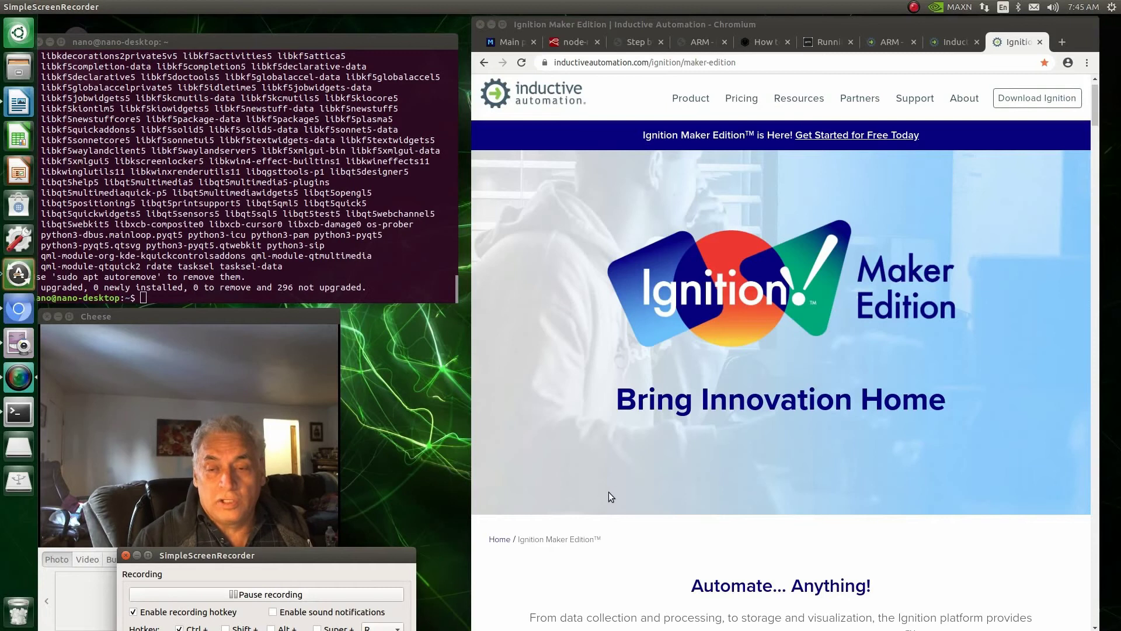
Step: Find Get Ignition Maker Edition on the page and choose to sign in with an existing account
{"action": "scroll", "coordinate": [555, 395], "scroll_direction": "down", "scroll_amount": 5}
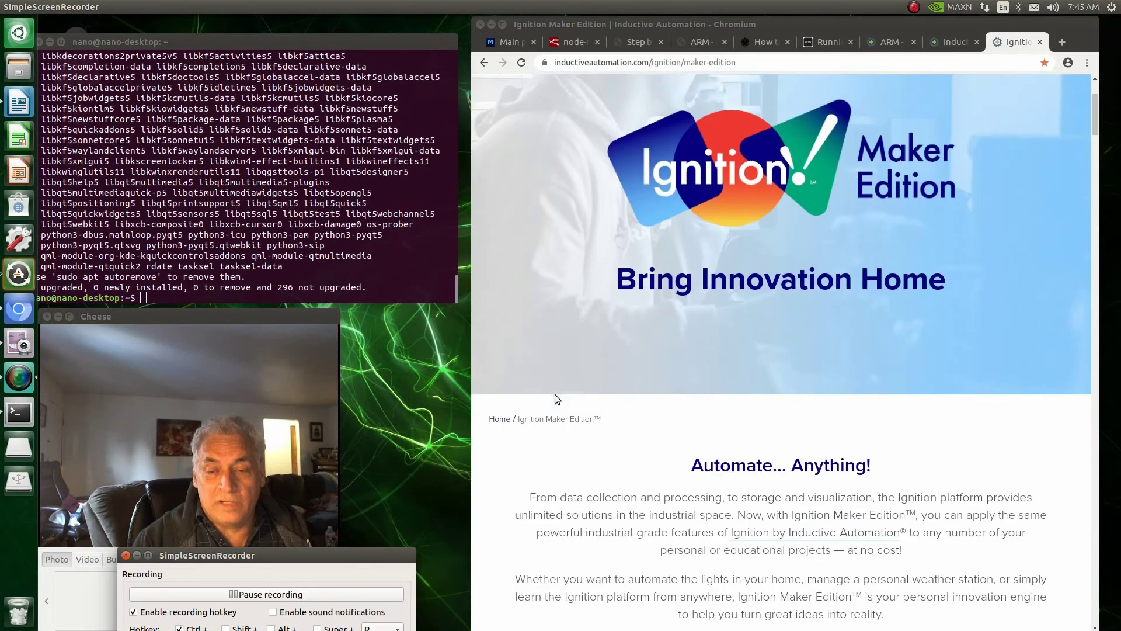
{"action": "scroll", "coordinate": [554, 394], "scroll_direction": "down", "scroll_amount": 12}
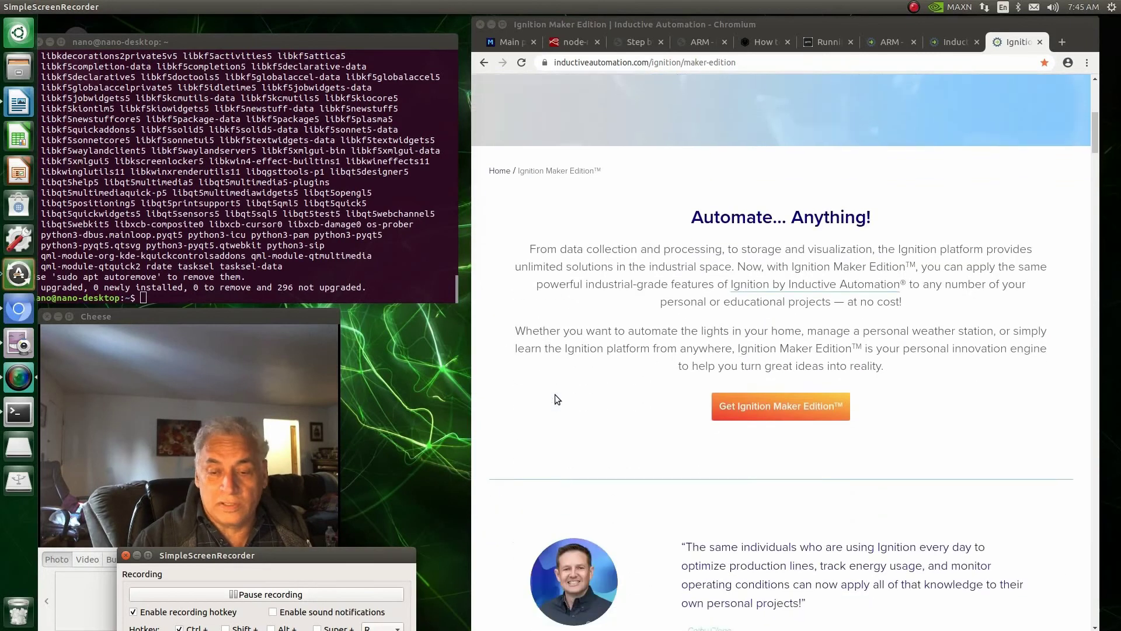
{"action": "scroll", "coordinate": [554, 397], "scroll_direction": "down", "scroll_amount": 12}
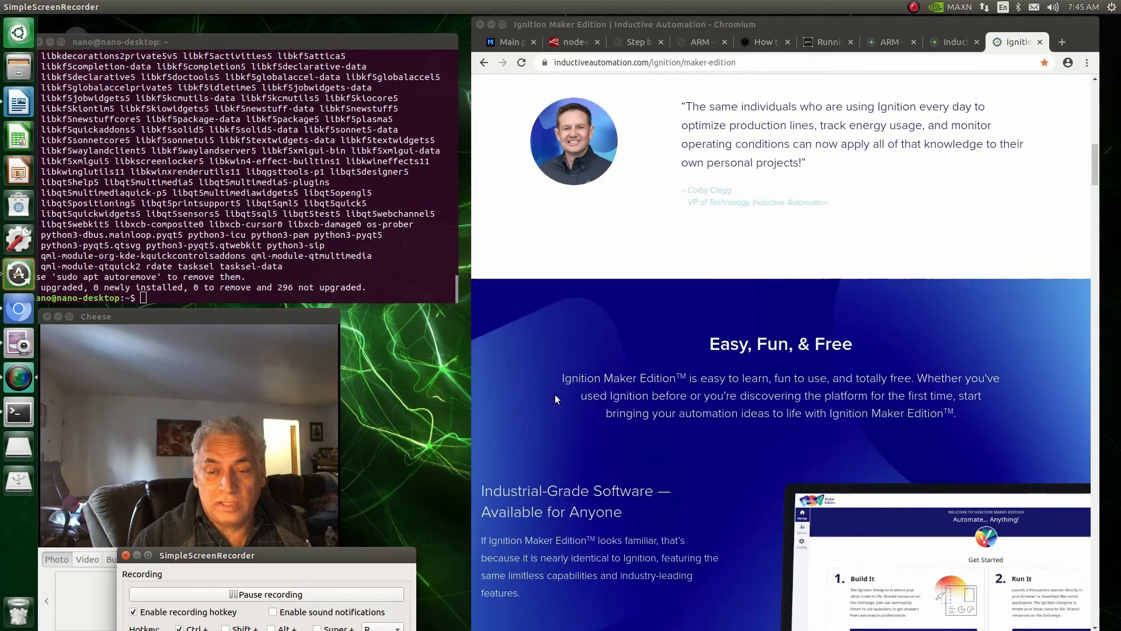
{"action": "scroll", "coordinate": [554, 395], "scroll_direction": "down", "scroll_amount": 3}
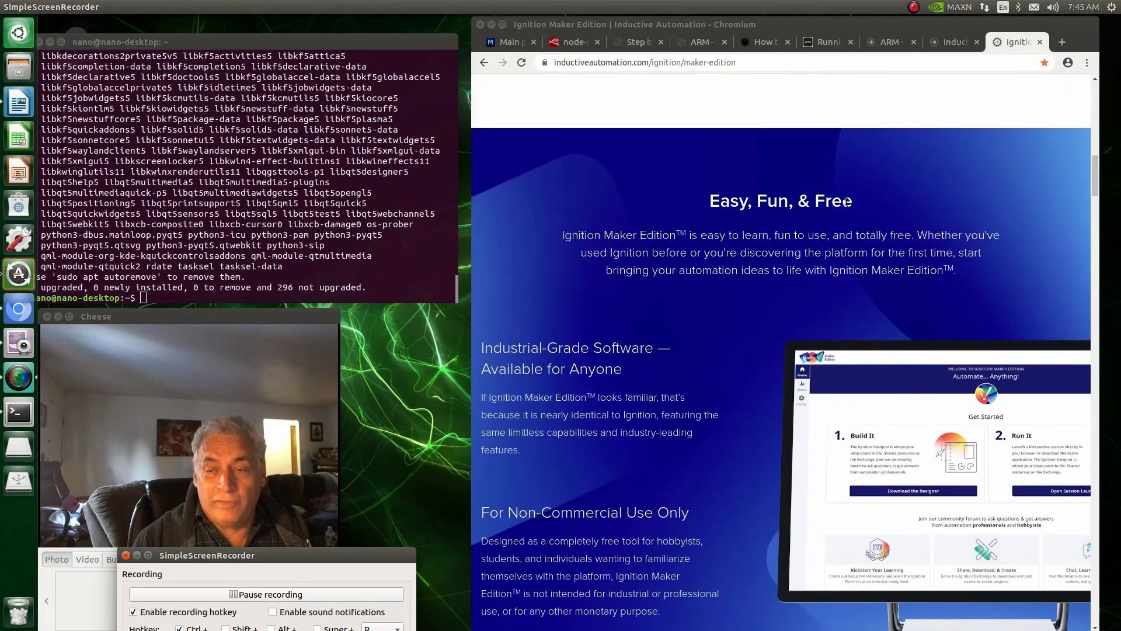
{"action": "scroll", "coordinate": [667, 540], "scroll_direction": "down", "scroll_amount": 9}
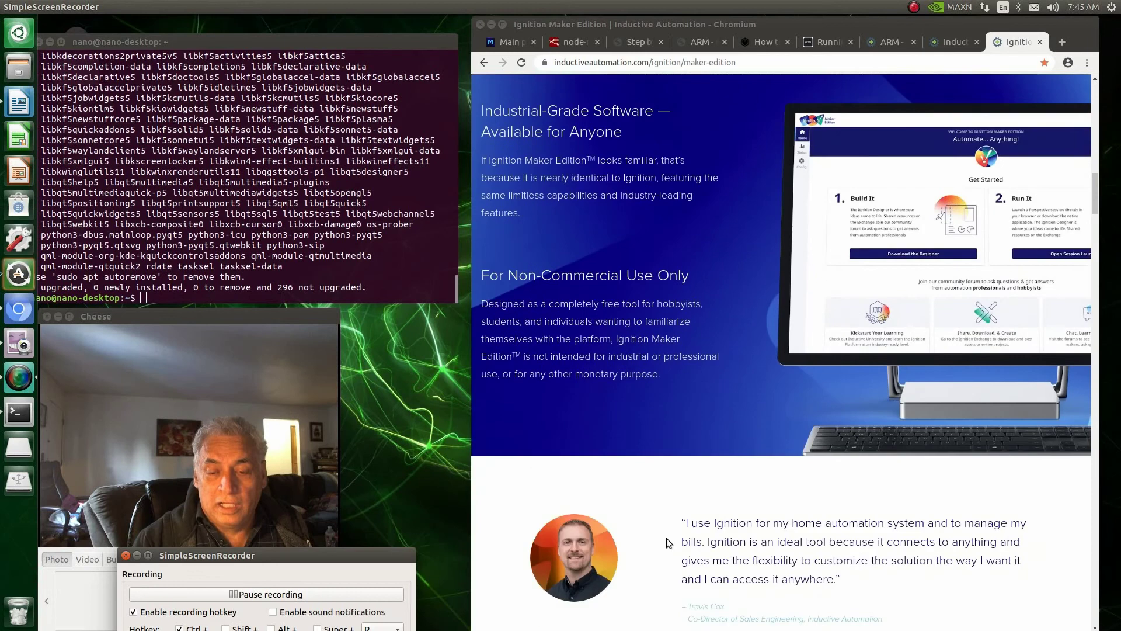
{"action": "scroll", "coordinate": [667, 538], "scroll_direction": "down", "scroll_amount": 15}
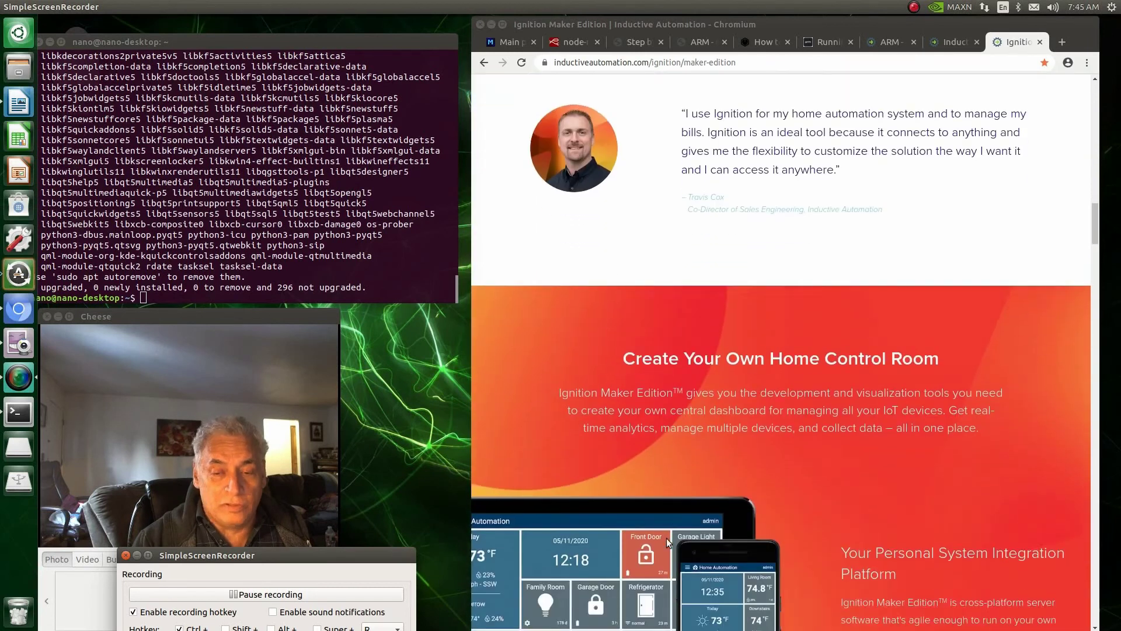
{"action": "scroll", "coordinate": [667, 538], "scroll_direction": "down", "scroll_amount": 10}
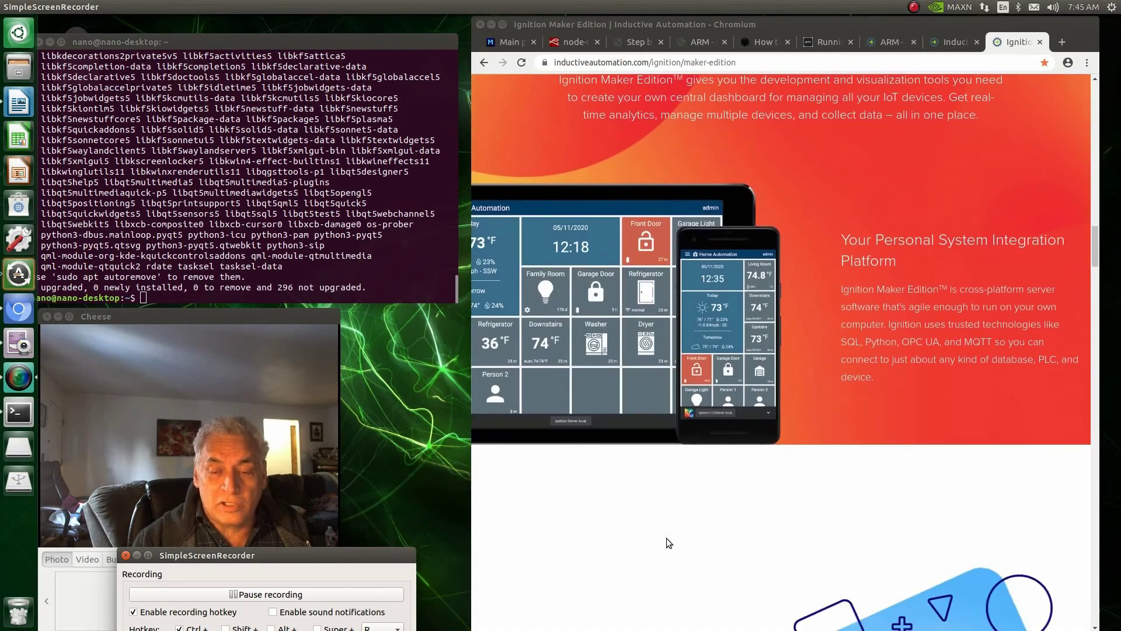
{"action": "scroll", "coordinate": [667, 538], "scroll_direction": "down", "scroll_amount": 12}
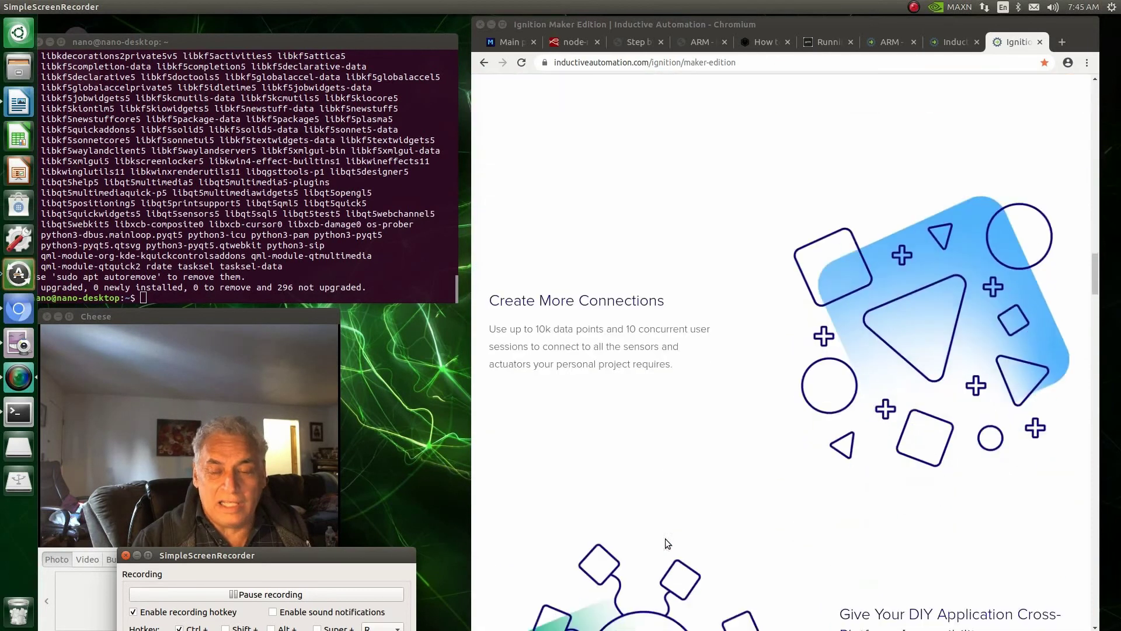
{"action": "scroll", "coordinate": [666, 540], "scroll_direction": "down", "scroll_amount": 17}
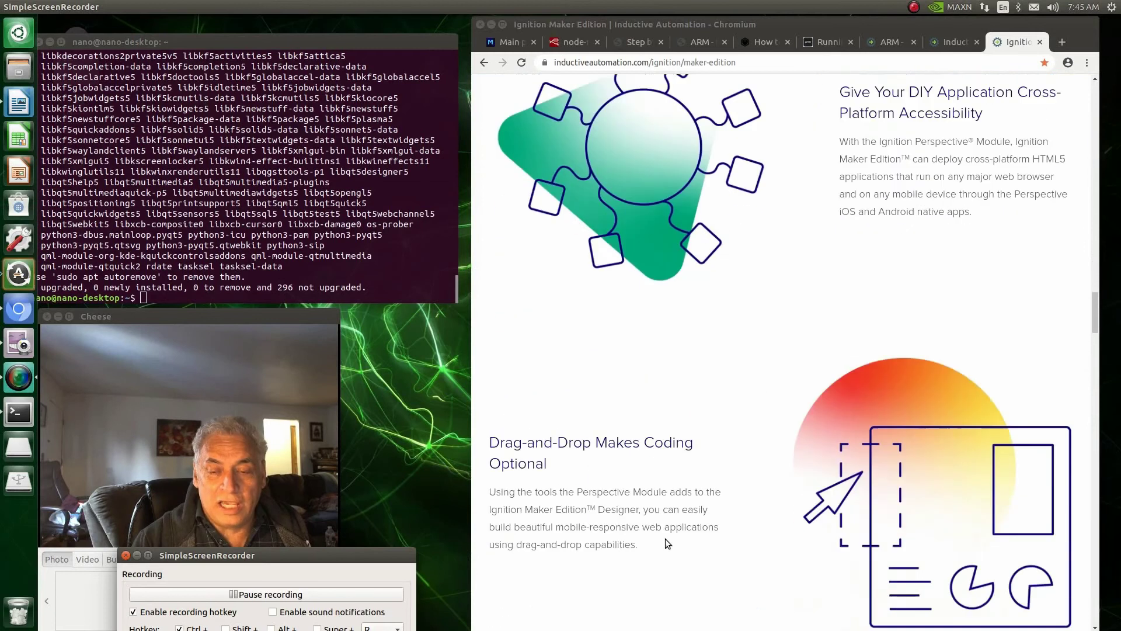
{"action": "scroll", "coordinate": [666, 540], "scroll_direction": "down", "scroll_amount": 6}
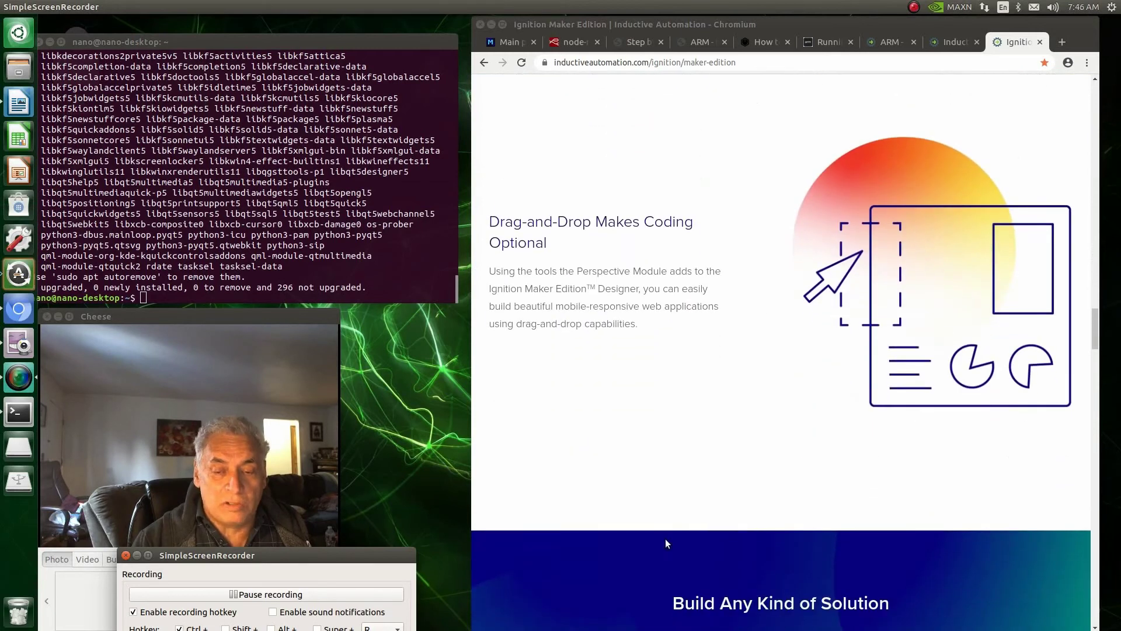
{"action": "scroll", "coordinate": [543, 542], "scroll_direction": "down", "scroll_amount": 6}
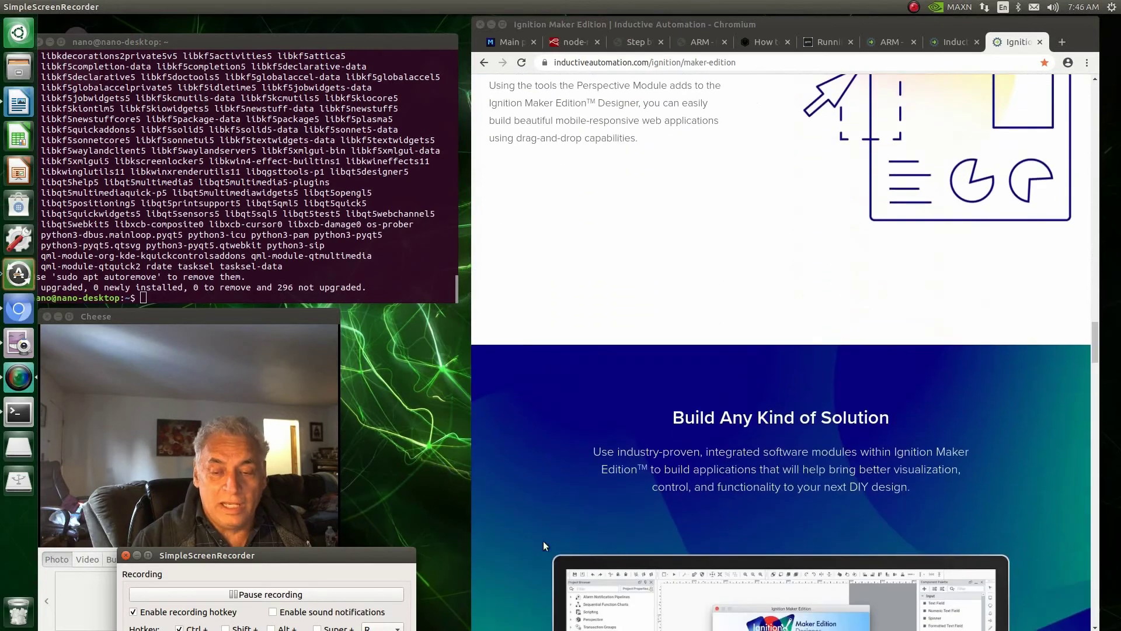
{"action": "scroll", "coordinate": [544, 540], "scroll_direction": "down", "scroll_amount": 7}
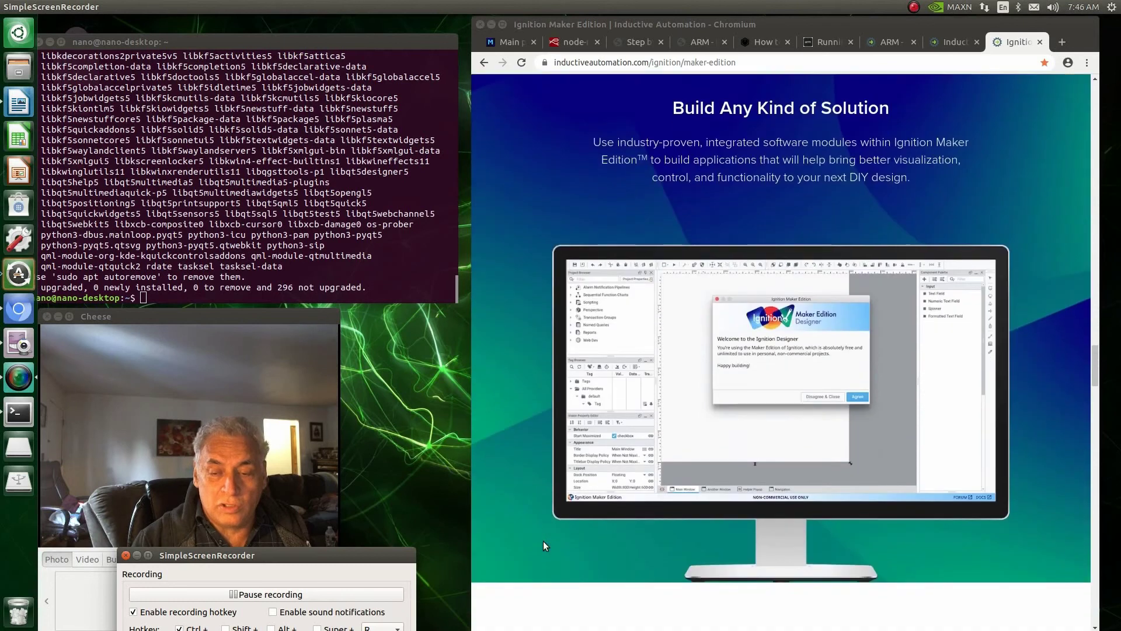
{"action": "scroll", "coordinate": [543, 540], "scroll_direction": "down", "scroll_amount": 15}
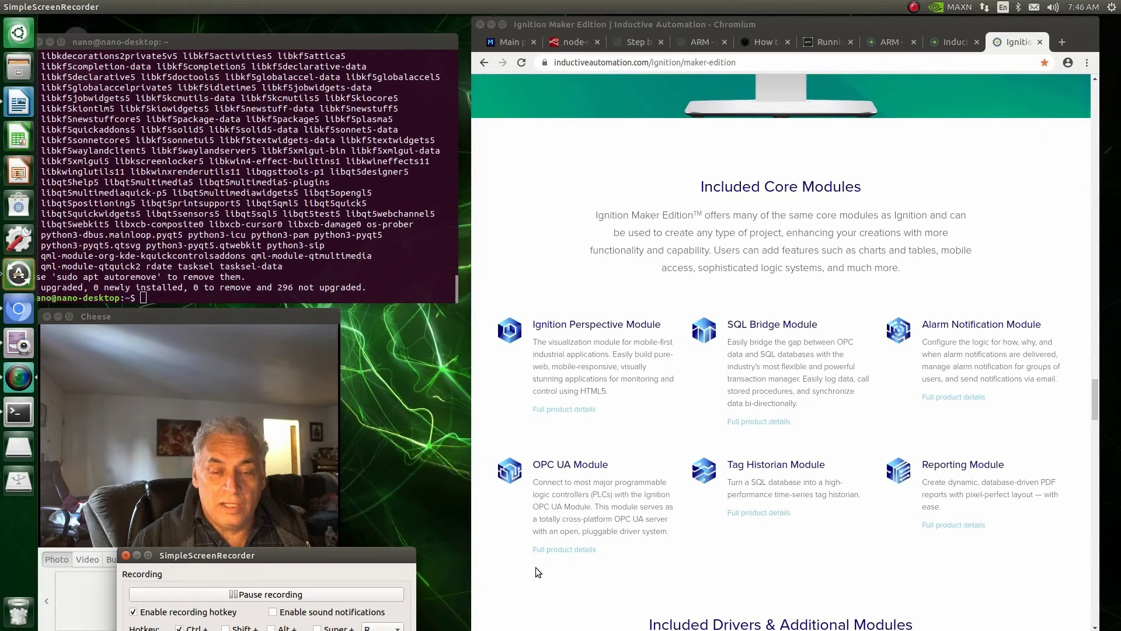
{"action": "scroll", "coordinate": [562, 569], "scroll_direction": "up", "scroll_amount": 20}
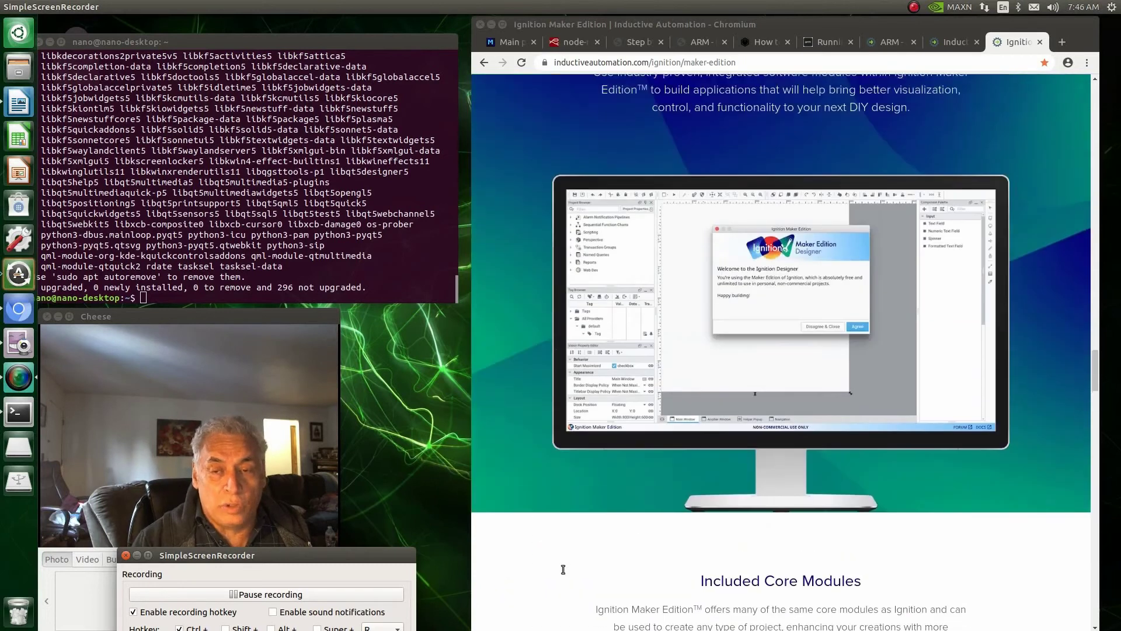
{"action": "scroll", "coordinate": [562, 567], "scroll_direction": "up", "scroll_amount": 10}
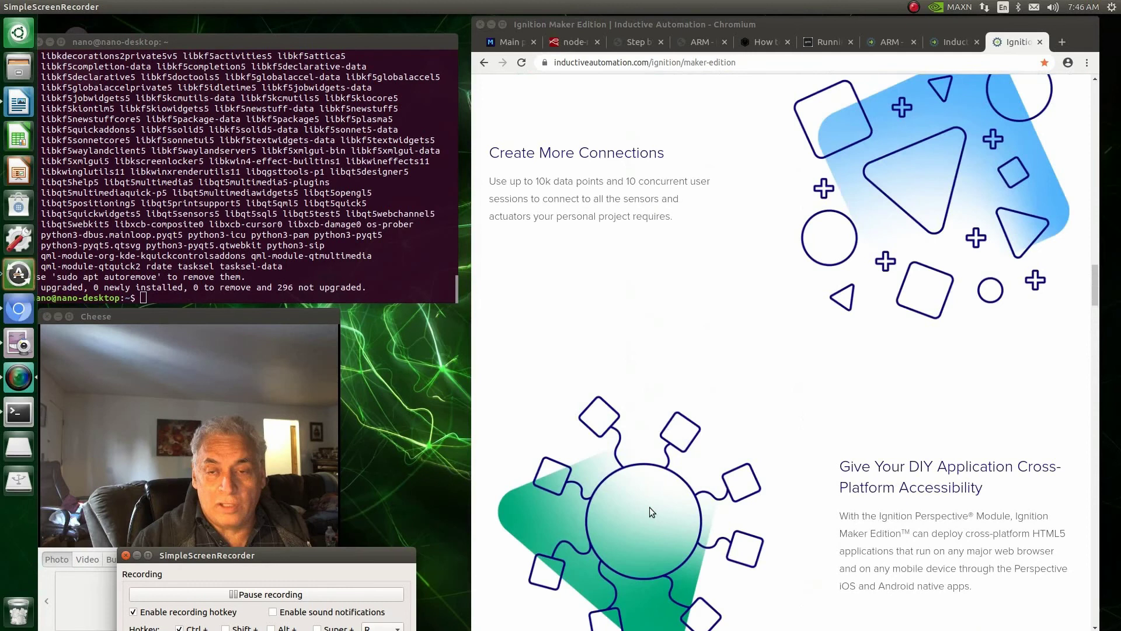
{"action": "scroll", "coordinate": [649, 508], "scroll_direction": "up", "scroll_amount": 15}
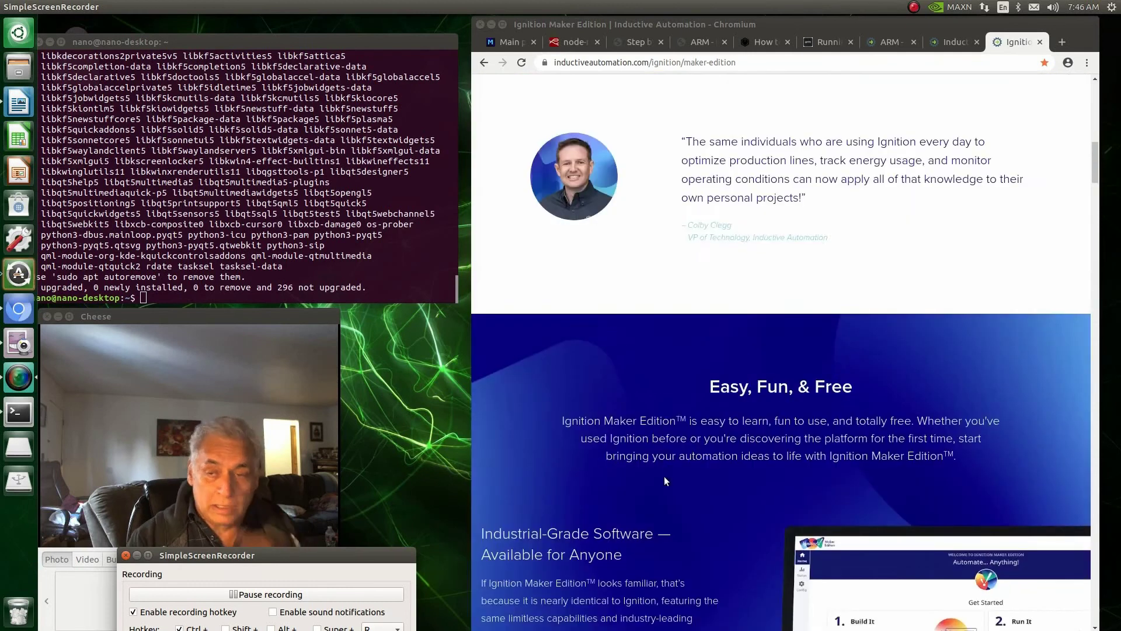
{"action": "scroll", "coordinate": [665, 480], "scroll_direction": "up", "scroll_amount": 6}
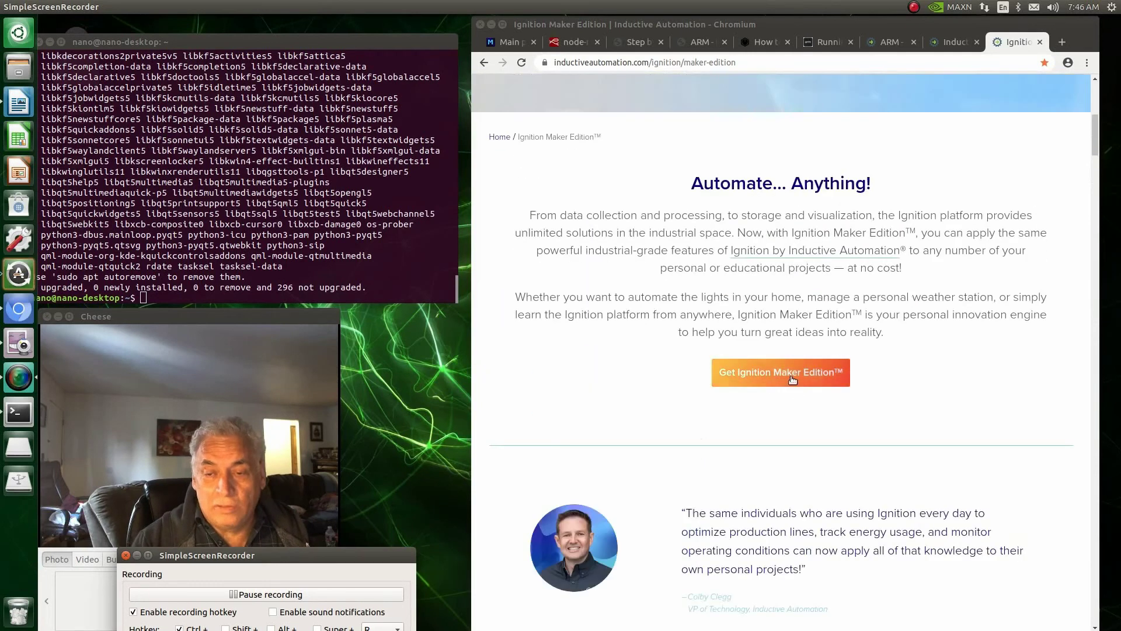
{"action": "left_click", "coordinate": [786, 378]}
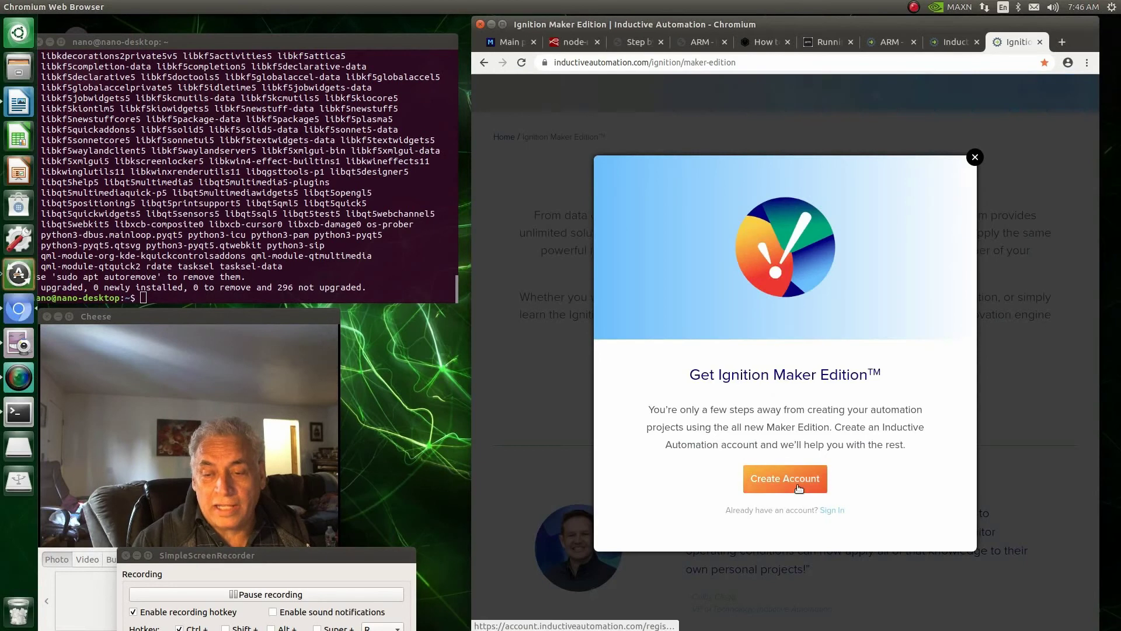
{"action": "left_click", "coordinate": [833, 512]}
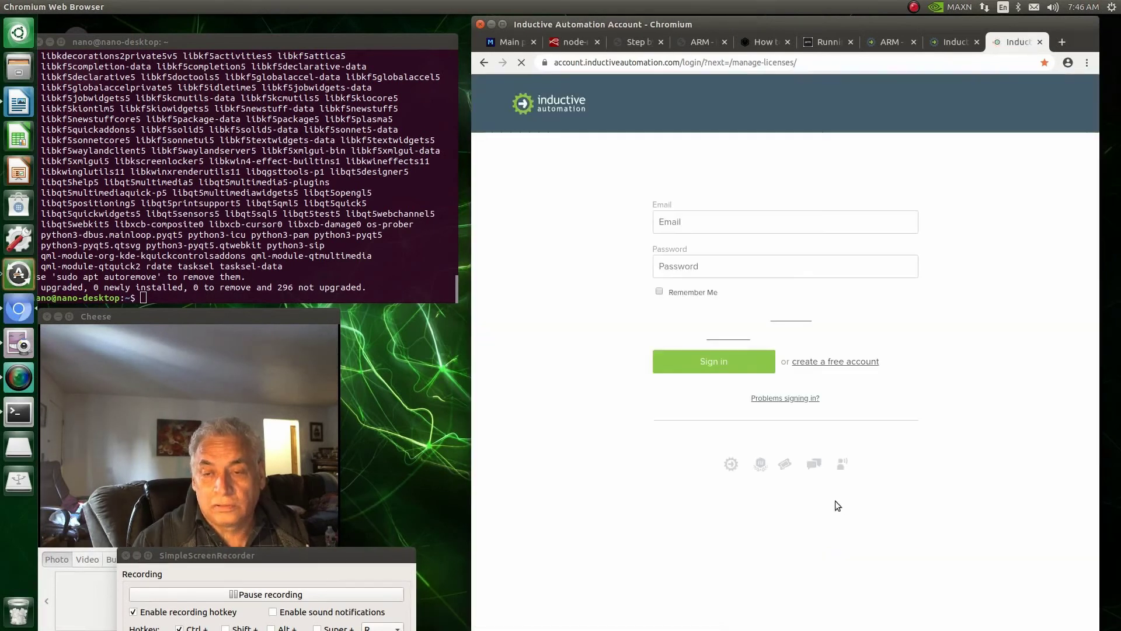
Step: Sign in with the account e-mail and password
{"action": "left_click", "coordinate": [690, 224]}
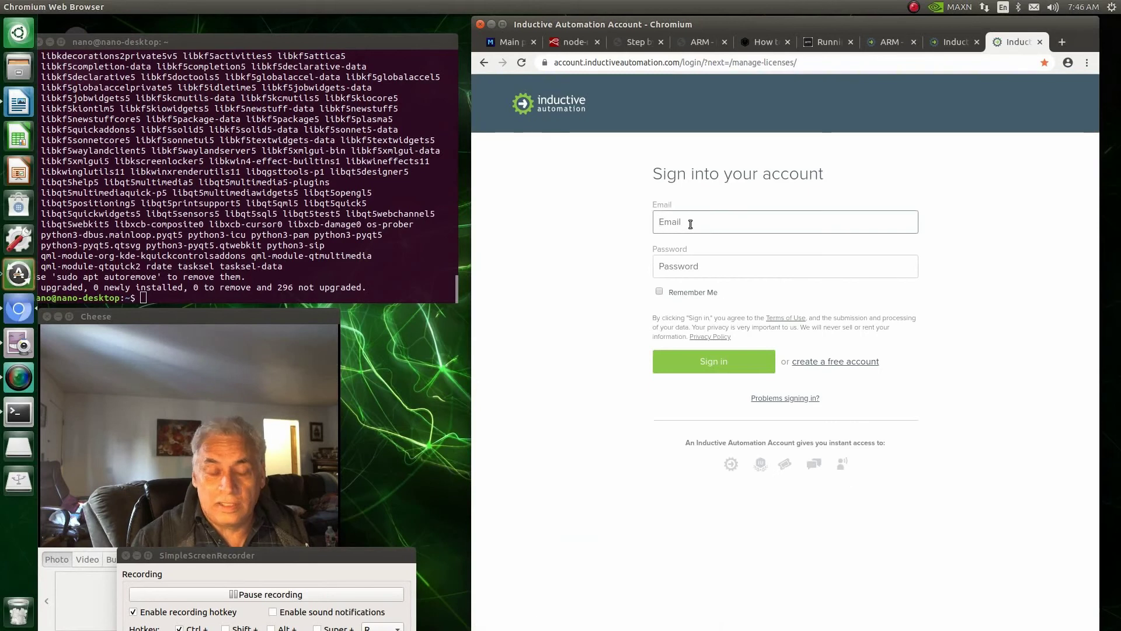
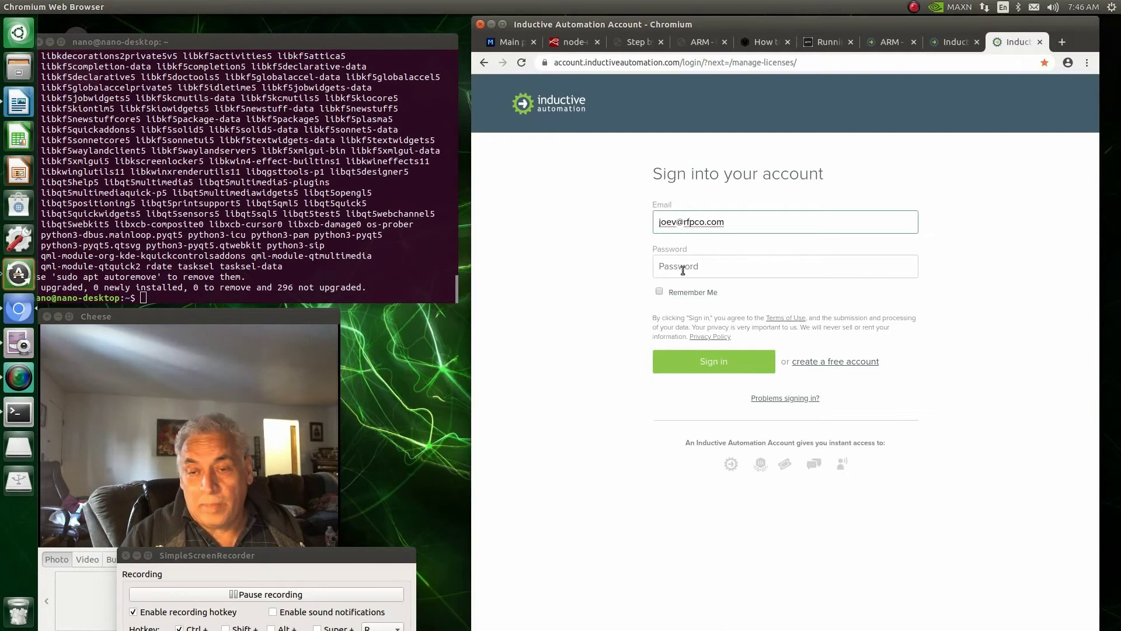
{"action": "left_click", "coordinate": [683, 270]}
{"action": "type", "text": "*"}
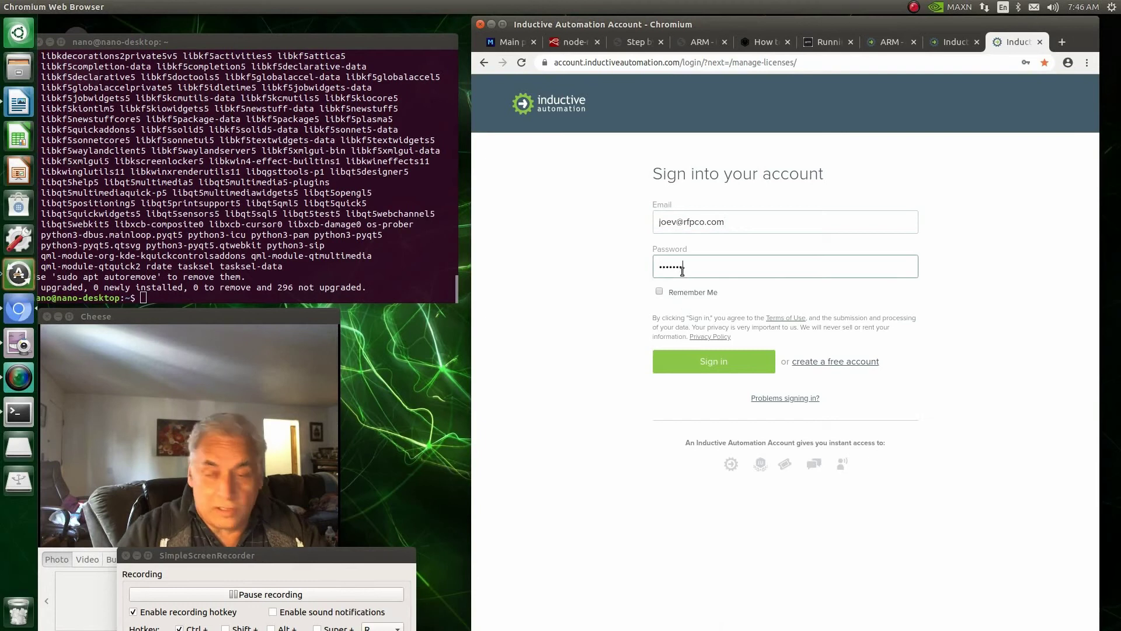
{"action": "type", "text": "*"}
{"action": "left_click", "coordinate": [705, 363]}
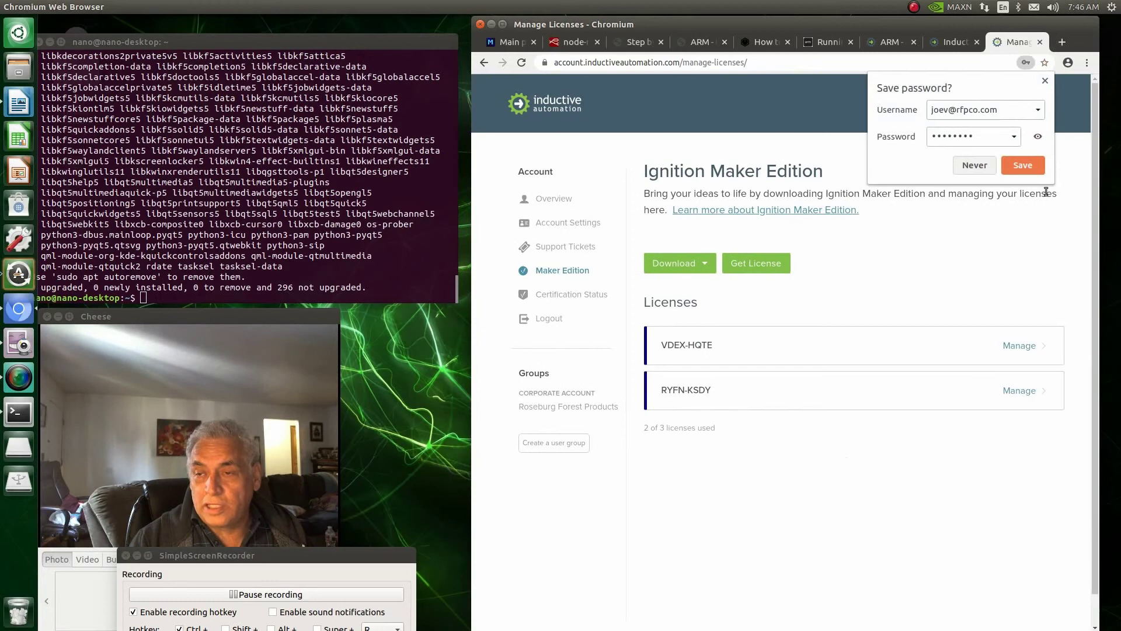
Step: Decline saving the password and open the other Ignition versions downloads page at the ARM builds
{"action": "left_click", "coordinate": [974, 166]}
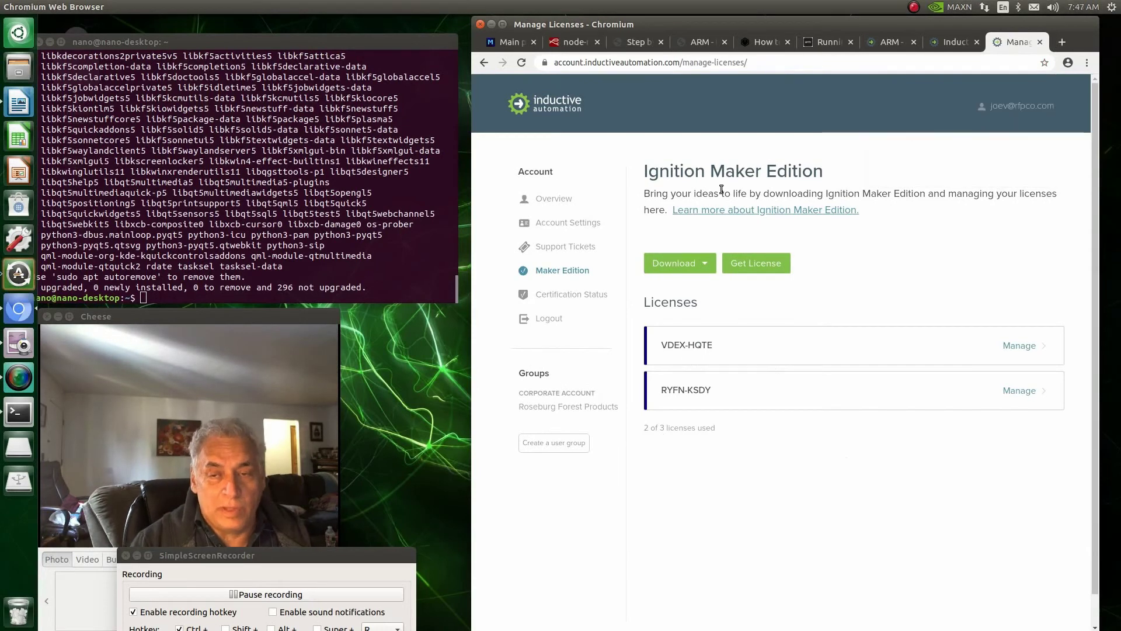
{"action": "left_click", "coordinate": [707, 267]}
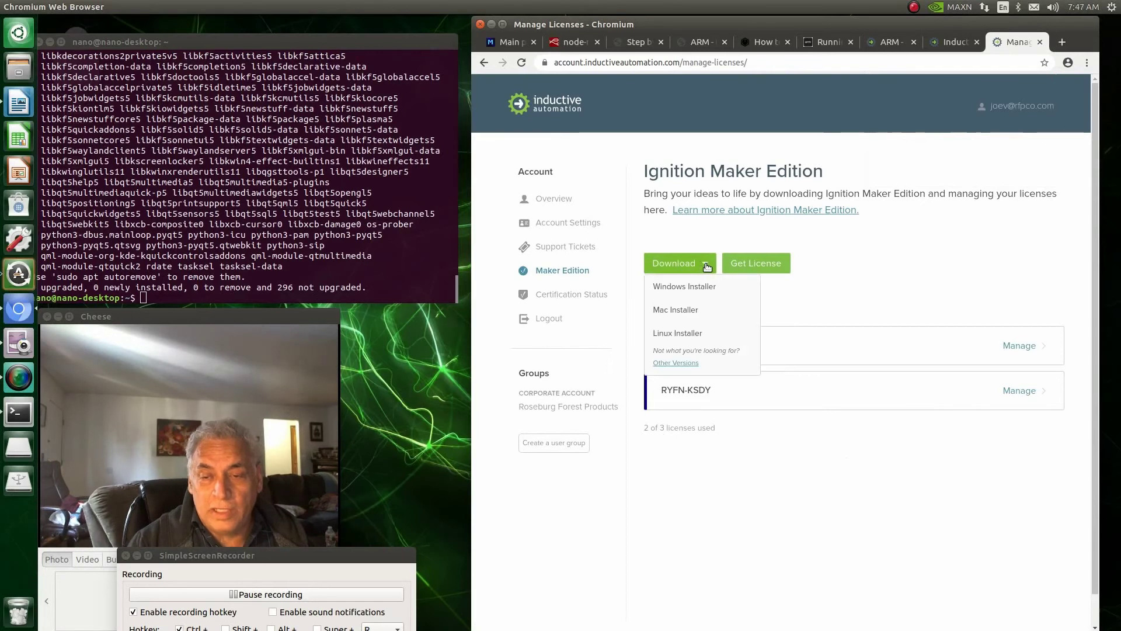
{"action": "left_click", "coordinate": [674, 365]}
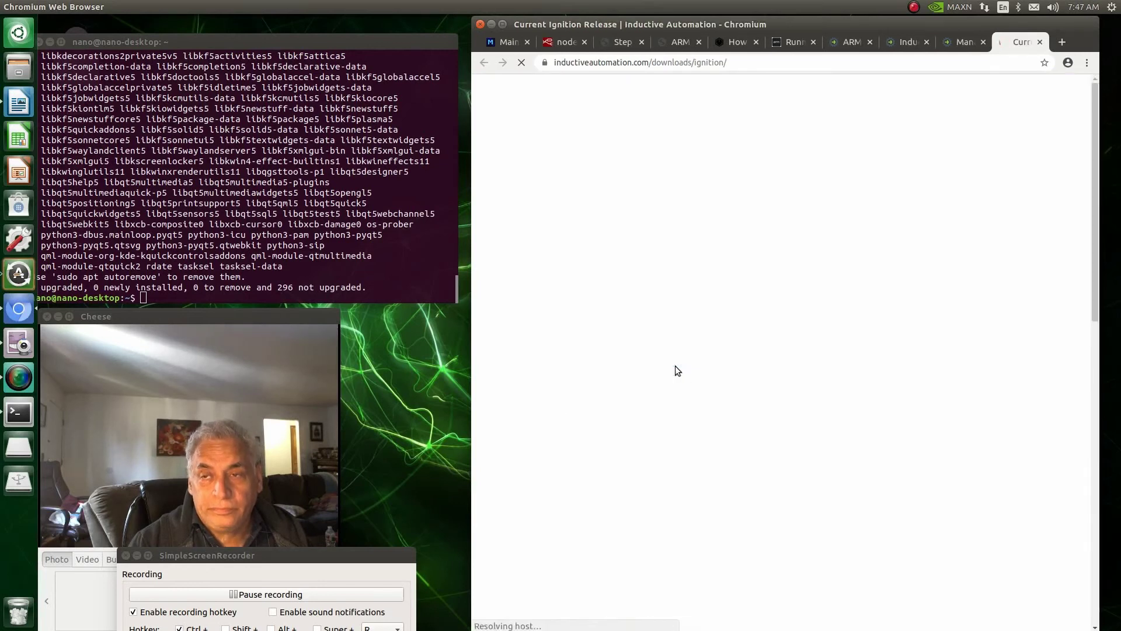
{"action": "scroll", "coordinate": [676, 370], "scroll_direction": "down", "scroll_amount": 4}
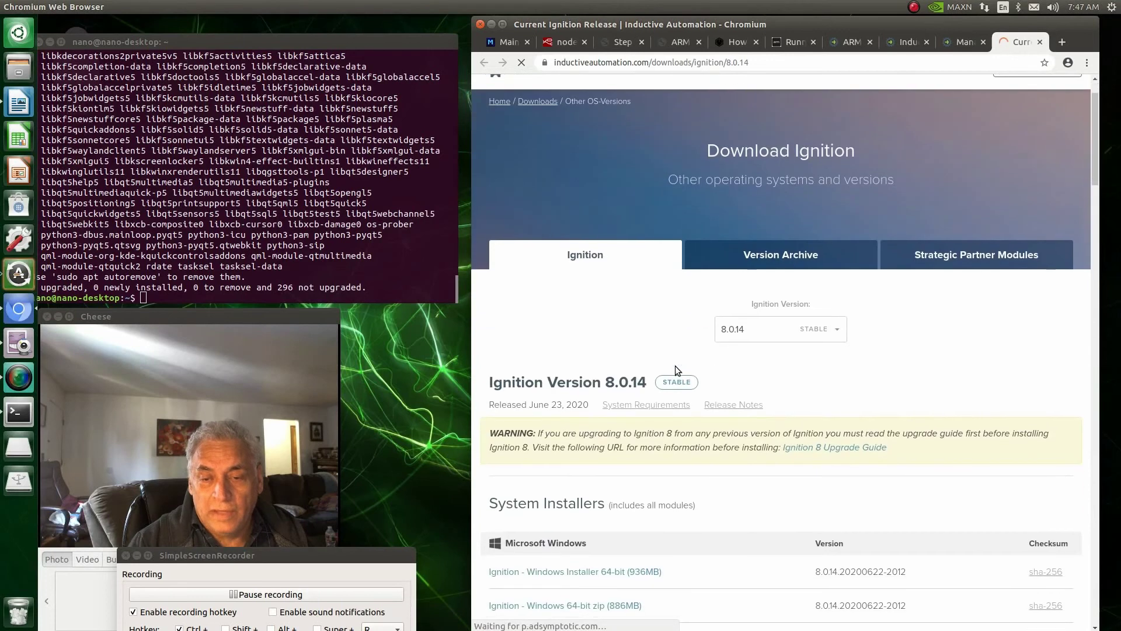
{"action": "scroll", "coordinate": [675, 366], "scroll_direction": "down", "scroll_amount": 7}
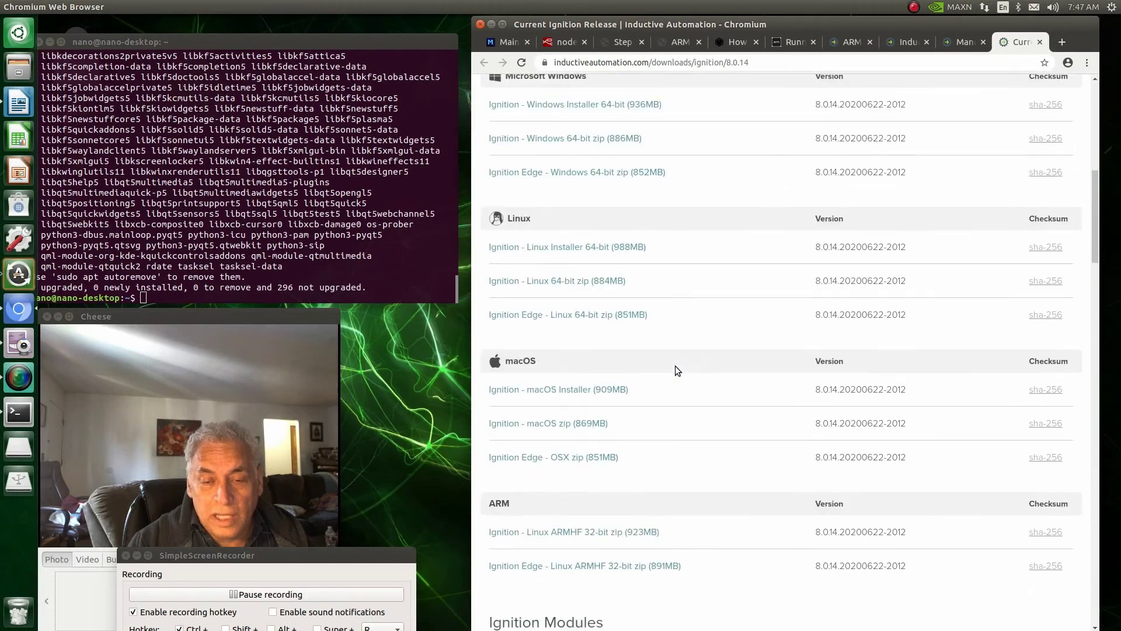
{"action": "scroll", "coordinate": [675, 366], "scroll_direction": "down", "scroll_amount": 2}
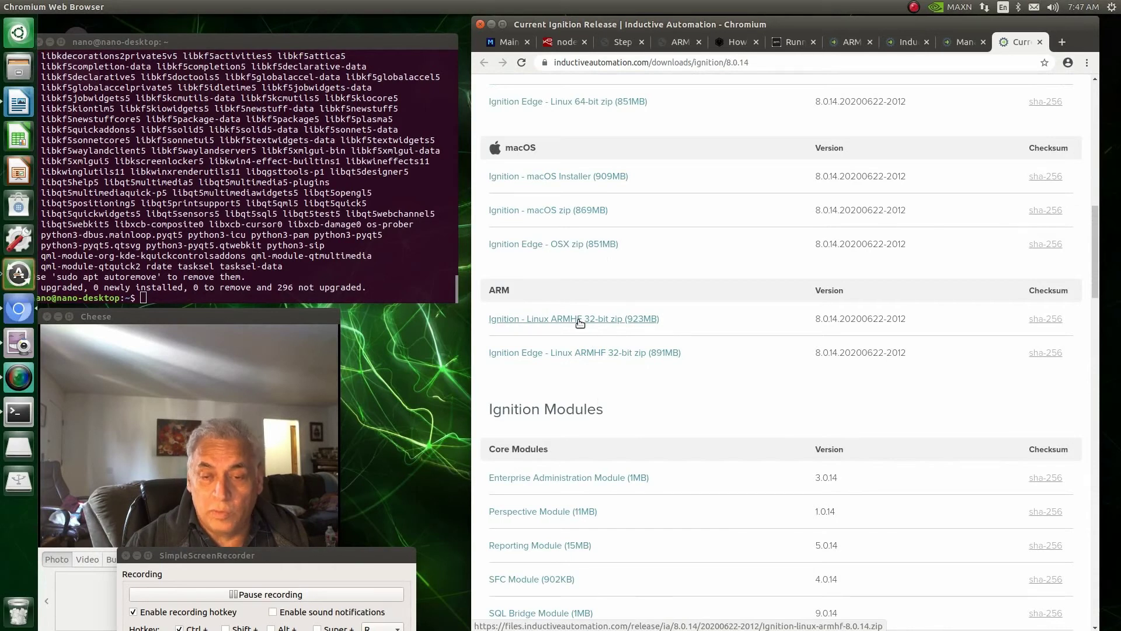
Step: Download the Ignition Linux ARMHF 32-bit zip by submitting the download form
{"action": "left_click", "coordinate": [578, 320]}
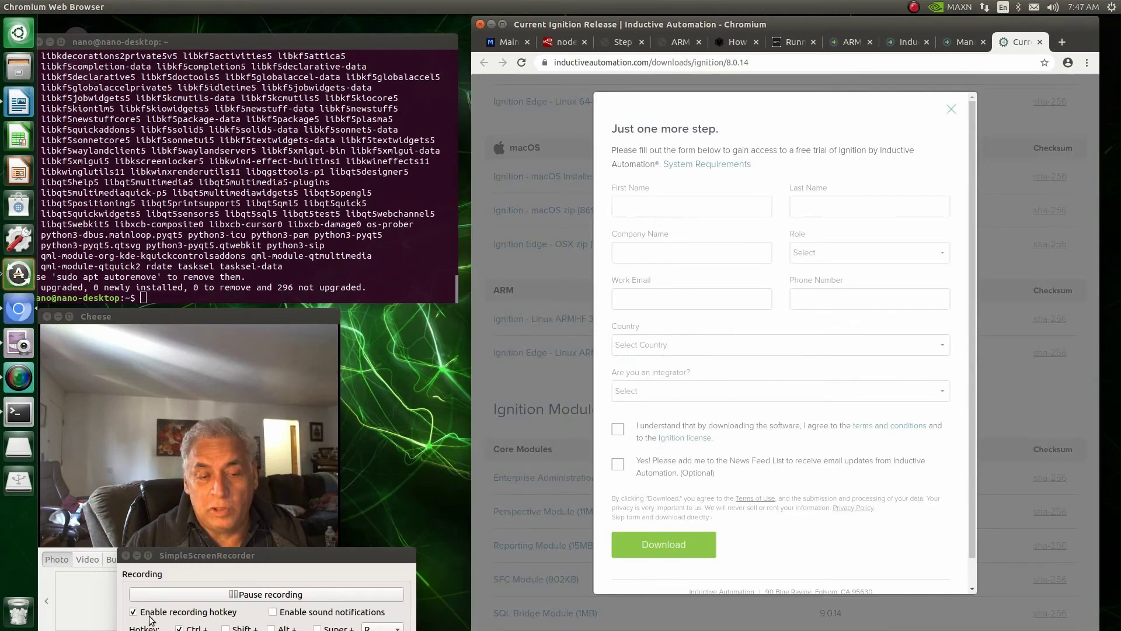
{"action": "left_click", "coordinate": [257, 596]}
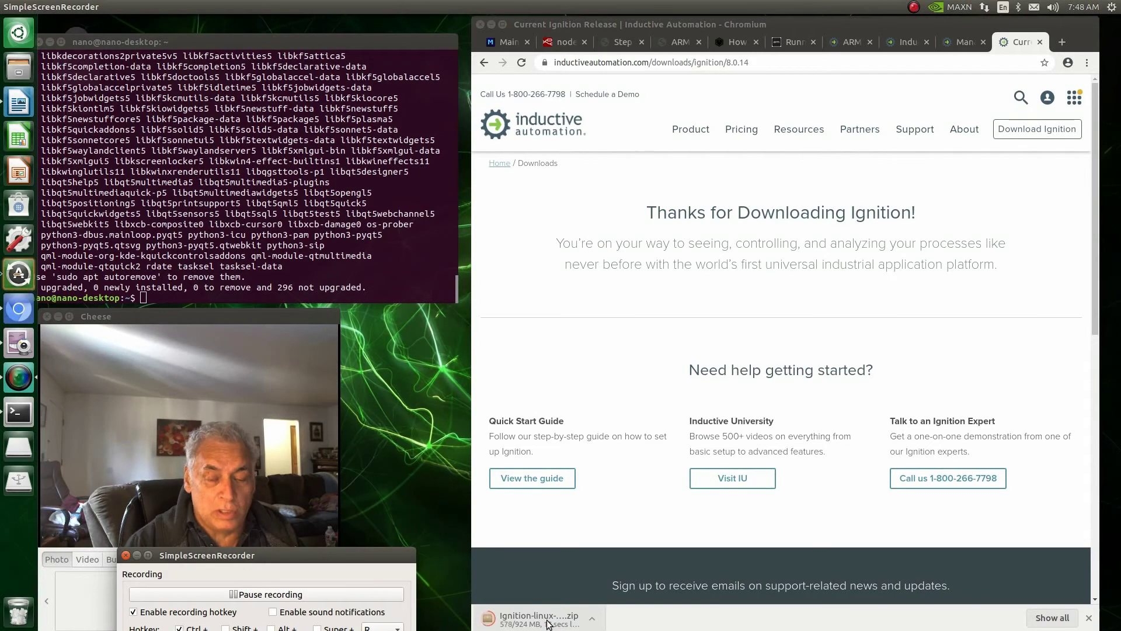
Step: Copy the dpkg --add-architecture armhf command from the Armbian 32-bit apps forum post
{"action": "left_click", "coordinate": [954, 44]}
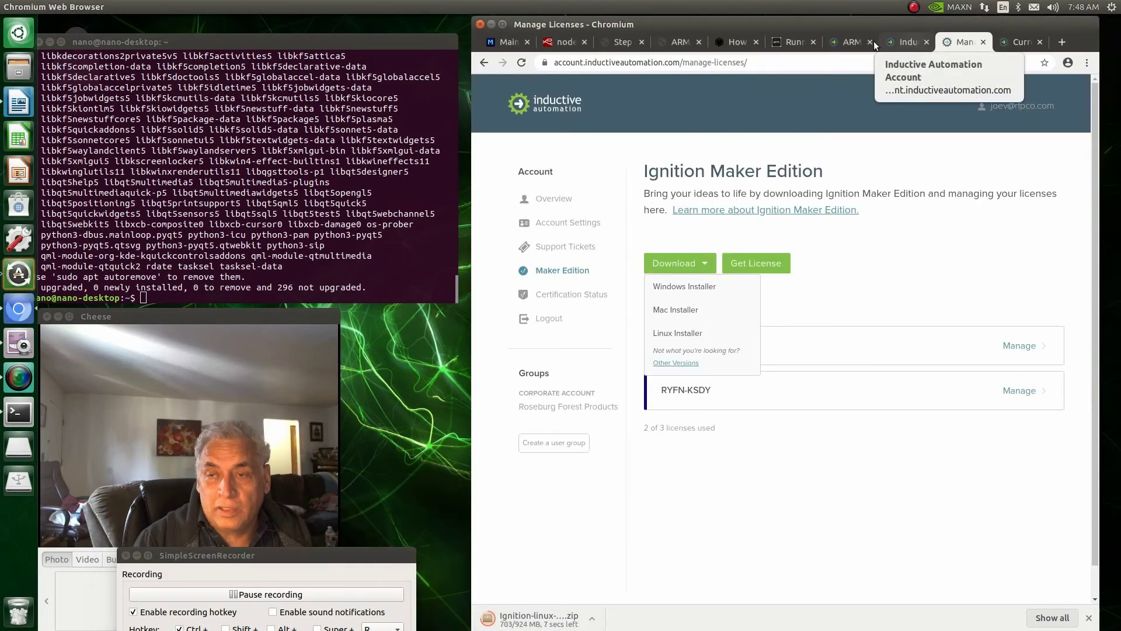
{"action": "left_click", "coordinate": [799, 46]}
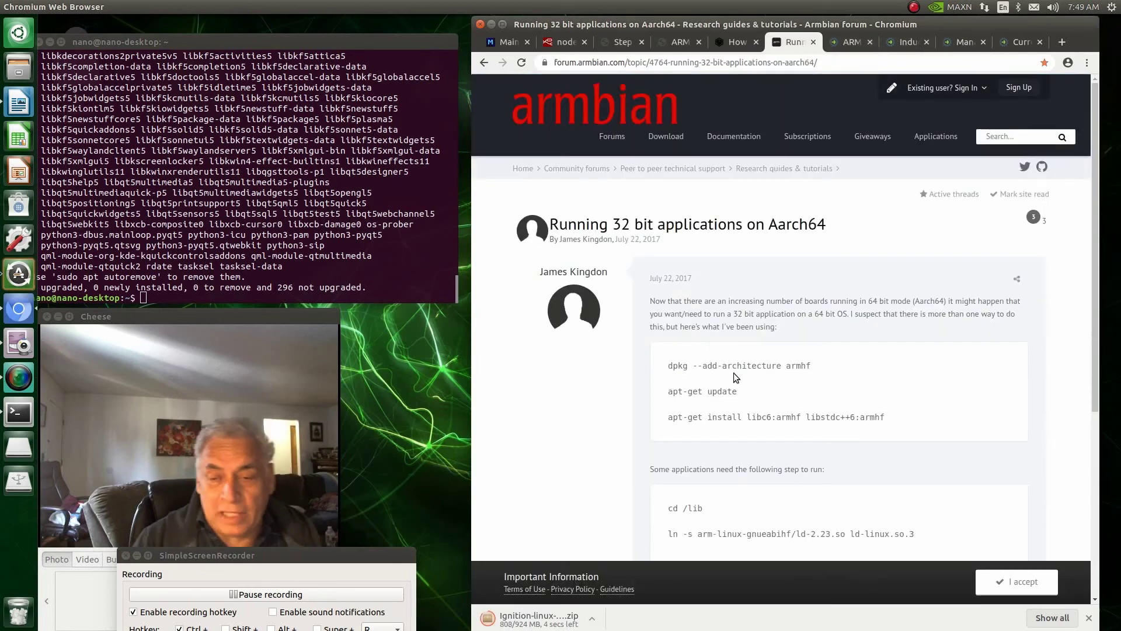
{"action": "left_click_drag", "start_coordinate": [816, 367], "coordinate": [665, 367]}
{"action": "key", "text": "ctrl+c"}
{"action": "right_click", "coordinate": [680, 369]}
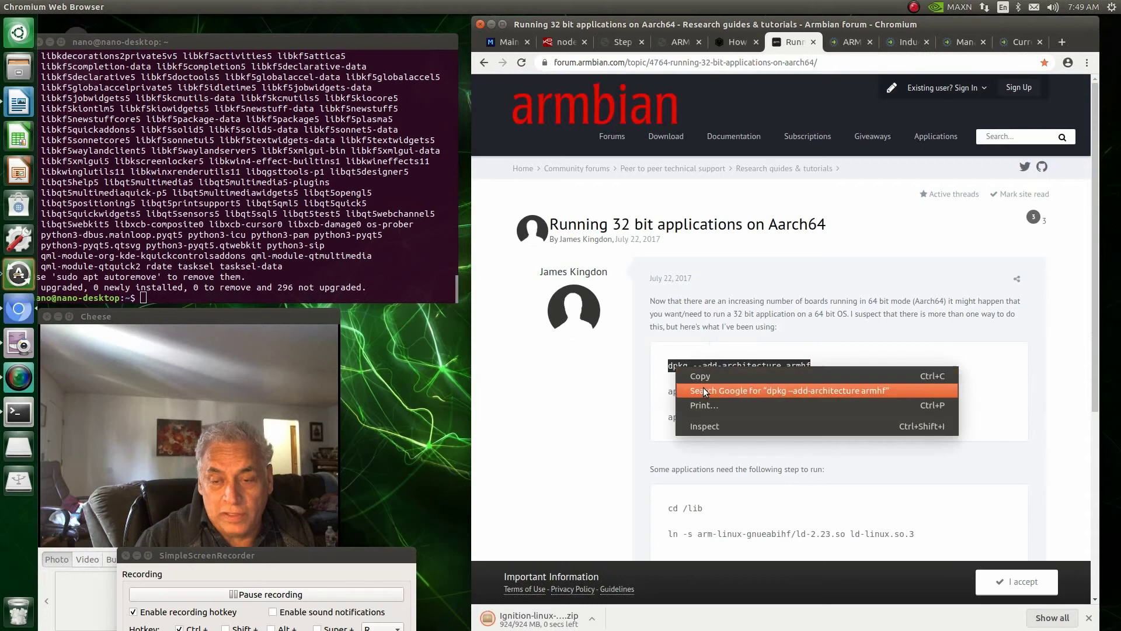
{"action": "left_click", "coordinate": [701, 380]}
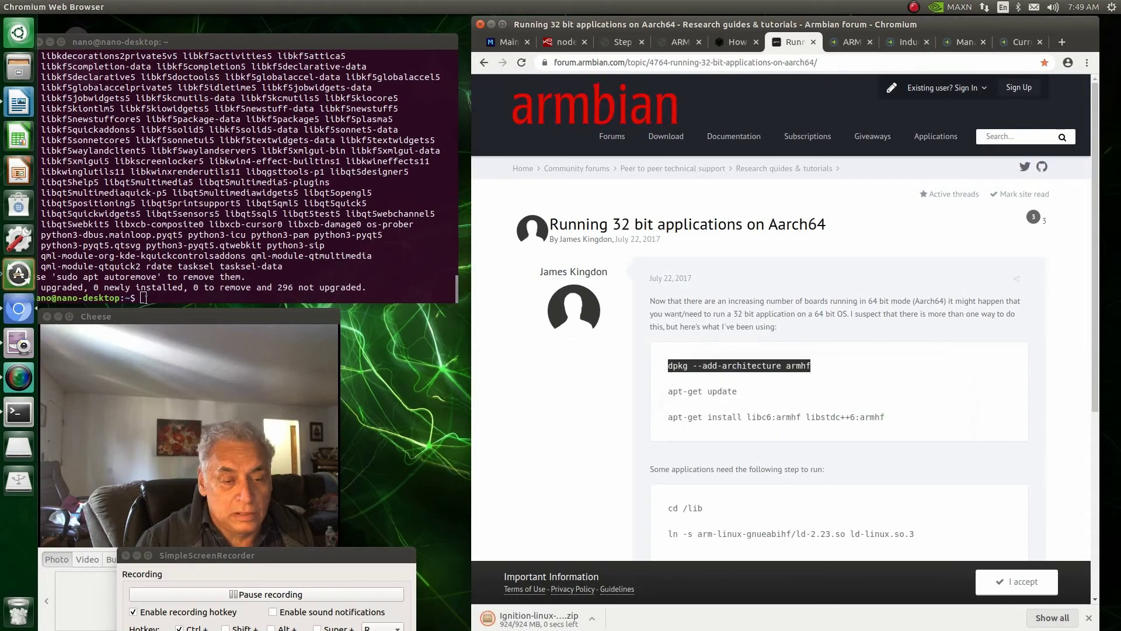
{"action": "key", "text": "alt+Tab"}
Step: Run sudo dpkg --add-architecture armhf in the terminal
{"action": "type", "text": "s"}
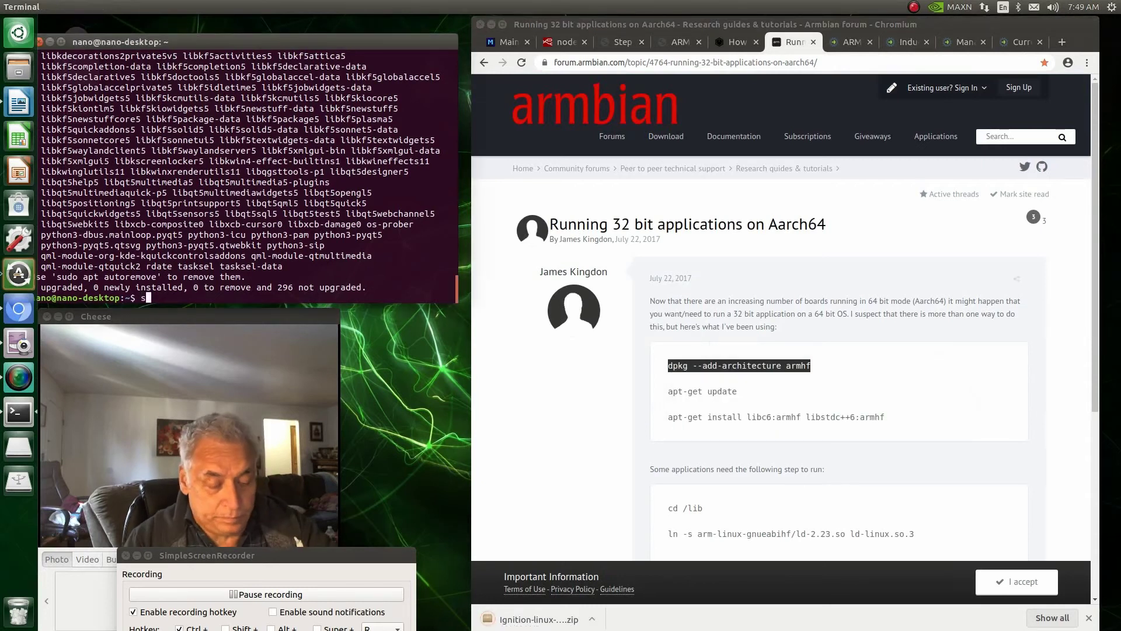
{"action": "type", "text": "ud"}
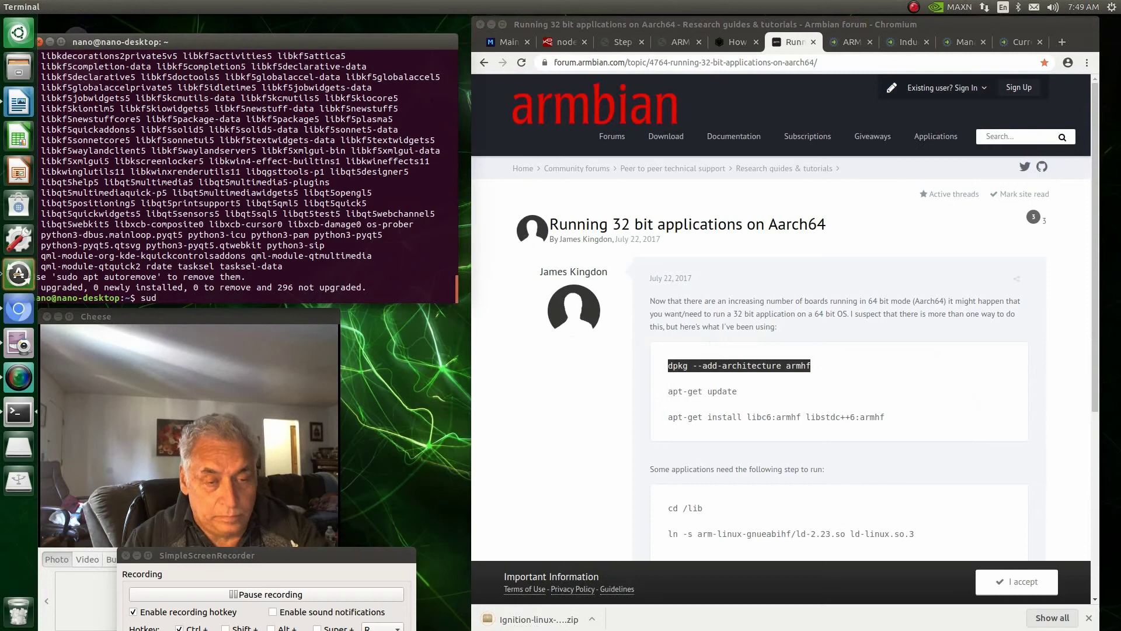
{"action": "type", "text": "o"}
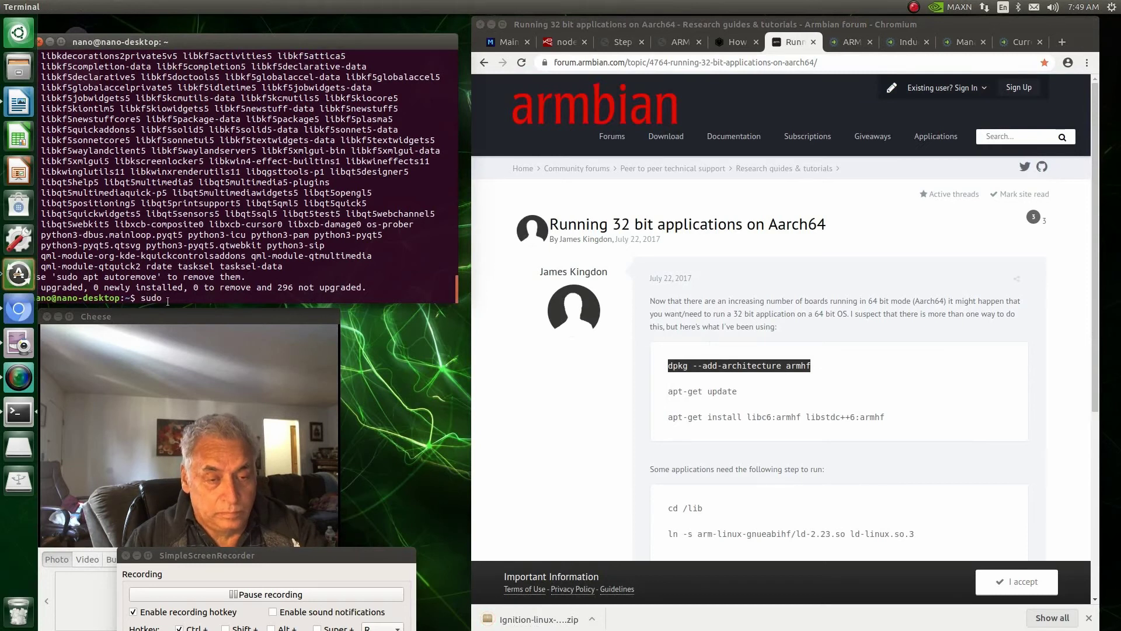
{"action": "right_click", "coordinate": [172, 299]}
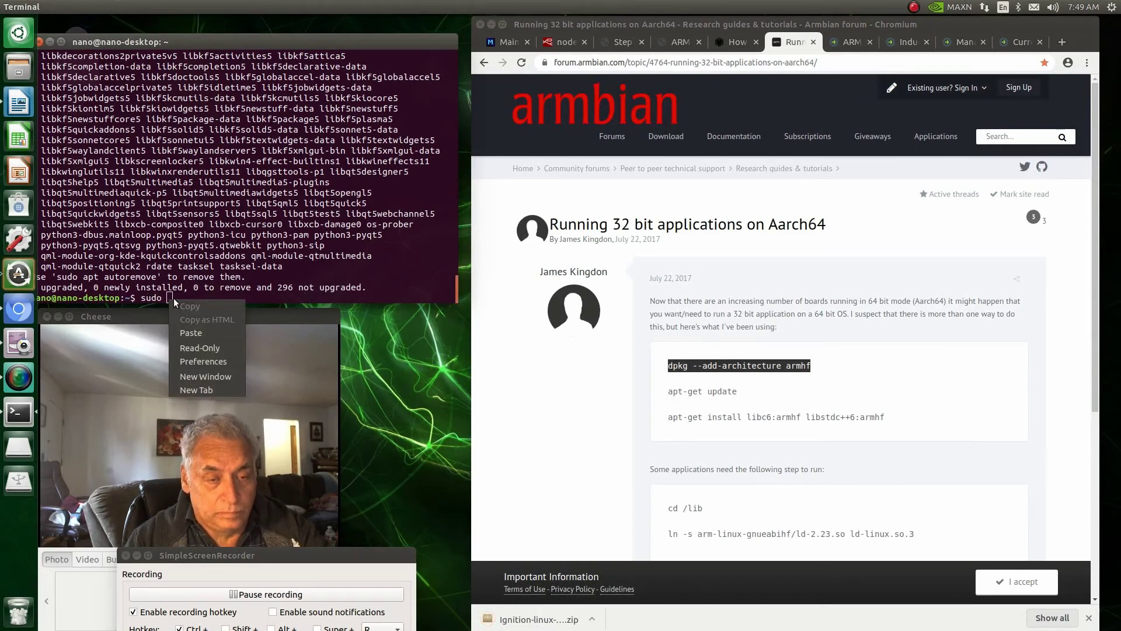
{"action": "left_click", "coordinate": [190, 333]}
{"action": "key", "text": "Return"}
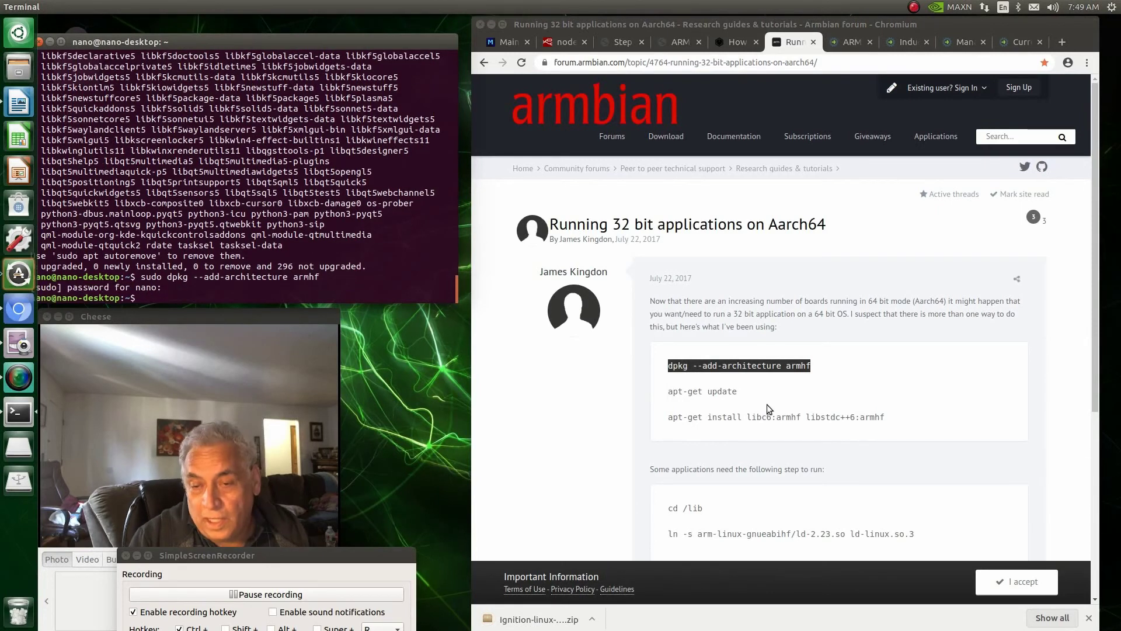
Step: Copy and run sudo apt-get update to refresh the package lists
{"action": "left_click_drag", "start_coordinate": [741, 392], "coordinate": [669, 395]}
{"action": "right_click", "coordinate": [678, 391]}
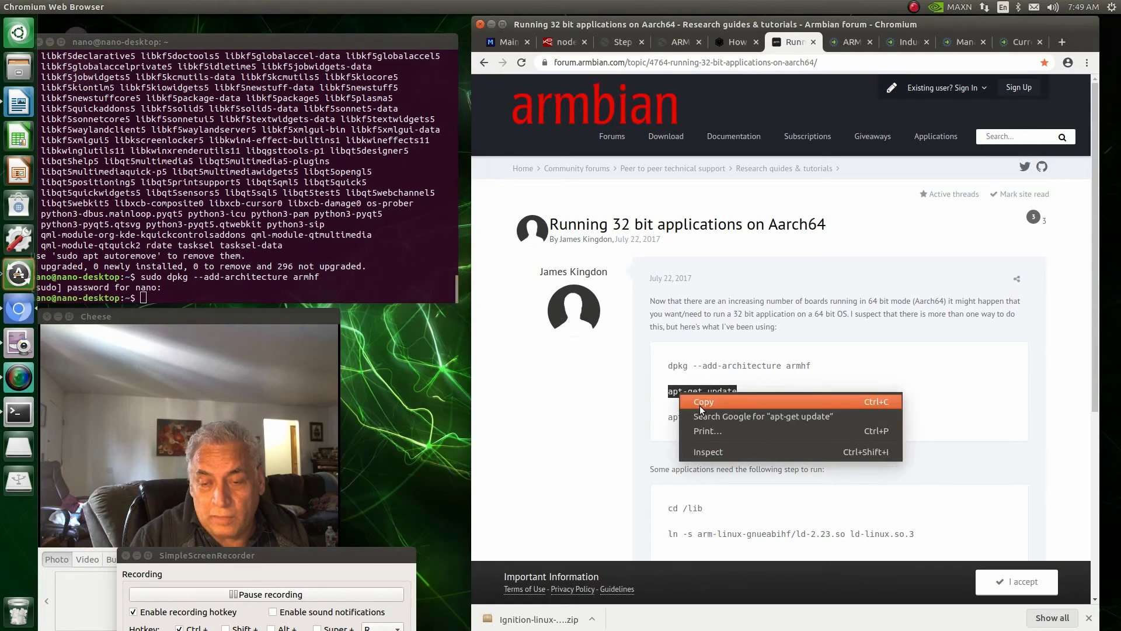
{"action": "left_click", "coordinate": [699, 403]}
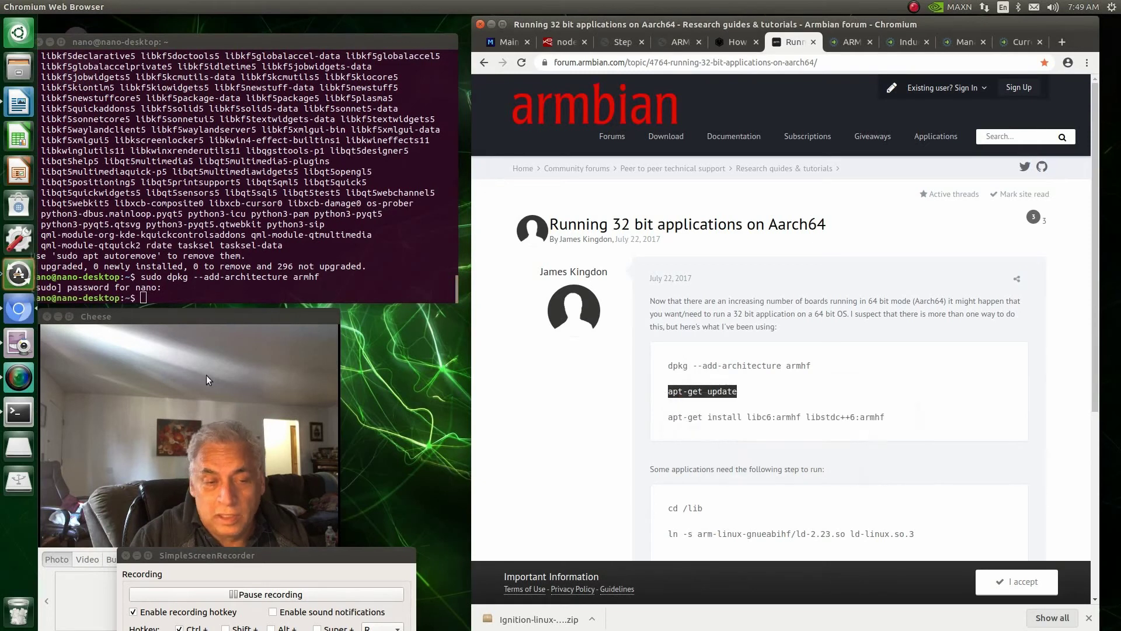
{"action": "left_click", "coordinate": [144, 298]}
{"action": "type", "text": "s"}
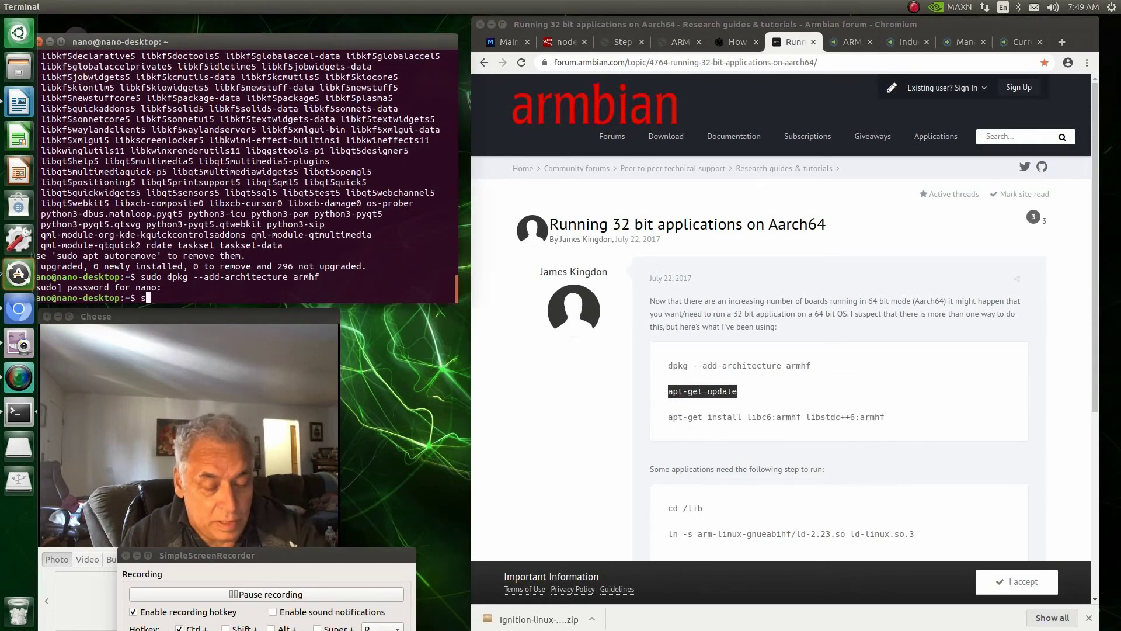
{"action": "type", "text": "udo"}
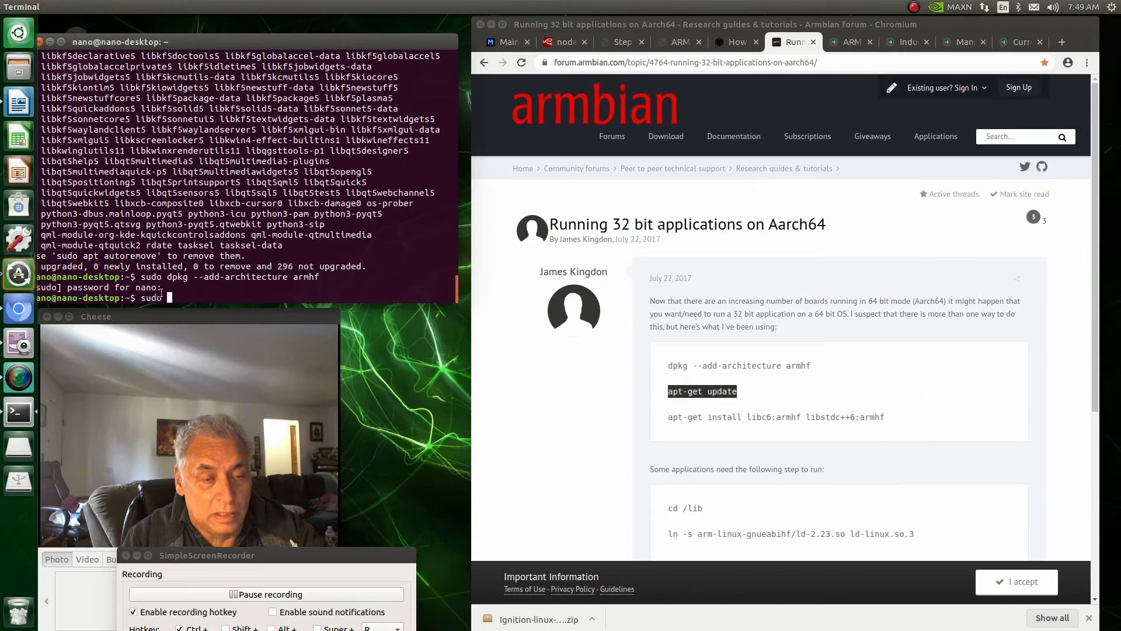
{"action": "right_click", "coordinate": [171, 298]}
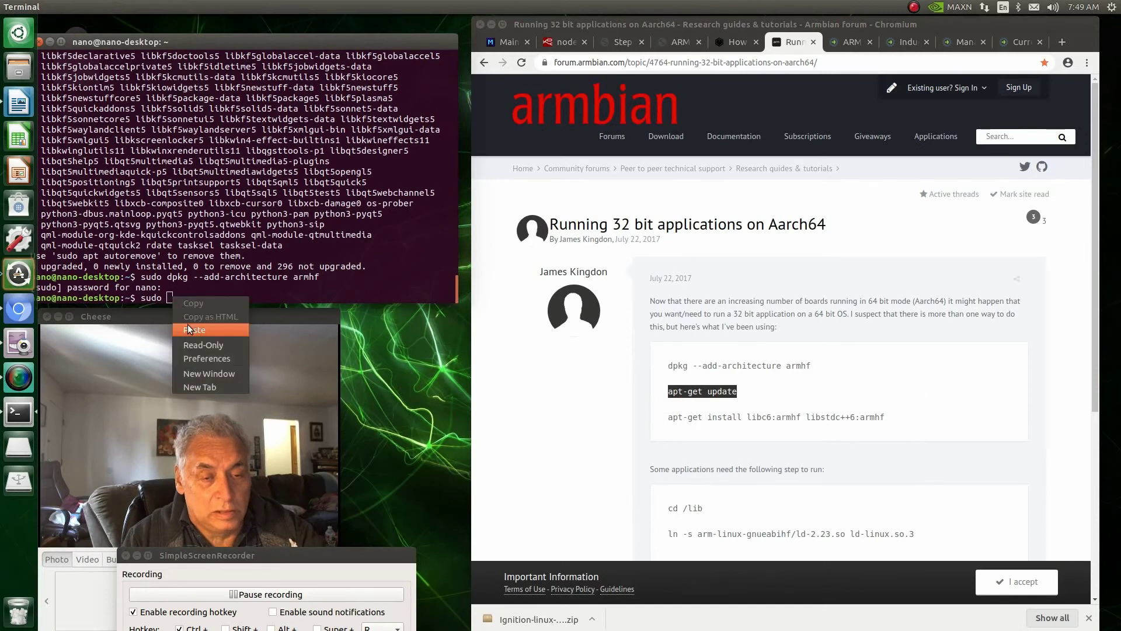
{"action": "left_click", "coordinate": [189, 328]}
{"action": "key", "text": "Return"}
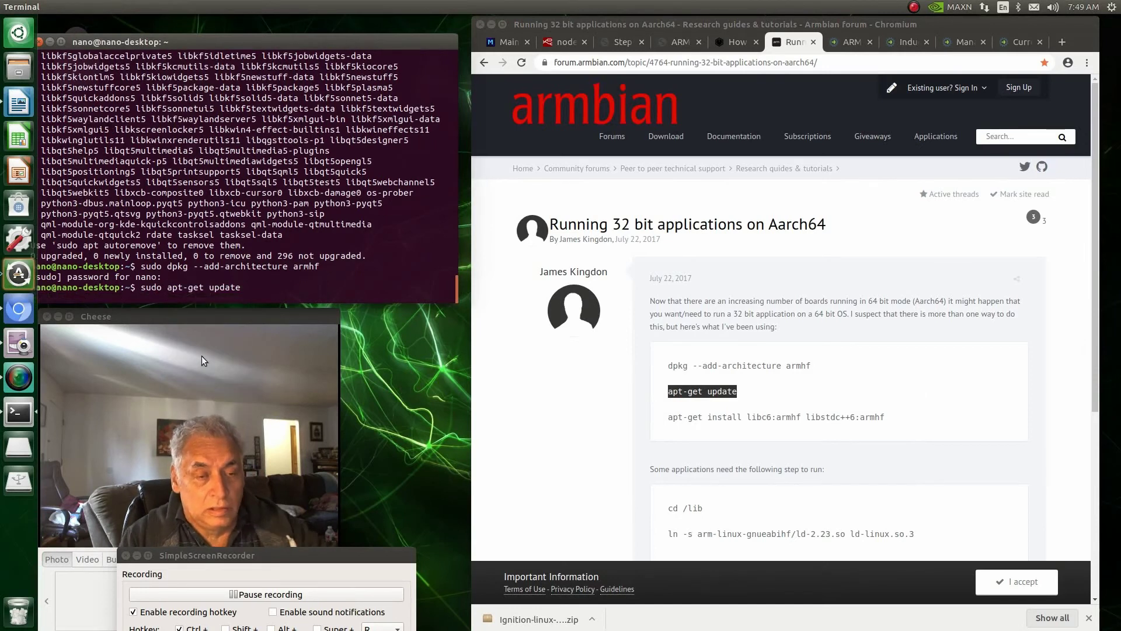
Step: Install libc6:armhf and libstdc++6:armhf with sudo apt-get install, confirming with y
{"action": "left_click", "coordinate": [240, 580]}
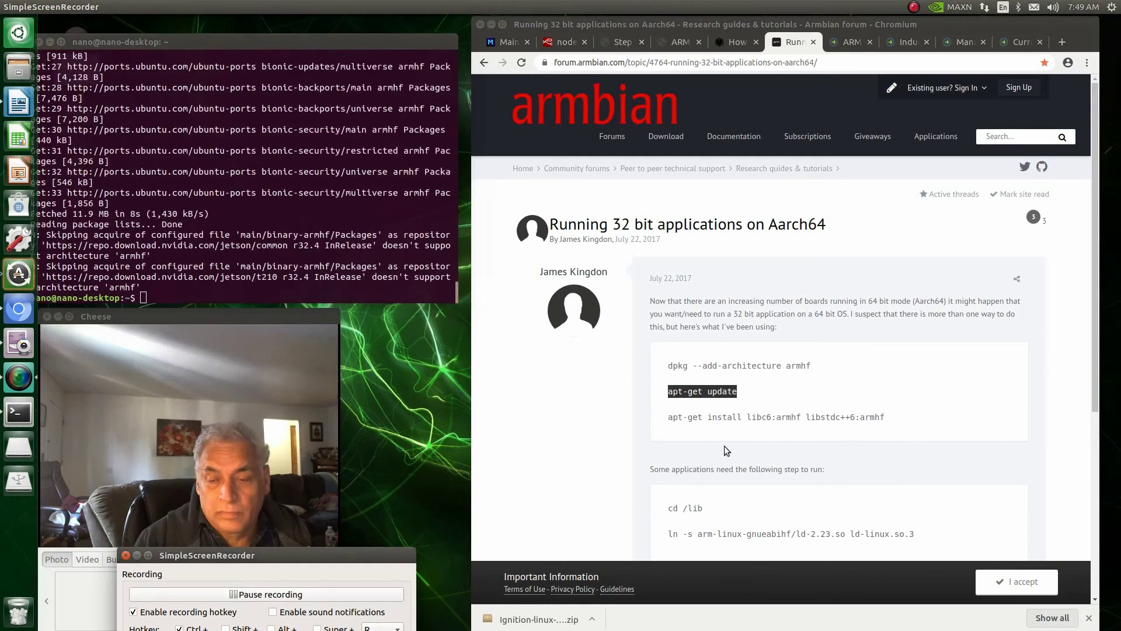
{"action": "left_click_drag", "start_coordinate": [898, 421], "coordinate": [669, 418]}
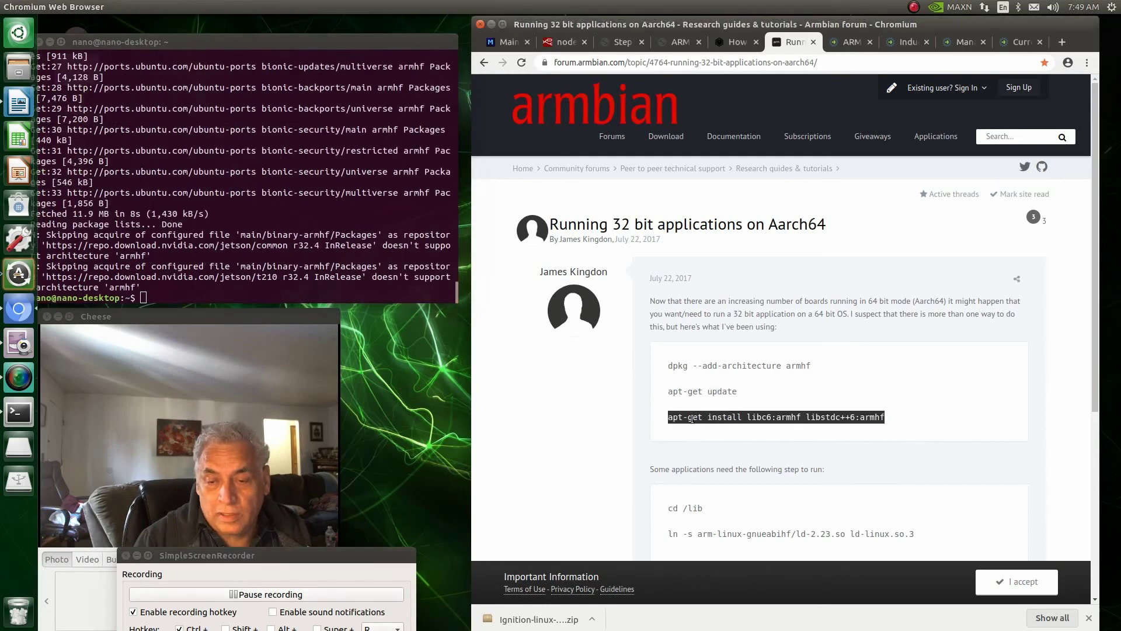
{"action": "right_click", "coordinate": [690, 418]}
{"action": "left_click", "coordinate": [719, 431]}
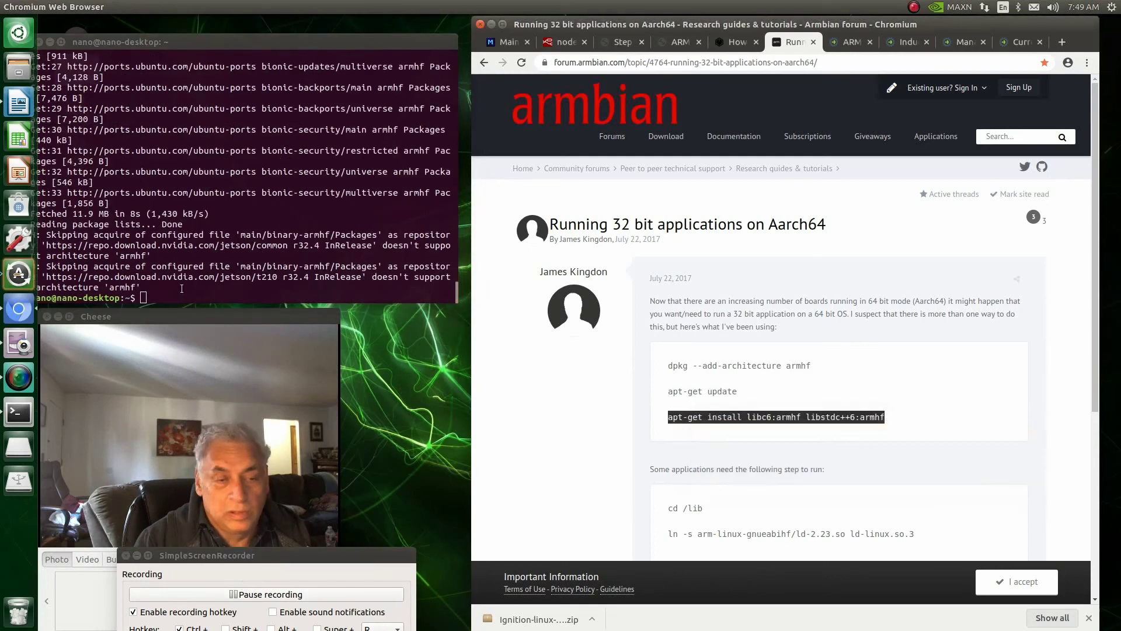
{"action": "left_click", "coordinate": [148, 295]}
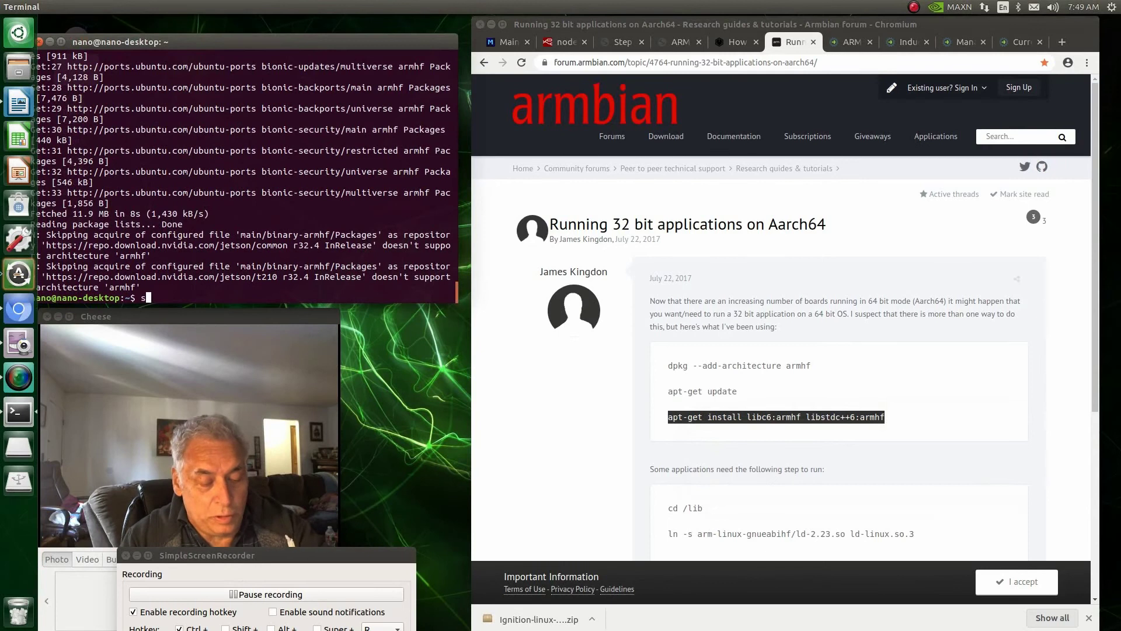
{"action": "type", "text": "sudo"}
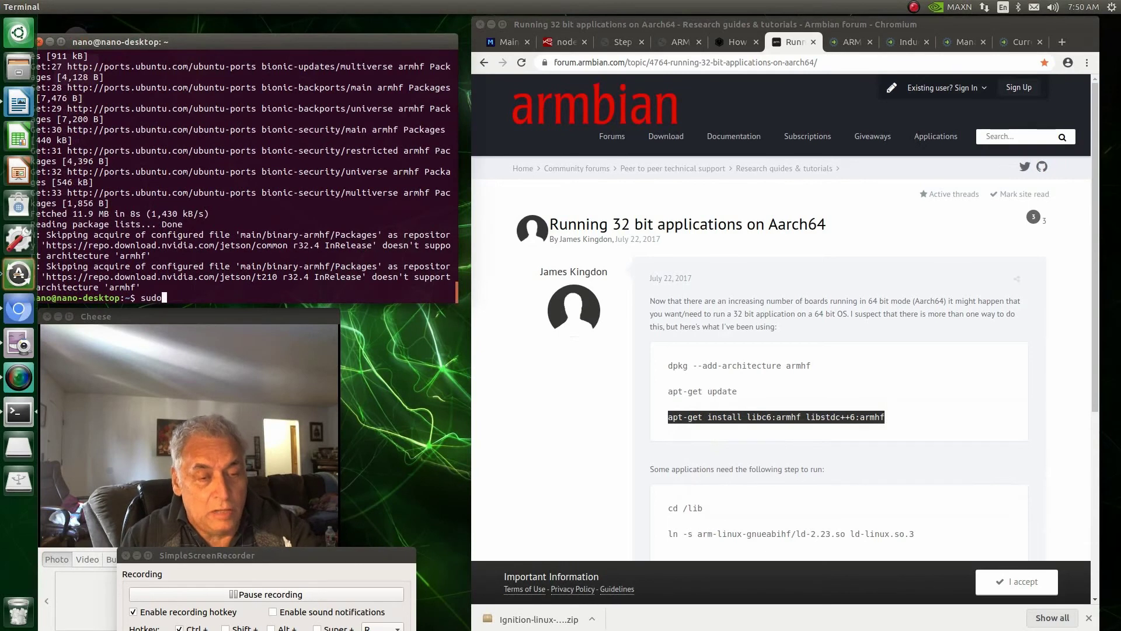
{"action": "right_click", "coordinate": [168, 295]}
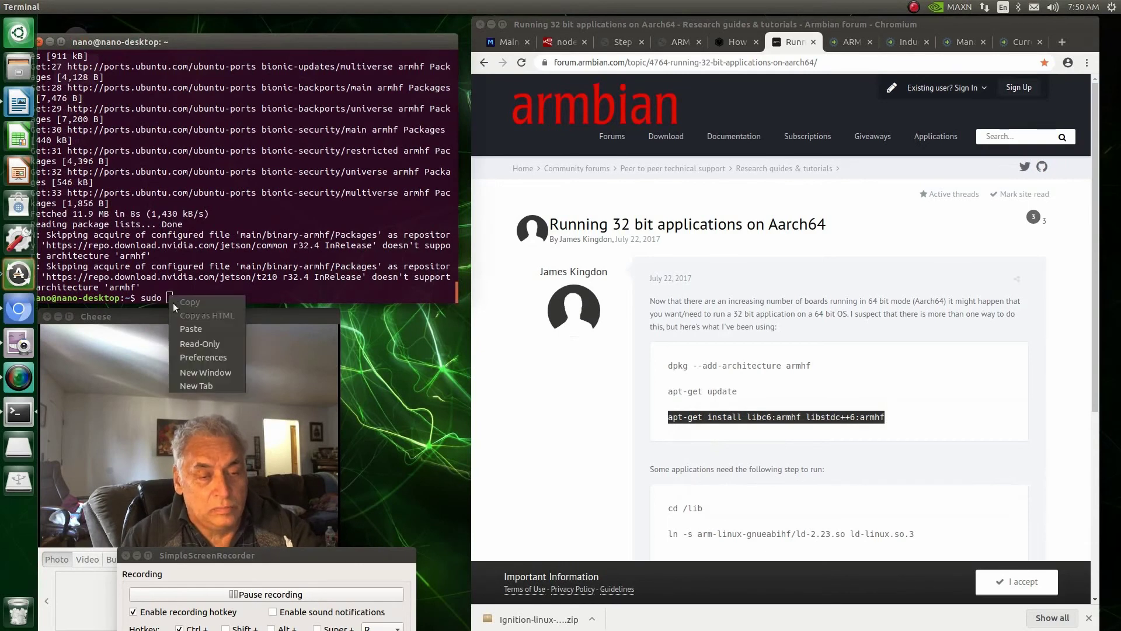
{"action": "left_click", "coordinate": [184, 330]}
{"action": "key", "text": "Return"}
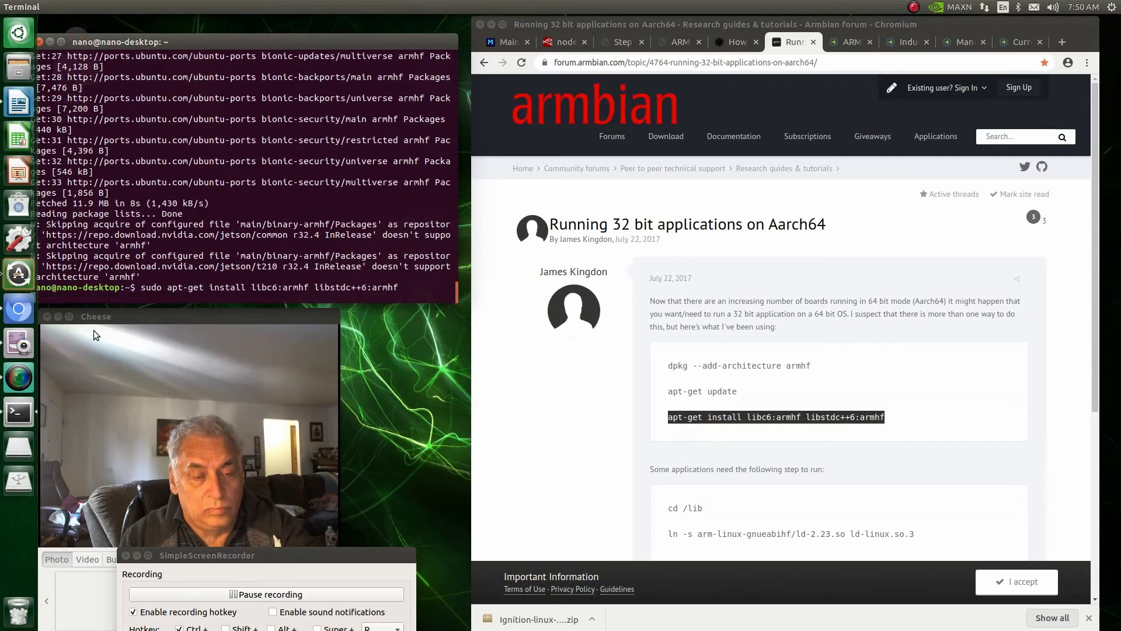
{"action": "type", "text": "y"}
{"action": "left_click", "coordinate": [283, 597]}
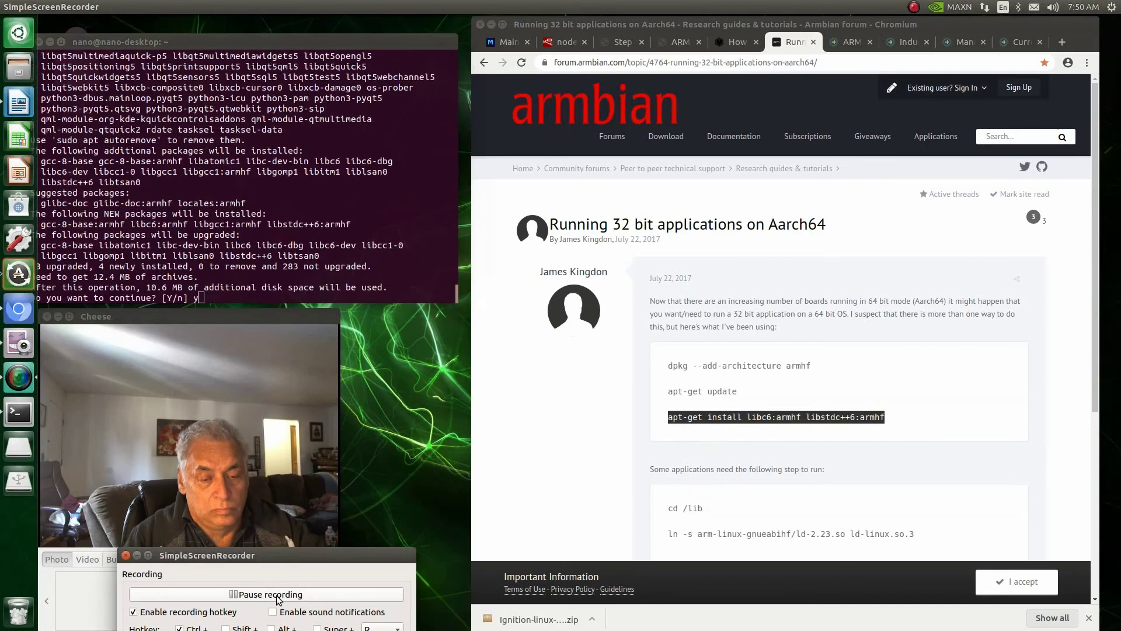
{"action": "key", "text": "Return"}
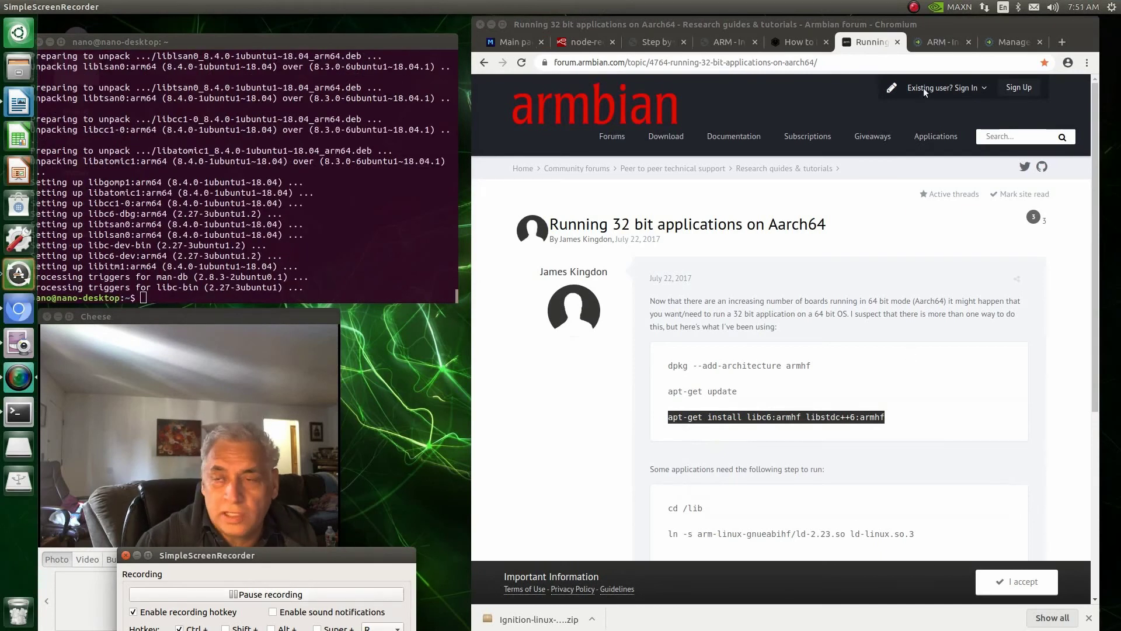
{"action": "left_click", "coordinate": [934, 41]}
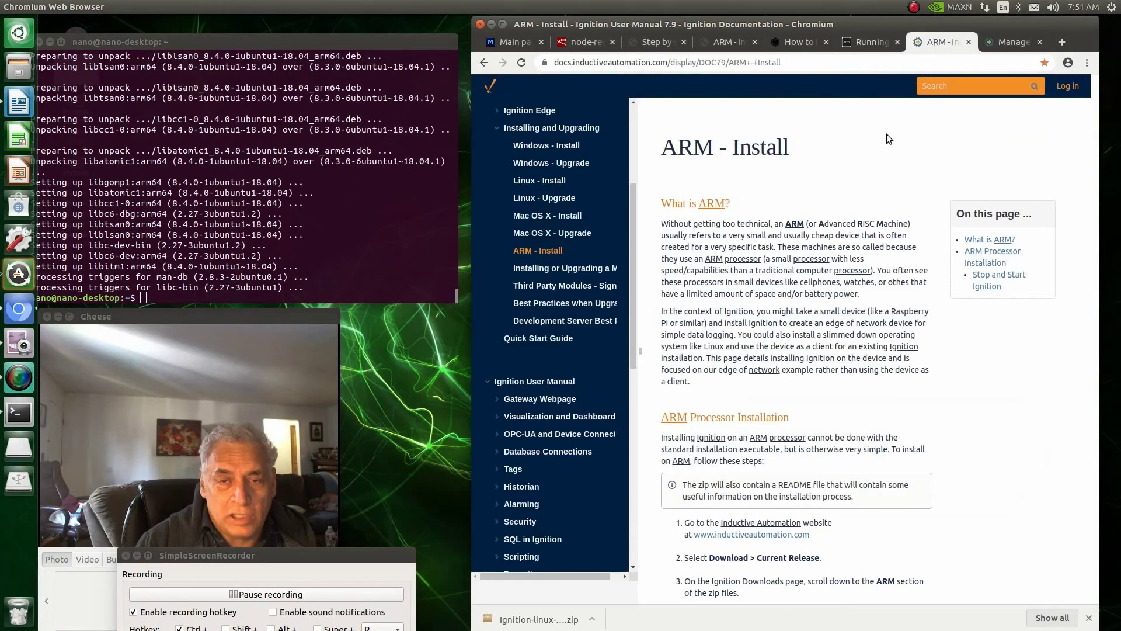
{"action": "scroll", "coordinate": [821, 352], "scroll_direction": "down", "scroll_amount": 5}
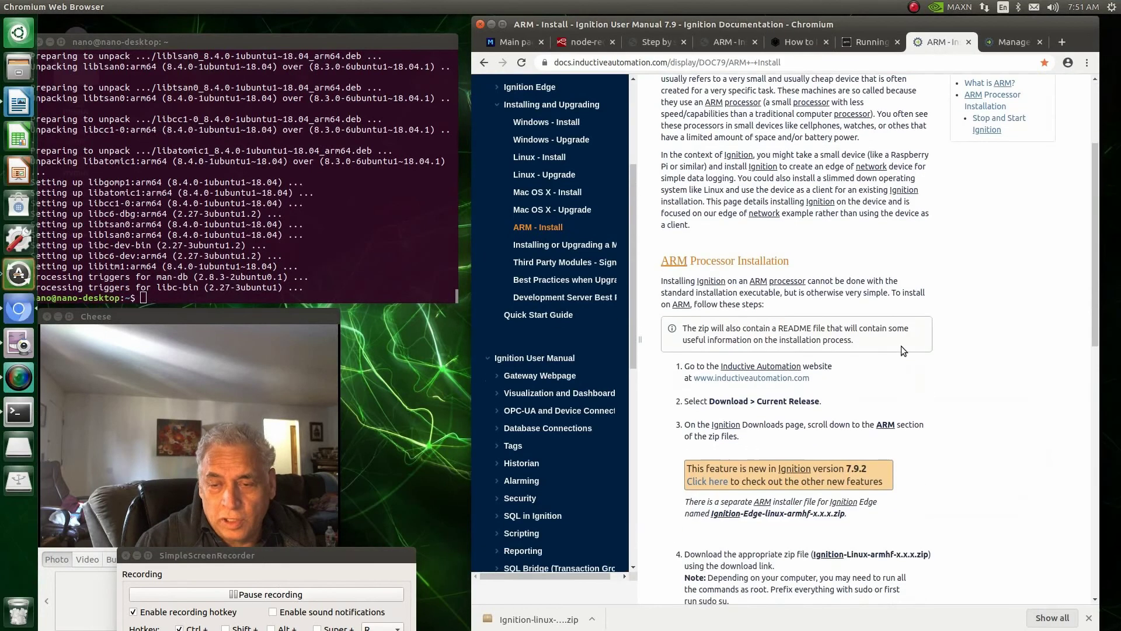
{"action": "scroll", "coordinate": [901, 347], "scroll_direction": "down", "scroll_amount": 4}
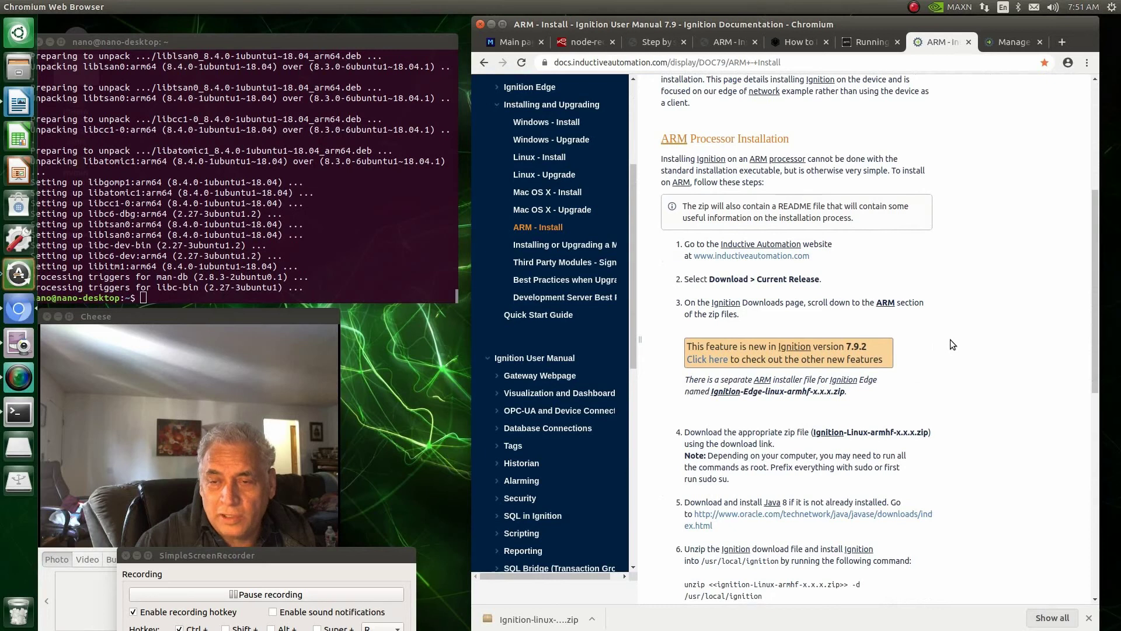
{"action": "scroll", "coordinate": [950, 341], "scroll_direction": "down", "scroll_amount": 2}
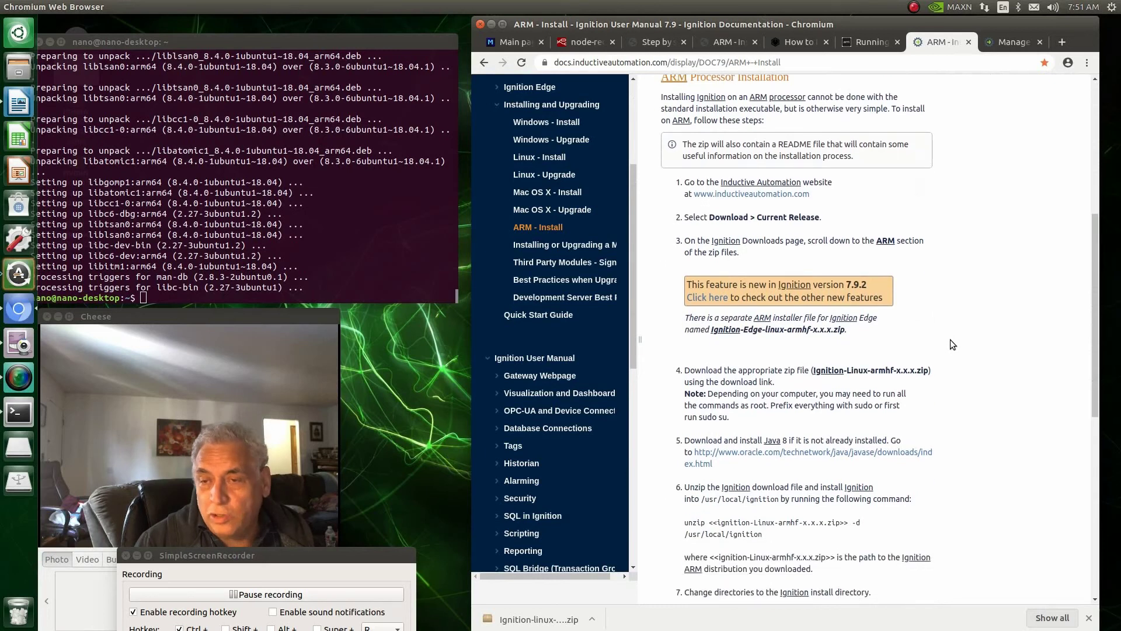
{"action": "scroll", "coordinate": [951, 338], "scroll_direction": "up", "scroll_amount": 9}
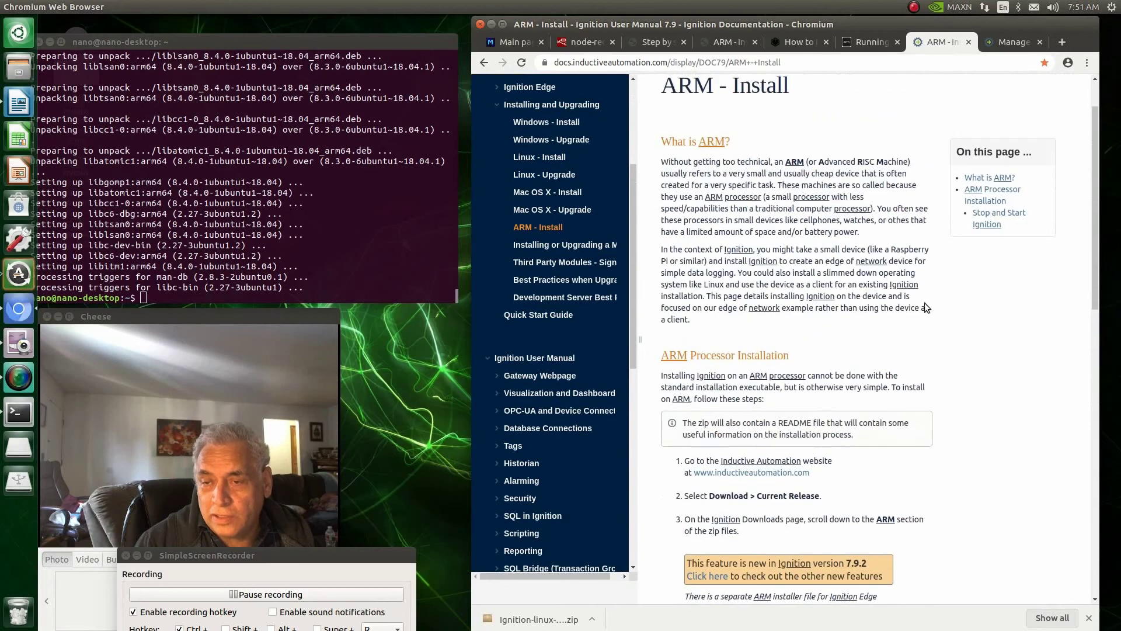
{"action": "scroll", "coordinate": [962, 383], "scroll_direction": "down", "scroll_amount": 4}
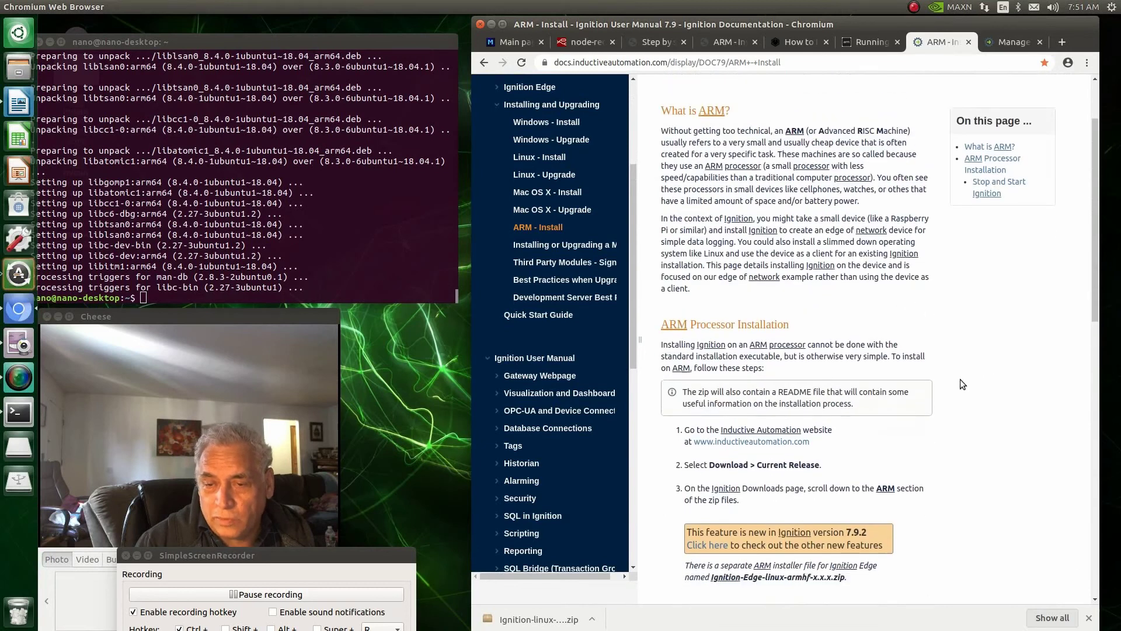
{"action": "scroll", "coordinate": [962, 384], "scroll_direction": "down", "scroll_amount": 1}
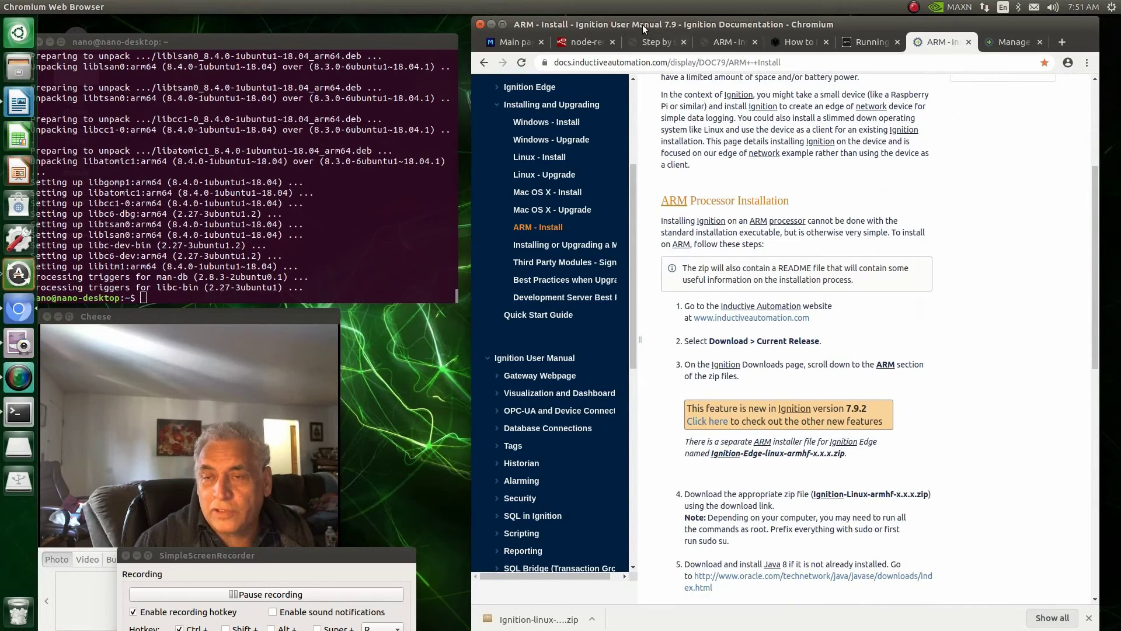
{"action": "left_click", "coordinate": [789, 43]}
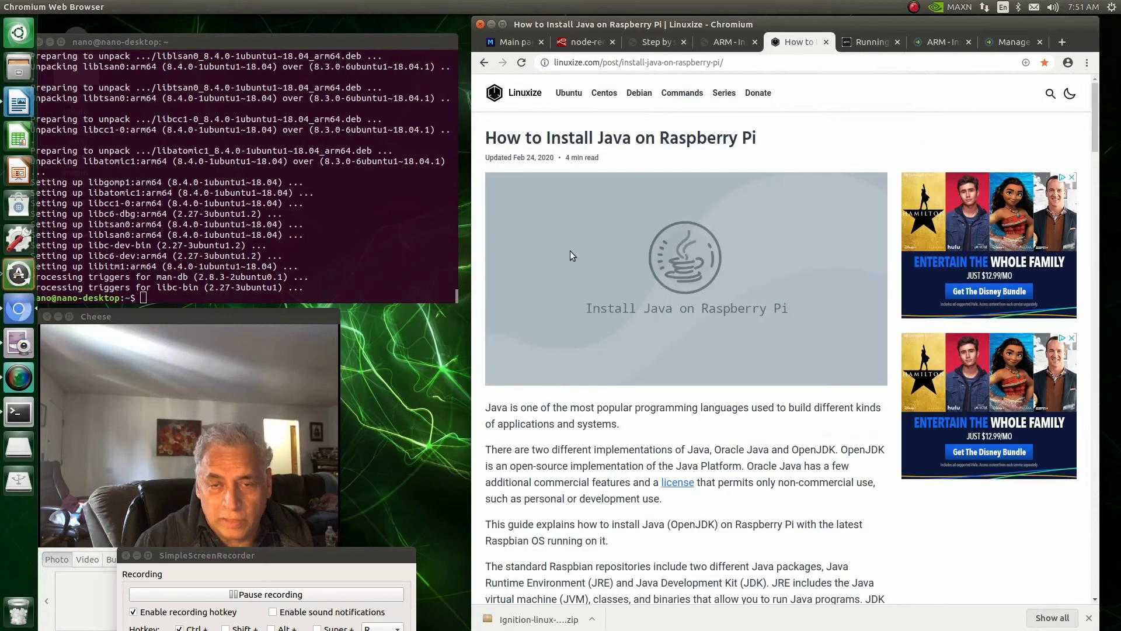
Step: Copy sudo apt update from the Installing Java 11 section of the Linuxize article
{"action": "scroll", "coordinate": [571, 251], "scroll_direction": "down", "scroll_amount": 12}
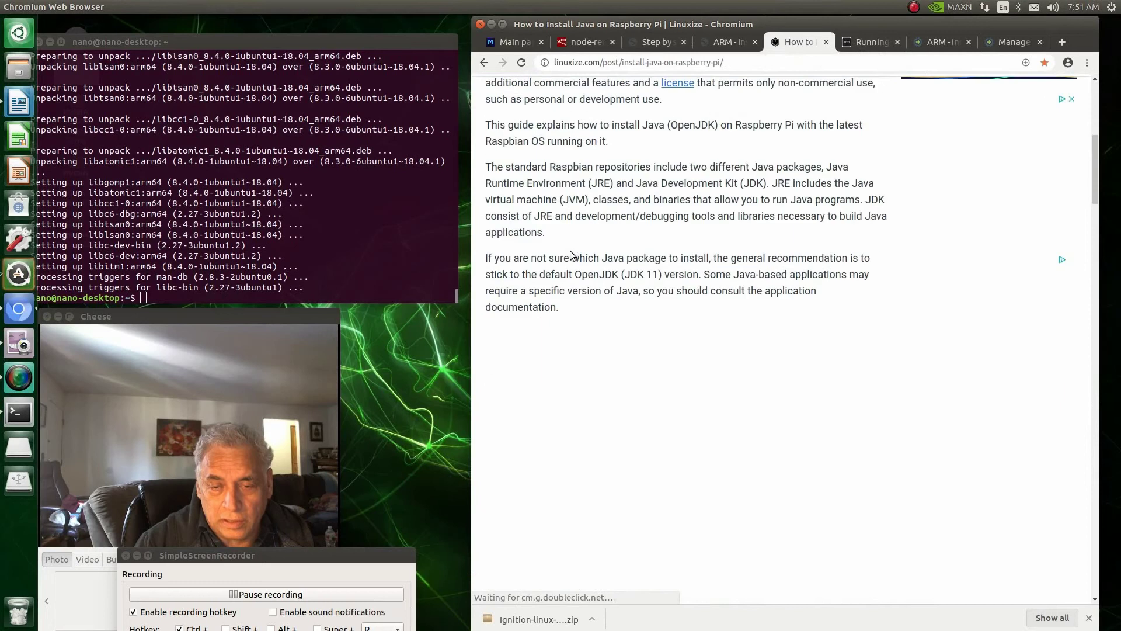
{"action": "scroll", "coordinate": [570, 251], "scroll_direction": "down", "scroll_amount": 10}
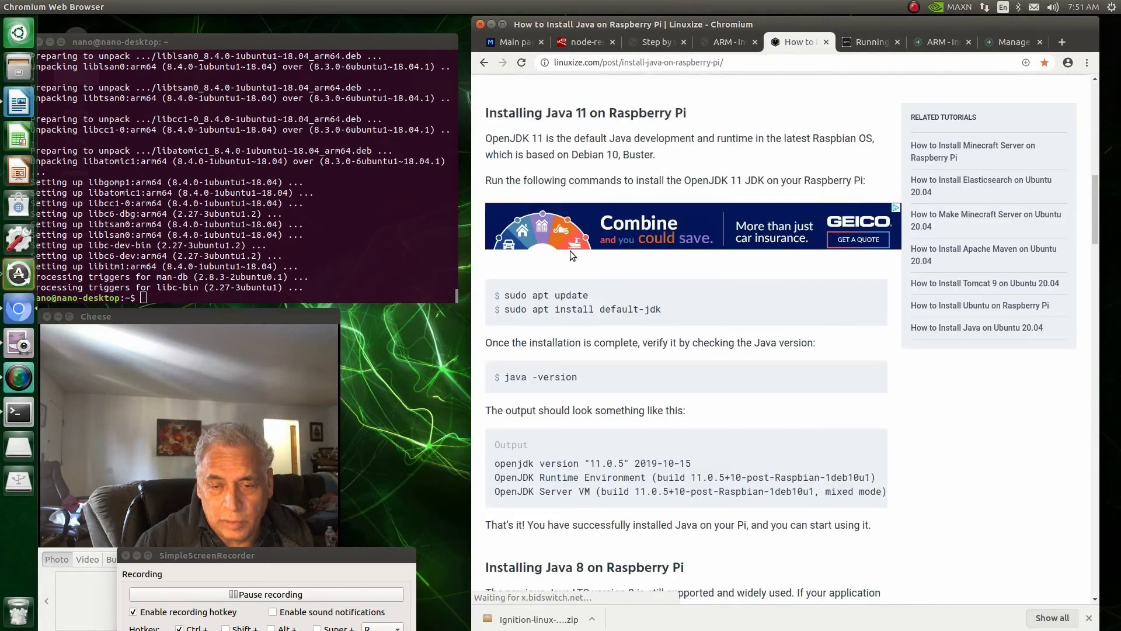
{"action": "scroll", "coordinate": [570, 251], "scroll_direction": "down", "scroll_amount": 7}
{"action": "scroll", "coordinate": [571, 251], "scroll_direction": "up", "scroll_amount": 13}
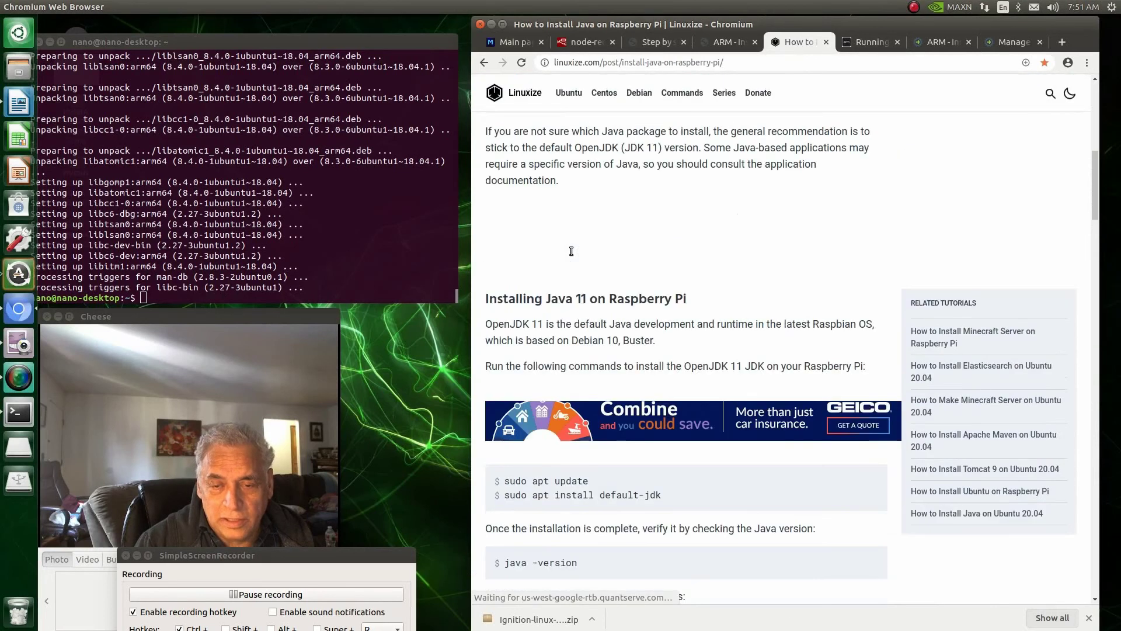
{"action": "scroll", "coordinate": [572, 253], "scroll_direction": "up", "scroll_amount": 3}
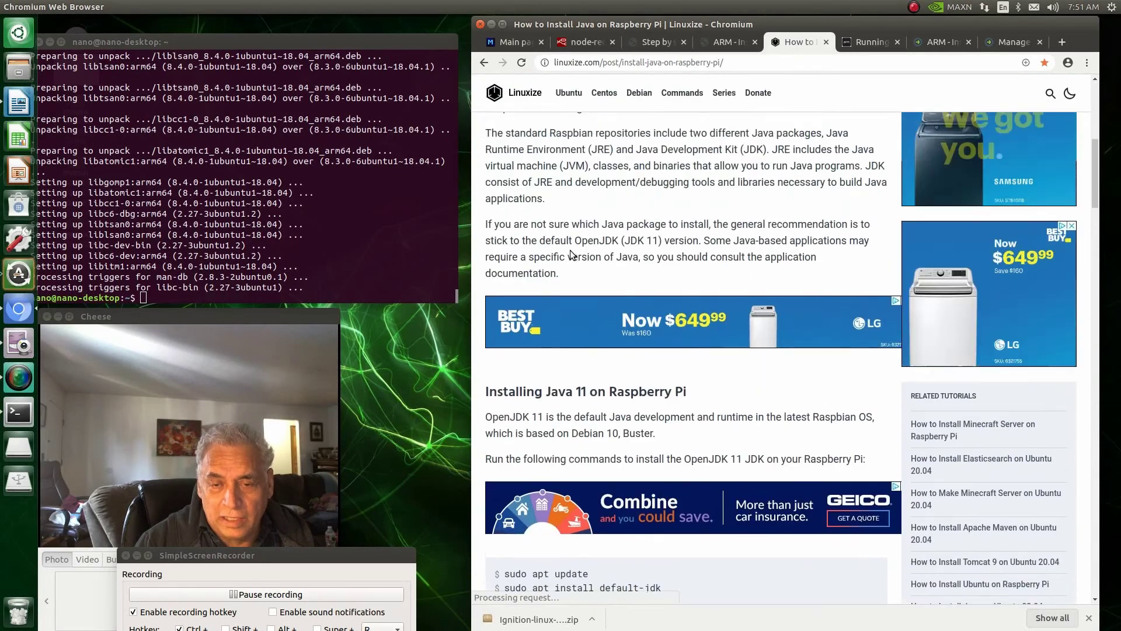
{"action": "scroll", "coordinate": [572, 253], "scroll_direction": "down", "scroll_amount": 8}
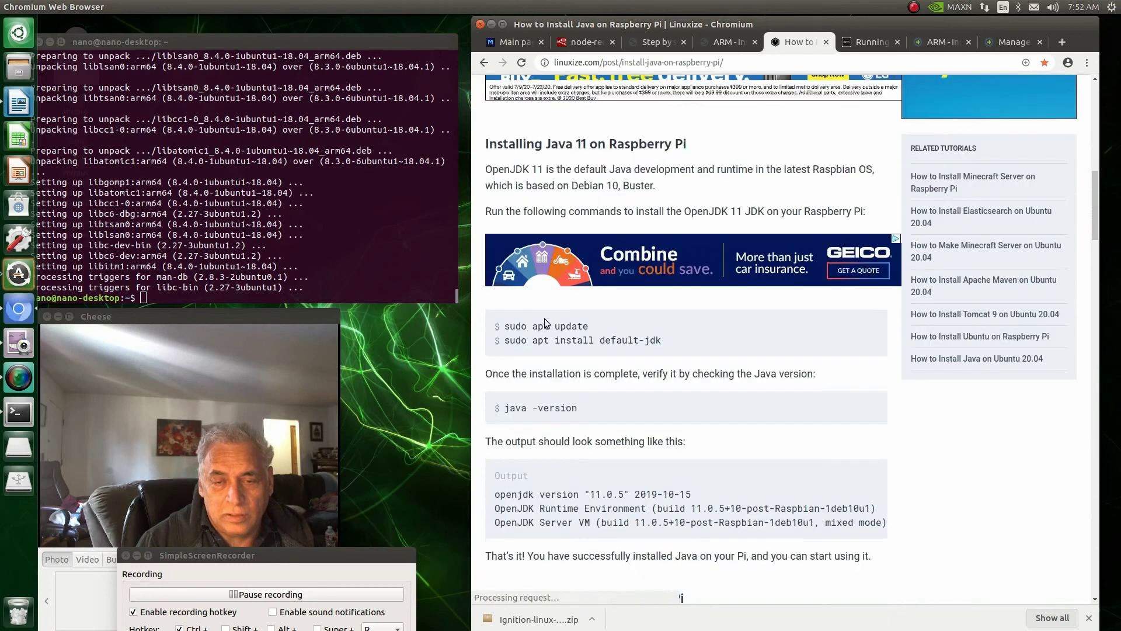
{"action": "left_click_drag", "start_coordinate": [589, 326], "coordinate": [508, 329]}
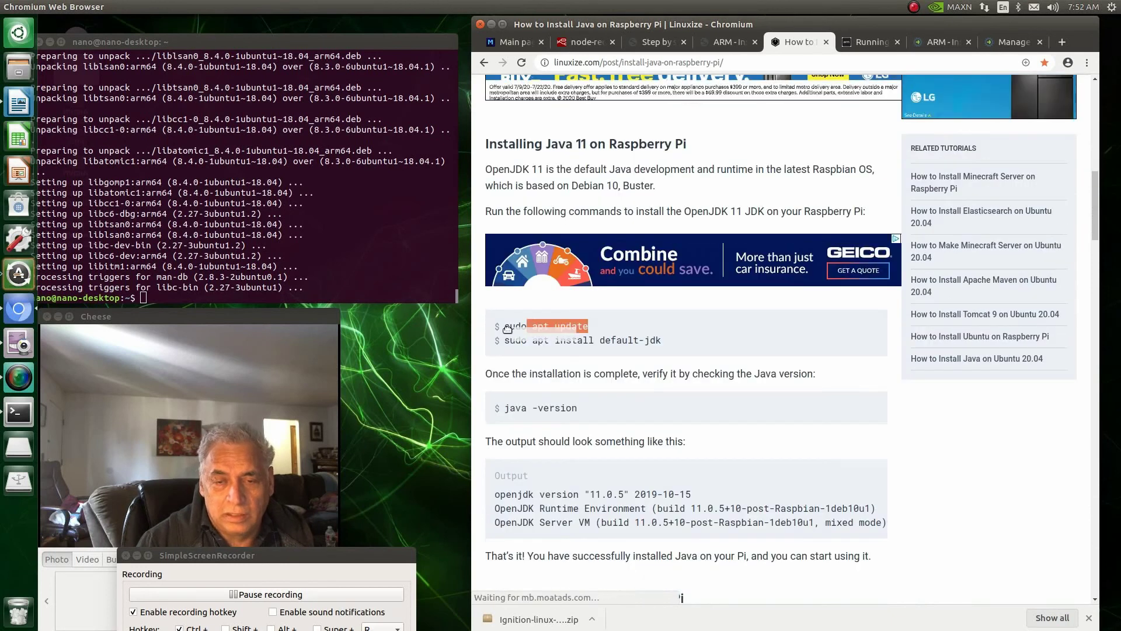
{"action": "left_click", "coordinate": [584, 324]}
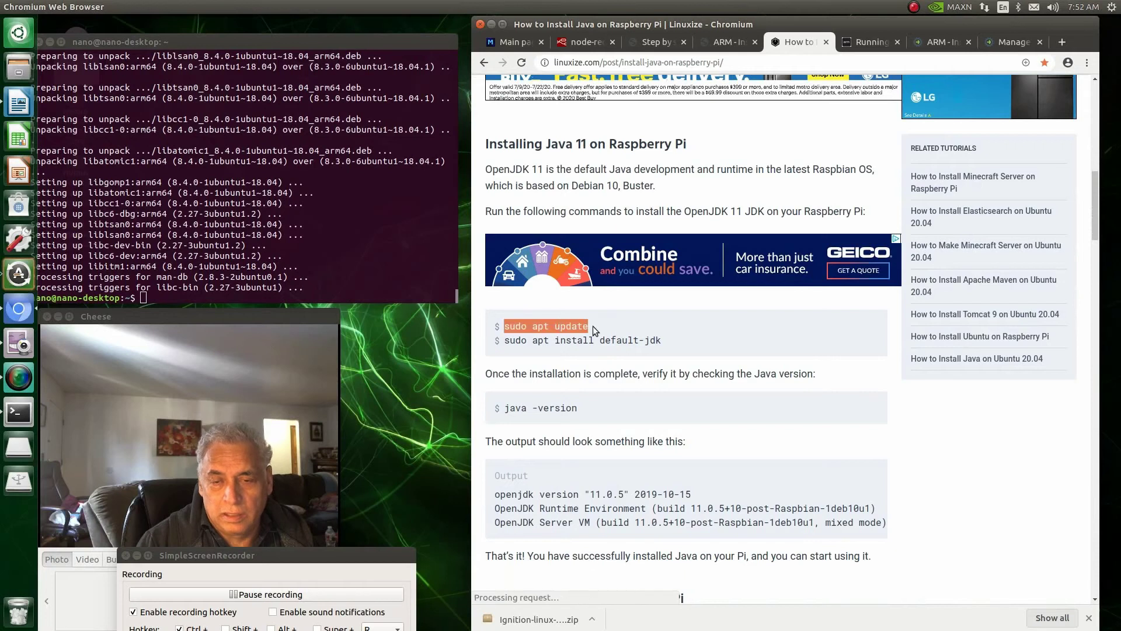
{"action": "right_click", "coordinate": [585, 325]}
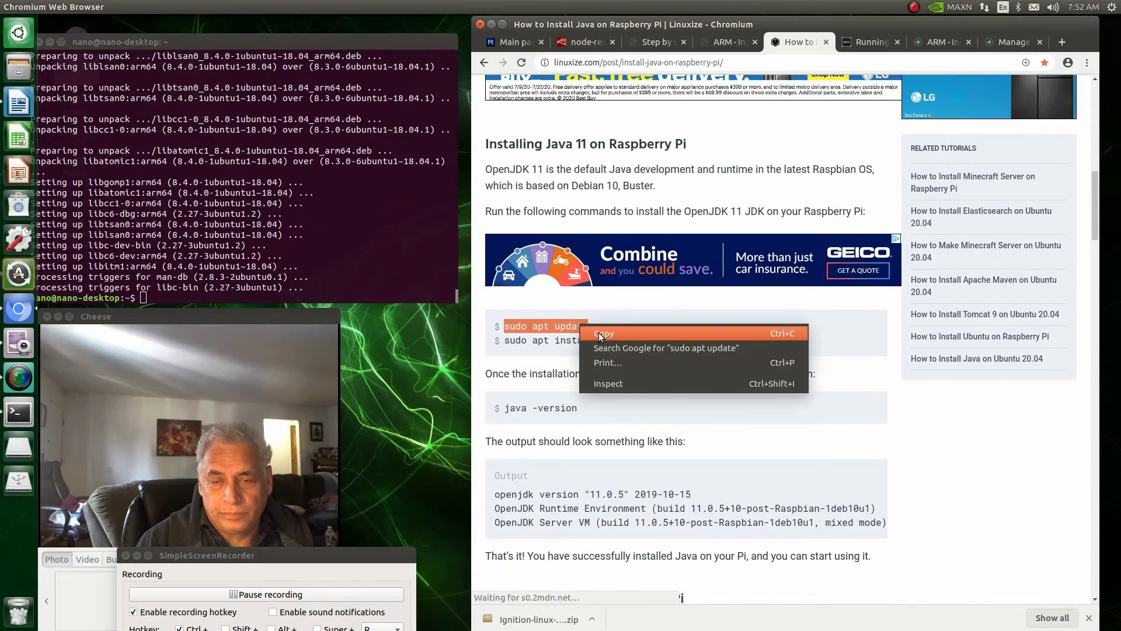
{"action": "left_click", "coordinate": [604, 334]}
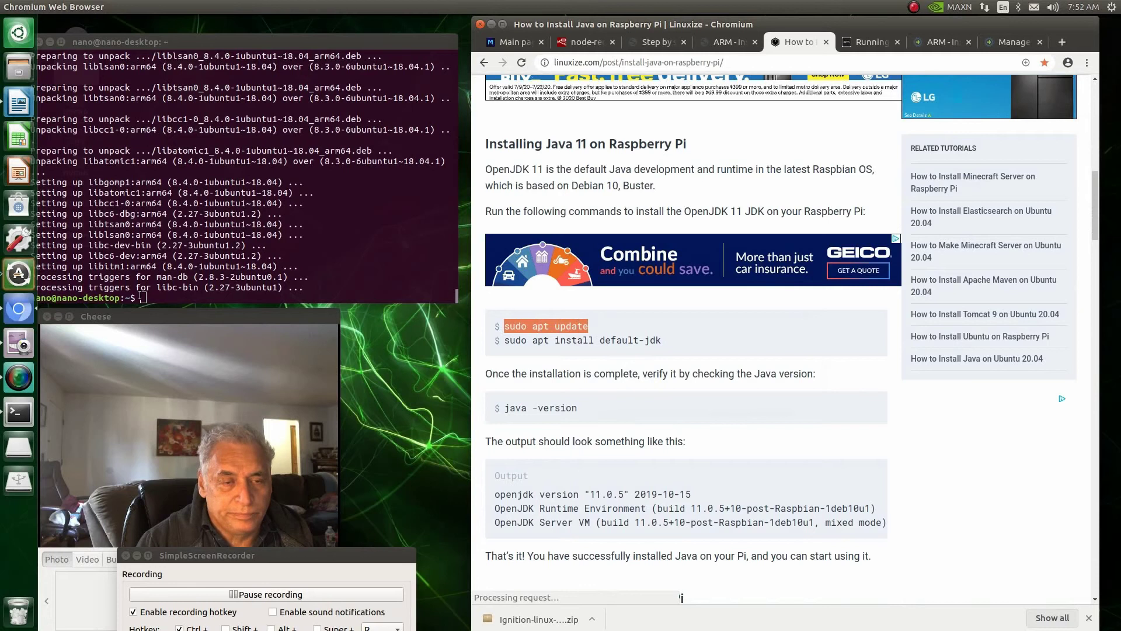
{"action": "left_click", "coordinate": [145, 297]}
{"action": "right_click", "coordinate": [145, 296]}
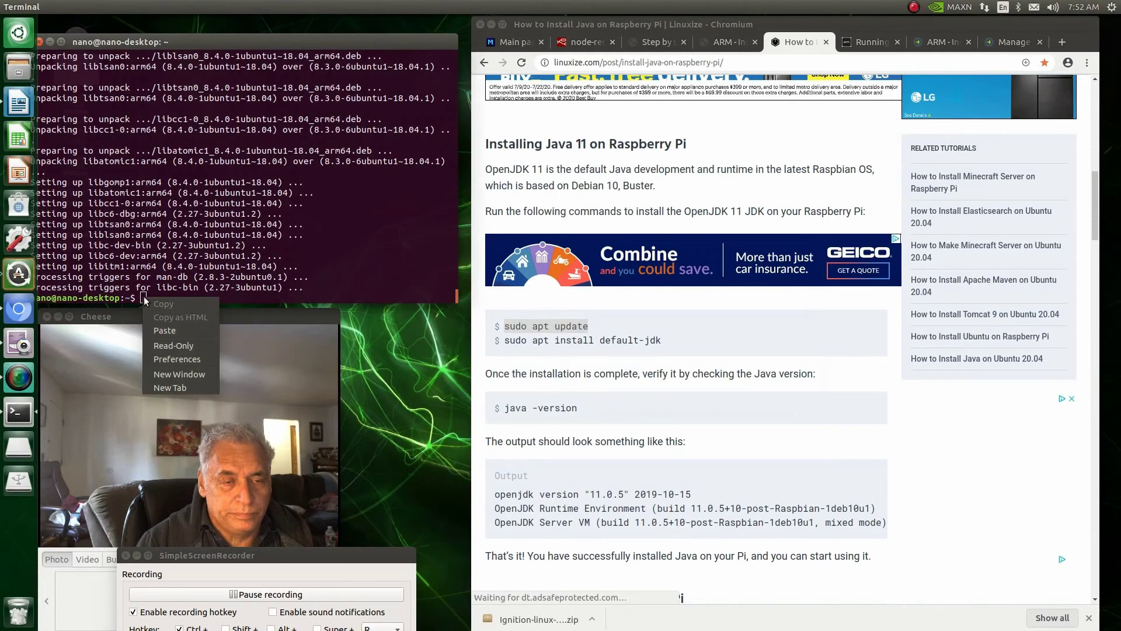
Step: Run sudo apt update in the terminal
{"action": "left_click", "coordinate": [174, 330]}
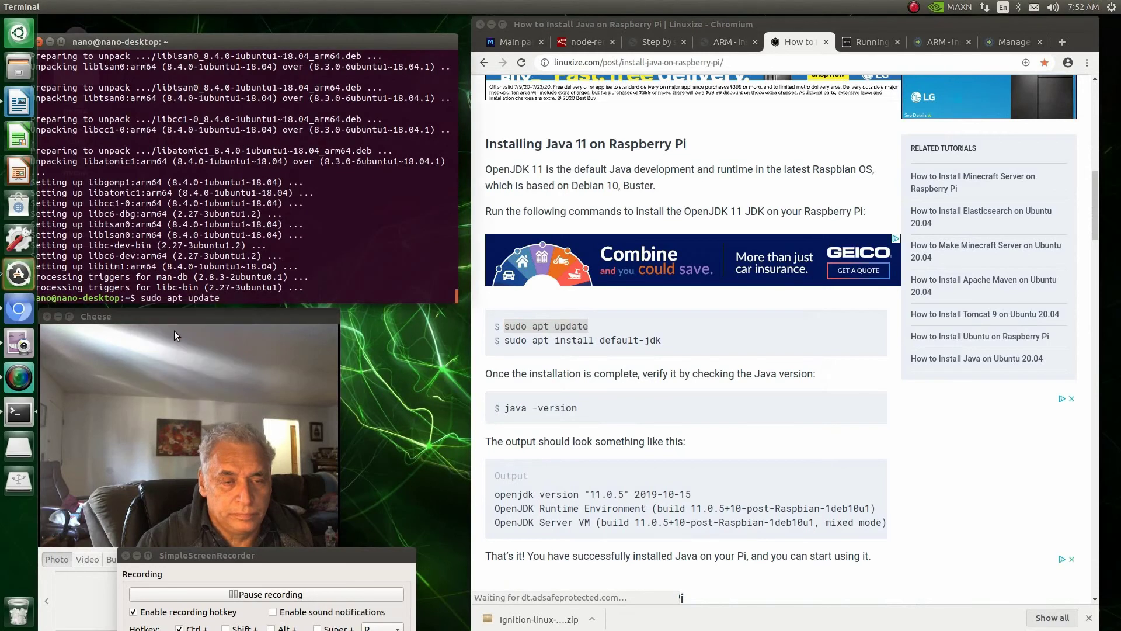
{"action": "key", "text": "Return"}
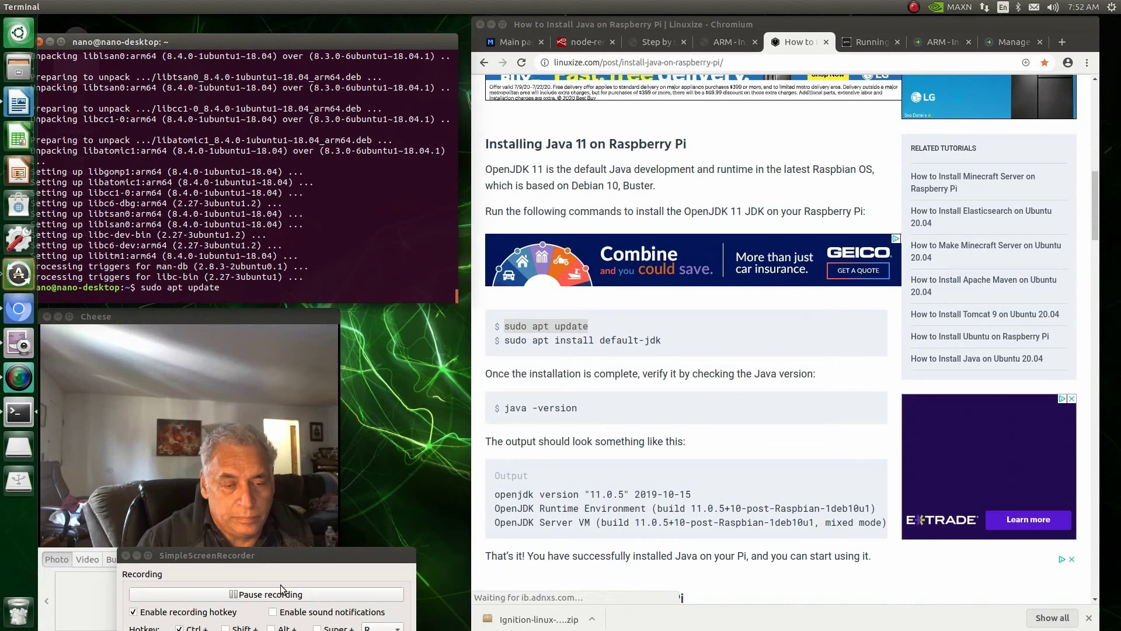
{"action": "scroll", "coordinate": [680, 344], "scroll_direction": "down", "scroll_amount": 1}
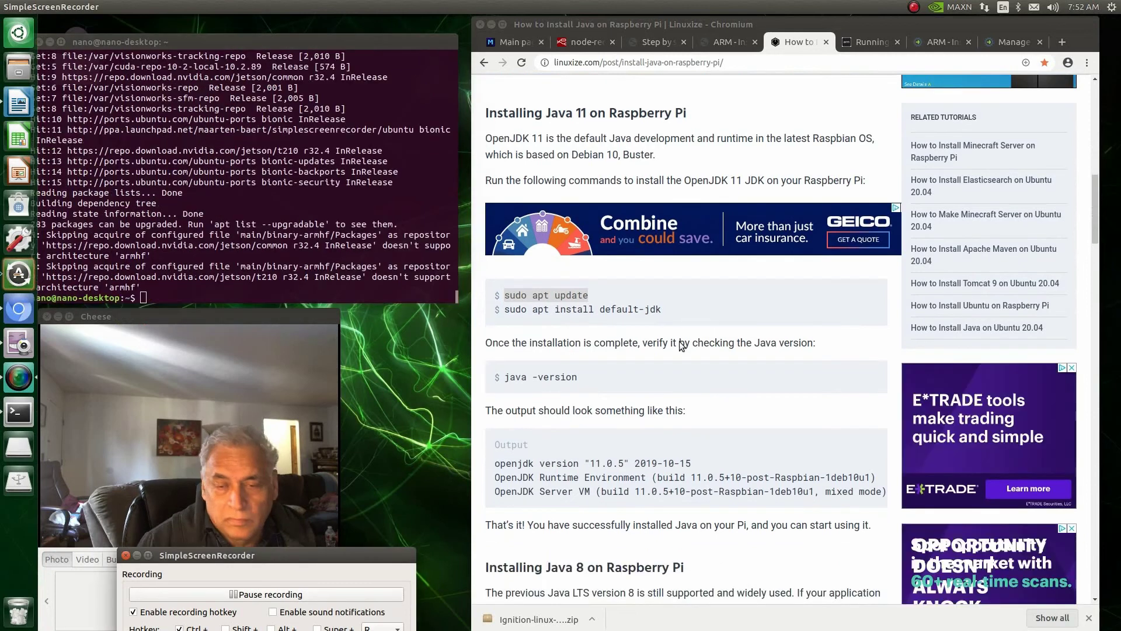
Step: Copy and run sudo apt install default-jdk to install Java 11
{"action": "left_click", "coordinate": [680, 317]}
{"action": "left_click_drag", "start_coordinate": [662, 309], "coordinate": [590, 309]}
{"action": "left_click", "coordinate": [650, 313]}
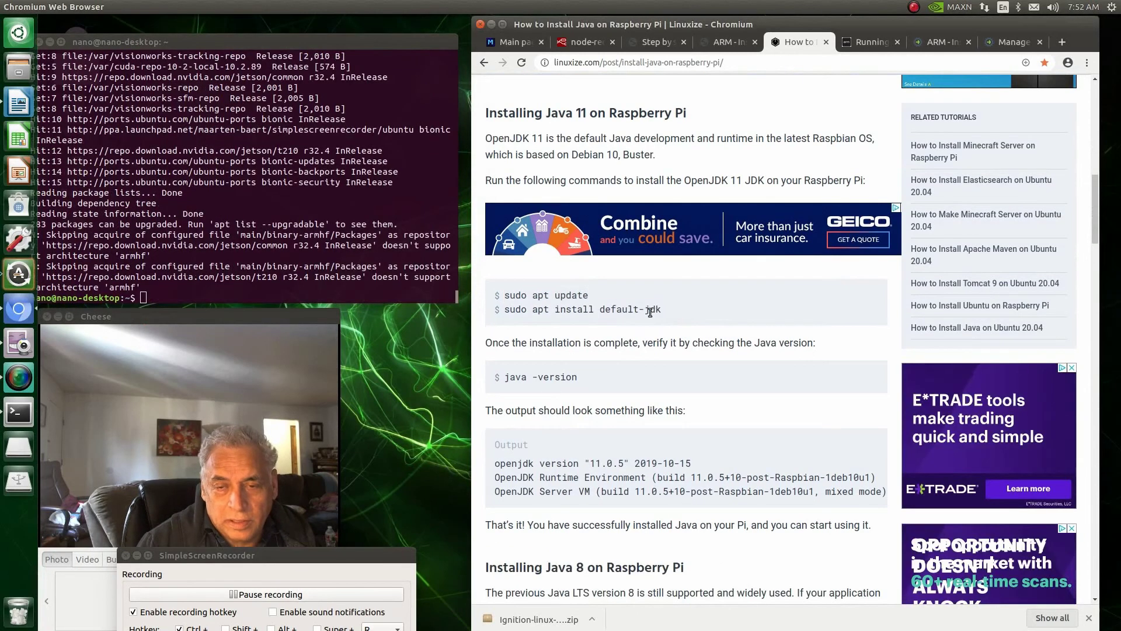
{"action": "right_click", "coordinate": [515, 310]}
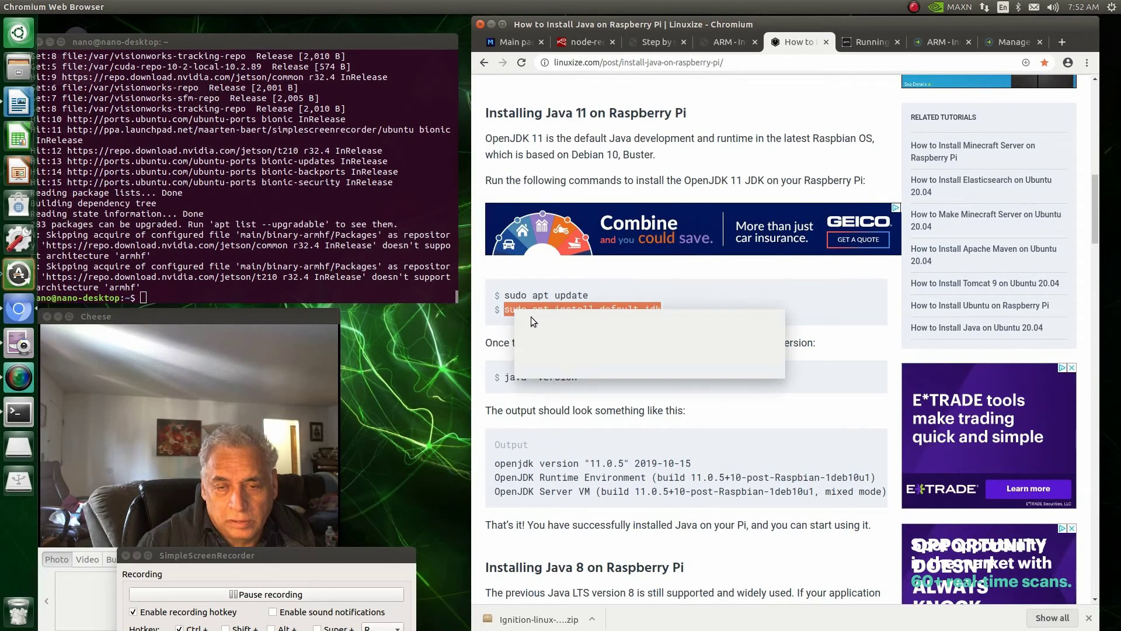
{"action": "left_click", "coordinate": [531, 318]}
{"action": "left_click", "coordinate": [143, 298]}
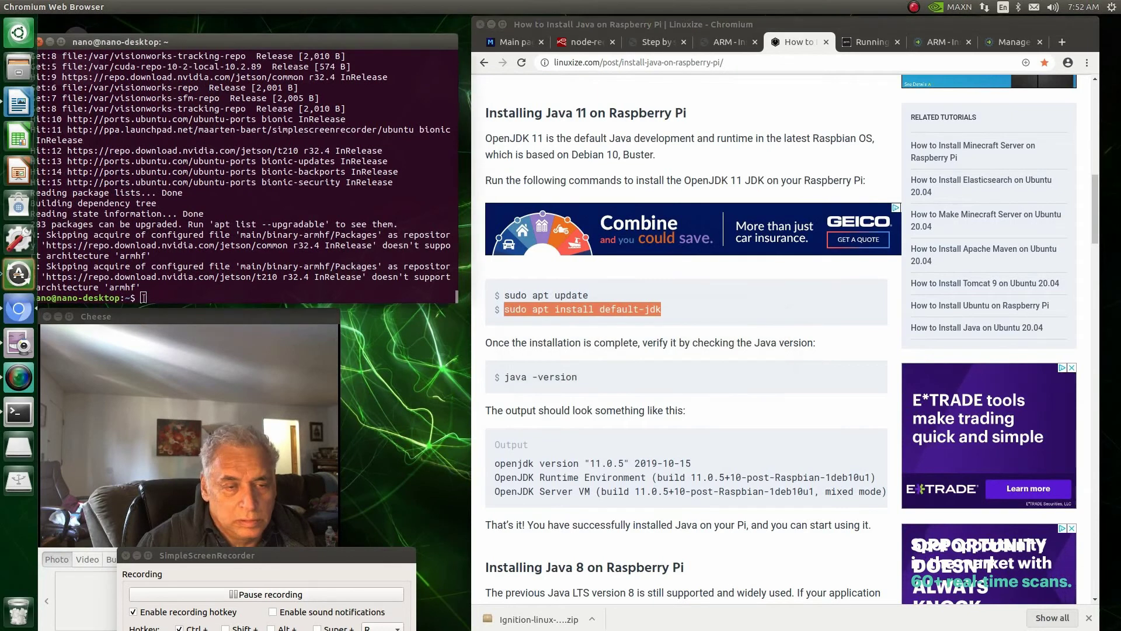
{"action": "right_click", "coordinate": [150, 311]}
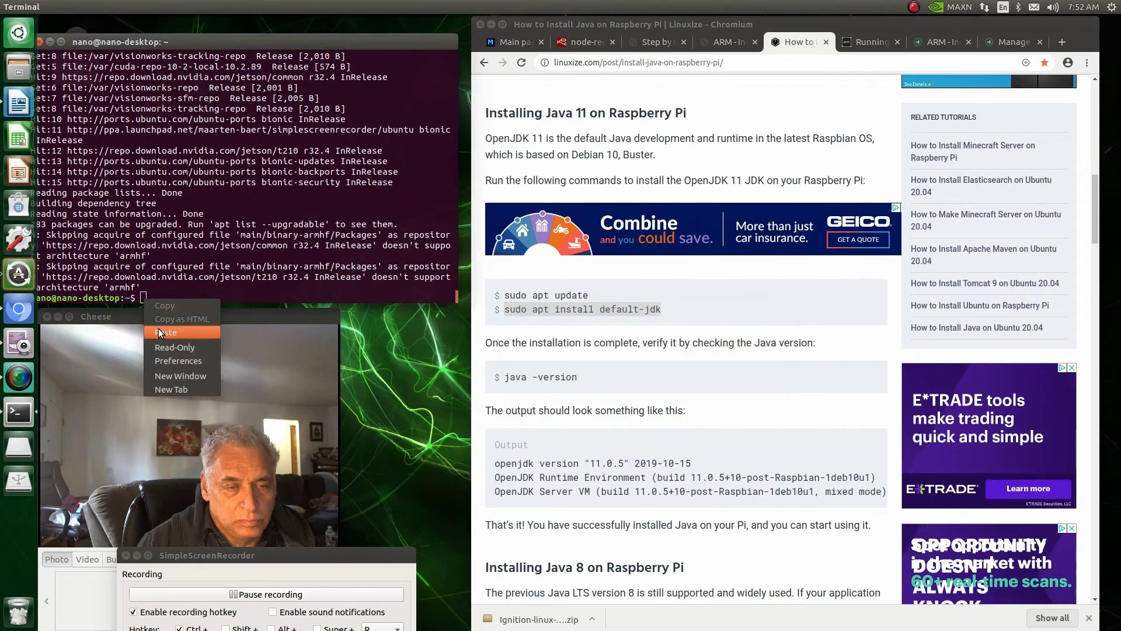
{"action": "left_click", "coordinate": [160, 329]}
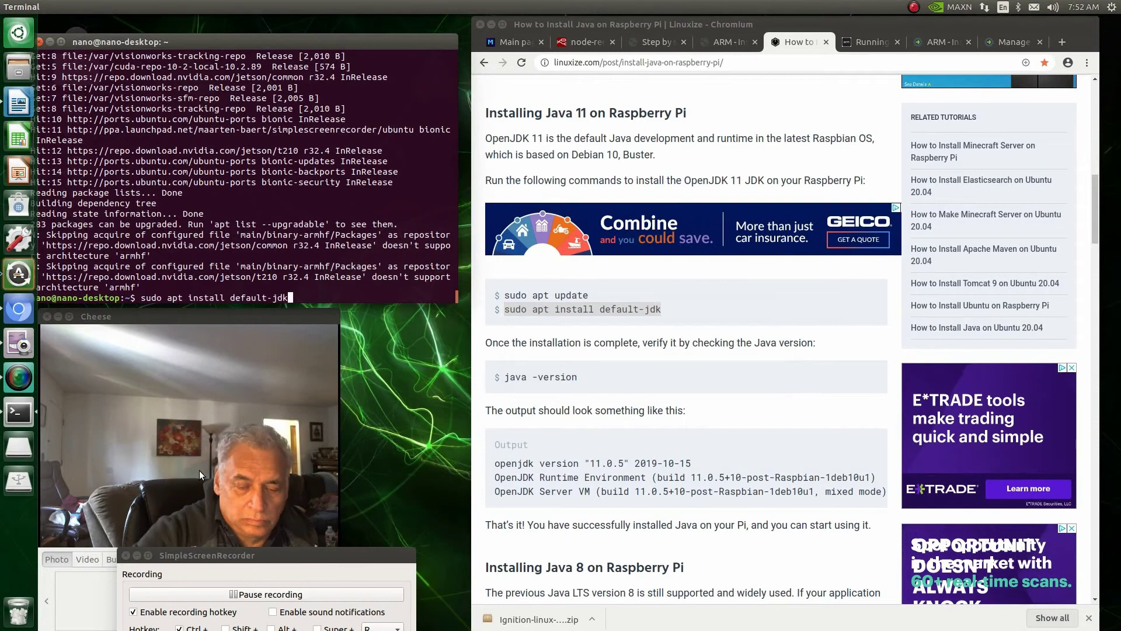
{"action": "key", "text": "Return"}
Step: Run java -version, confirming openjdk 11.0.7 is installed
{"action": "left_click", "coordinate": [200, 628]}
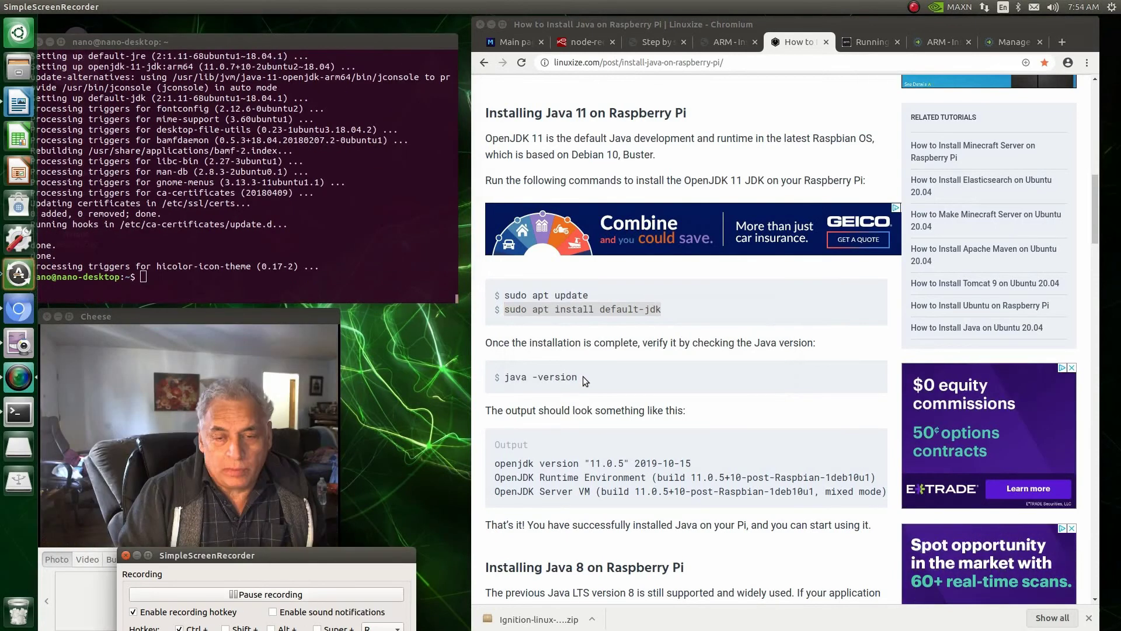
{"action": "left_click_drag", "start_coordinate": [578, 378], "coordinate": [508, 378]}
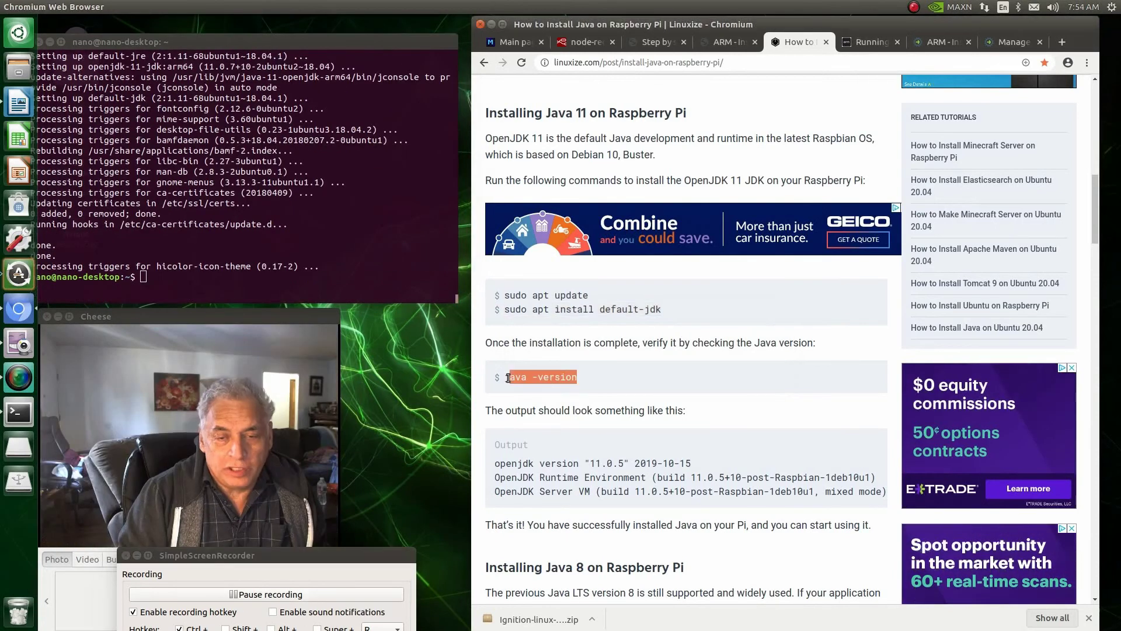
{"action": "right_click", "coordinate": [511, 377]}
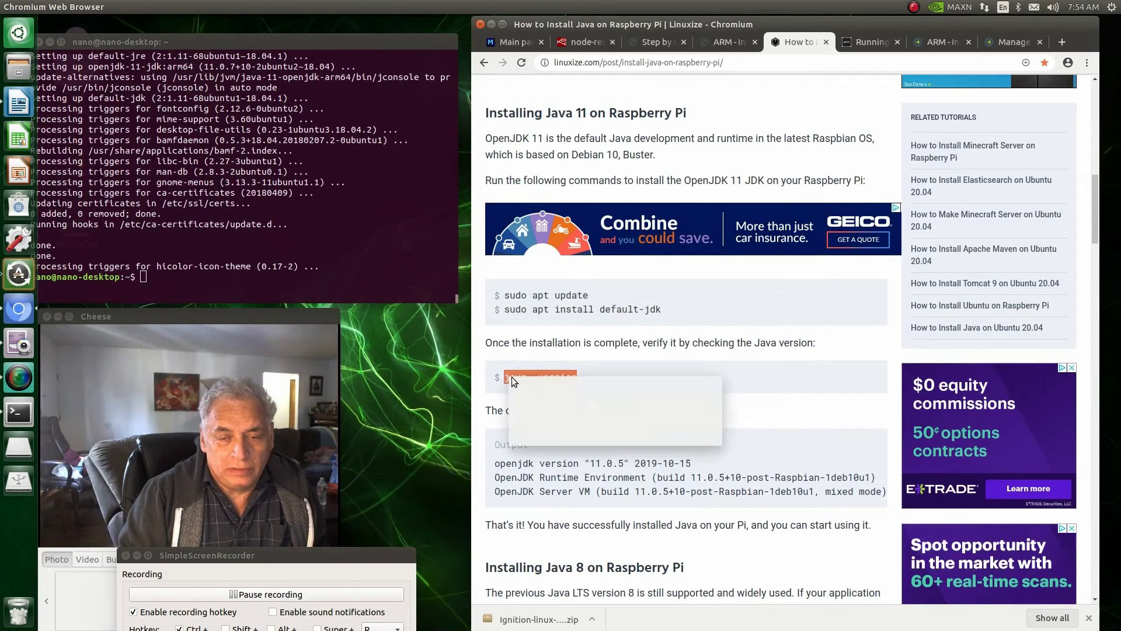
{"action": "left_click", "coordinate": [526, 385]}
{"action": "left_click", "coordinate": [146, 280]}
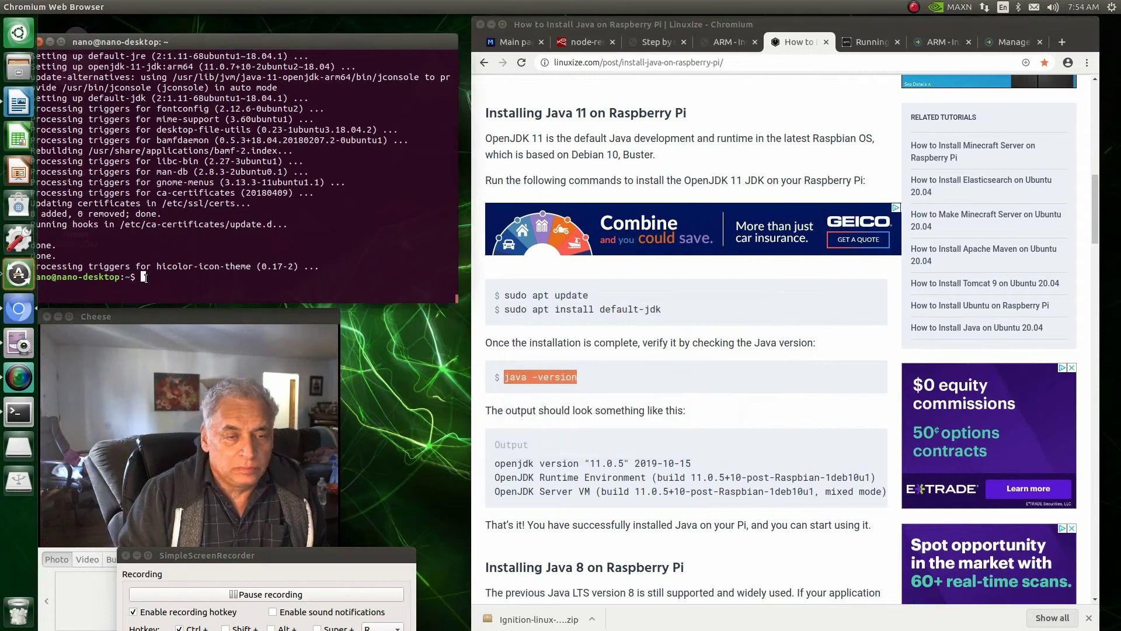
{"action": "right_click", "coordinate": [143, 278]}
{"action": "left_click", "coordinate": [163, 300]}
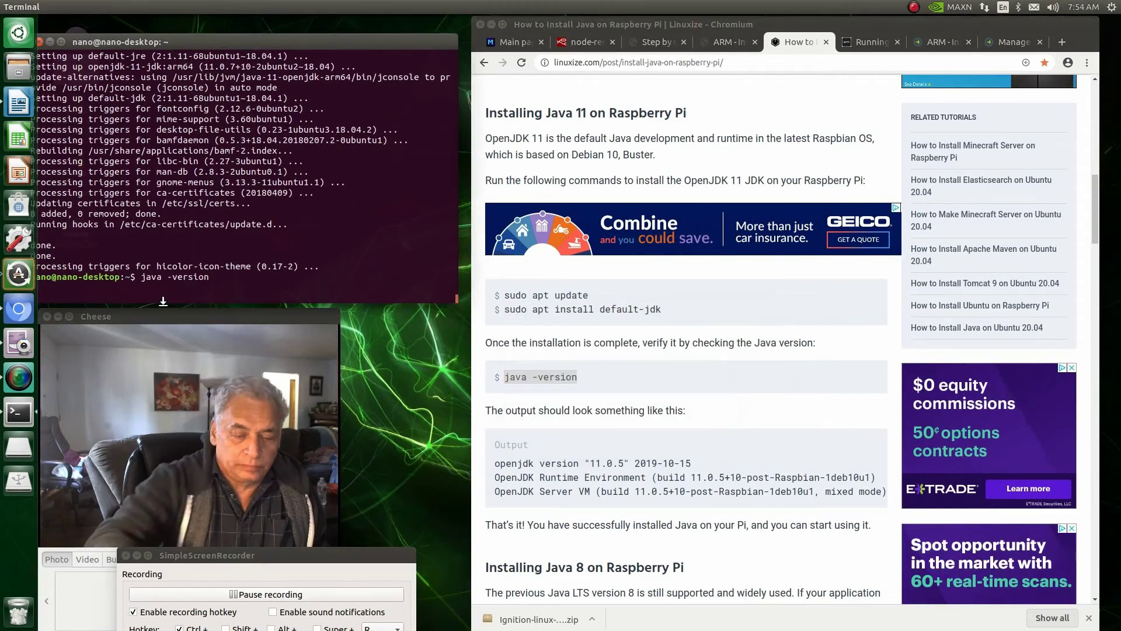
{"action": "key", "text": "Return"}
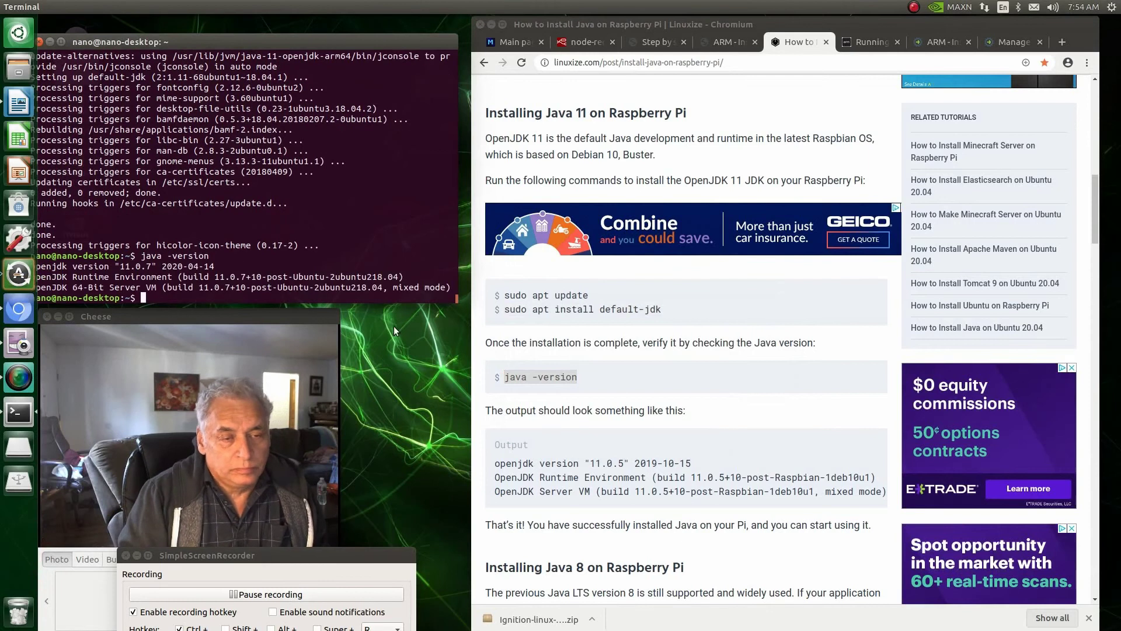
{"action": "scroll", "coordinate": [628, 431], "scroll_direction": "down", "scroll_amount": 5}
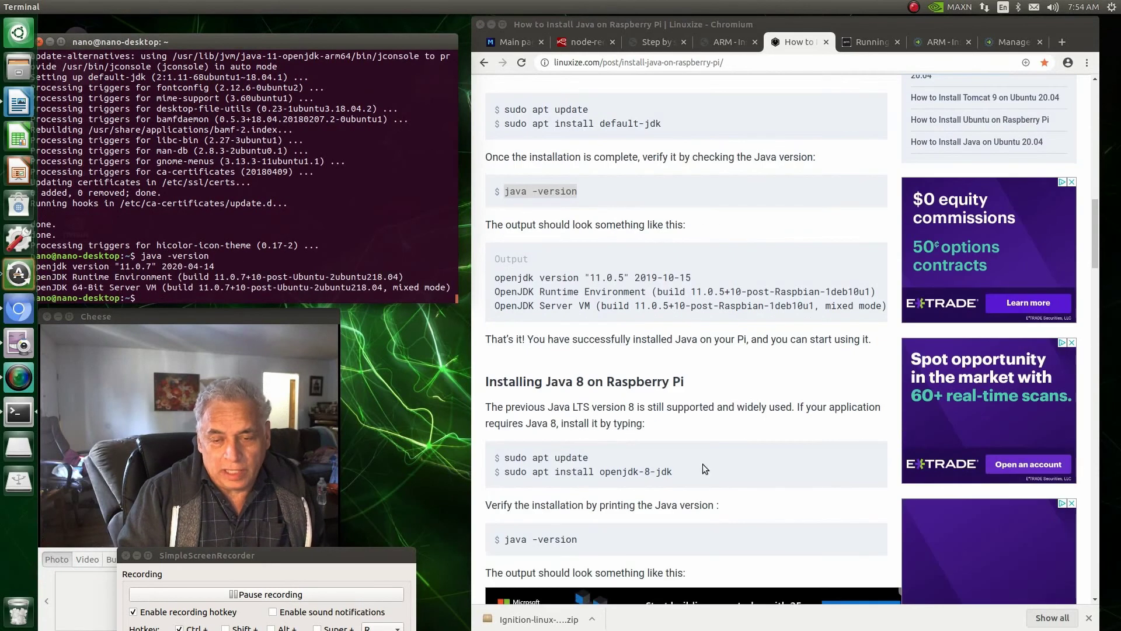
Step: Copy and run the openjdk-8-jdk install command in the terminal
{"action": "left_click", "coordinate": [650, 475]}
{"action": "left_click_drag", "start_coordinate": [673, 472], "coordinate": [543, 475]}
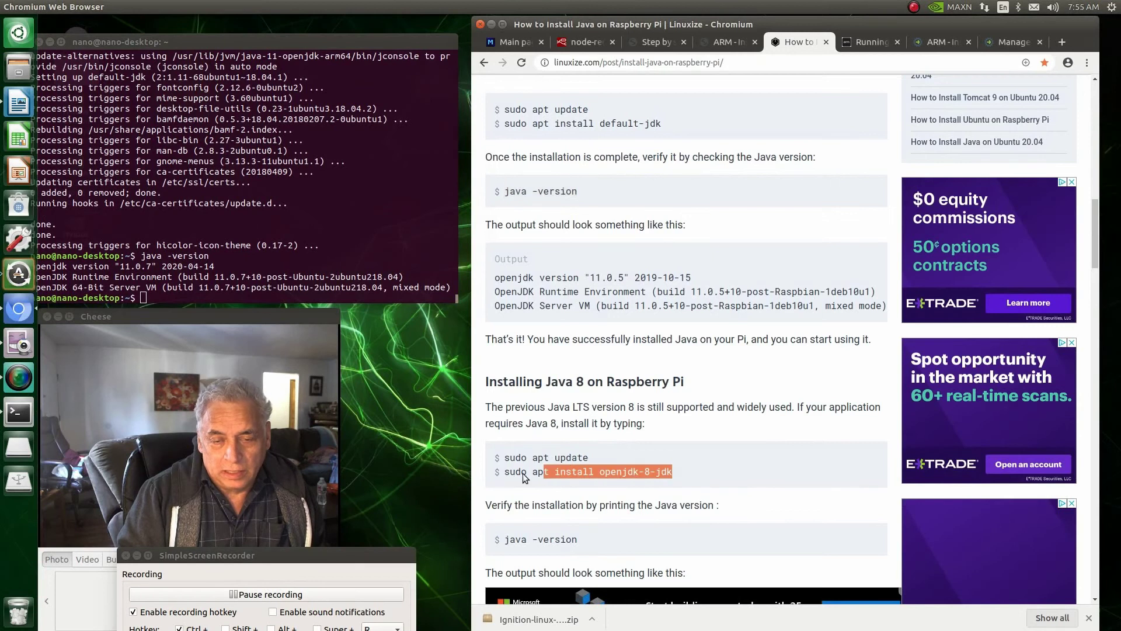
{"action": "double_click", "coordinate": [523, 474]}
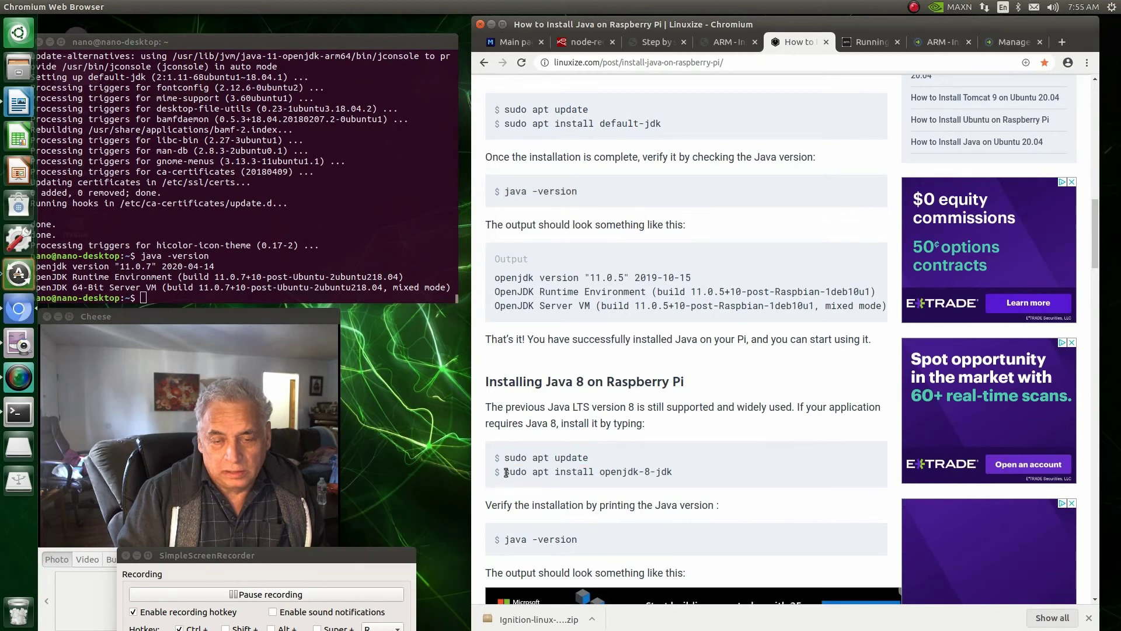
{"action": "left_click_drag", "start_coordinate": [504, 472], "coordinate": [718, 477]}
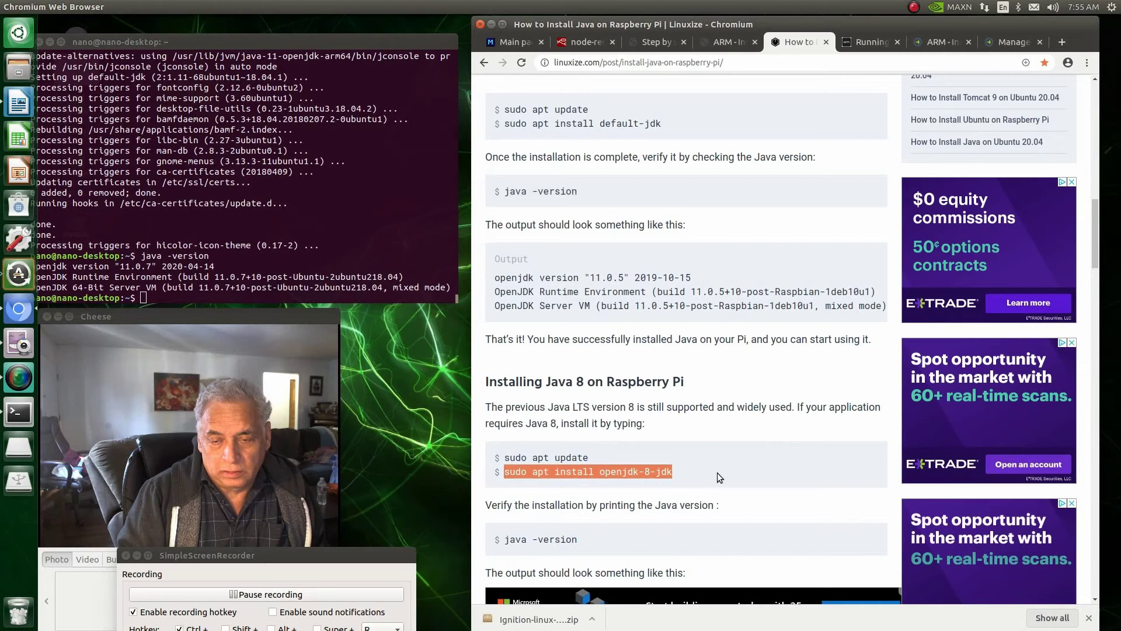
{"action": "right_click", "coordinate": [666, 473]}
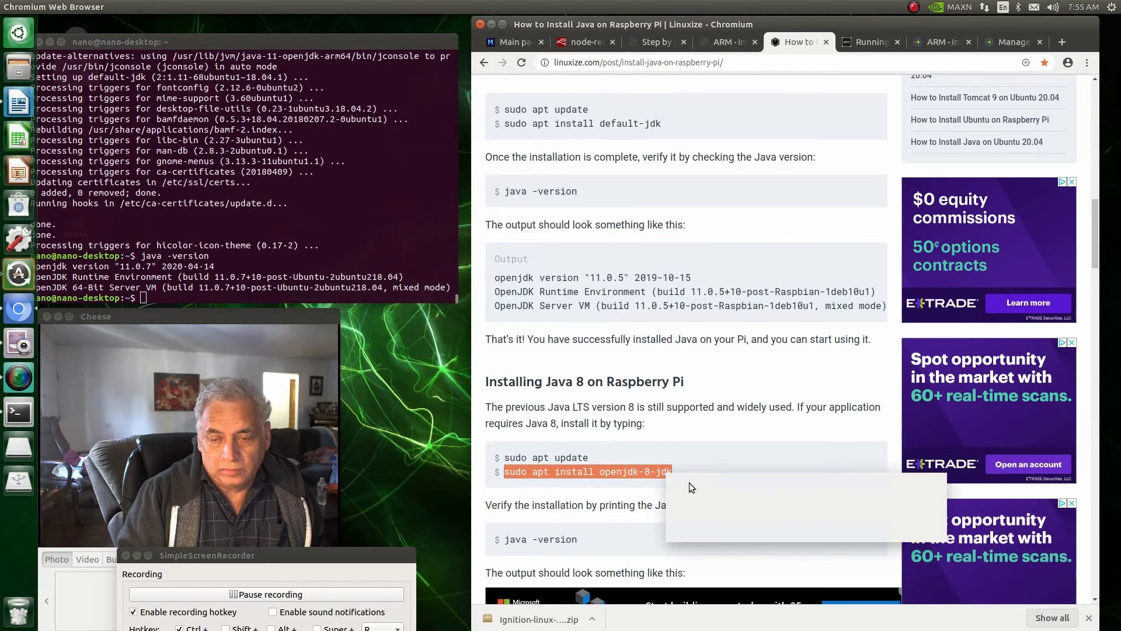
{"action": "left_click", "coordinate": [691, 482]}
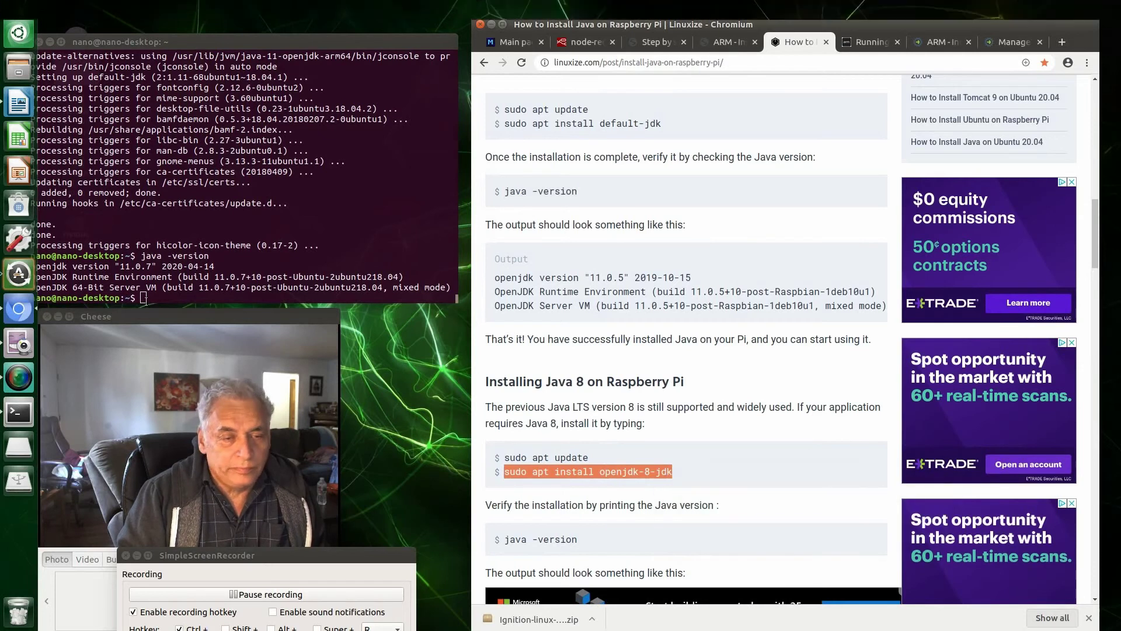
{"action": "left_click", "coordinate": [144, 299]}
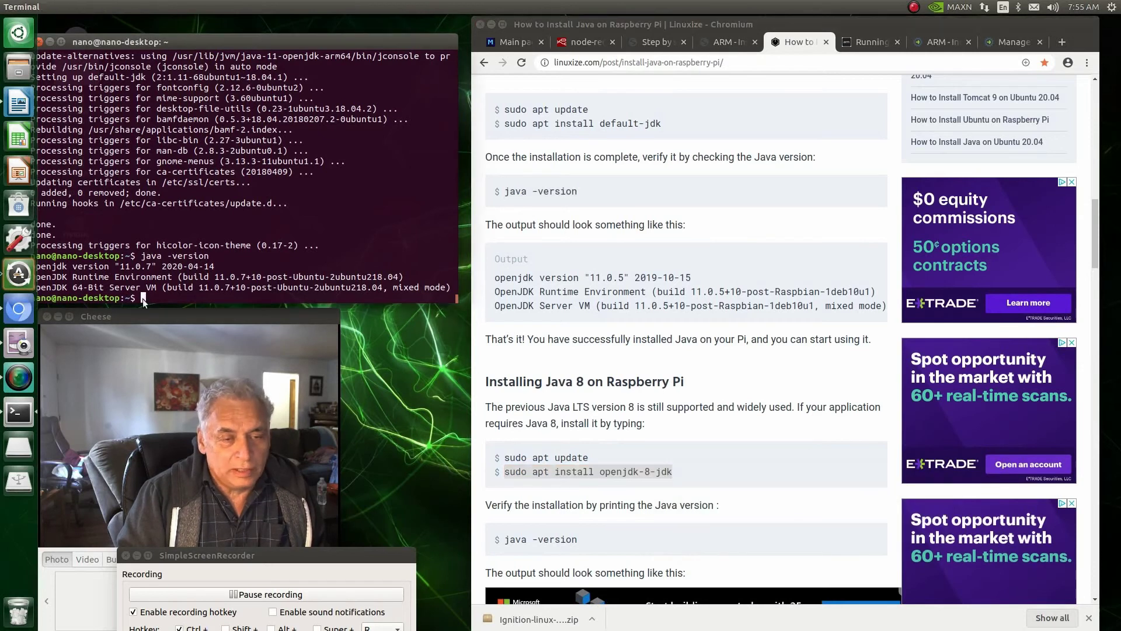
{"action": "right_click", "coordinate": [143, 299]}
{"action": "left_click", "coordinate": [167, 336]}
{"action": "key", "text": "ctrl+shift+v"}
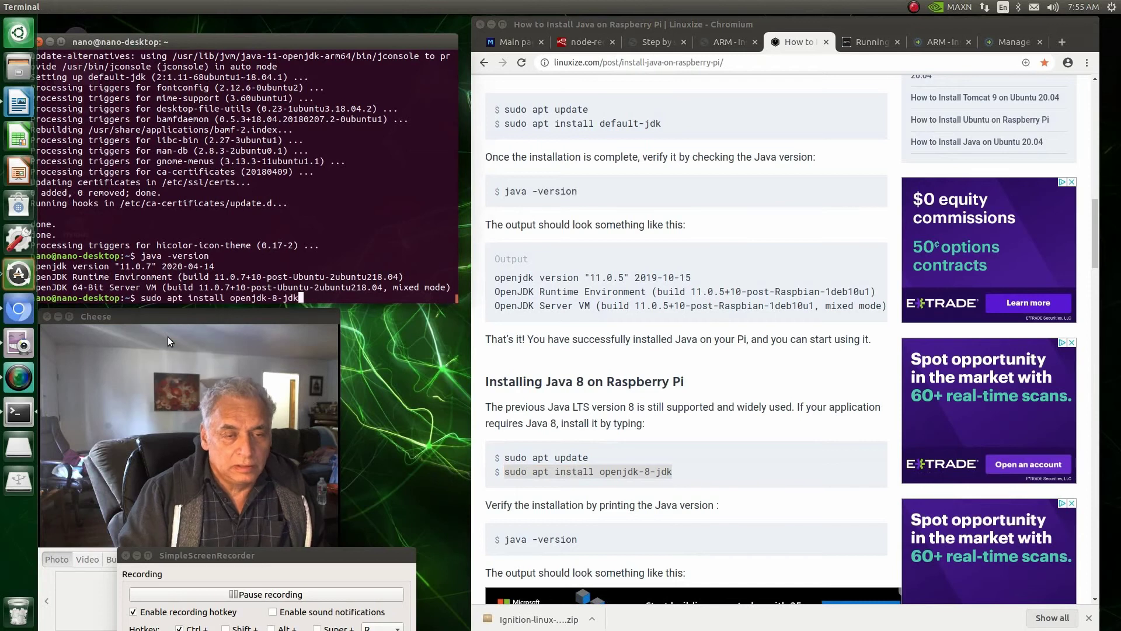
{"action": "key", "text": "Return"}
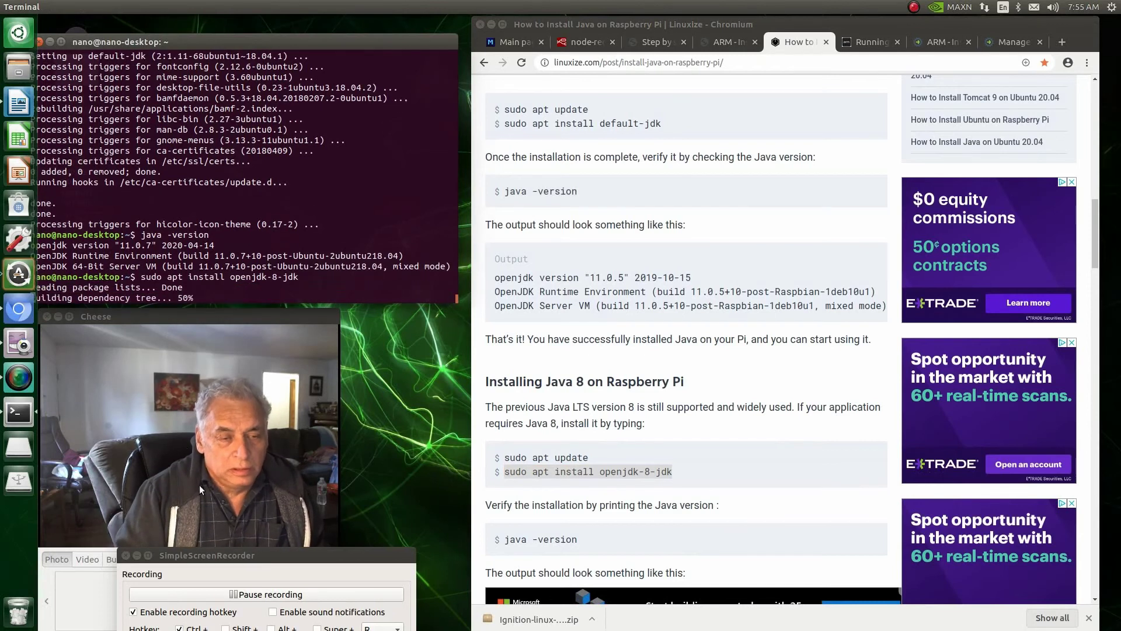
Step: Run java -version again, which still reports openjdk 11.0.7
{"action": "left_click", "coordinate": [266, 594]}
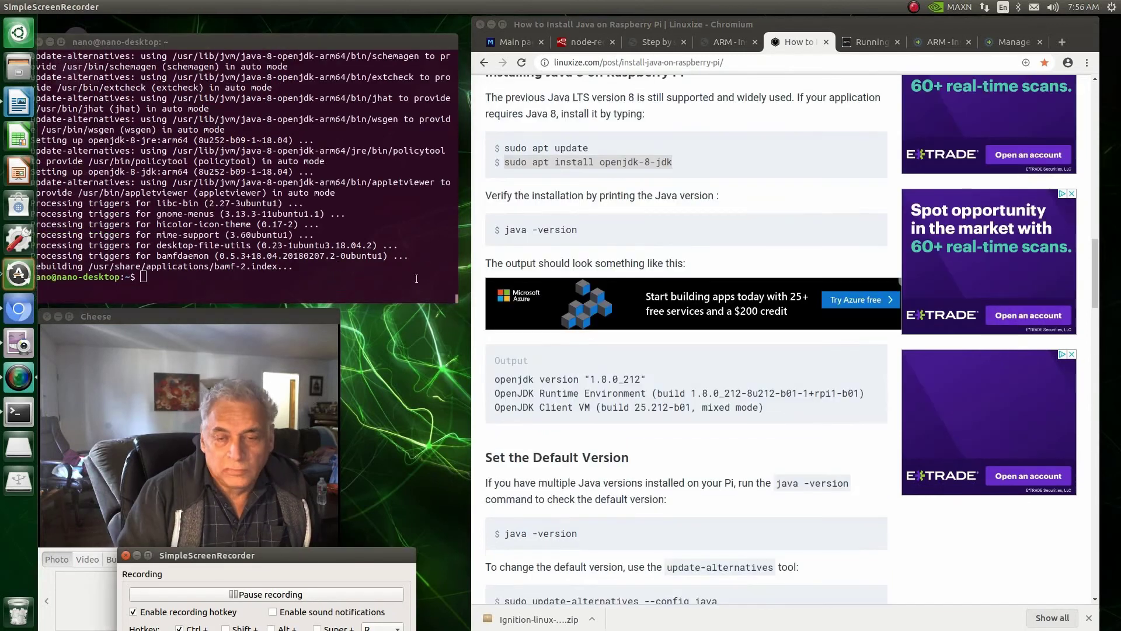
{"action": "left_click_drag", "start_coordinate": [584, 233], "coordinate": [499, 230]}
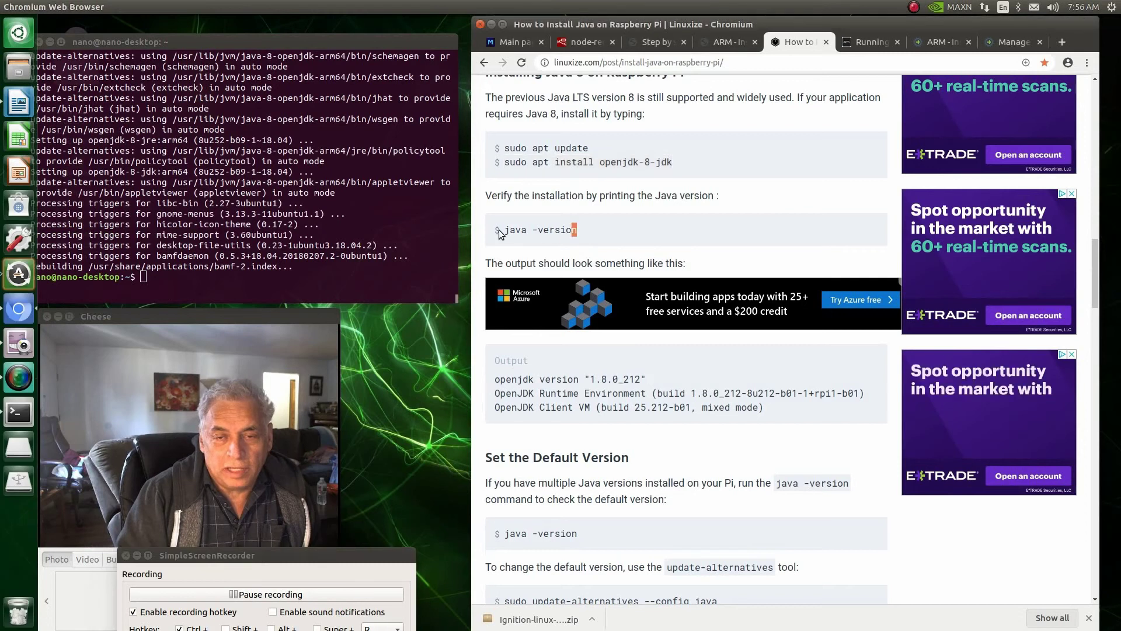
{"action": "right_click", "coordinate": [515, 227]}
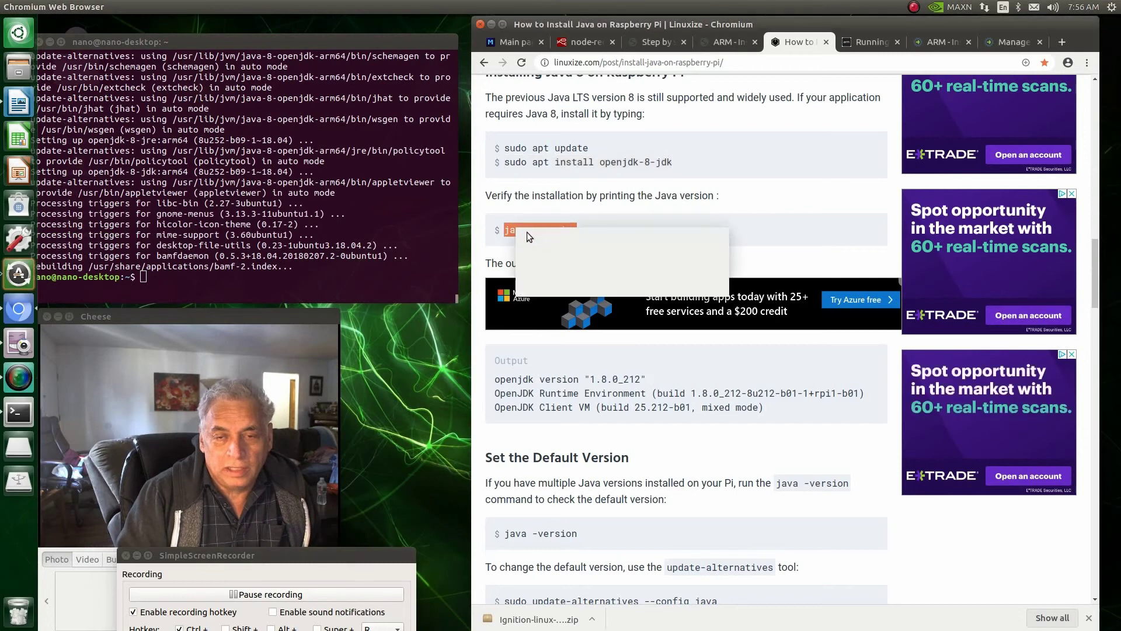
{"action": "left_click", "coordinate": [531, 236]}
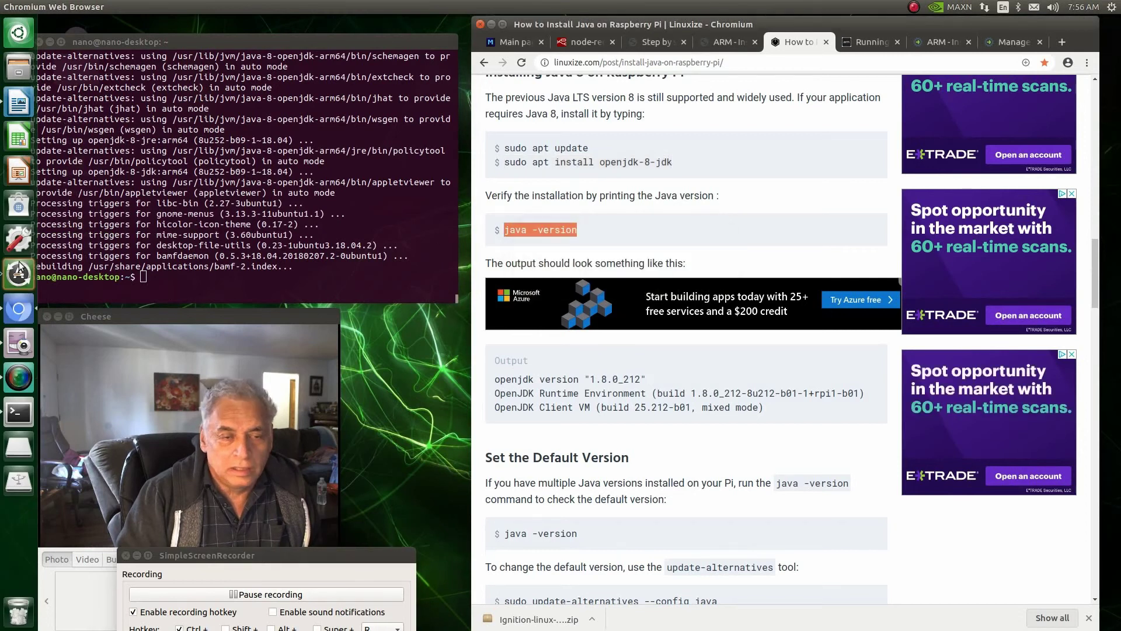
{"action": "right_click", "coordinate": [143, 276]}
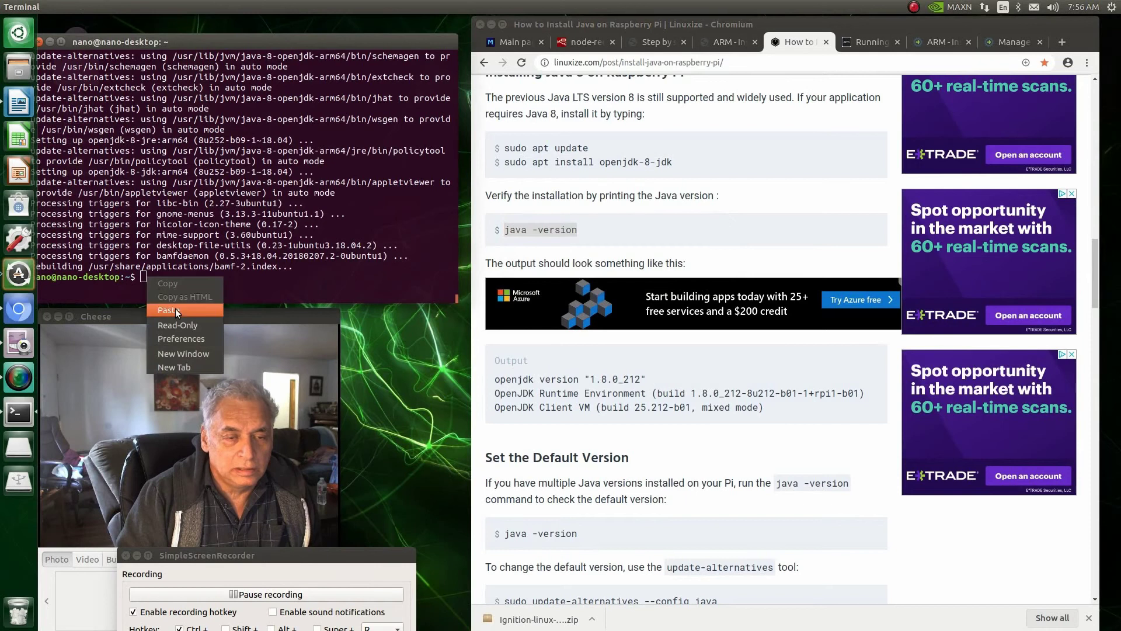
{"action": "left_click", "coordinate": [175, 308]}
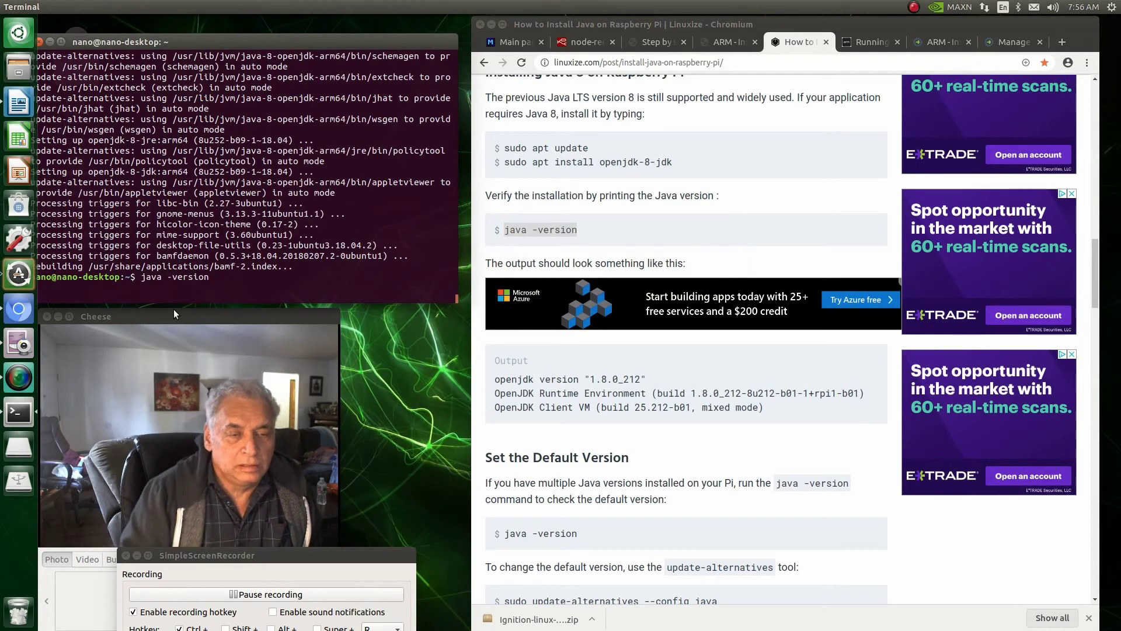
{"action": "key", "text": "Return"}
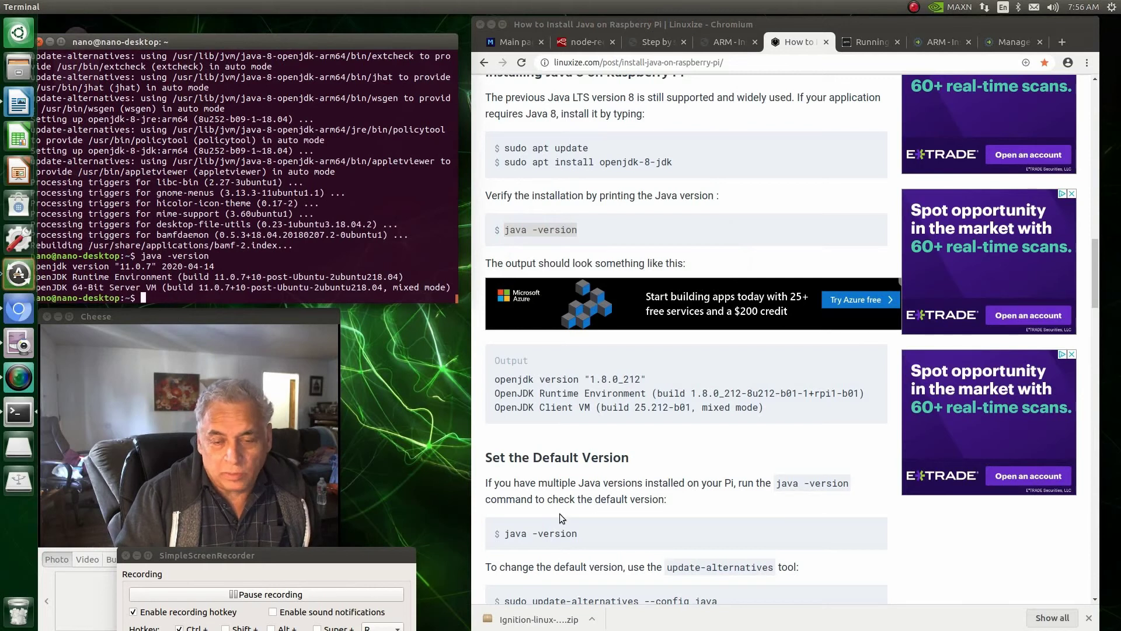
Step: Run sudo update-alternatives --config java and pick selection 2, the java-8-openjdk-arm64 runtime
{"action": "scroll", "coordinate": [560, 512], "scroll_direction": "down", "scroll_amount": 4}
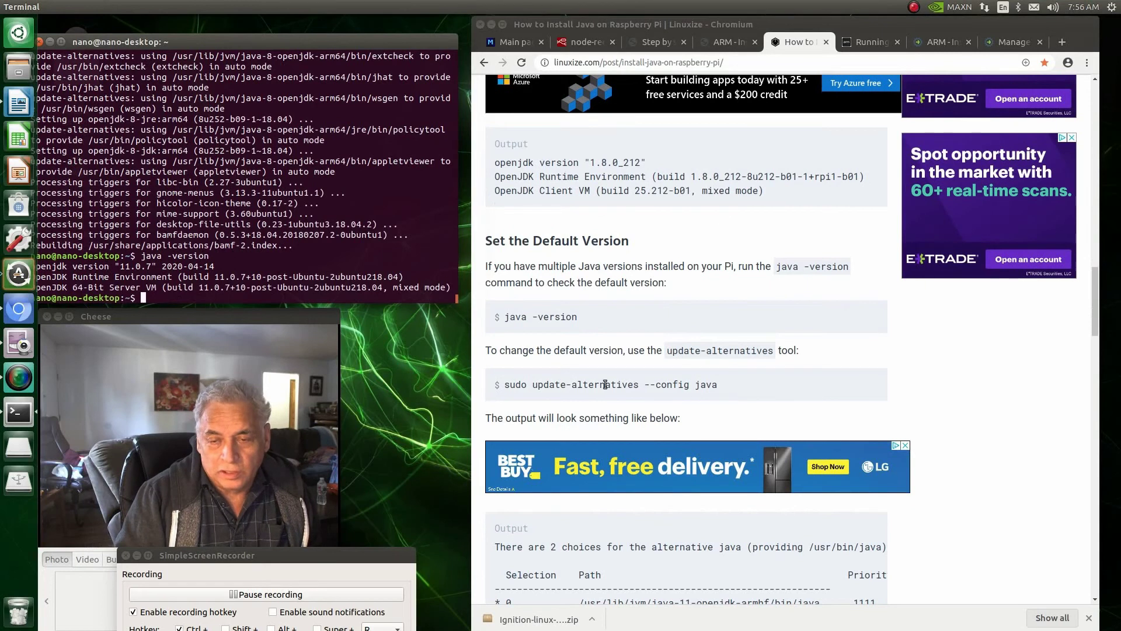
{"action": "left_click_drag", "start_coordinate": [717, 386], "coordinate": [507, 396]}
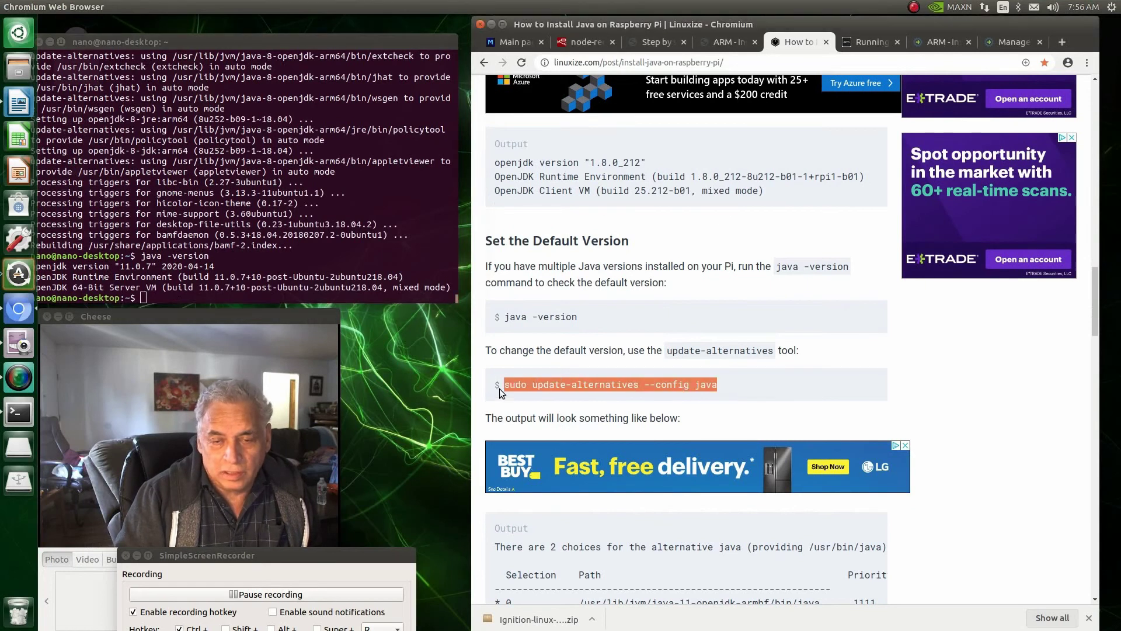
{"action": "right_click", "coordinate": [528, 383]}
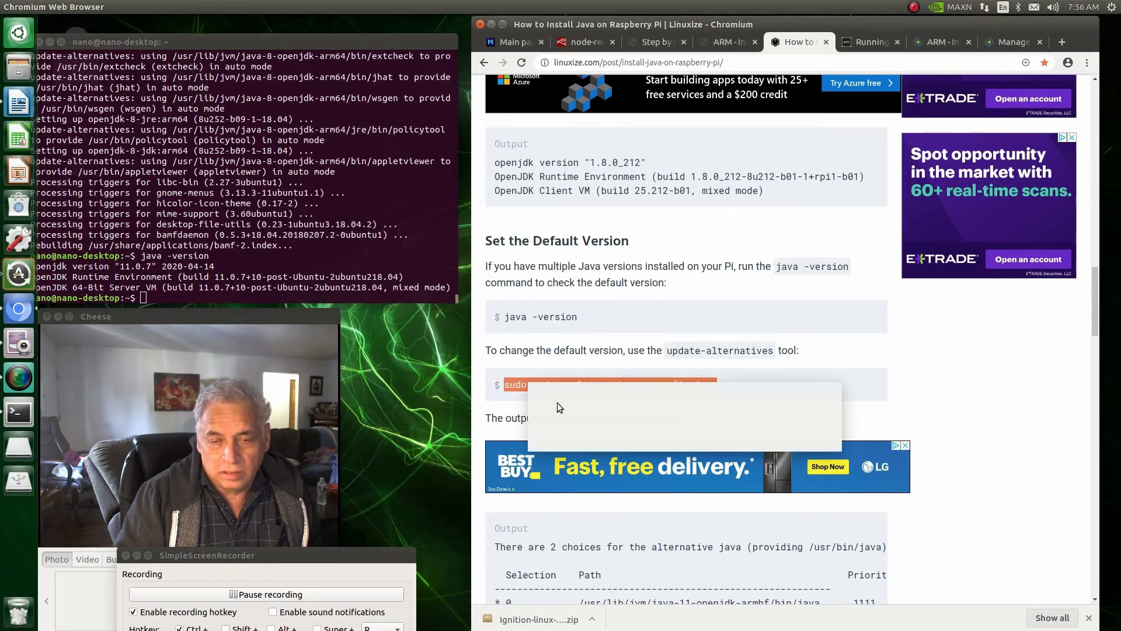
{"action": "left_click", "coordinate": [548, 393]}
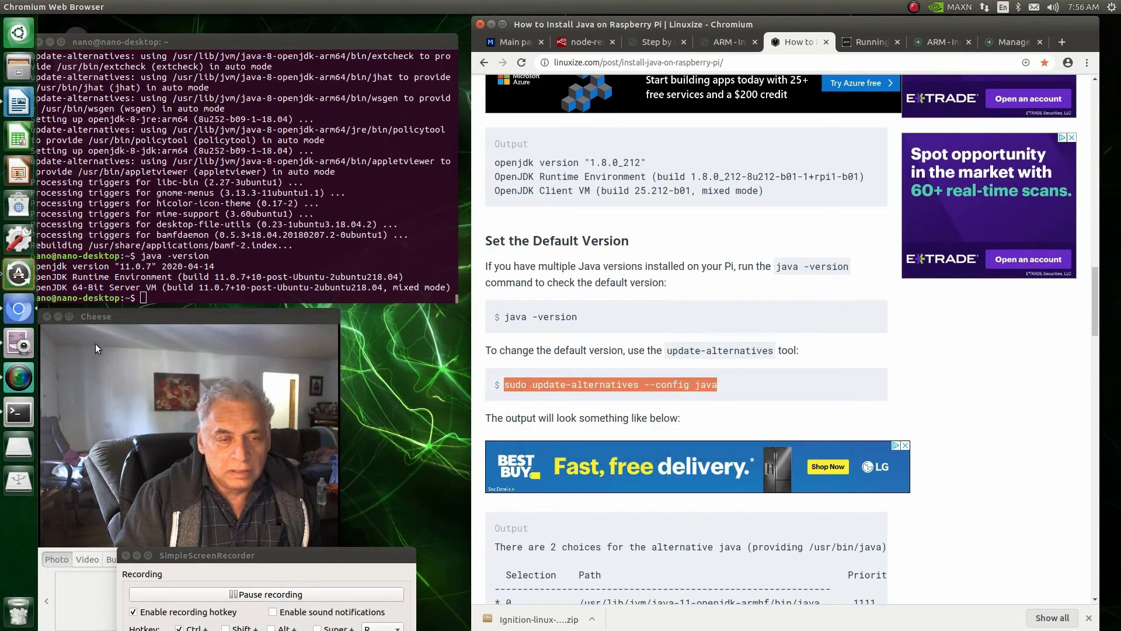
{"action": "left_click", "coordinate": [144, 295]}
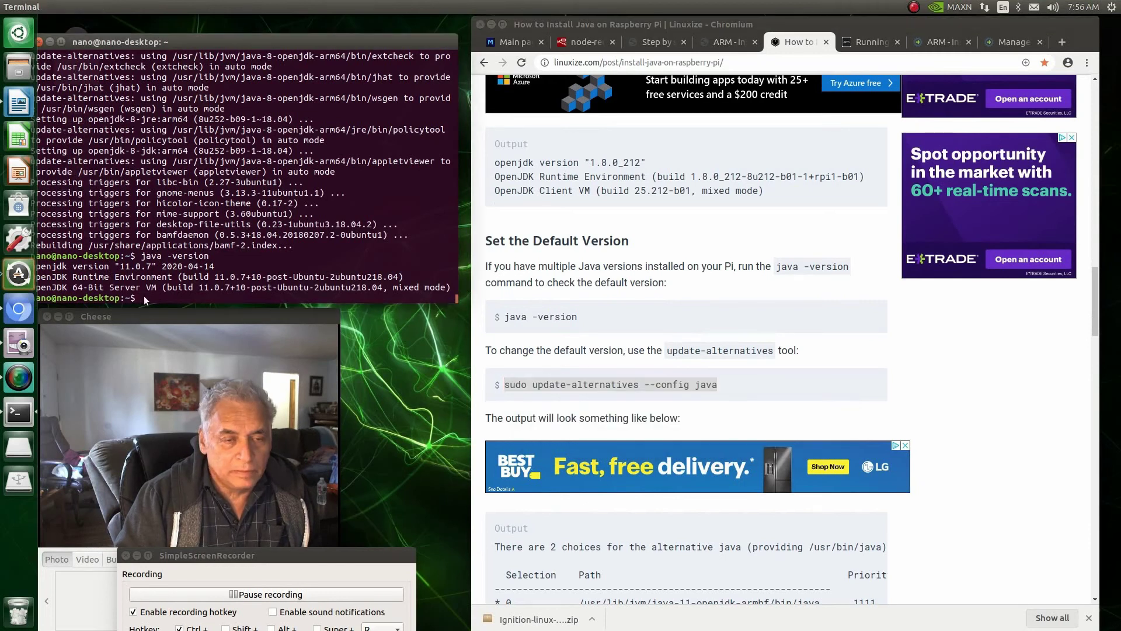
{"action": "right_click", "coordinate": [144, 295]}
{"action": "left_click", "coordinate": [171, 330]}
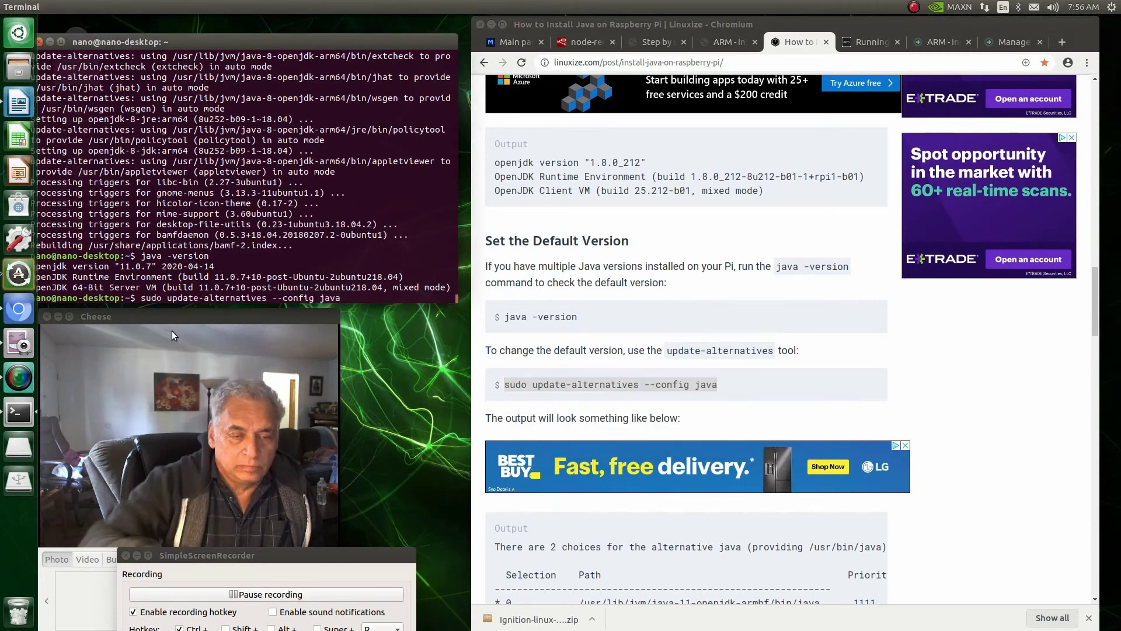
{"action": "key", "text": "Return"}
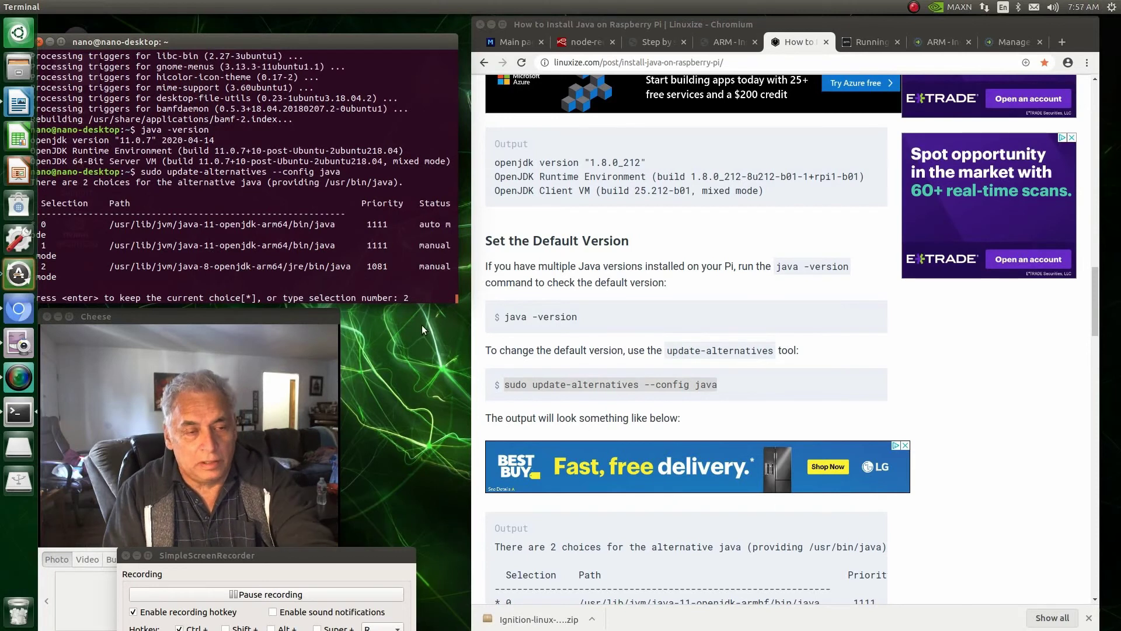
{"action": "key", "text": "Return"}
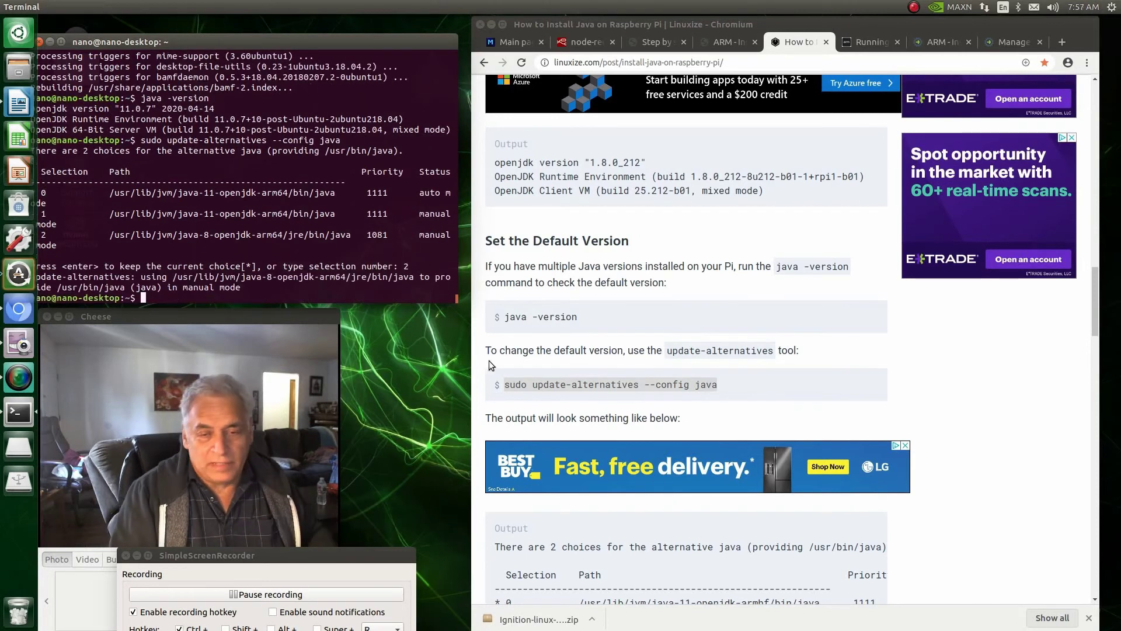
{"action": "scroll", "coordinate": [592, 500], "scroll_direction": "down", "scroll_amount": 5}
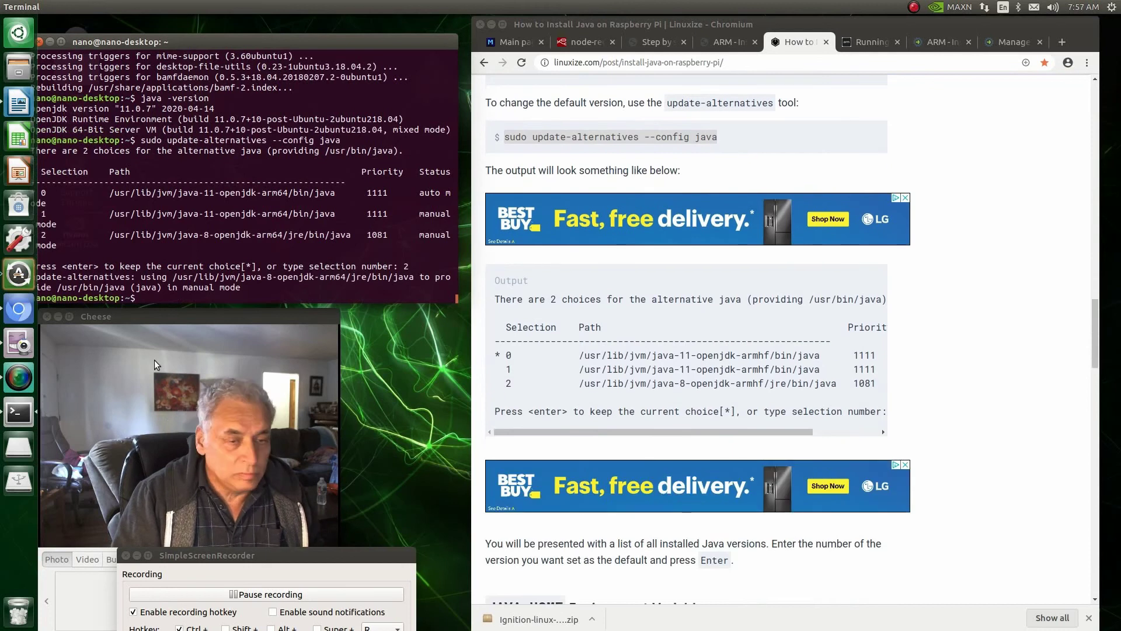
Step: Run the unzip of Ignition-linux-armhf-8.0.14.zip into /usr/local/ignition, which fails with Permission denied
{"action": "left_click", "coordinate": [278, 594]}
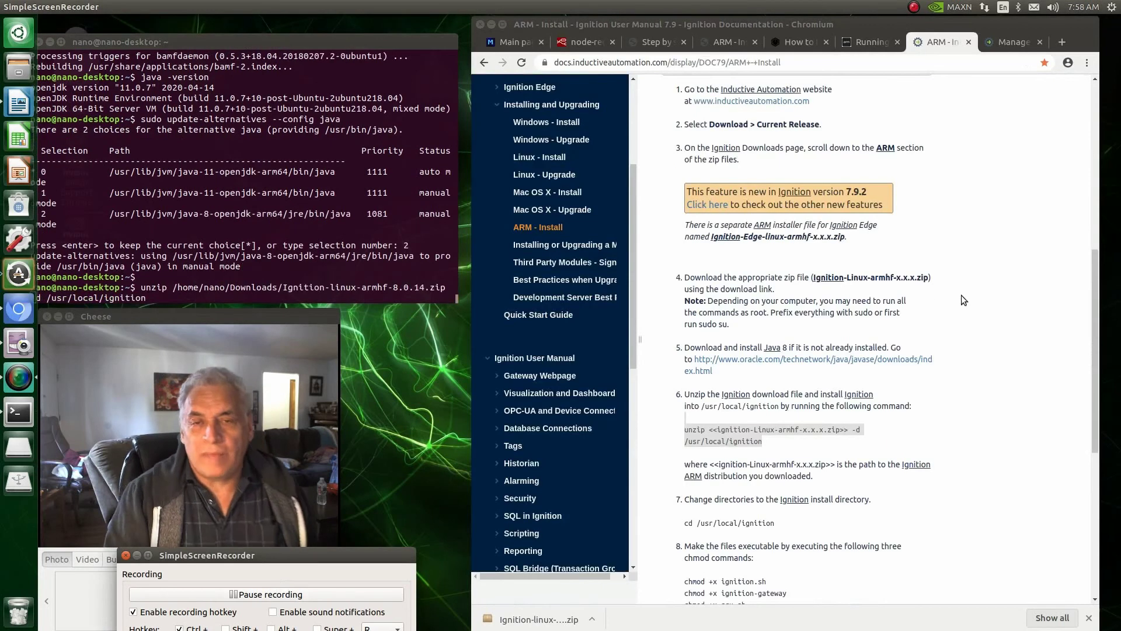
{"action": "scroll", "coordinate": [961, 296], "scroll_direction": "up", "scroll_amount": 3}
{"action": "scroll", "coordinate": [958, 302], "scroll_direction": "down", "scroll_amount": 4}
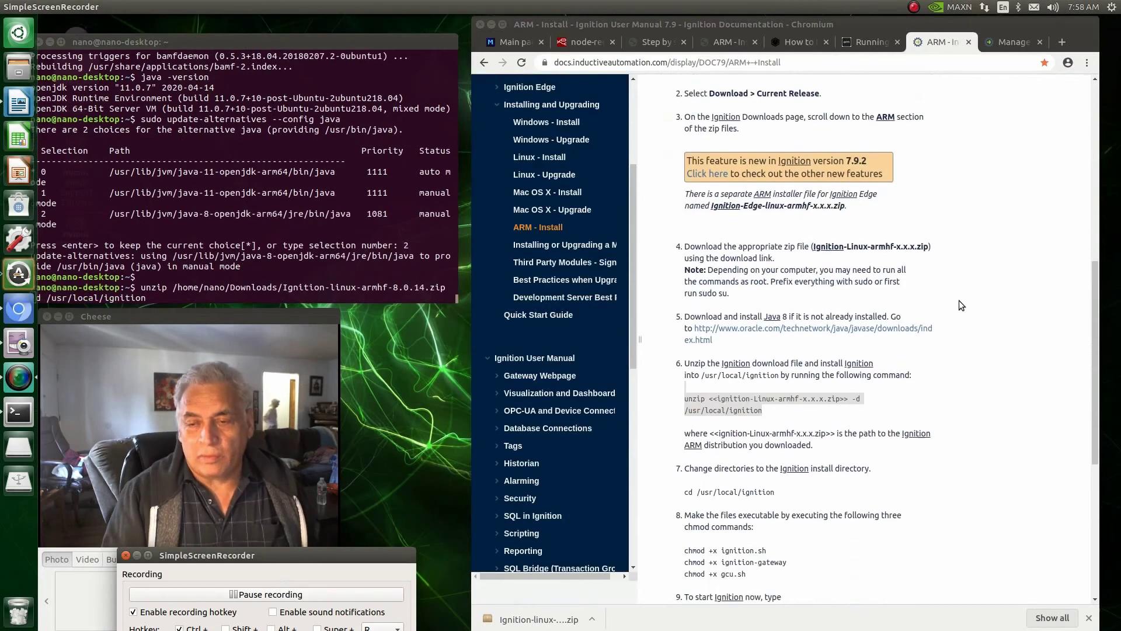
{"action": "scroll", "coordinate": [916, 399], "scroll_direction": "down", "scroll_amount": 1}
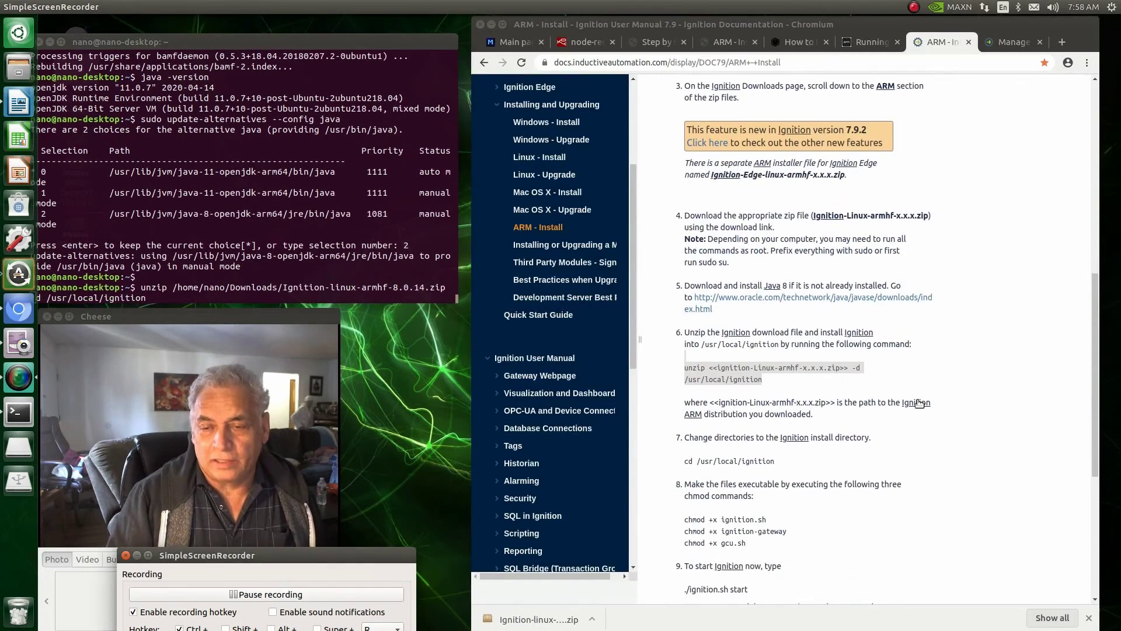
{"action": "scroll", "coordinate": [919, 403], "scroll_direction": "down", "scroll_amount": 2}
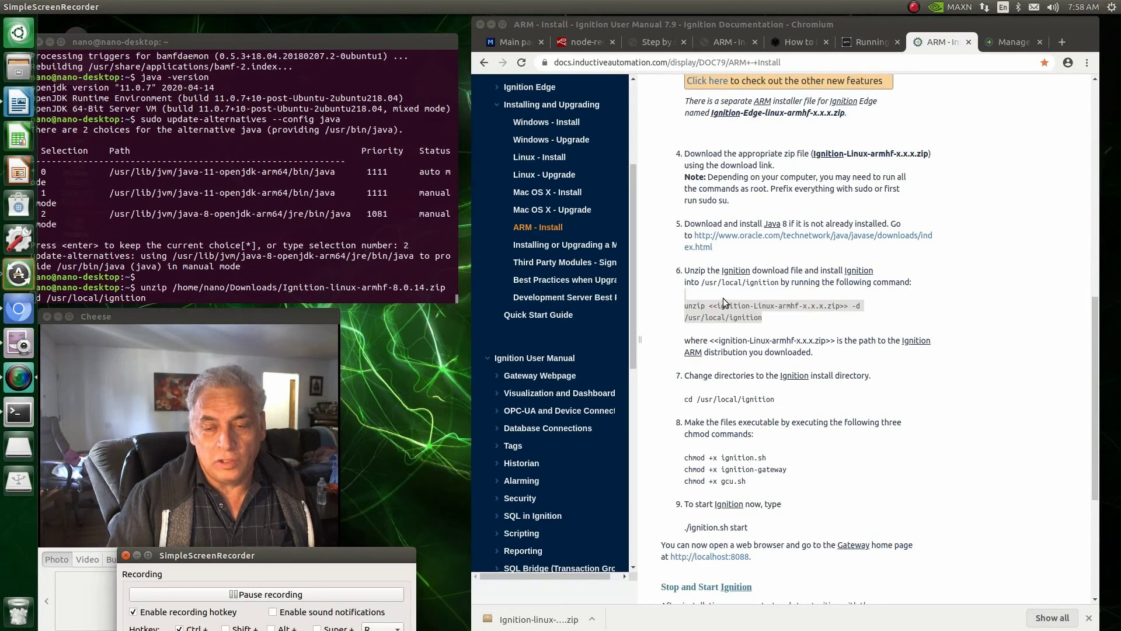
{"action": "left_click", "coordinate": [161, 298]}
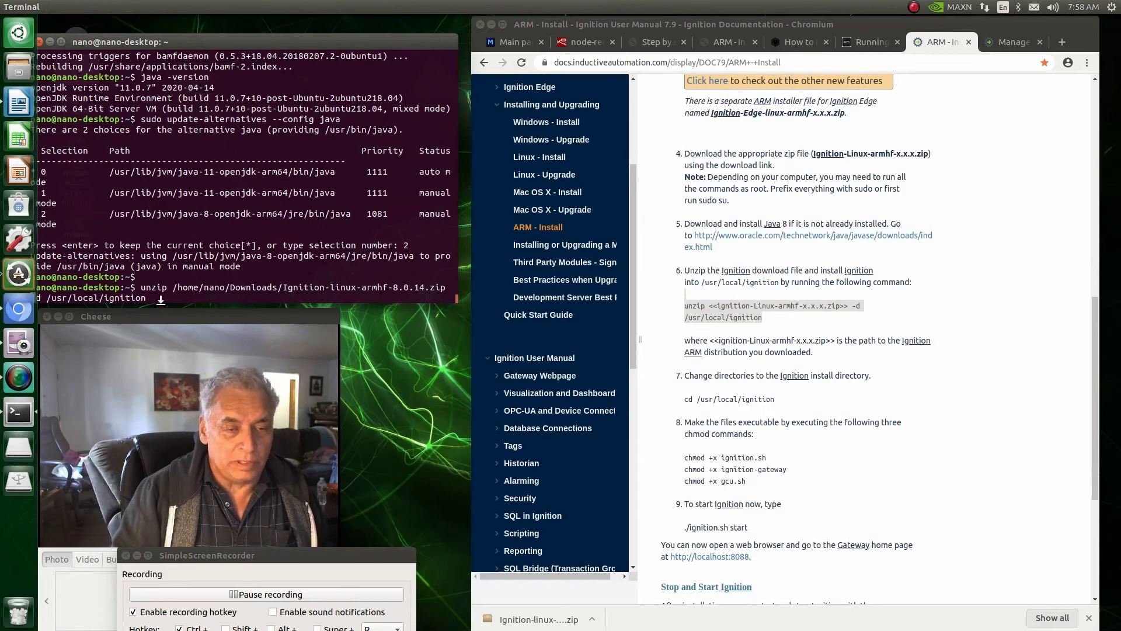
{"action": "key", "text": "Return"}
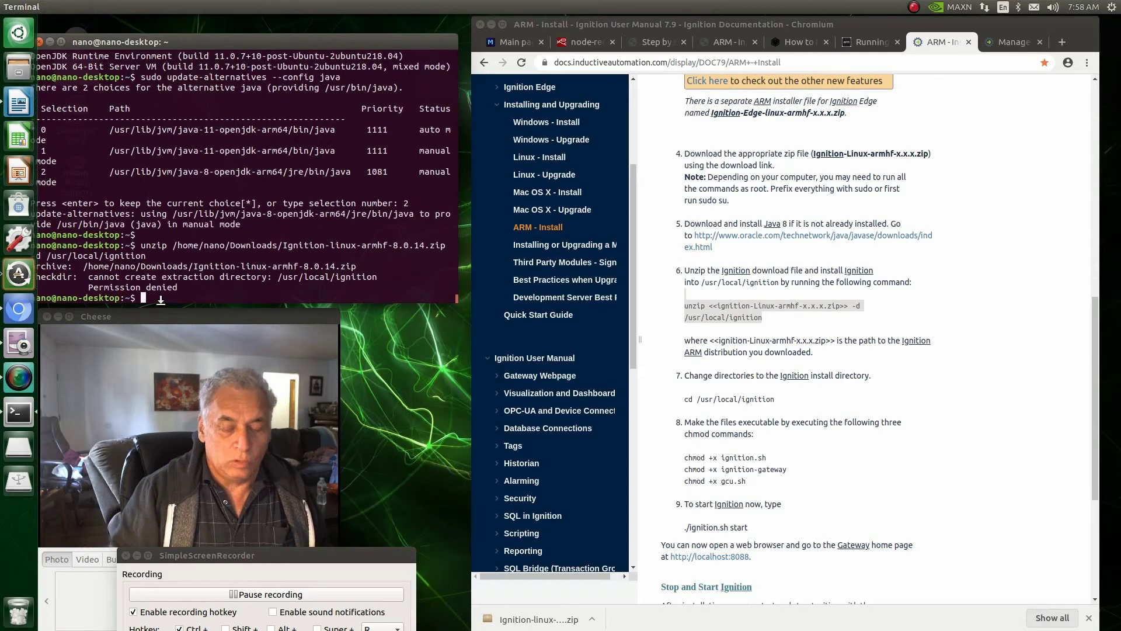
Step: Rerun the same unzip command prefixed with sudo
{"action": "key", "text": "Up"}
{"action": "key", "text": "Left"}
{"action": "key", "text": "Left"}
{"action": "key", "text": "Left"}
{"action": "key", "text": "Left"}
{"action": "key", "text": "Left"}
{"action": "key", "text": "Left"}
{"action": "key", "text": "Left"}
{"action": "key", "text": "Left"}
{"action": "key", "text": "Left"}
{"action": "key", "text": "Left"}
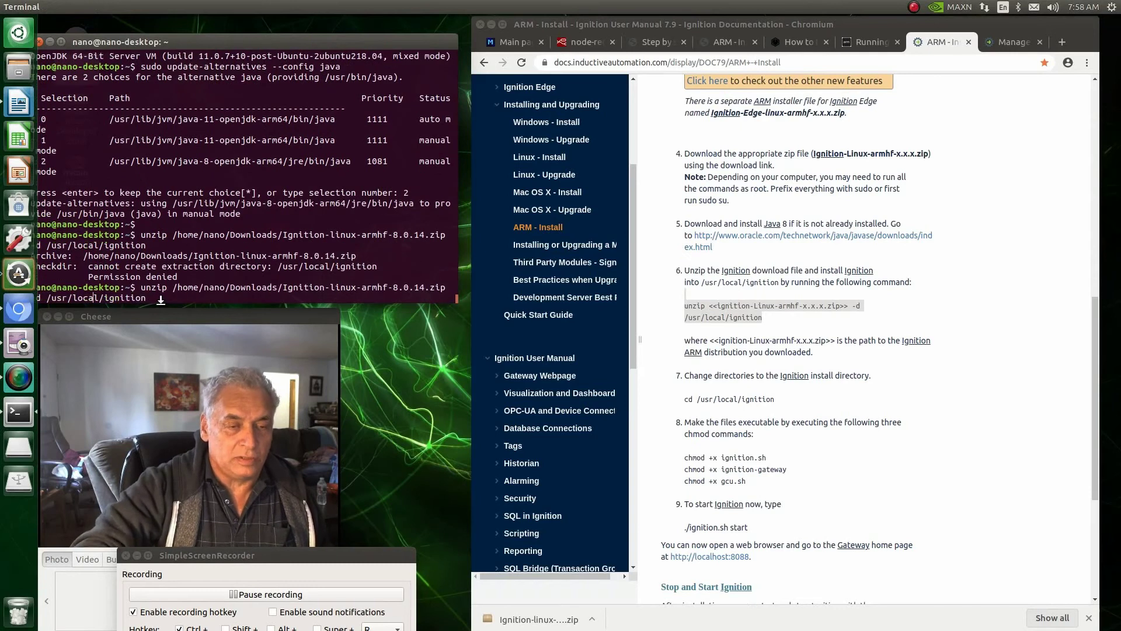
{"action": "key", "text": "Left"}
{"action": "key", "text": "Left"}
{"action": "key", "text": "Left"}
{"action": "key", "text": "Left"}
{"action": "key", "text": "Left"}
{"action": "key", "text": "Left"}
{"action": "key", "text": "Left"}
{"action": "key", "text": "Left"}
{"action": "key", "text": "Left"}
{"action": "key", "text": "Left"}
{"action": "key", "text": "Left"}
{"action": "key", "text": "Left"}
{"action": "key", "text": "Left"}
{"action": "key", "text": "Left"}
{"action": "key", "text": "Left"}
{"action": "key", "text": "Left"}
{"action": "key", "text": "Left"}
{"action": "key", "text": "Left"}
{"action": "key", "text": "Left"}
{"action": "key", "text": "Left"}
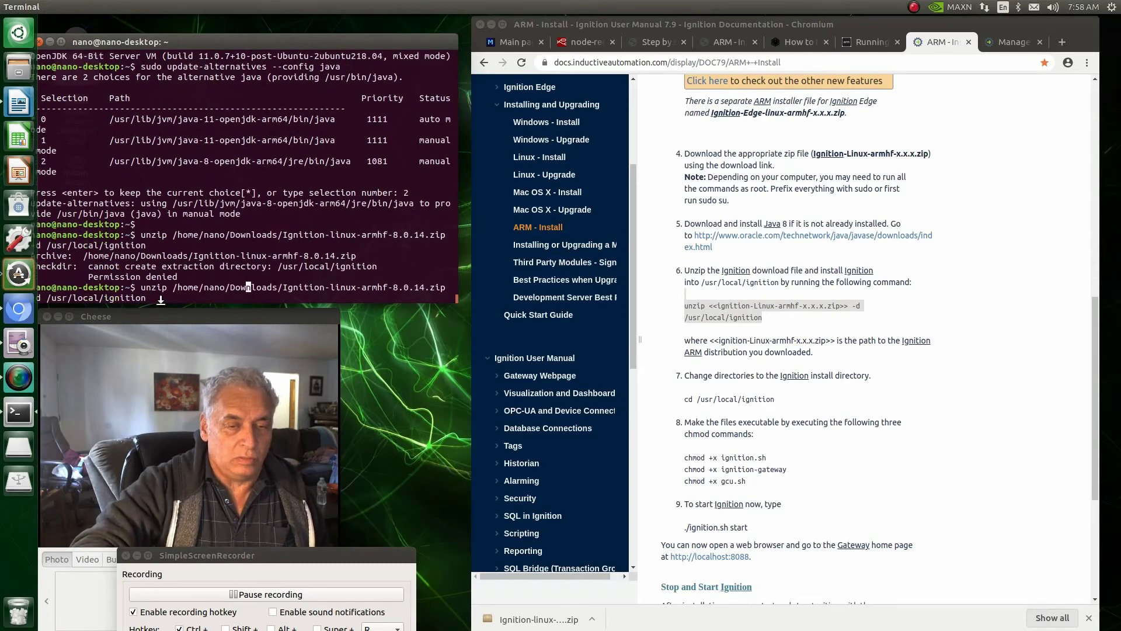
{"action": "key", "text": "Left"}
{"action": "key", "text": "Left"}
{"action": "key", "text": "Left"}
{"action": "key", "text": "Left"}
{"action": "key", "text": "Left"}
{"action": "key", "text": "Left"}
{"action": "key", "text": "Left"}
{"action": "key", "text": "Left"}
{"action": "key", "text": "Left"}
{"action": "key", "text": "Left"}
{"action": "key", "text": "Left"}
{"action": "key", "text": "Left"}
{"action": "key", "text": "Left"}
{"action": "key", "text": "Left"}
{"action": "key", "text": "Left"}
{"action": "key", "text": "Left"}
{"action": "key", "text": "Left"}
{"action": "key", "text": "Left"}
{"action": "key", "text": "Left"}
{"action": "key", "text": "Left"}
{"action": "type", "text": "su"}
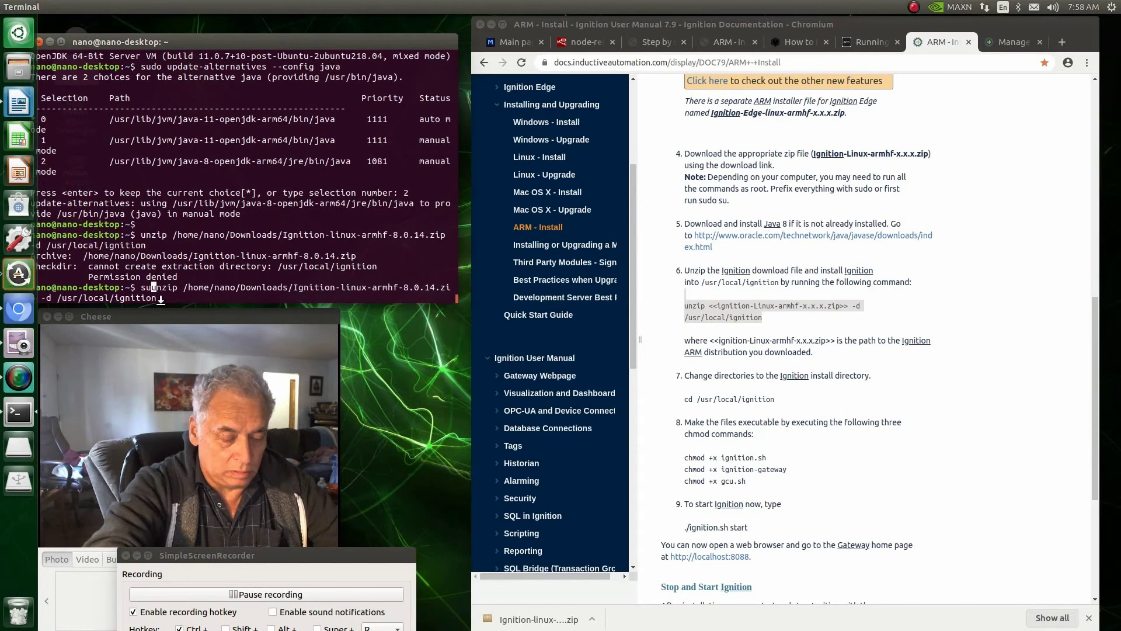
{"action": "type", "text": "do"}
{"action": "key", "text": "Return"}
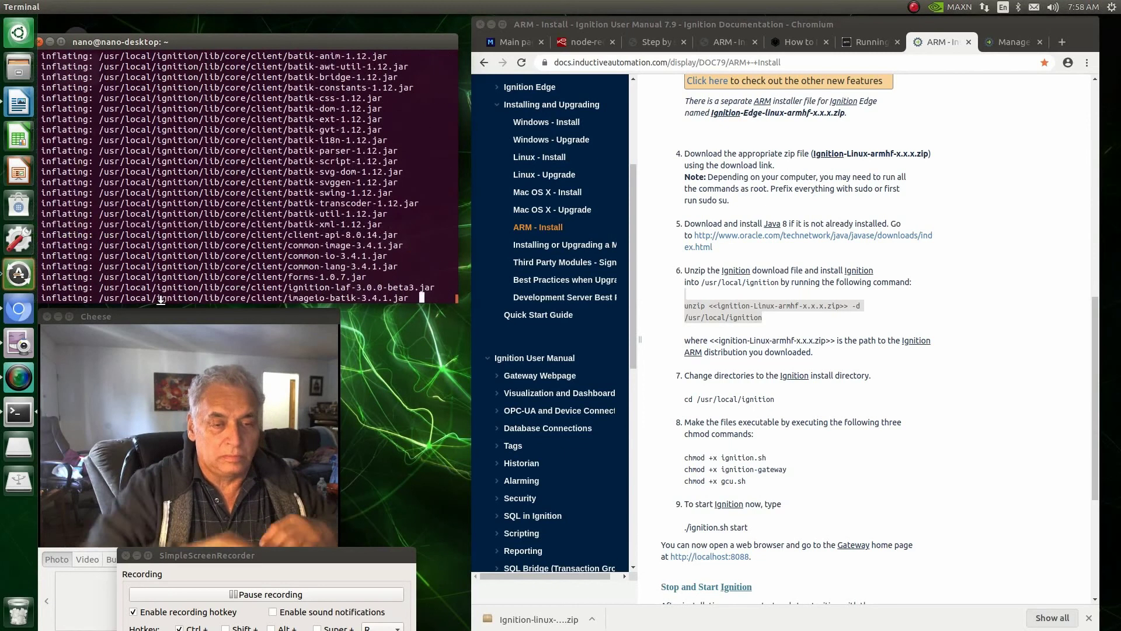
Step: Finish the extraction and change into /usr/local/ignition using the command copied from the docs
{"action": "key", "text": "Return"}
{"action": "left_click", "coordinate": [306, 594]}
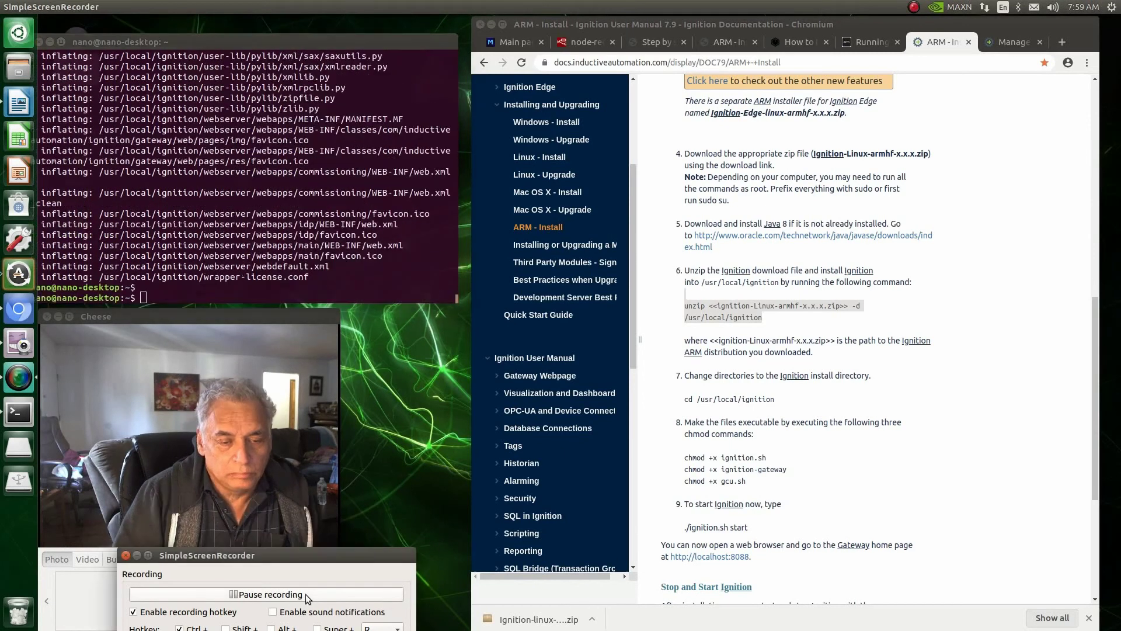
{"action": "left_click_drag", "start_coordinate": [775, 399], "coordinate": [687, 399]}
{"action": "right_click", "coordinate": [695, 457]}
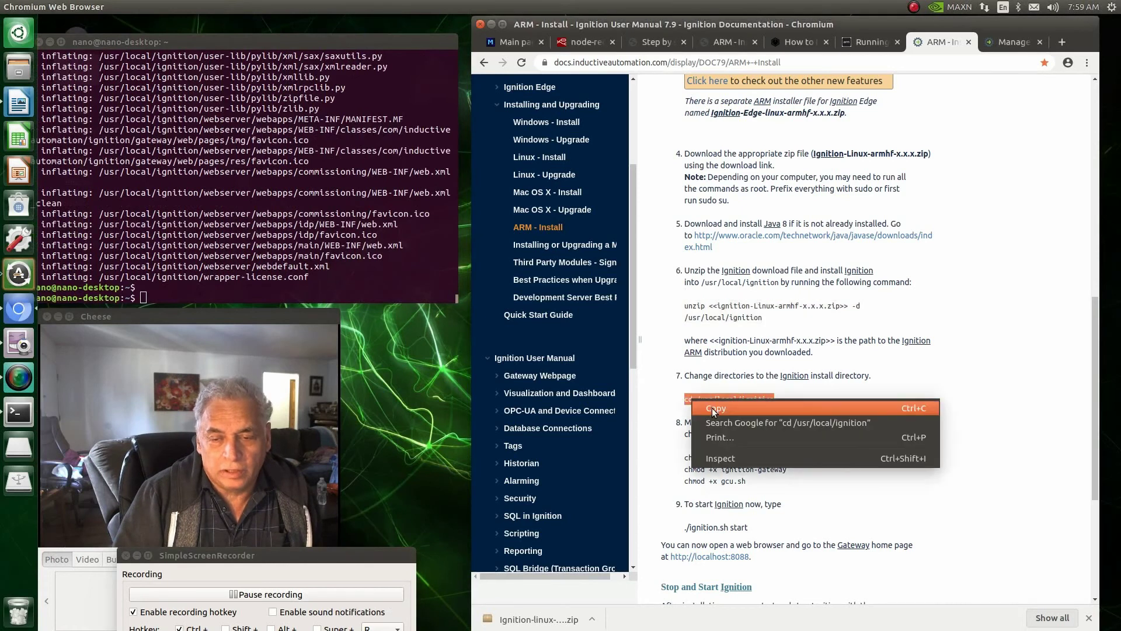
{"action": "left_click", "coordinate": [709, 467]}
{"action": "left_click", "coordinate": [142, 298]}
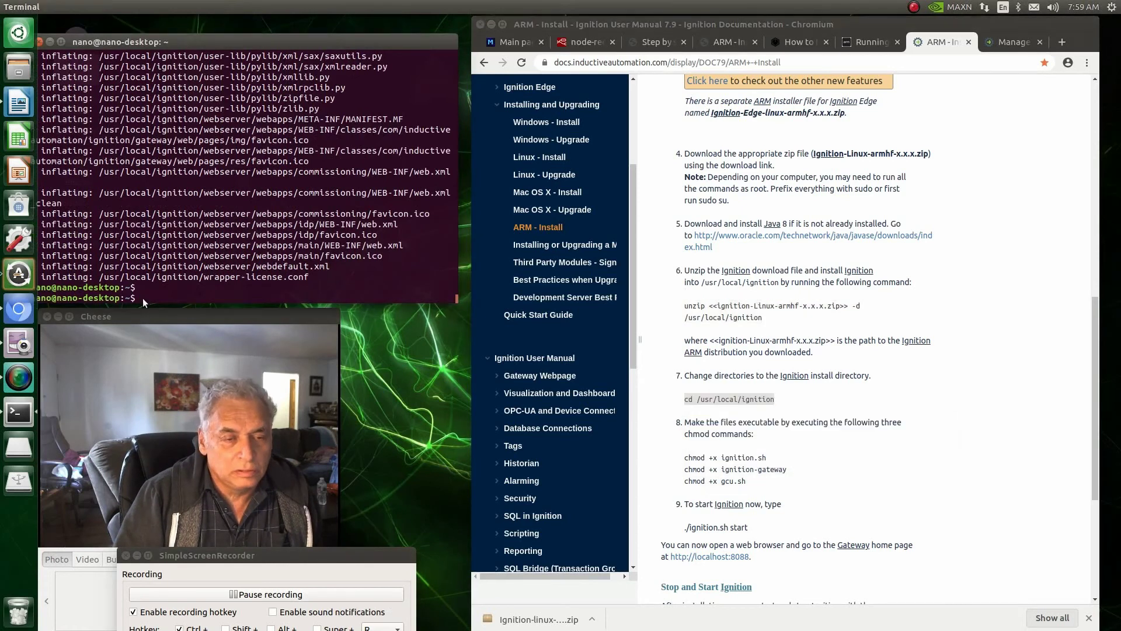
{"action": "right_click", "coordinate": [143, 298]}
{"action": "left_click", "coordinate": [171, 332]}
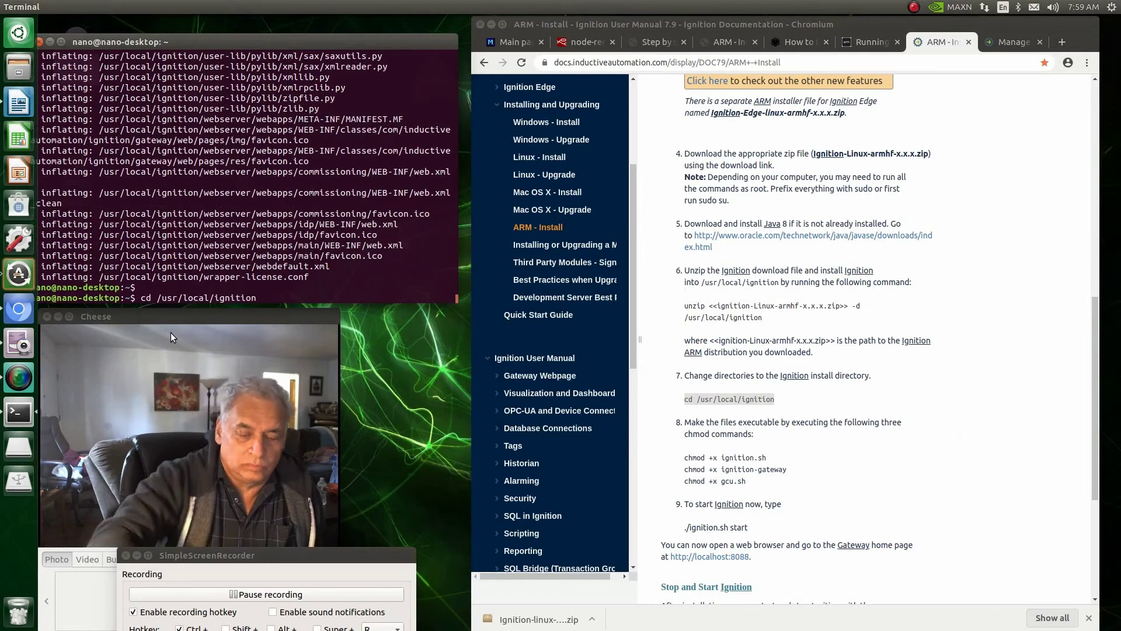
{"action": "key", "text": "Return"}
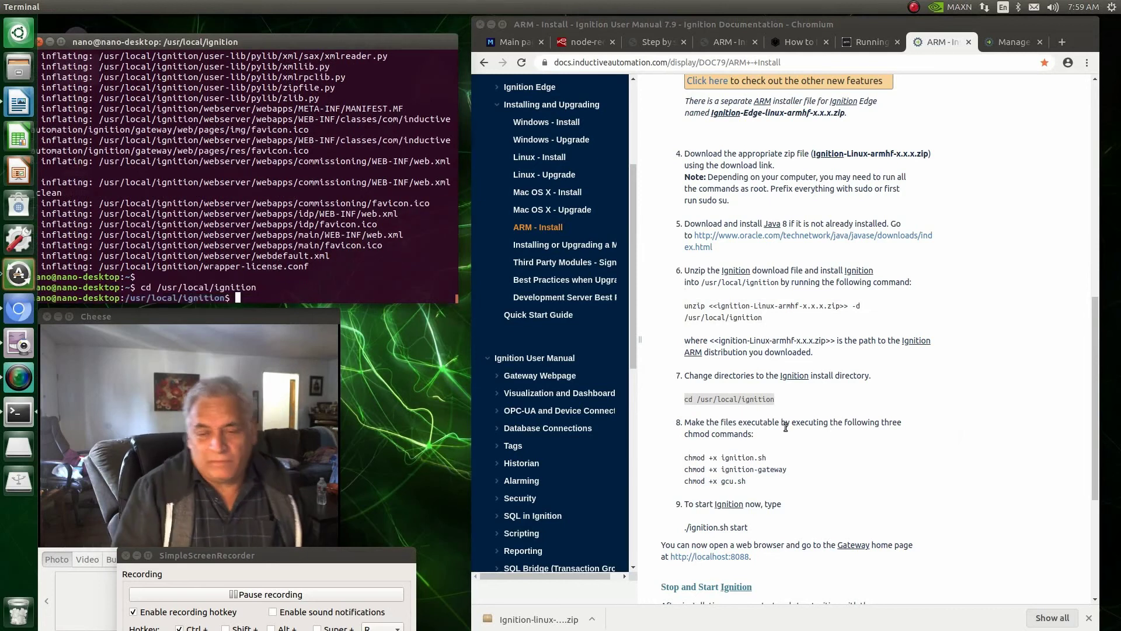
Step: Make ignition.sh executable with 'sudo chmod +x ignition.sh'
{"action": "left_click_drag", "start_coordinate": [766, 462], "coordinate": [686, 458]}
{"action": "right_click", "coordinate": [695, 458]}
{"action": "left_click", "coordinate": [719, 464]}
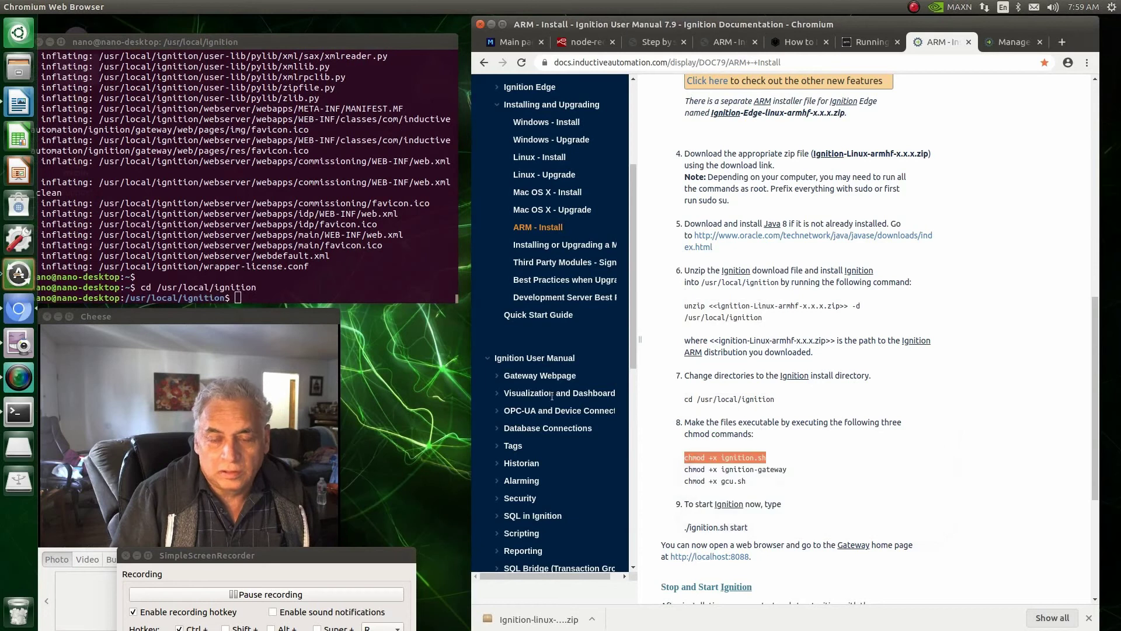
{"action": "left_click", "coordinate": [242, 297]}
{"action": "type", "text": "sud"}
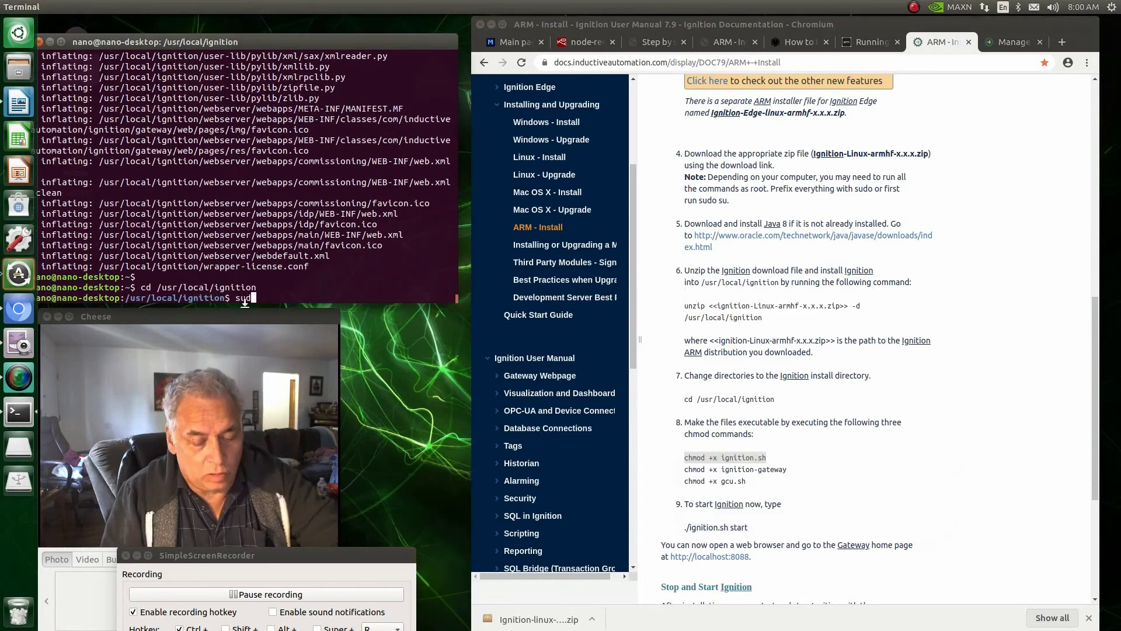
{"action": "type", "text": "o"}
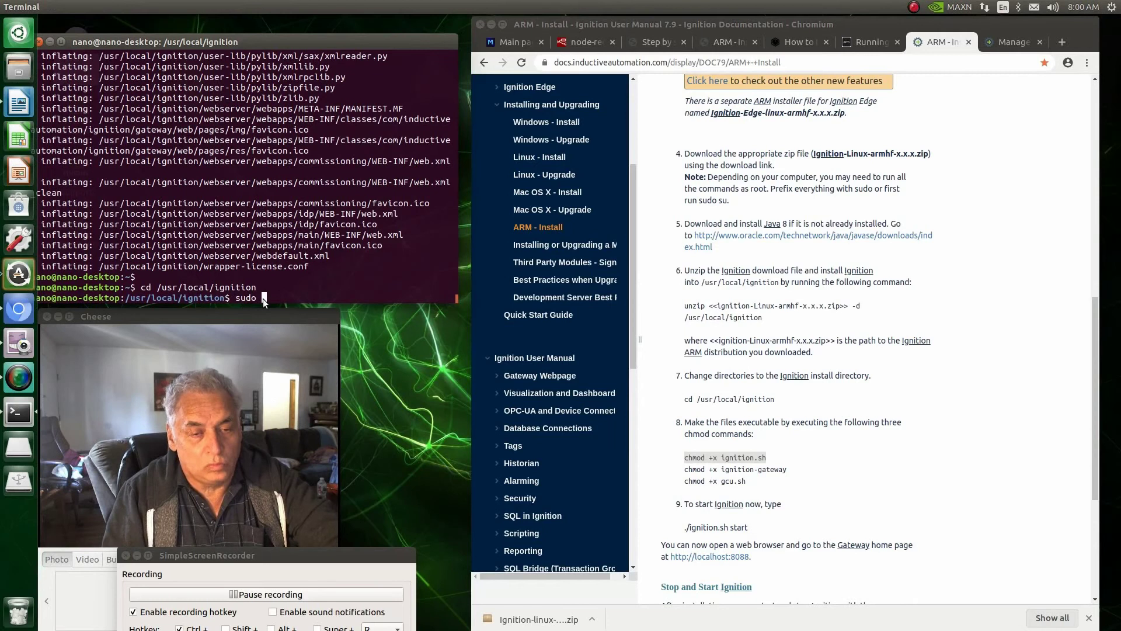
{"action": "right_click", "coordinate": [263, 299]}
{"action": "left_click", "coordinate": [282, 335]}
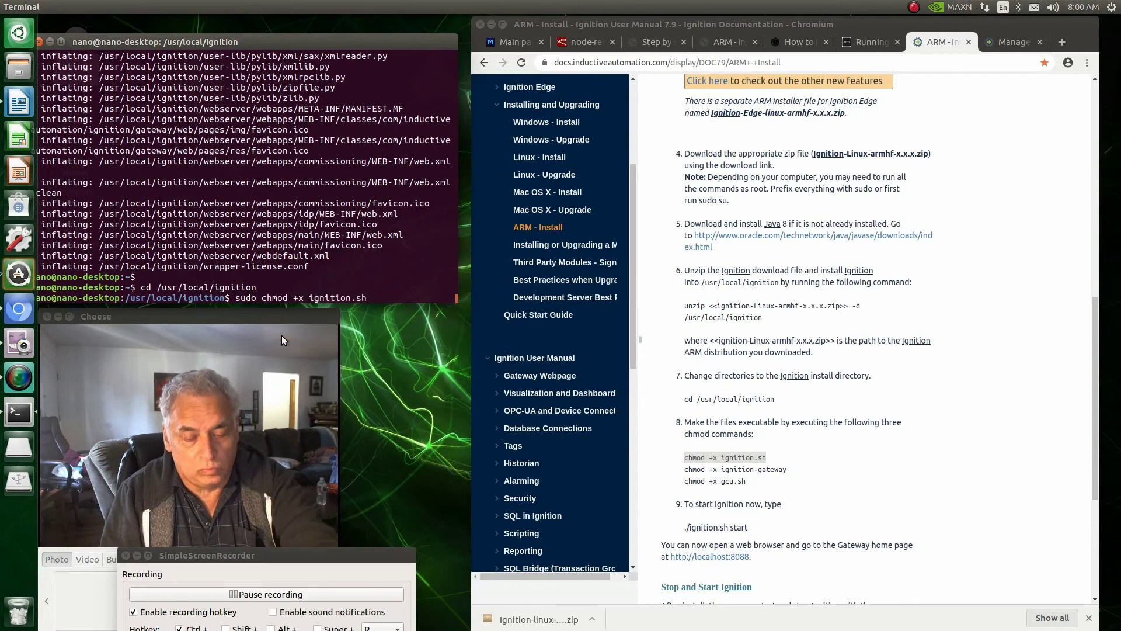
{"action": "key", "text": "Return"}
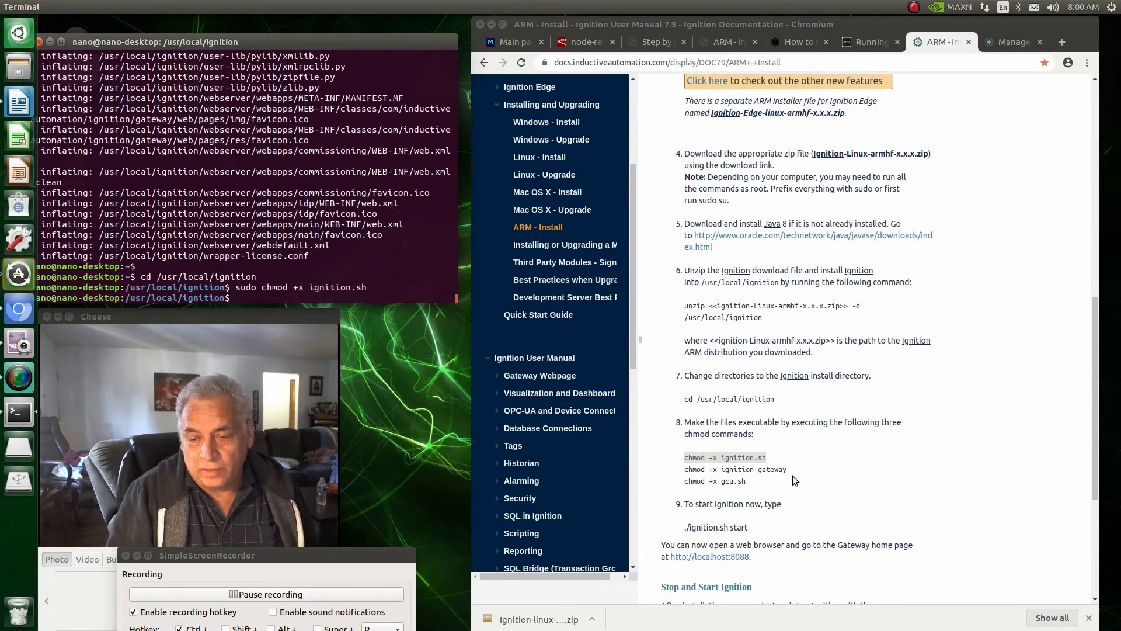
Step: Make ignition-gateway executable with 'sudo chmod +x ignition-gateway'
{"action": "left_click_drag", "start_coordinate": [788, 470], "coordinate": [686, 477]}
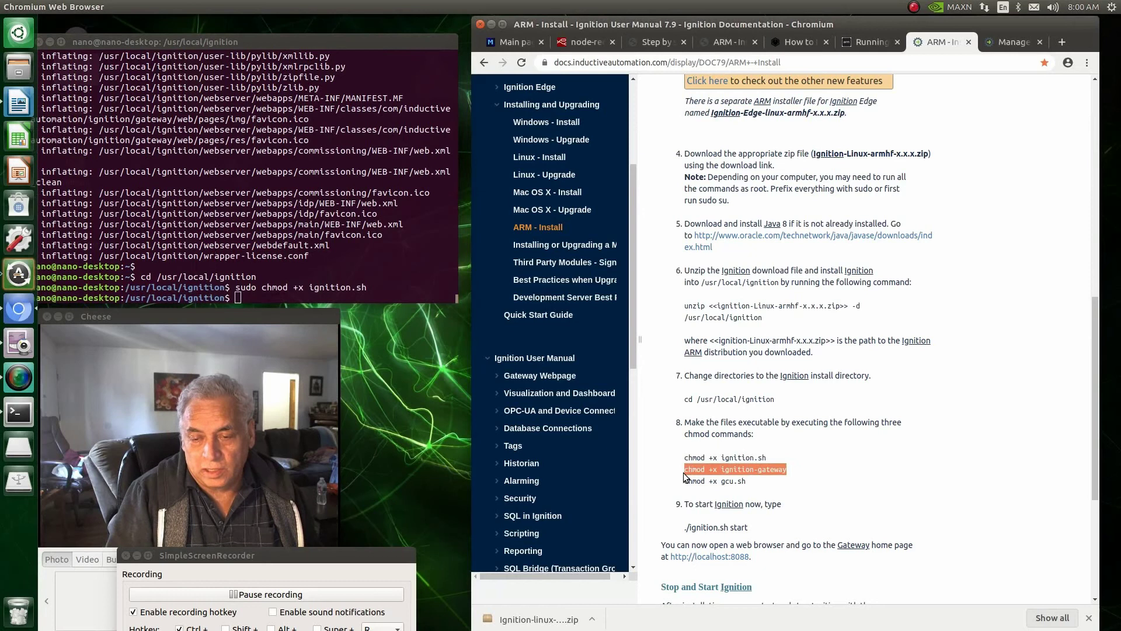
{"action": "right_click", "coordinate": [688, 470]}
{"action": "left_click", "coordinate": [706, 479]}
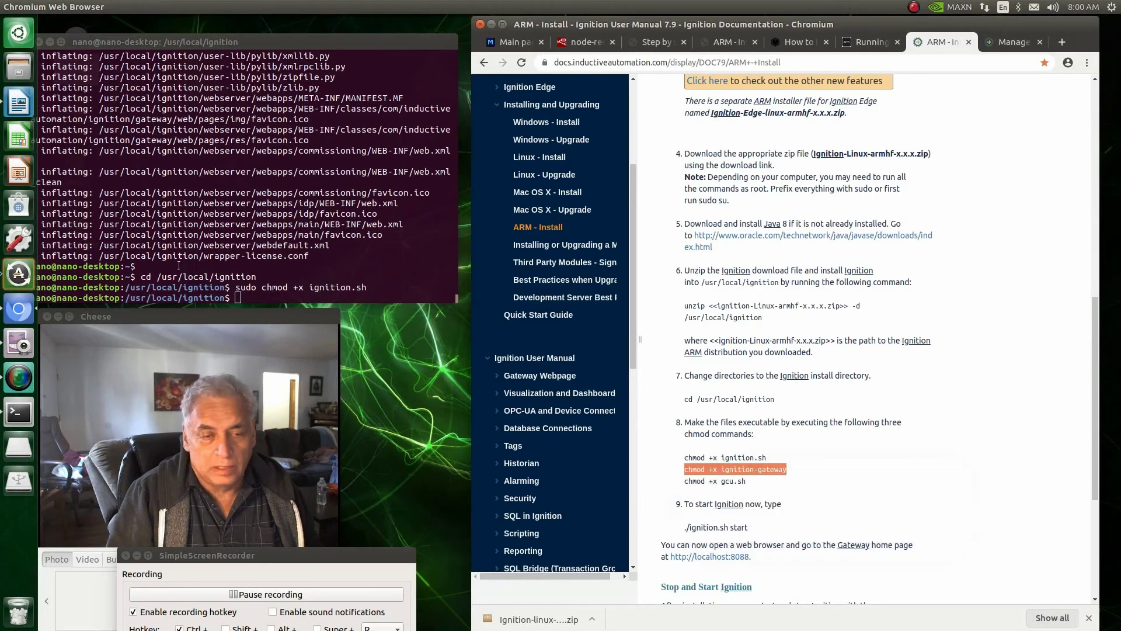
{"action": "left_click", "coordinate": [237, 298]}
{"action": "type", "text": "s"}
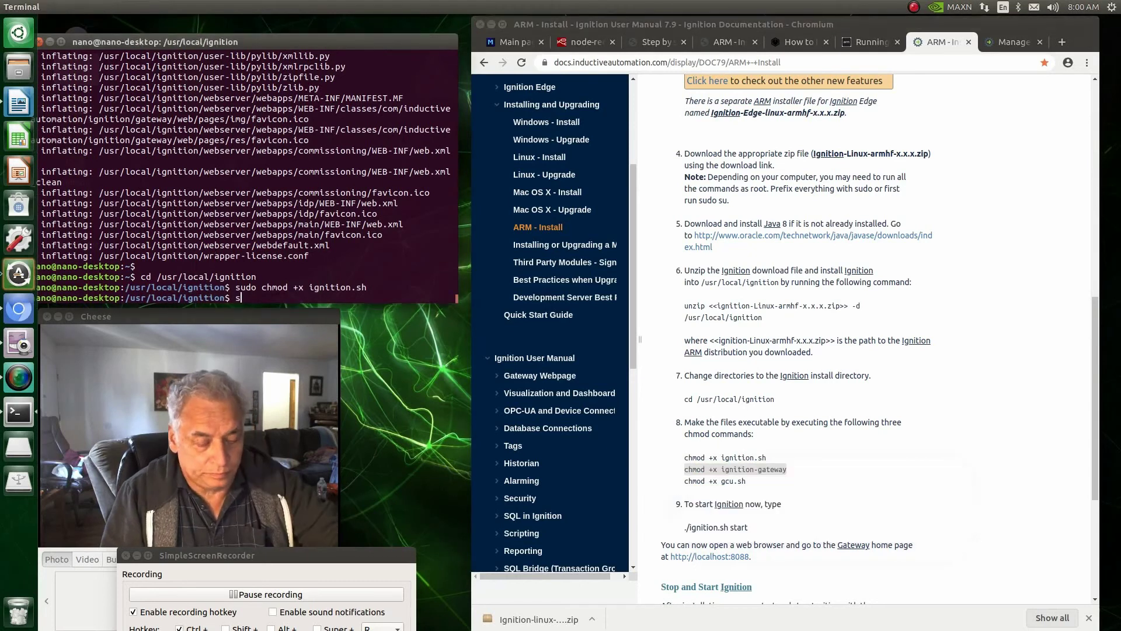
{"action": "type", "text": "ud"}
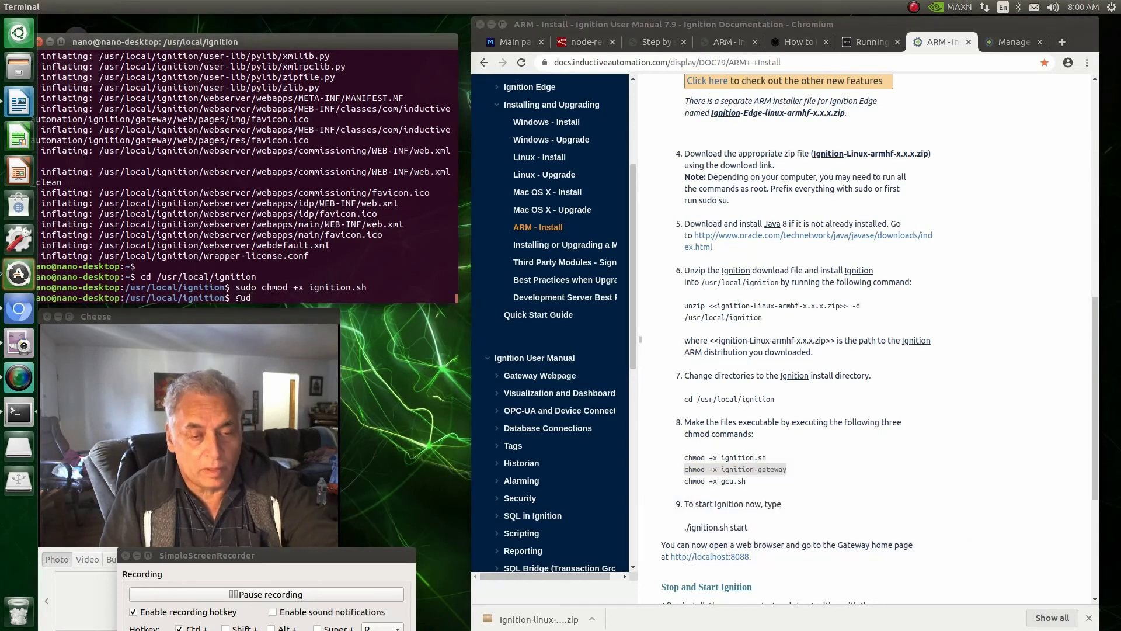
{"action": "type", "text": "o"}
{"action": "right_click", "coordinate": [263, 298]}
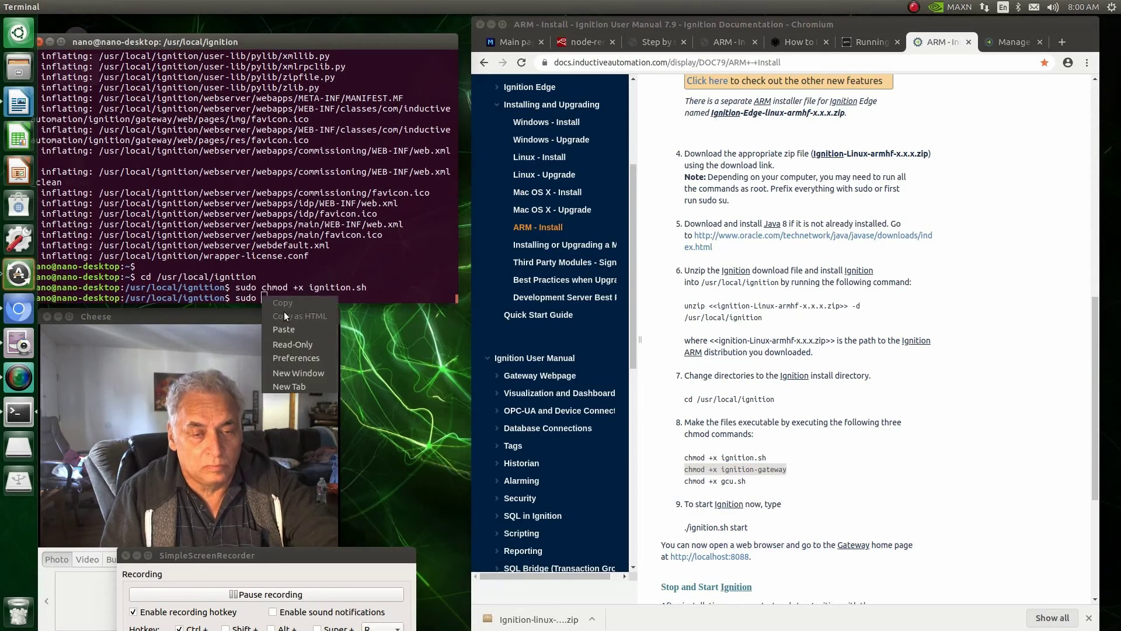
{"action": "left_click", "coordinate": [290, 331]}
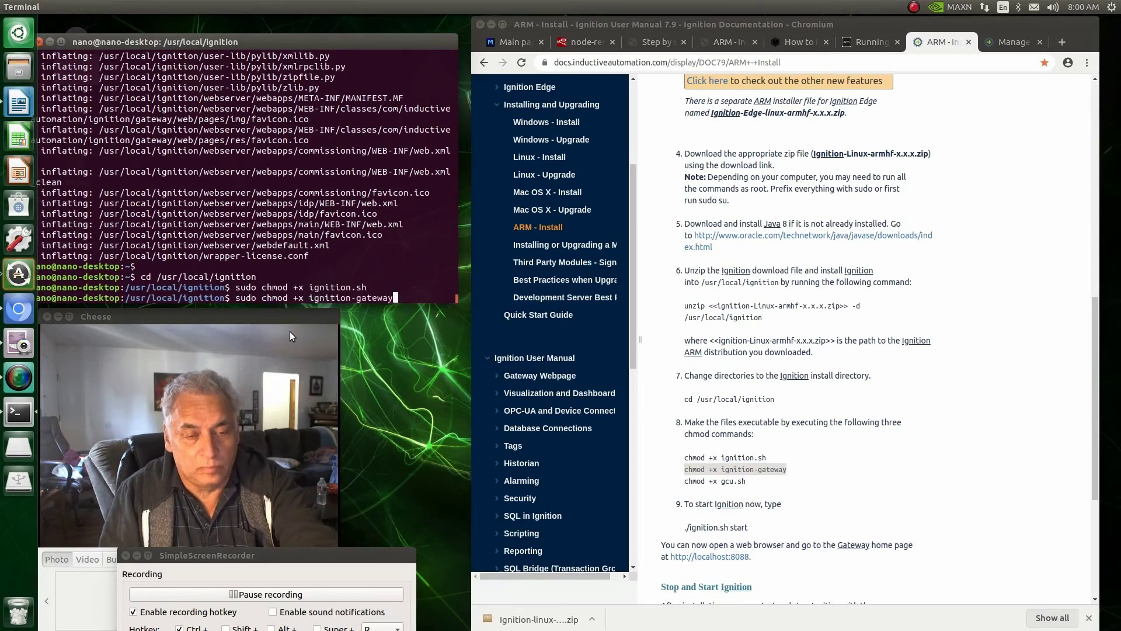
{"action": "key", "text": "Return"}
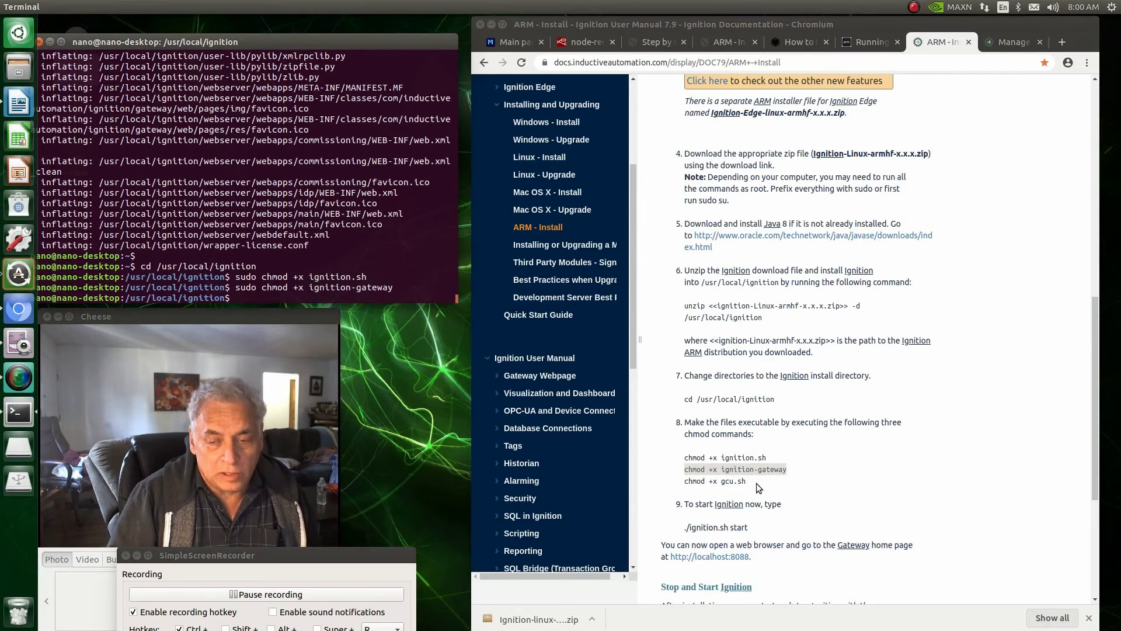
Step: Paste 'sudo chmod +x gcu.sh' at the prompt and erase the gcu.sh file name
{"action": "left_click_drag", "start_coordinate": [756, 482], "coordinate": [688, 483]}
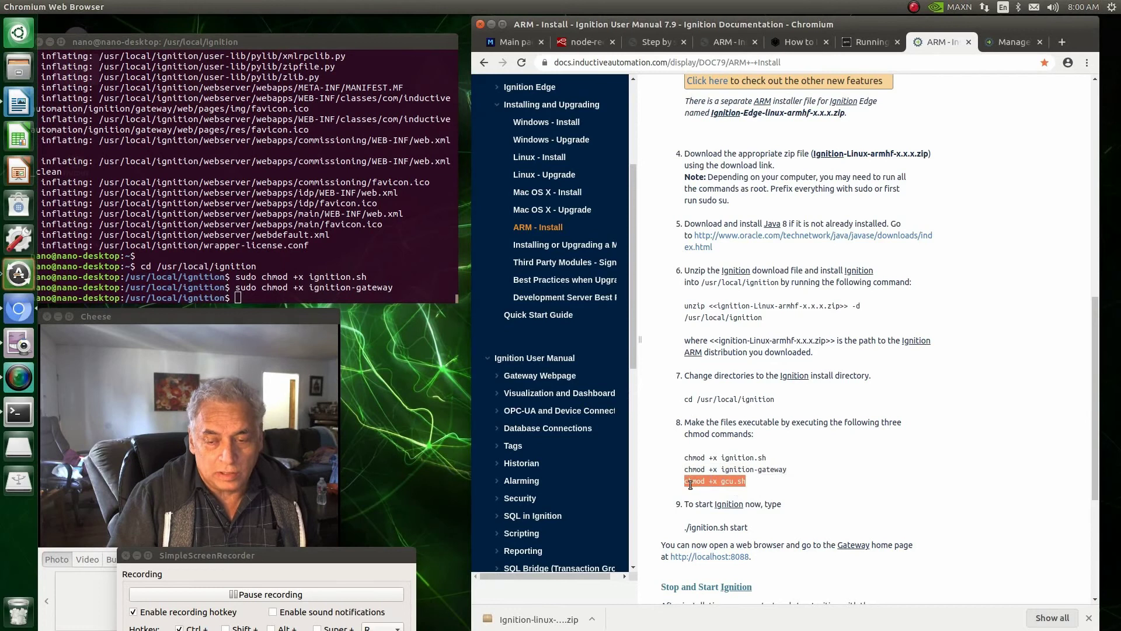
{"action": "right_click", "coordinate": [691, 484]}
{"action": "left_click", "coordinate": [706, 495]}
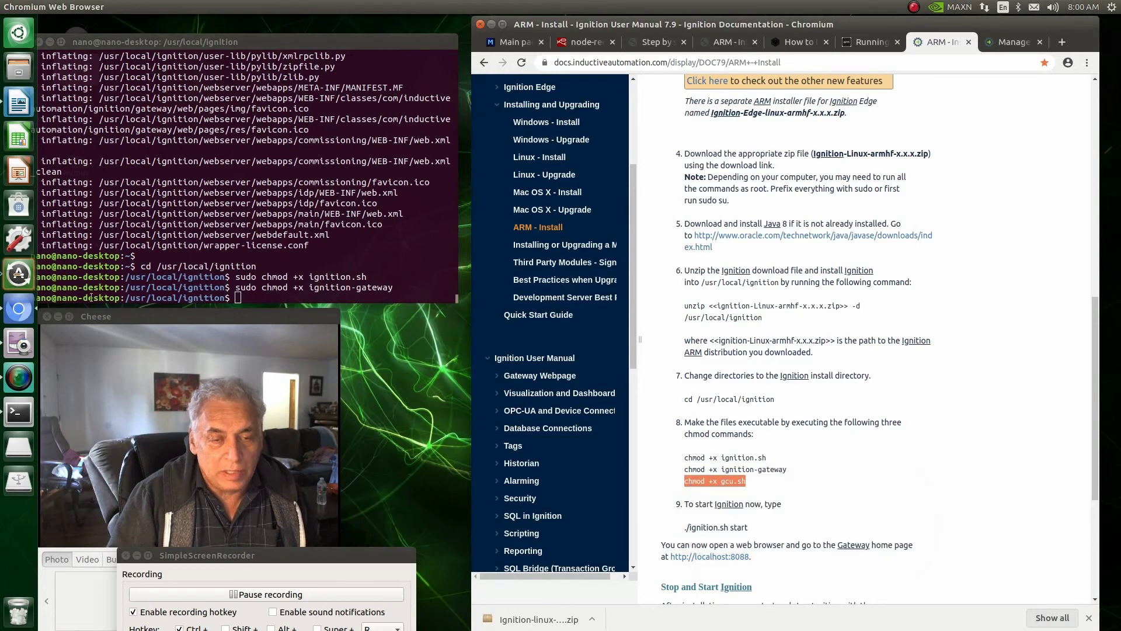
{"action": "left_click", "coordinate": [233, 298]}
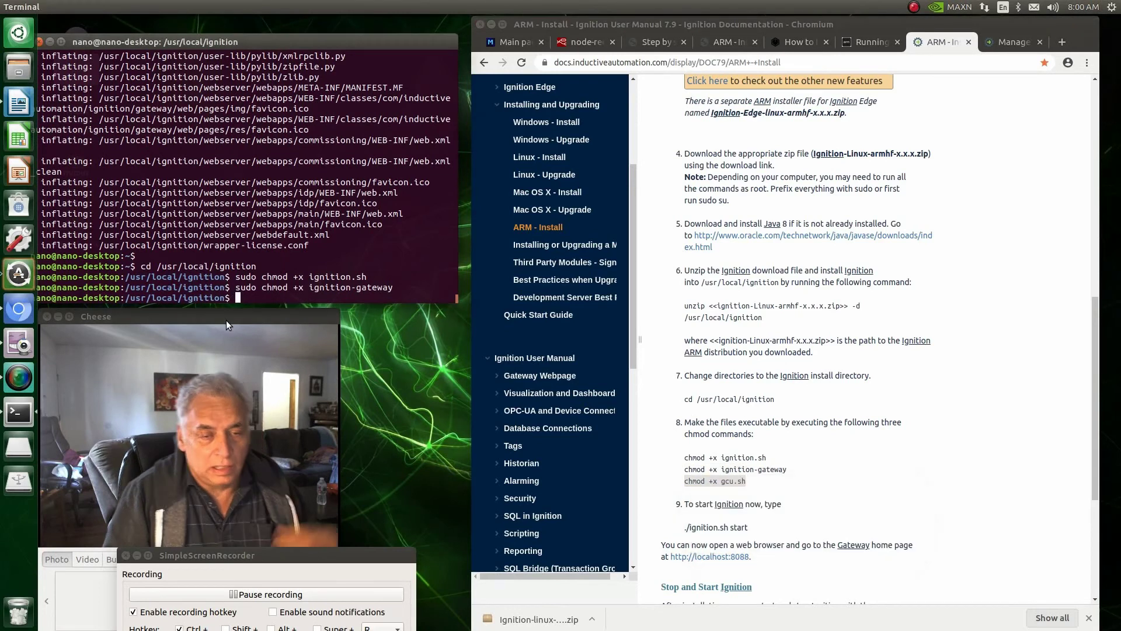
{"action": "type", "text": "sudo"}
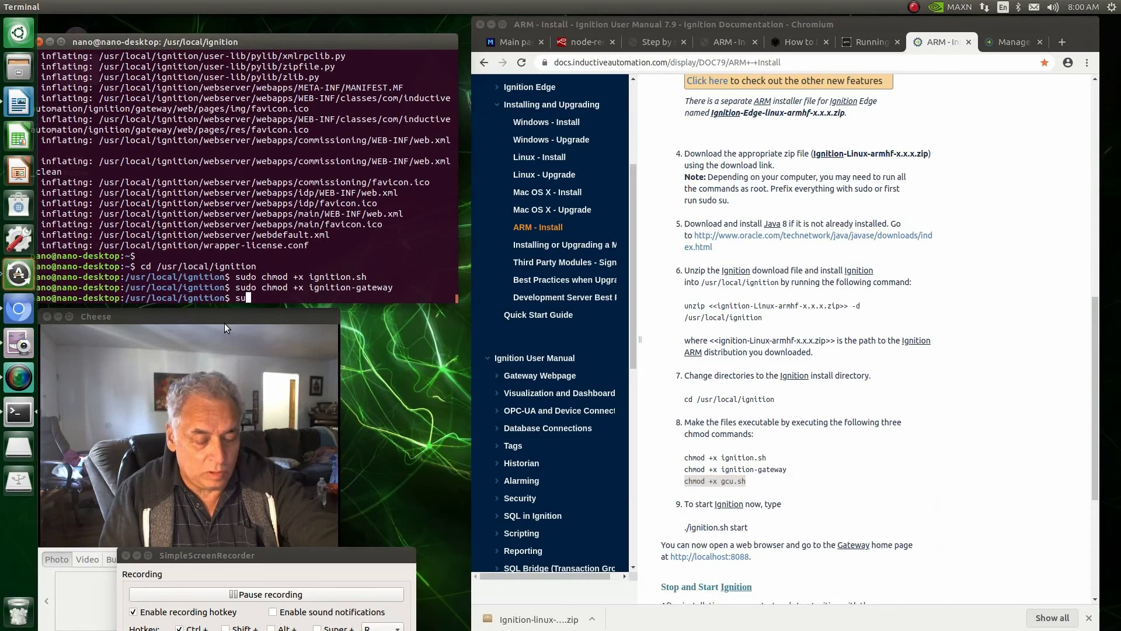
{"action": "right_click", "coordinate": [264, 296]}
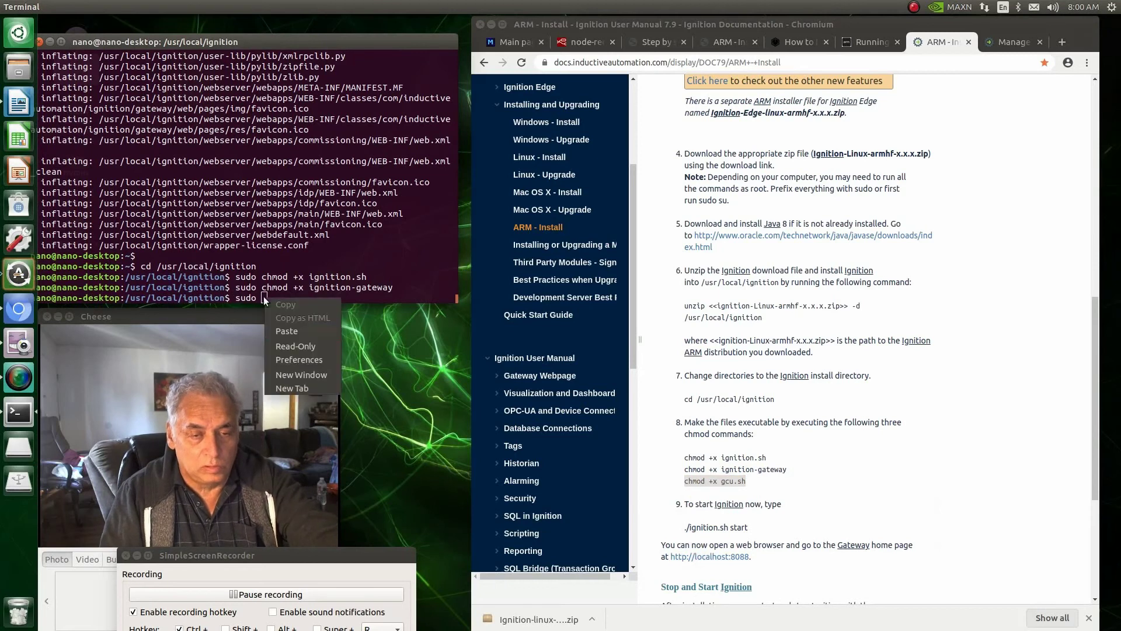
{"action": "left_click", "coordinate": [283, 330]}
{"action": "key", "text": "BackSpace"}
{"action": "key", "text": "BackSpace"}
{"action": "key", "text": "BackSpace"}
{"action": "key", "text": "BackSpace"}
{"action": "key", "text": "BackSpace"}
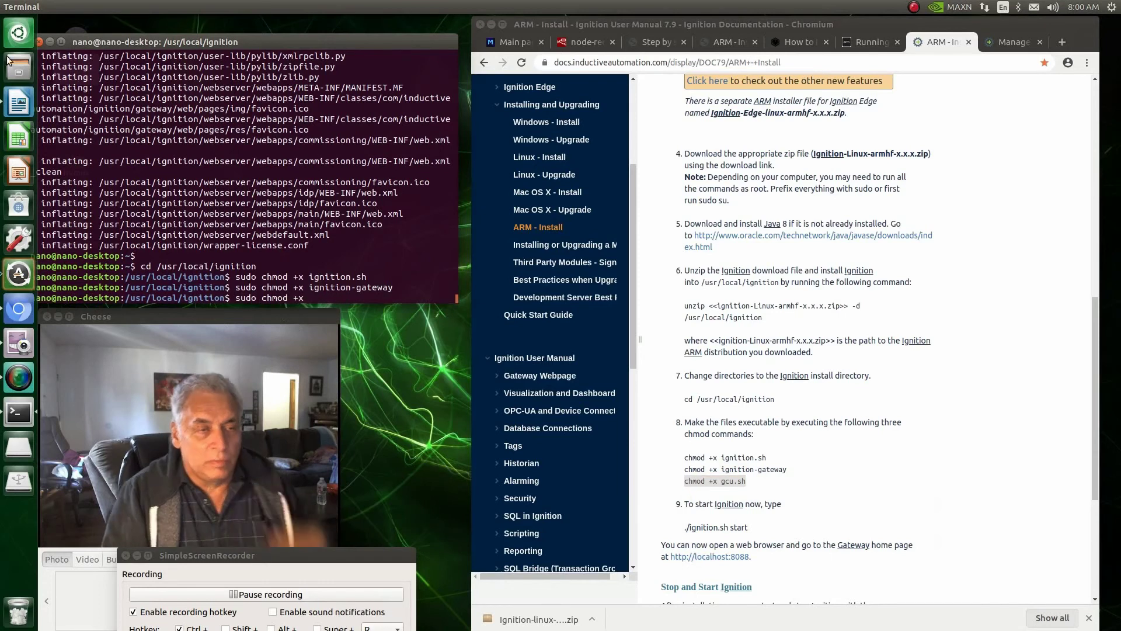
{"action": "key", "text": "BackSpace"}
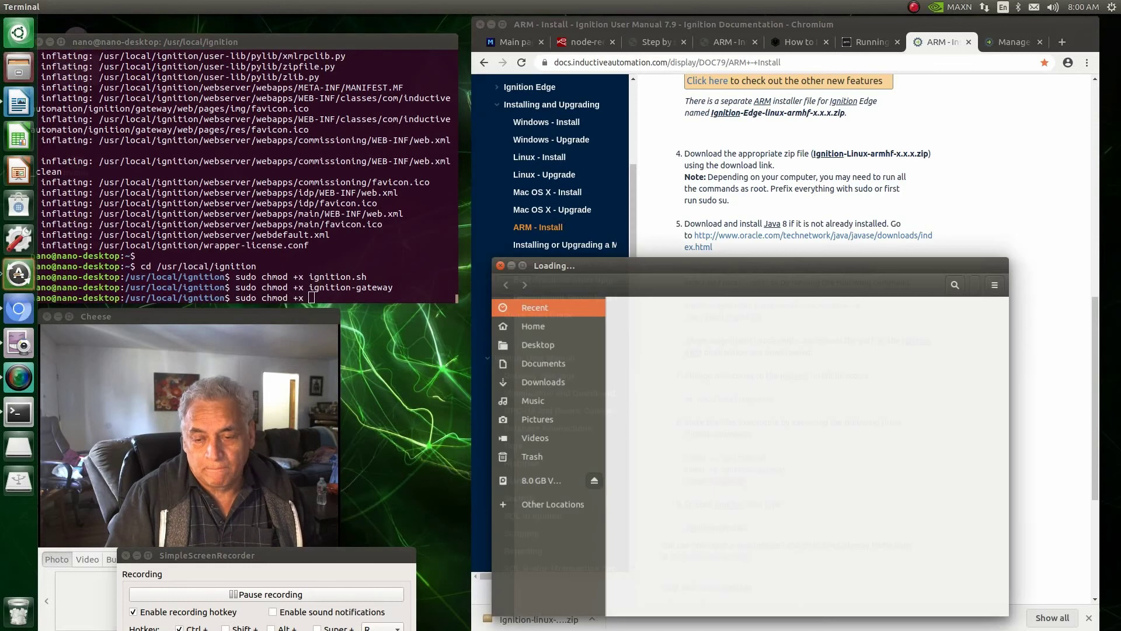
Step: Browse Files from the computer root through usr and local into the ignition install folder
{"action": "left_click", "coordinate": [546, 505]}
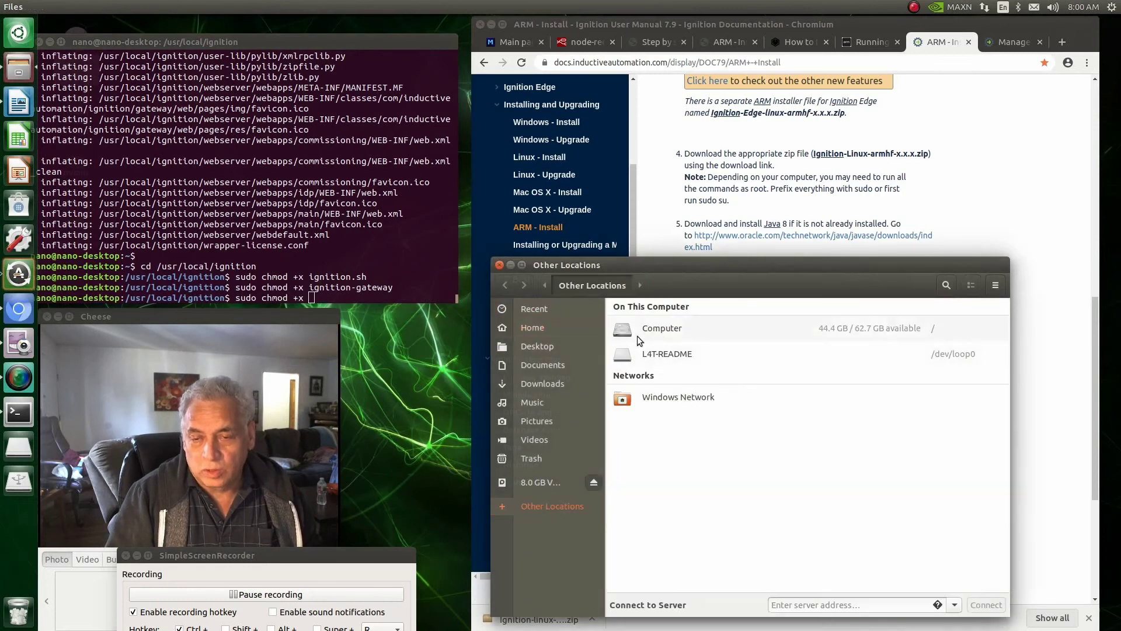
{"action": "left_click", "coordinate": [659, 330]}
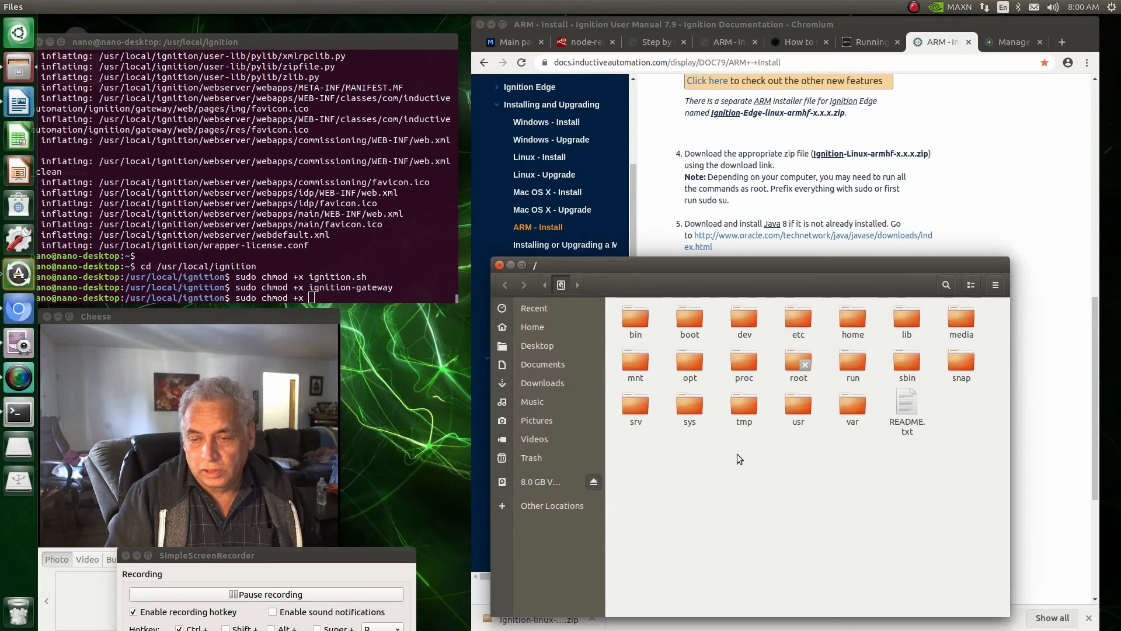
{"action": "double_click", "coordinate": [806, 409]}
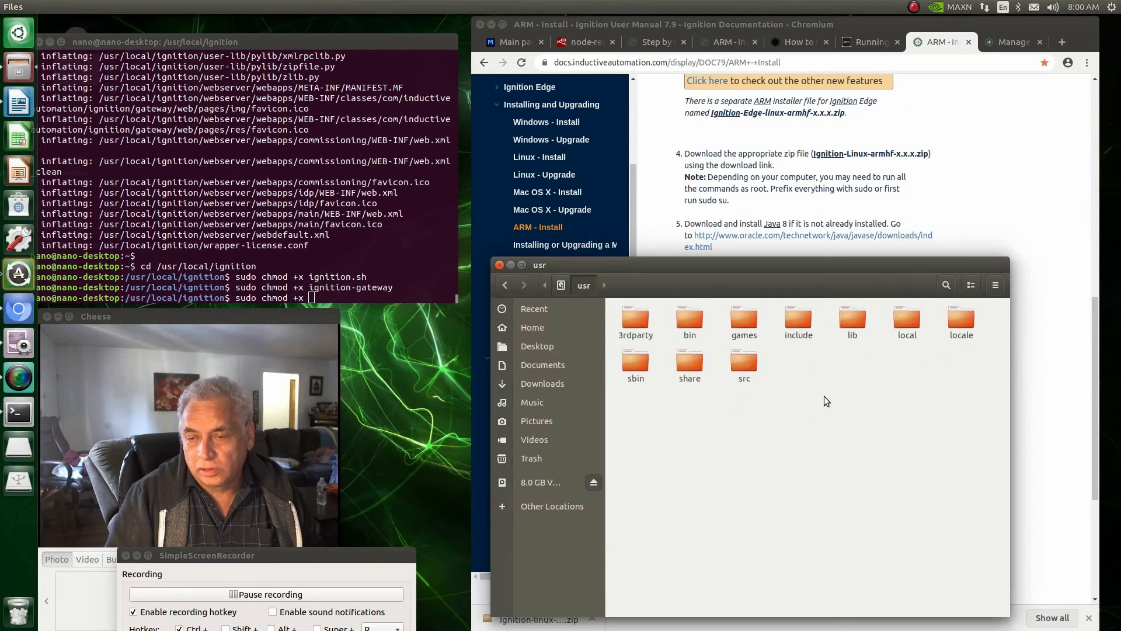
{"action": "double_click", "coordinate": [906, 327]}
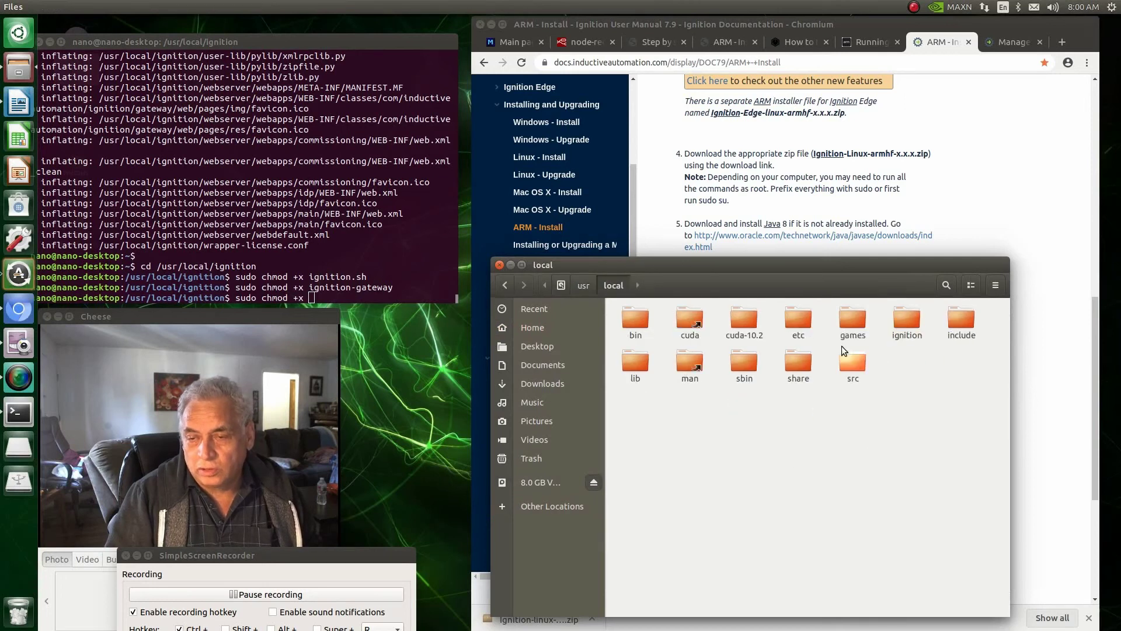
{"action": "double_click", "coordinate": [913, 320]}
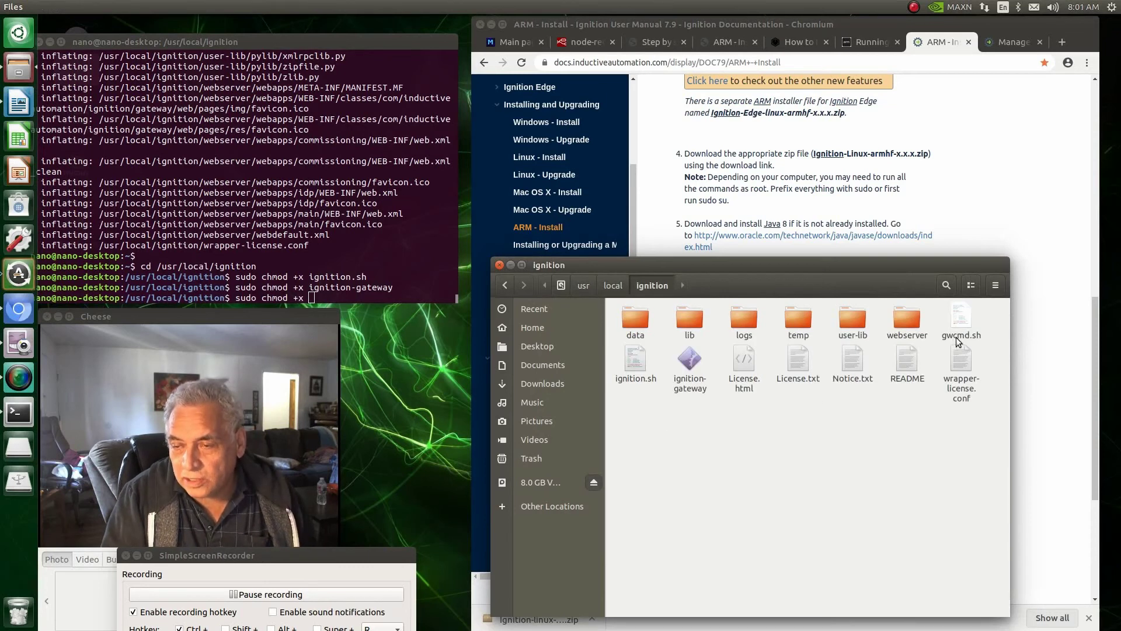
{"action": "left_click", "coordinate": [312, 298]}
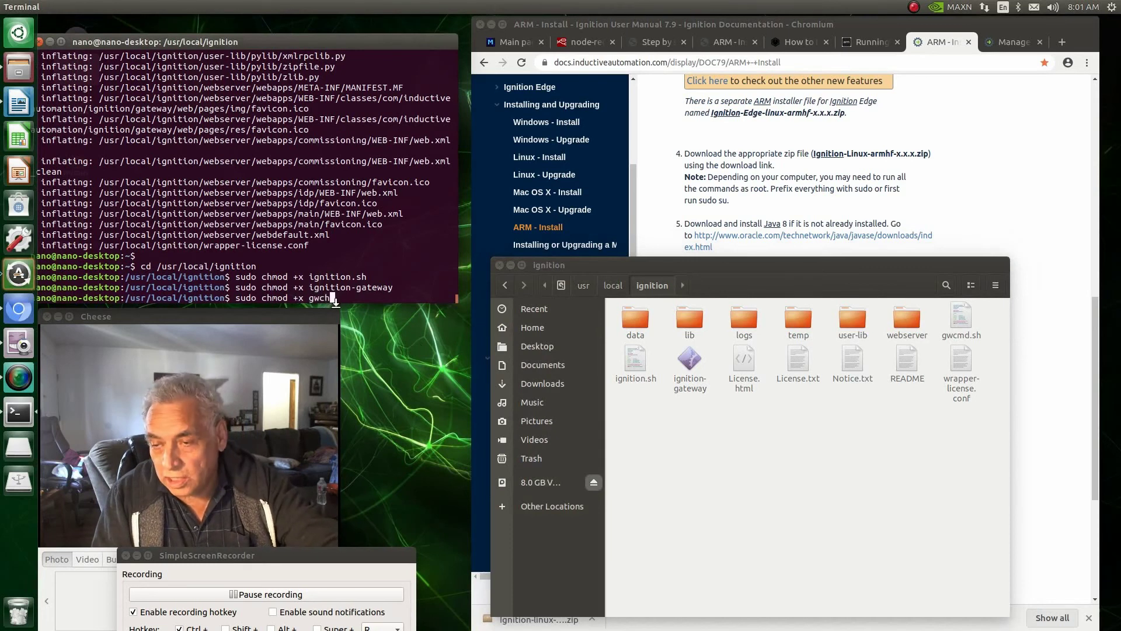
Step: Complete and run 'sudo chmod +x gwcmd.sh', then close the Files window
{"action": "key", "text": "BackSpace"}
{"action": "key", "text": "BackSpace"}
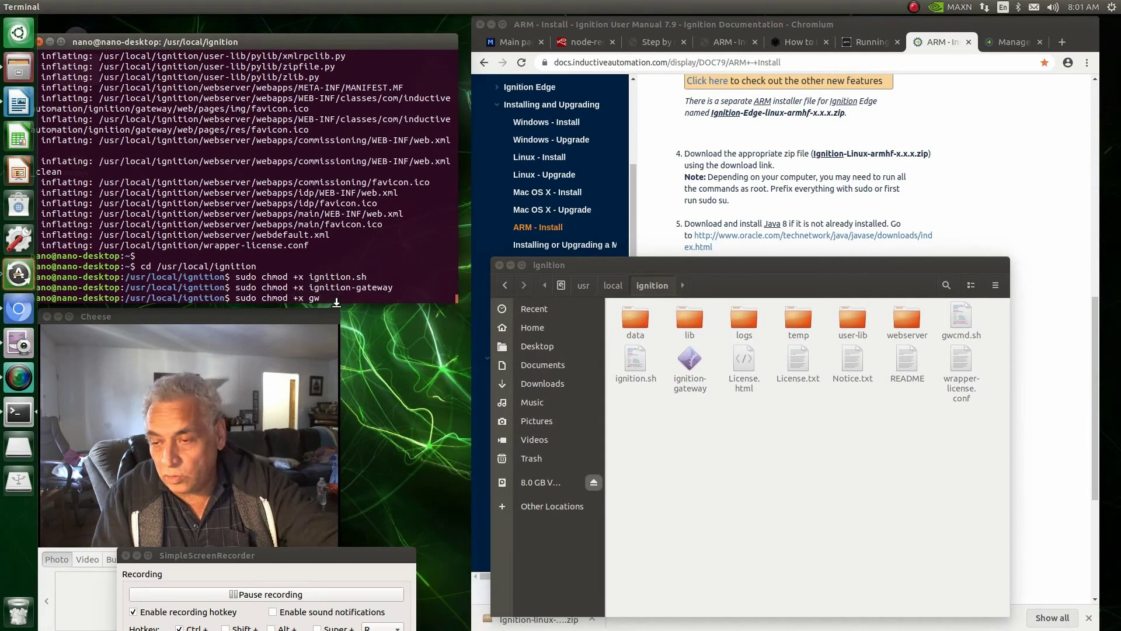
{"action": "type", "text": "cmd"}
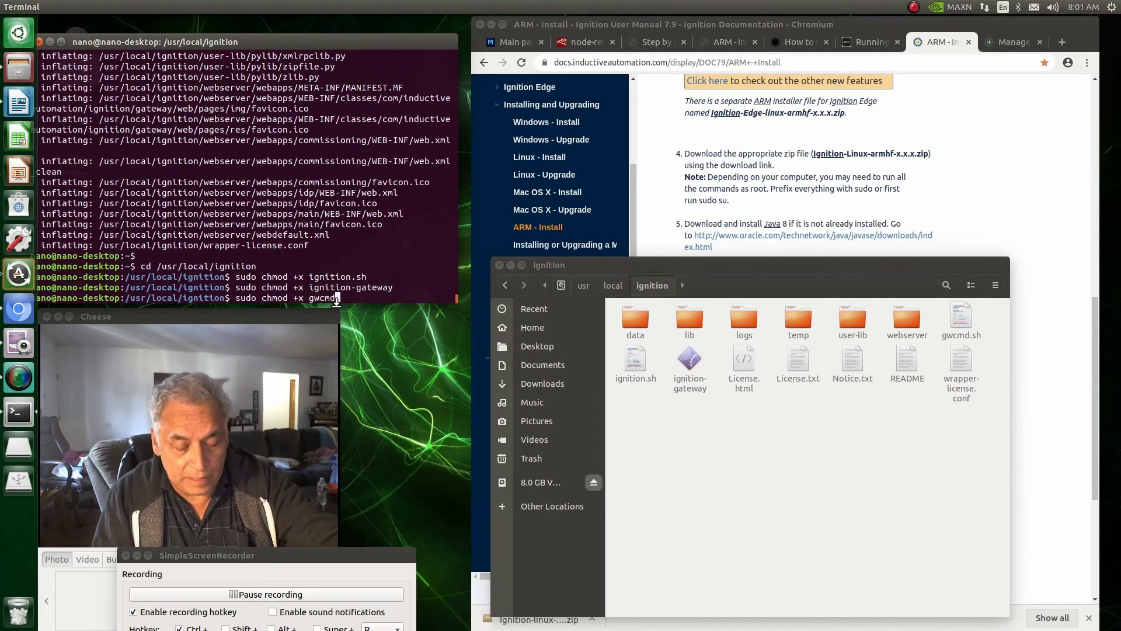
{"action": "type", "text": ".sh"}
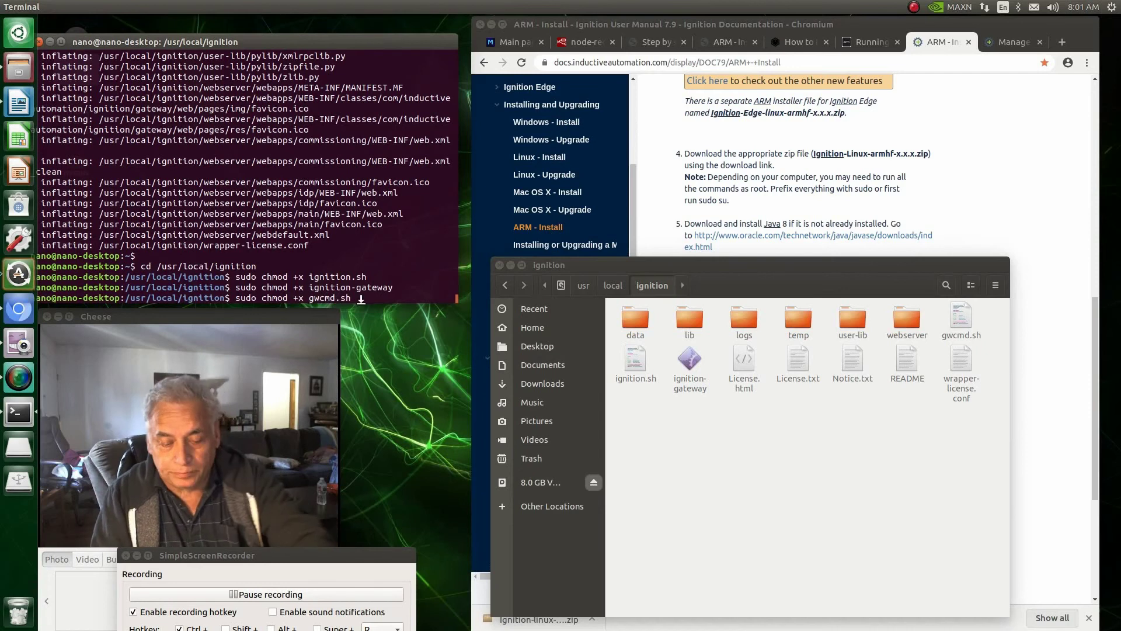
{"action": "key", "text": "Return"}
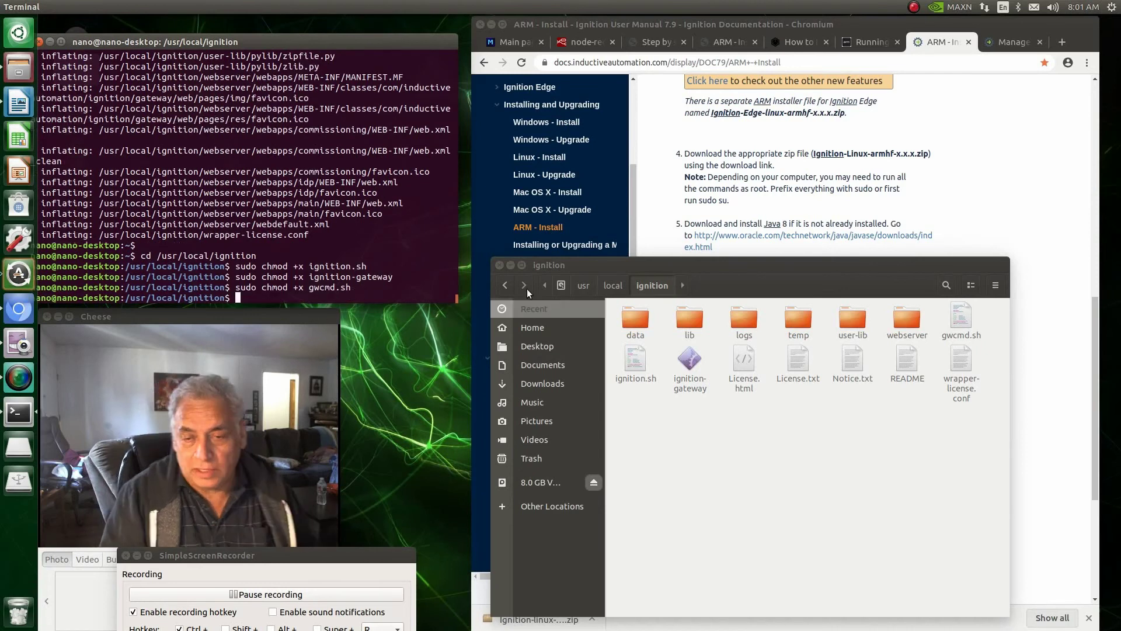
{"action": "left_click", "coordinate": [500, 265]}
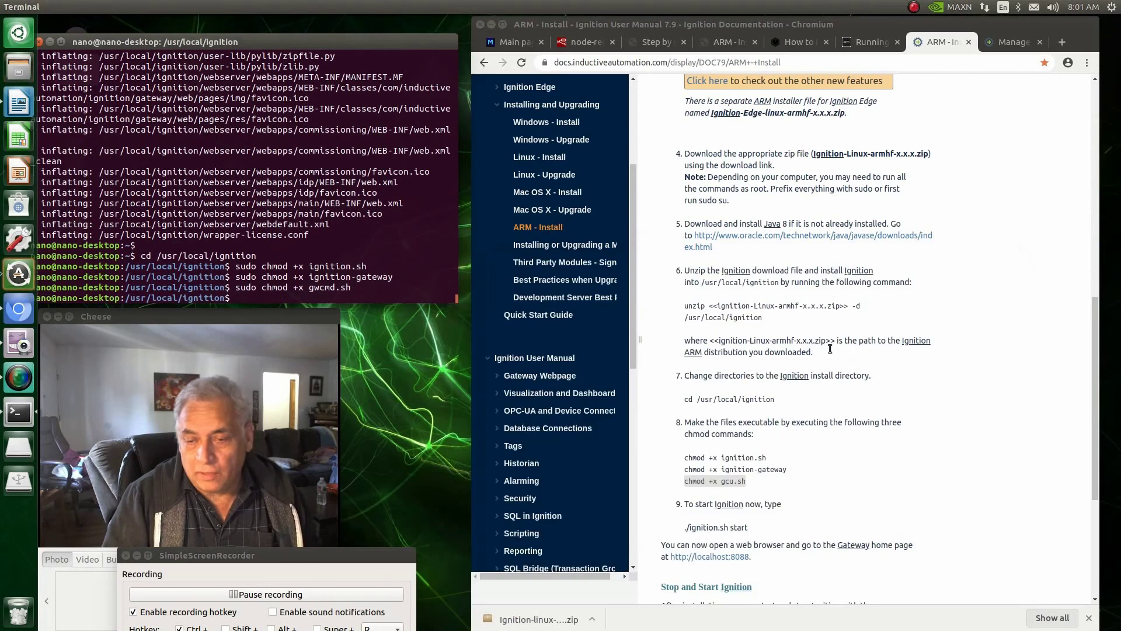
{"action": "scroll", "coordinate": [828, 384], "scroll_direction": "down", "scroll_amount": 6}
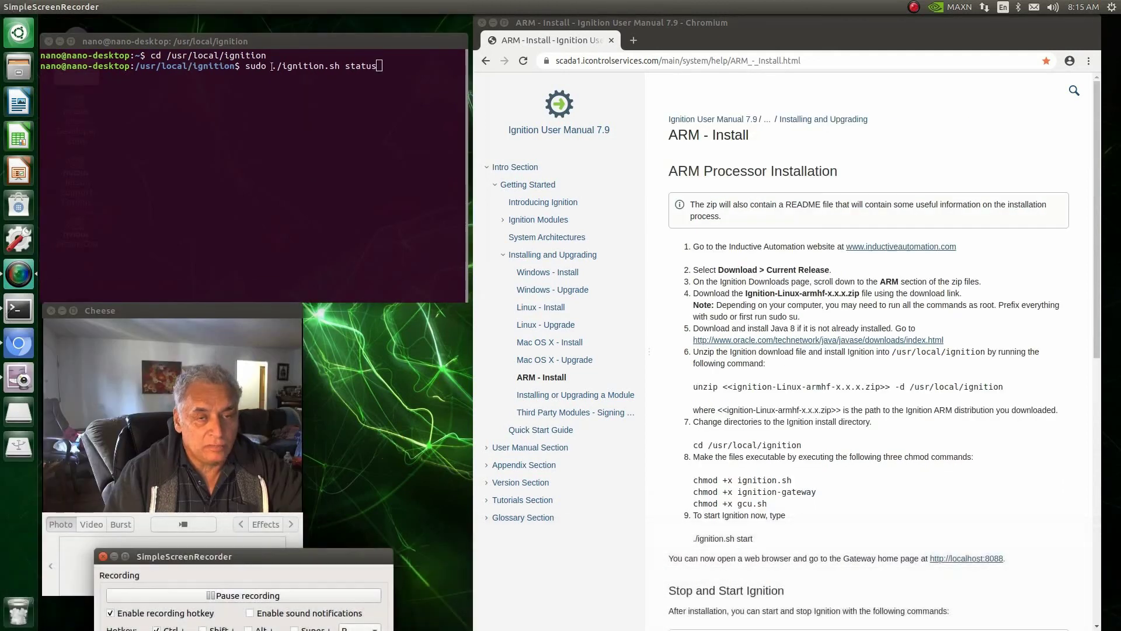
{"action": "left_click", "coordinate": [379, 66]}
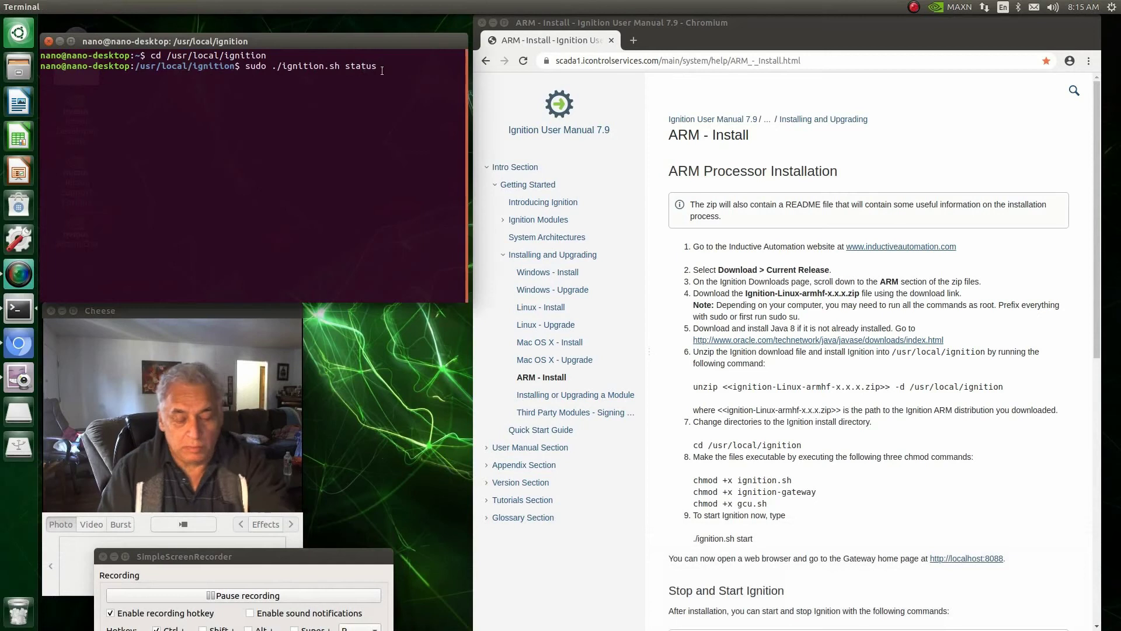
{"action": "key", "text": "Return"}
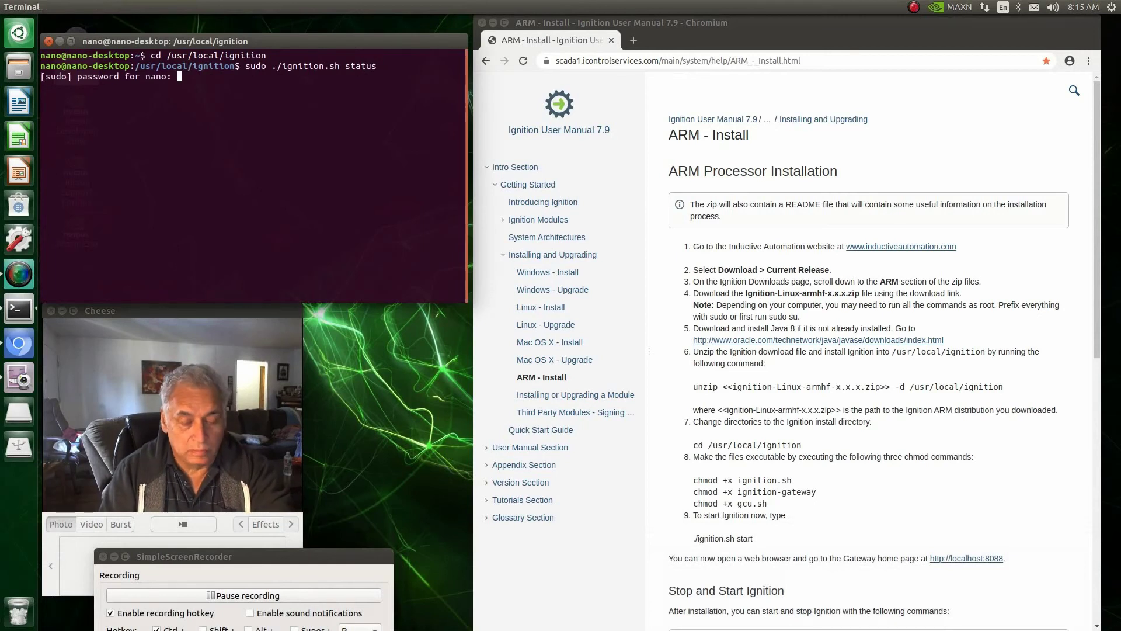
{"action": "key", "text": "Return"}
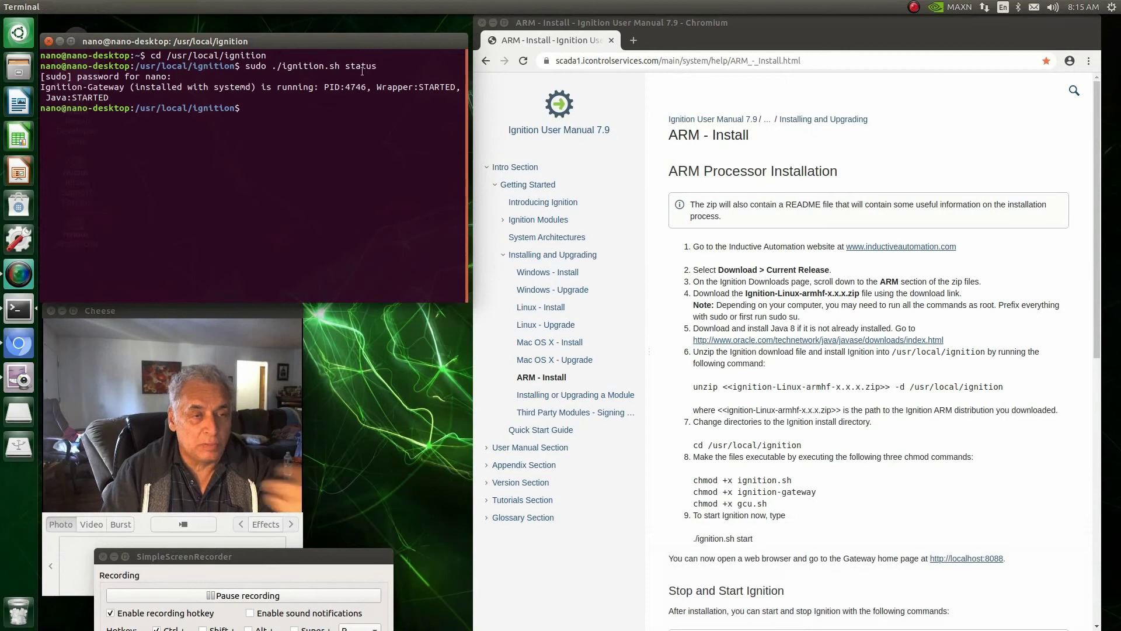
{"action": "scroll", "coordinate": [887, 467], "scroll_direction": "down", "scroll_amount": 2}
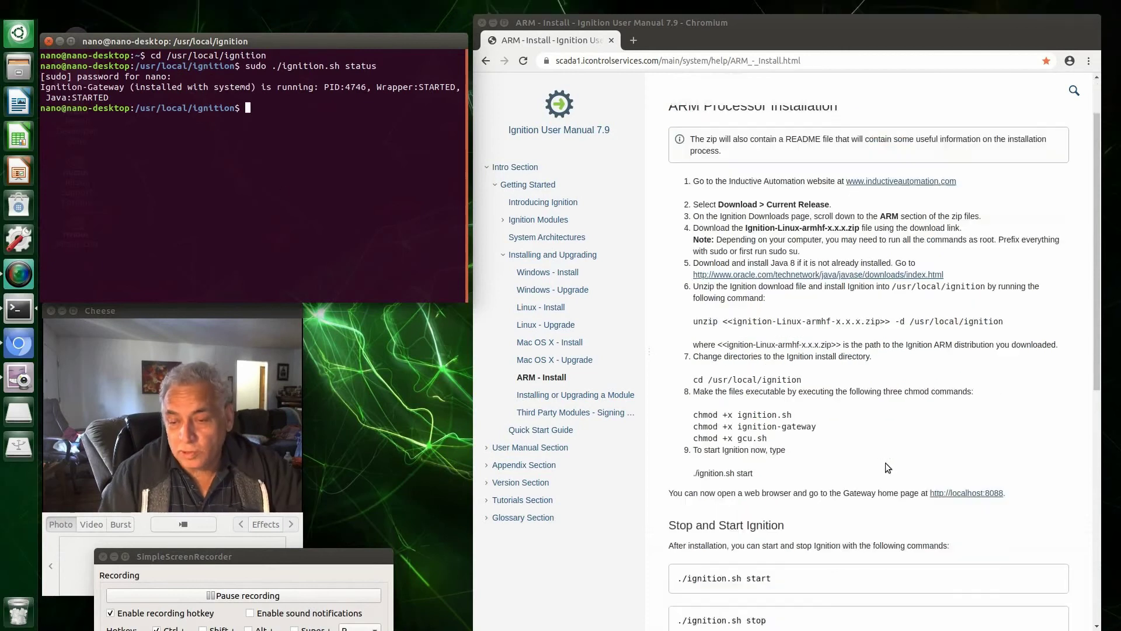
{"action": "scroll", "coordinate": [886, 467], "scroll_direction": "down", "scroll_amount": 6}
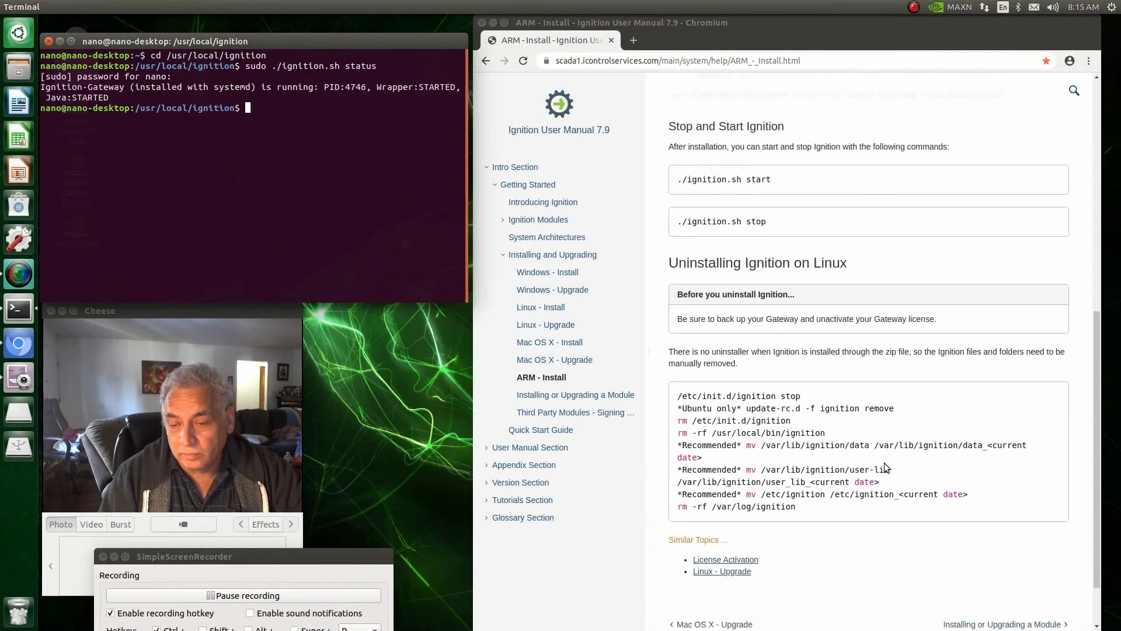
{"action": "scroll", "coordinate": [884, 463], "scroll_direction": "up", "scroll_amount": 2}
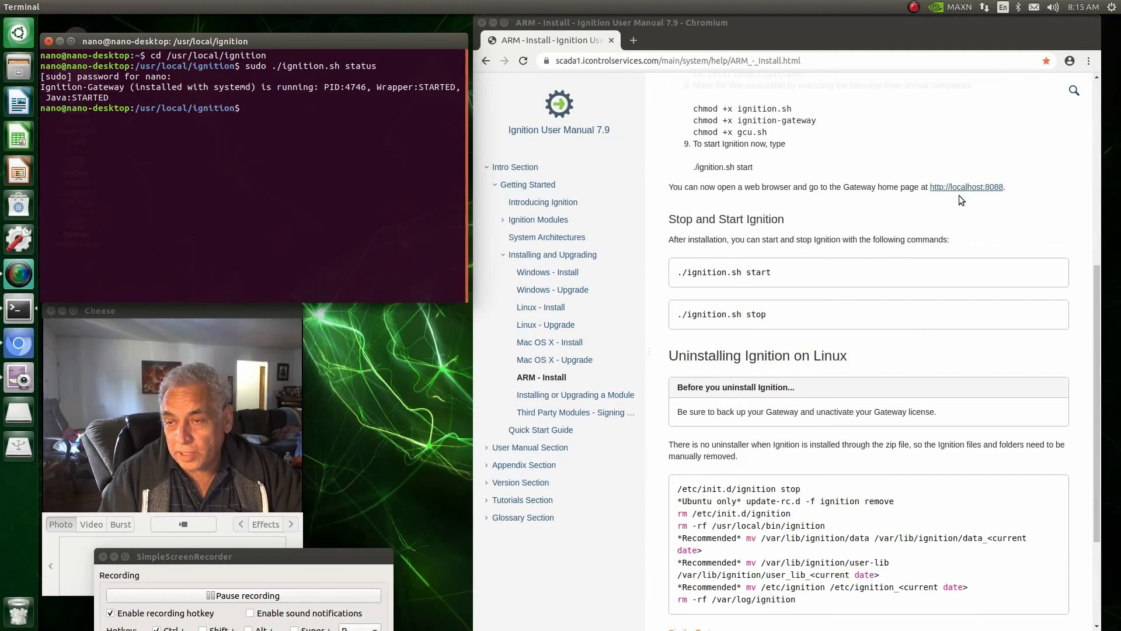
{"action": "left_click", "coordinate": [961, 188]}
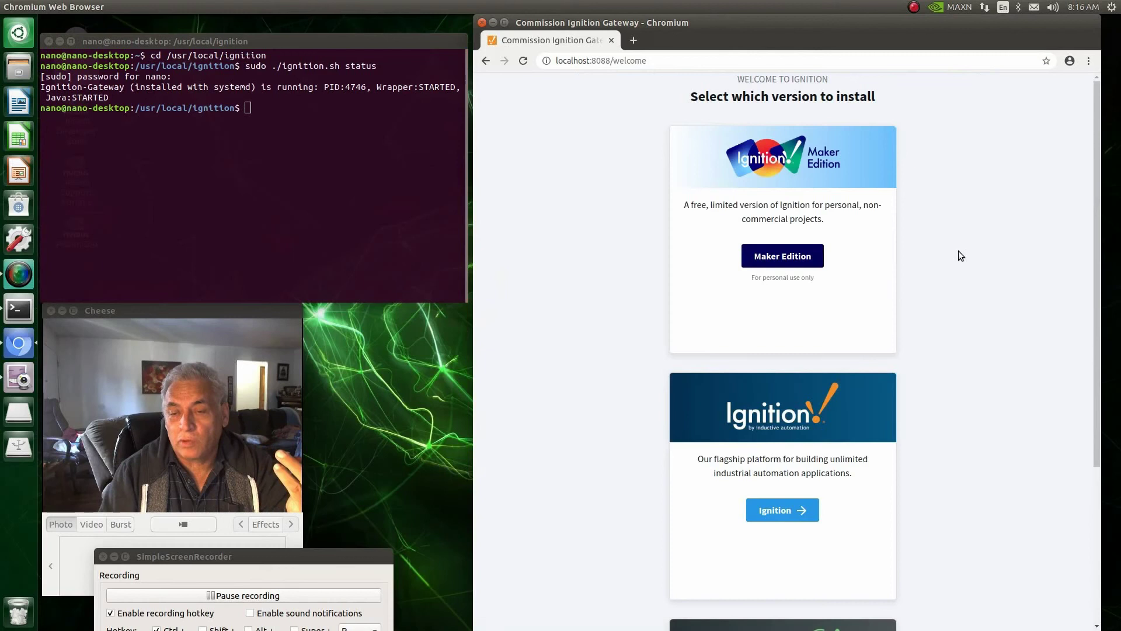
Step: Choose Maker Edition, accept its license terms, advance to Step 2, and open a new browser tab
{"action": "scroll", "coordinate": [952, 249], "scroll_direction": "down", "scroll_amount": 4}
{"action": "scroll", "coordinate": [721, 261], "scroll_direction": "down", "scroll_amount": 2}
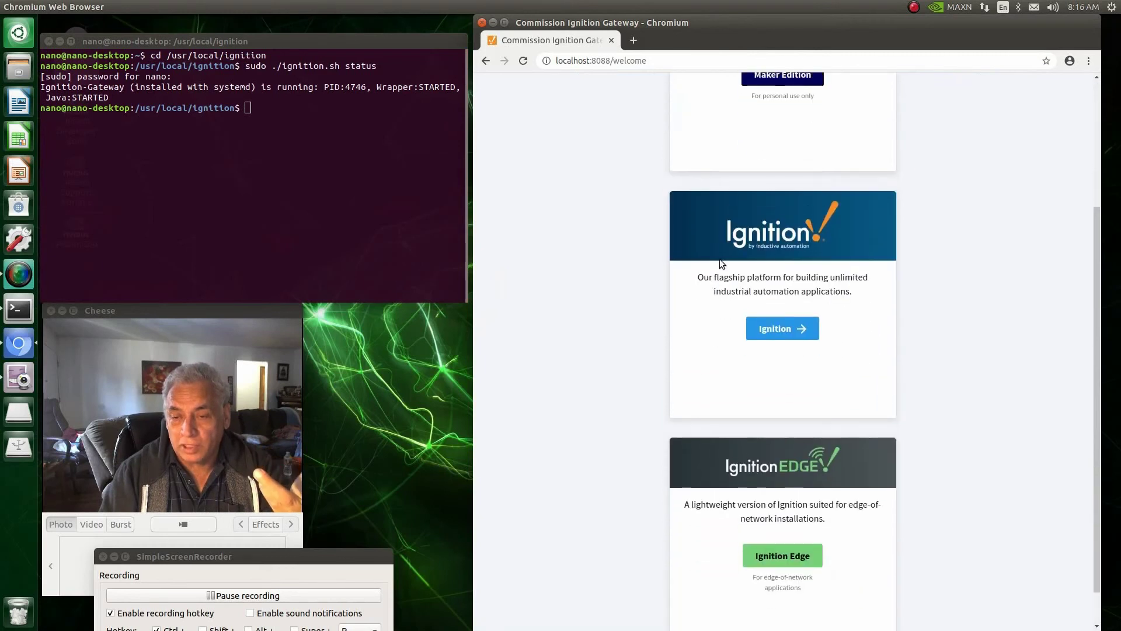
{"action": "scroll", "coordinate": [636, 326], "scroll_direction": "down", "scroll_amount": 1}
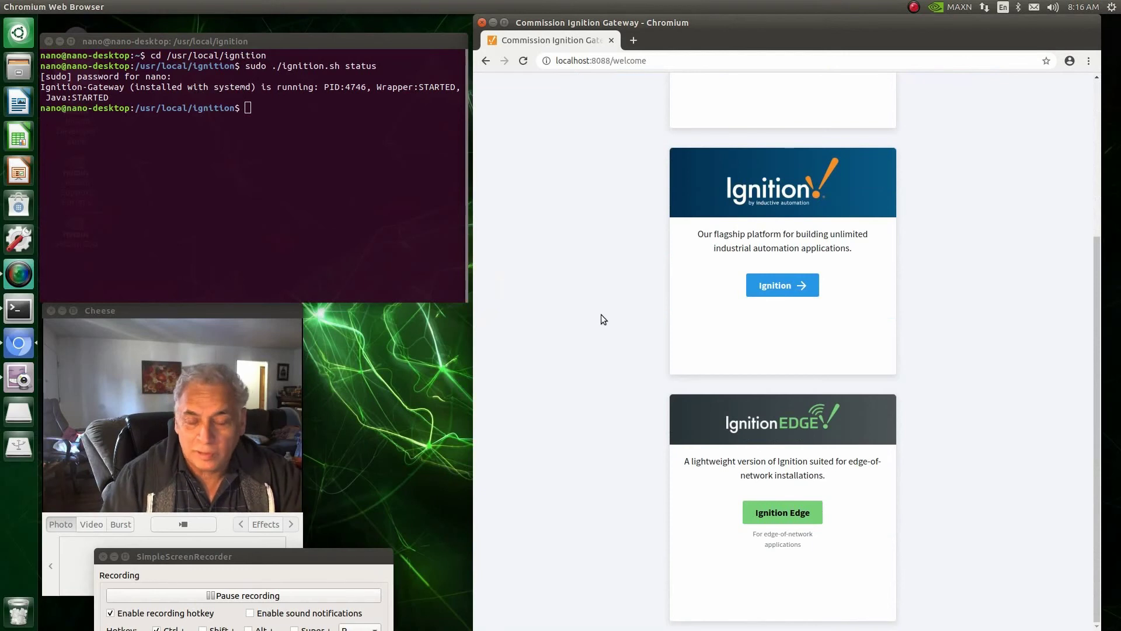
{"action": "scroll", "coordinate": [604, 319], "scroll_direction": "up", "scroll_amount": 6}
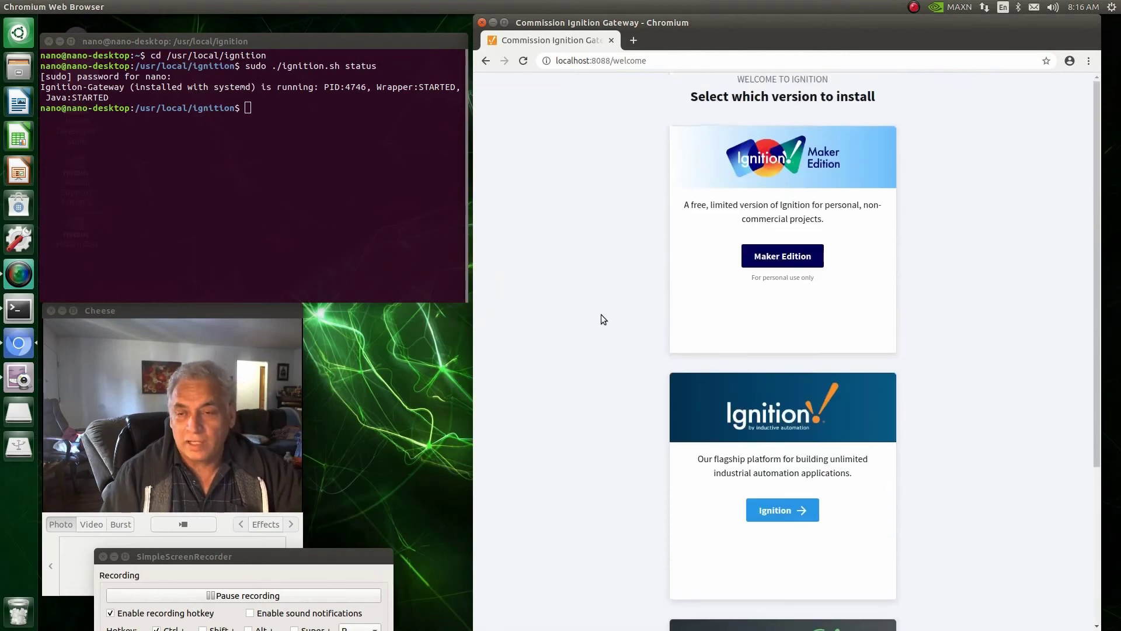
{"action": "left_click", "coordinate": [783, 262]}
{"action": "left_click", "coordinate": [789, 355]}
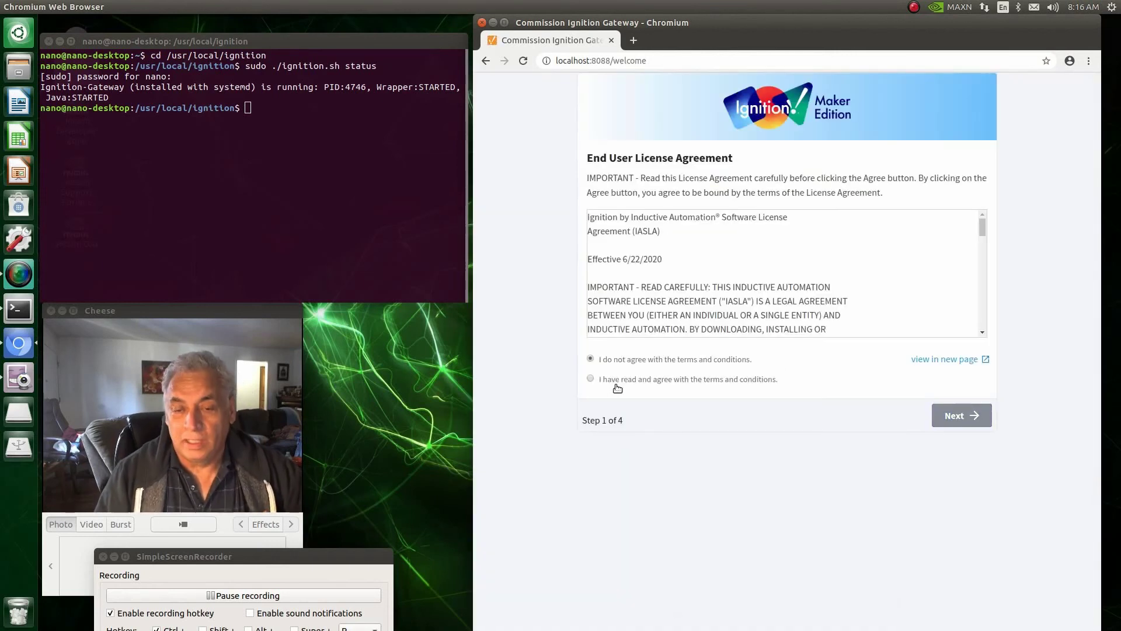
{"action": "left_click", "coordinate": [591, 378]}
{"action": "left_click", "coordinate": [966, 415]}
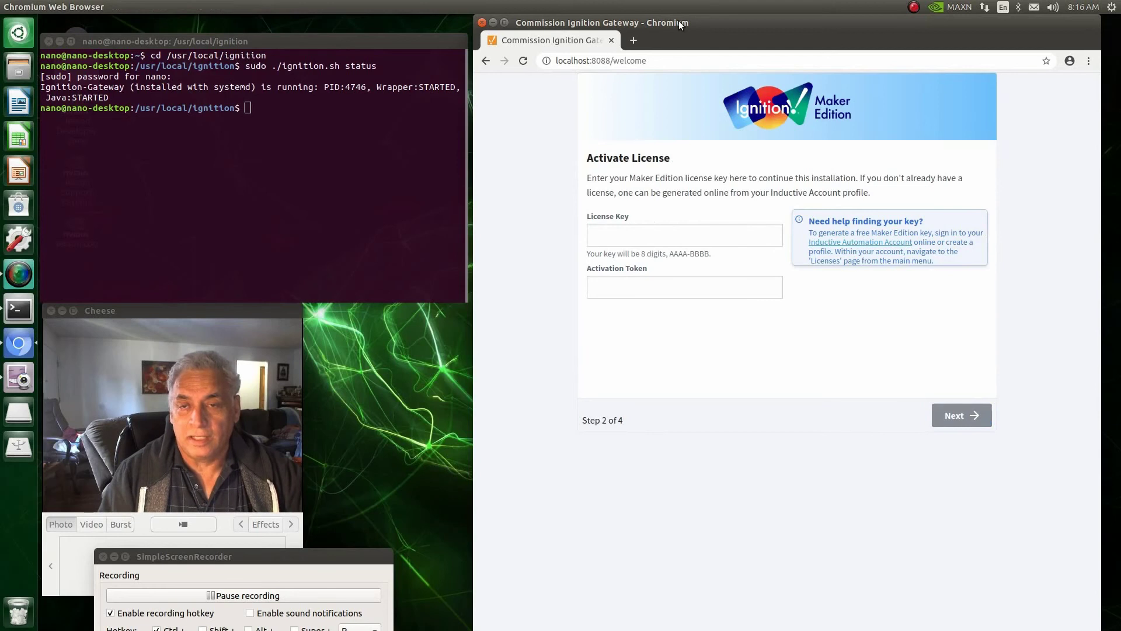
{"action": "left_click_drag", "start_coordinate": [698, 24], "coordinate": [697, 78]}
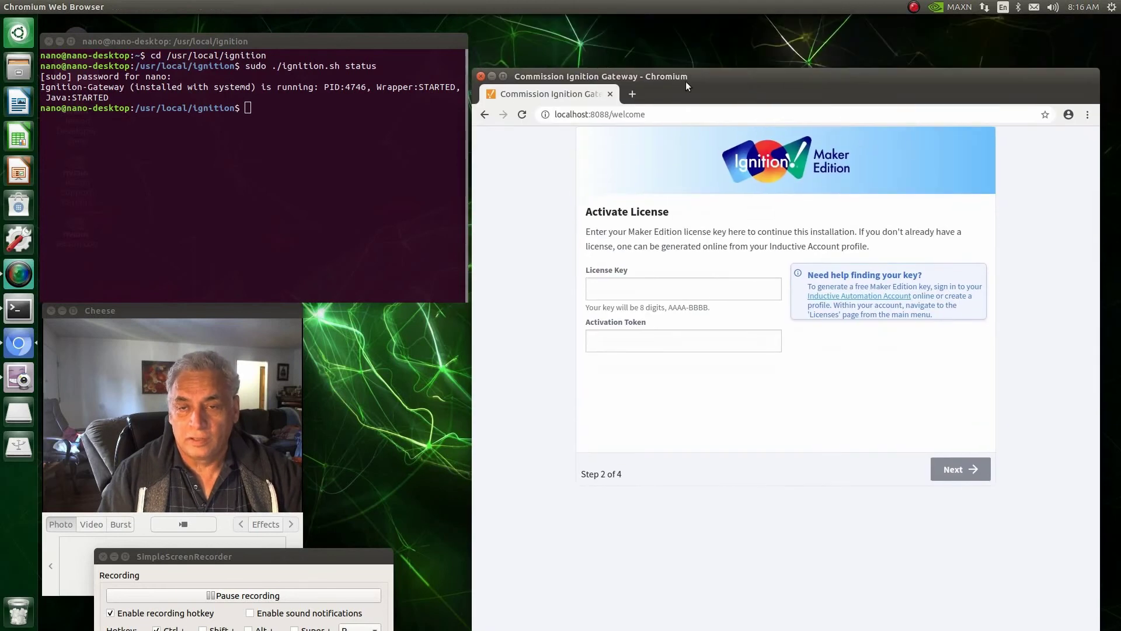
{"action": "left_click", "coordinate": [633, 94]}
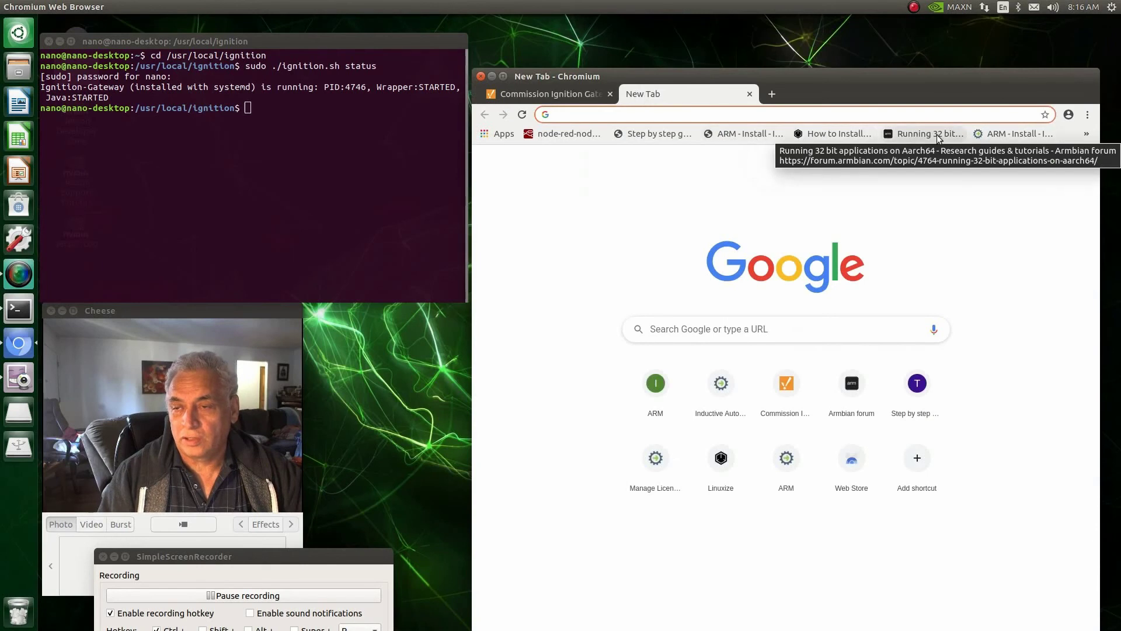
Step: Go to the Ignition Maker Edition bookmark and choose to sign in to an existing account
{"action": "left_click", "coordinate": [1086, 134]}
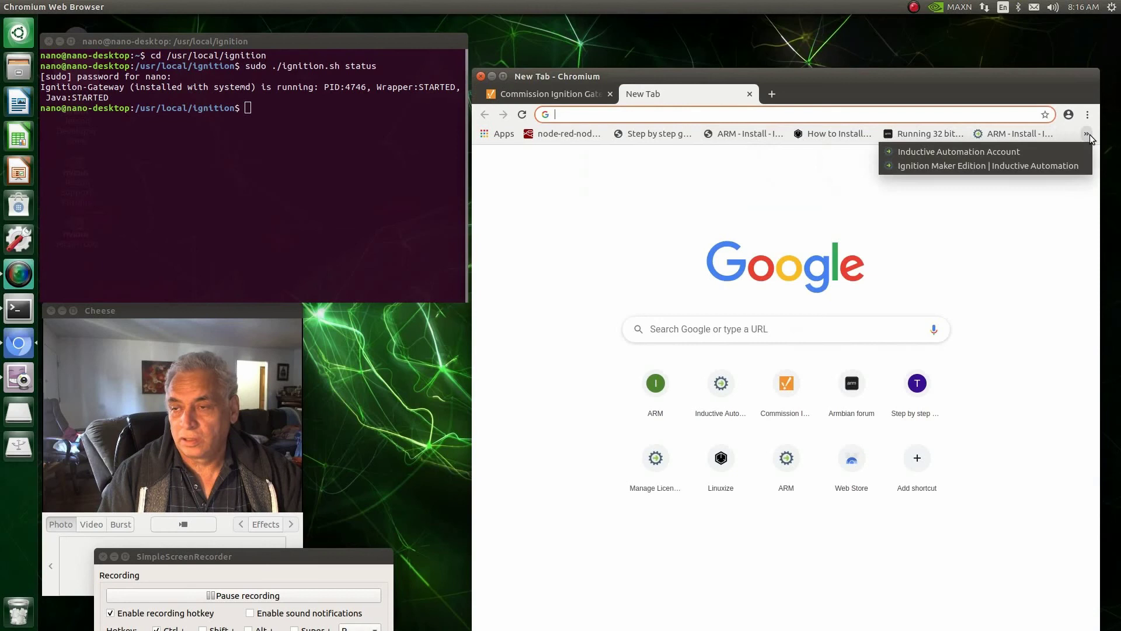
{"action": "left_click", "coordinate": [979, 167]}
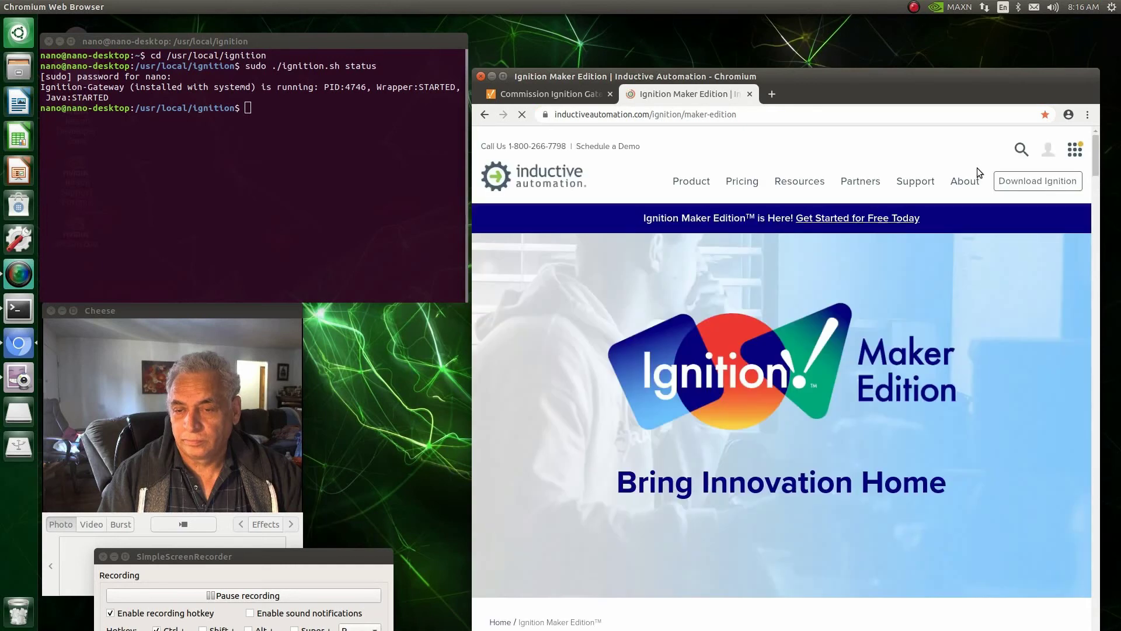
{"action": "scroll", "coordinate": [772, 359], "scroll_direction": "down", "scroll_amount": 3}
{"action": "scroll", "coordinate": [779, 390], "scroll_direction": "down", "scroll_amount": 5}
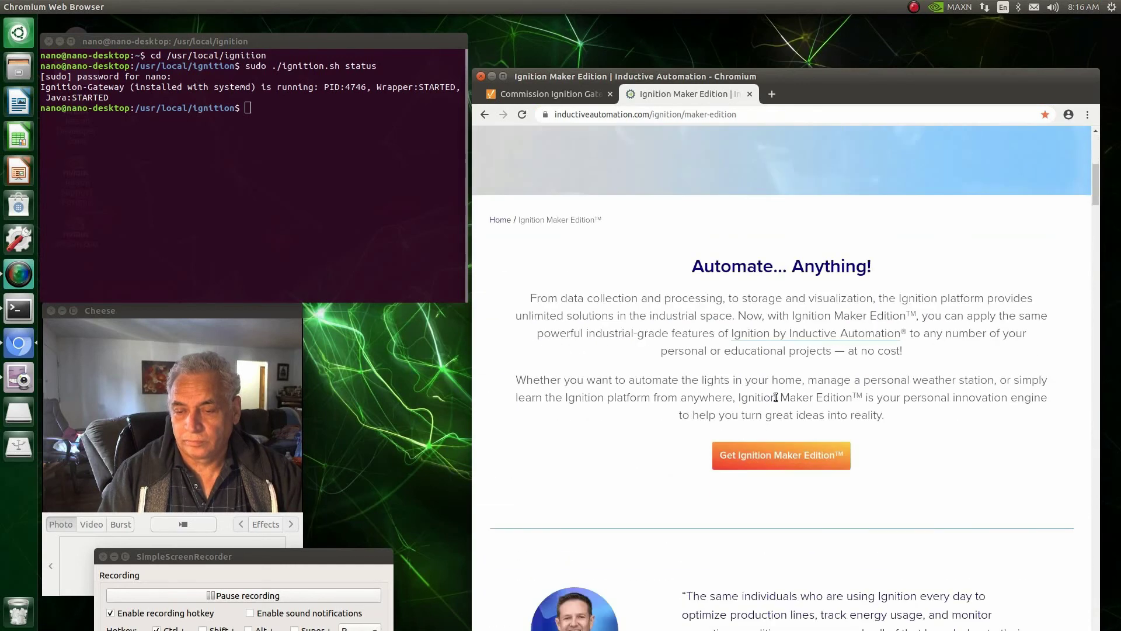
{"action": "left_click", "coordinate": [769, 456]}
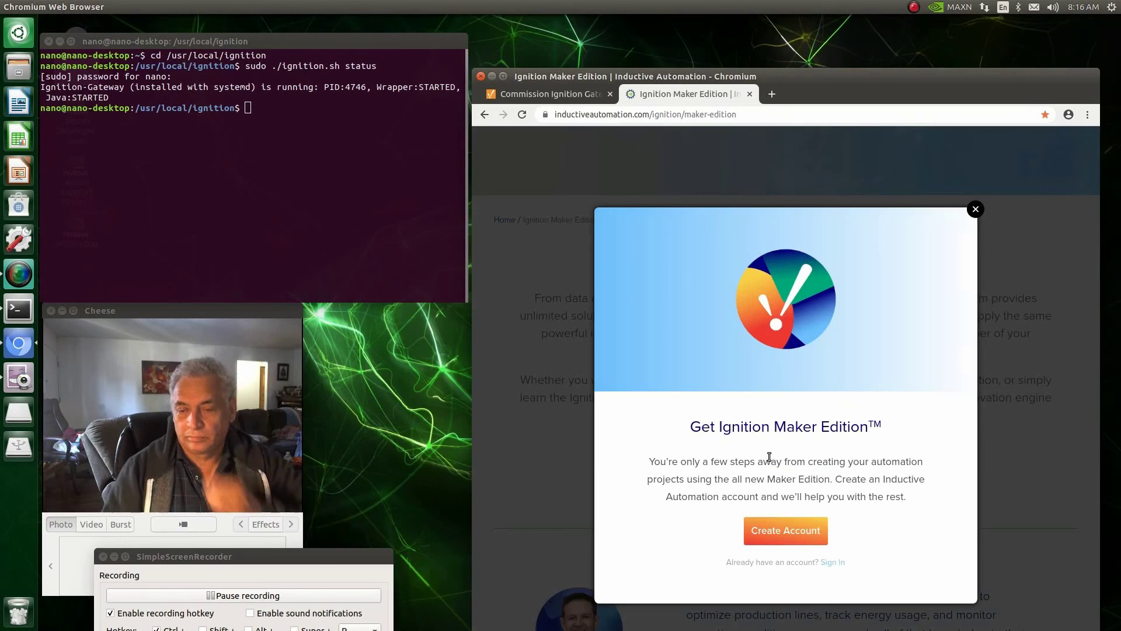
{"action": "left_click", "coordinate": [828, 563]}
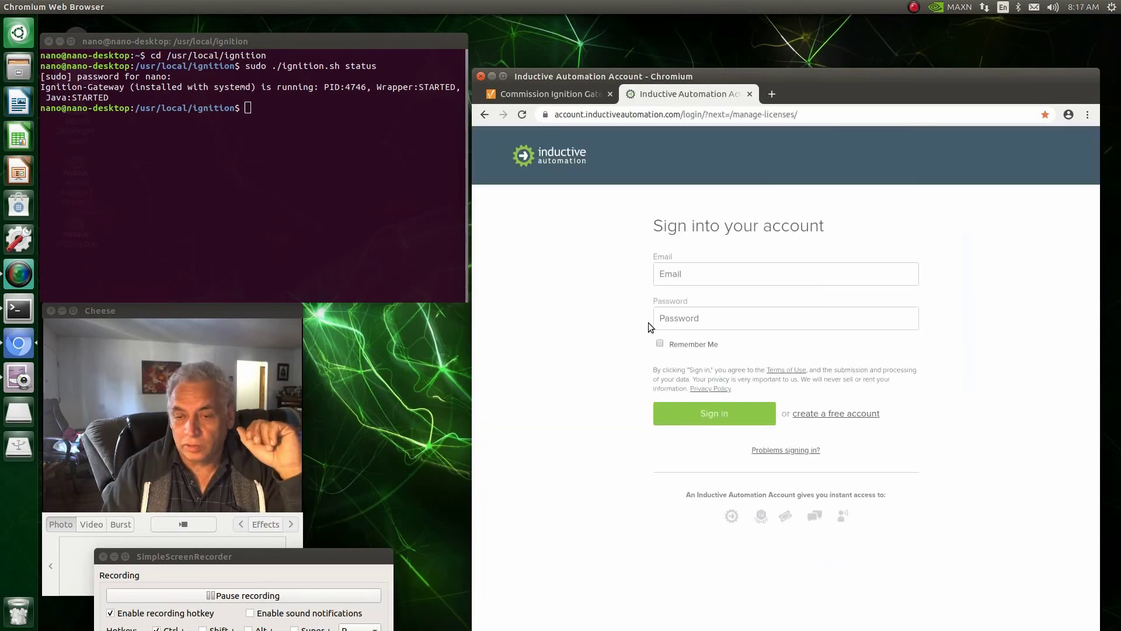
Step: Sign in with the saved account e-mail and the account password
{"action": "left_click", "coordinate": [673, 271]}
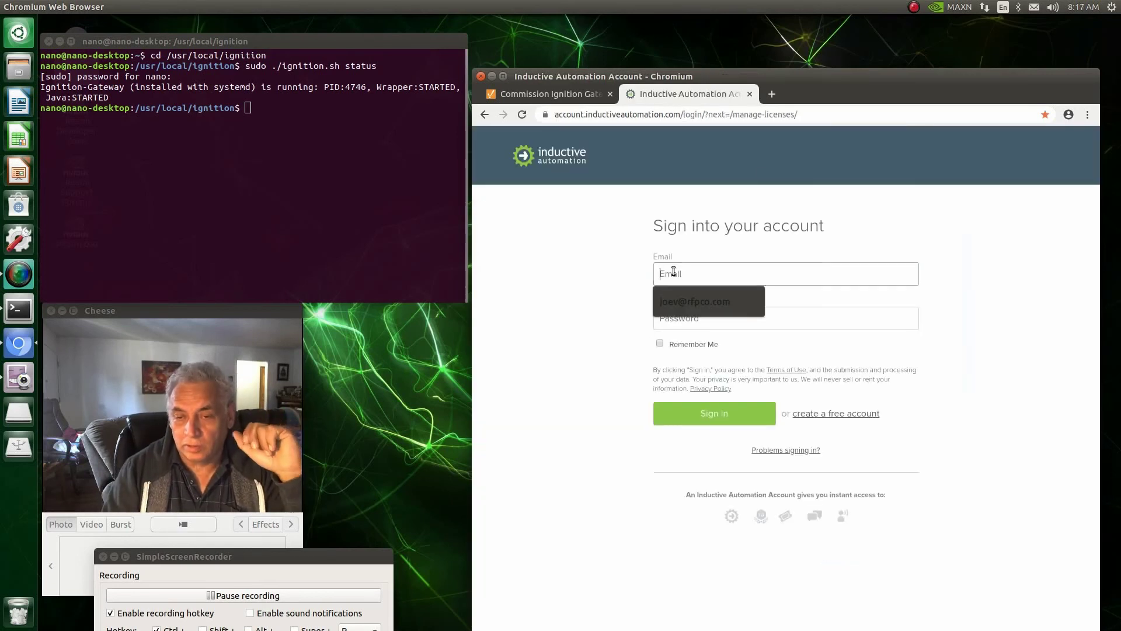
{"action": "left_click", "coordinate": [684, 303]}
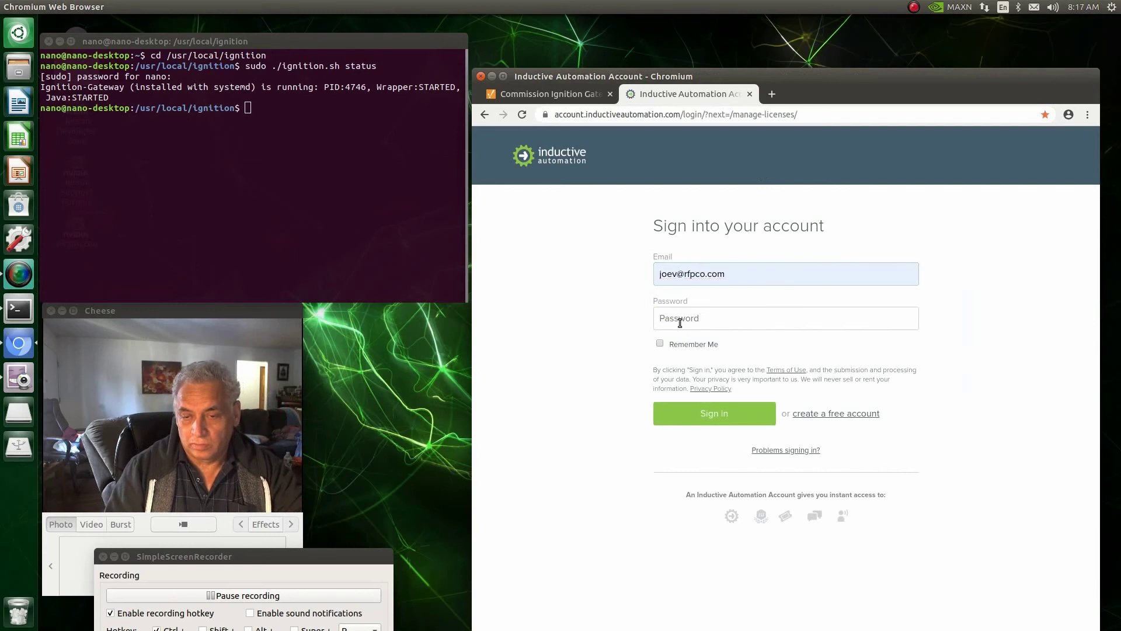
{"action": "left_click", "coordinate": [678, 320]}
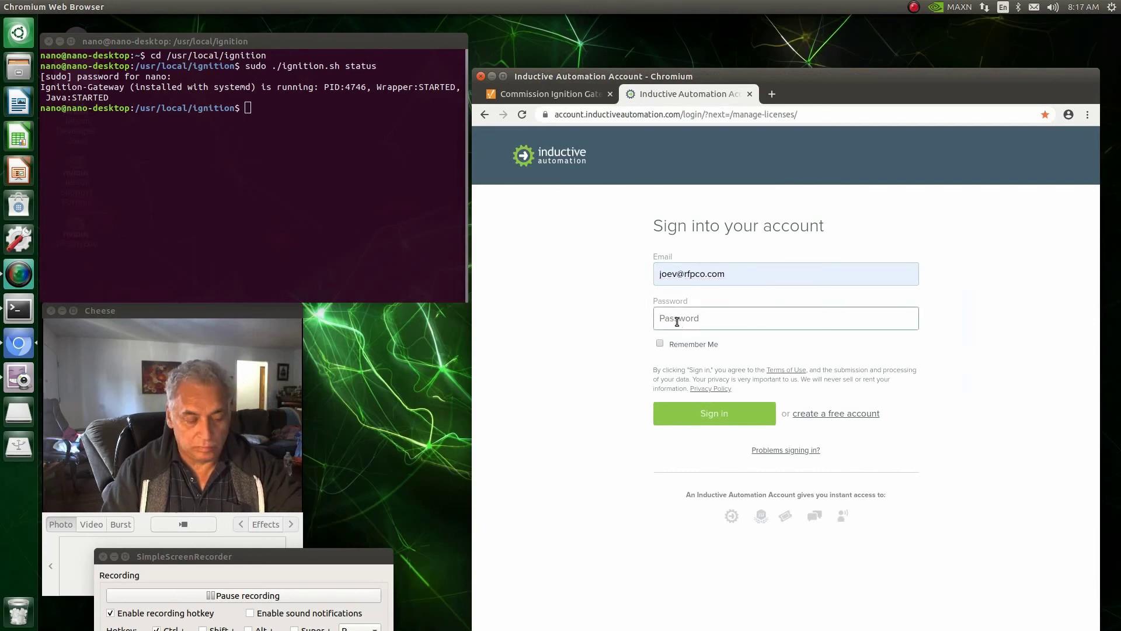
{"action": "type", "text": "•"}
{"action": "key", "text": "BackSpace"}
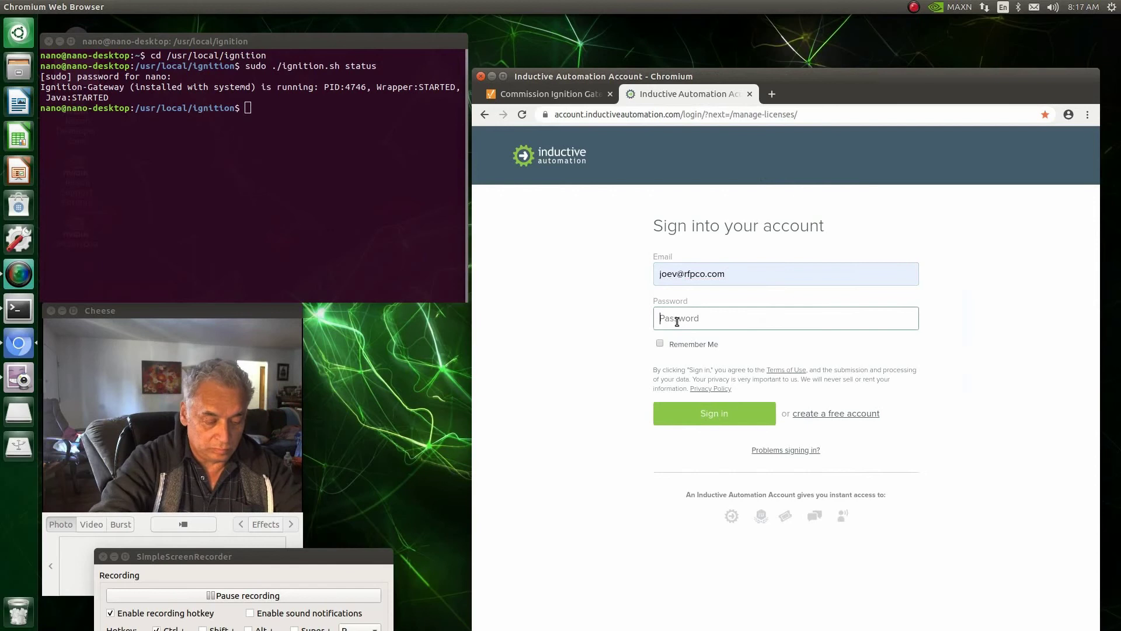
{"action": "type", "text": "••"}
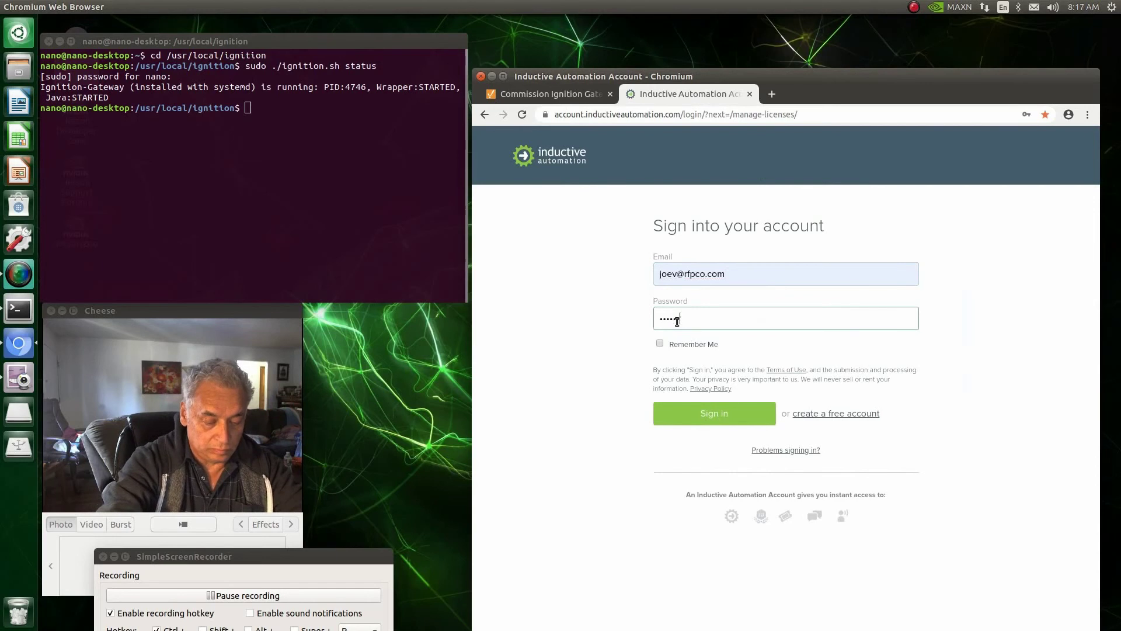
{"action": "type", "text": "•••••••"}
{"action": "key", "text": "Return"}
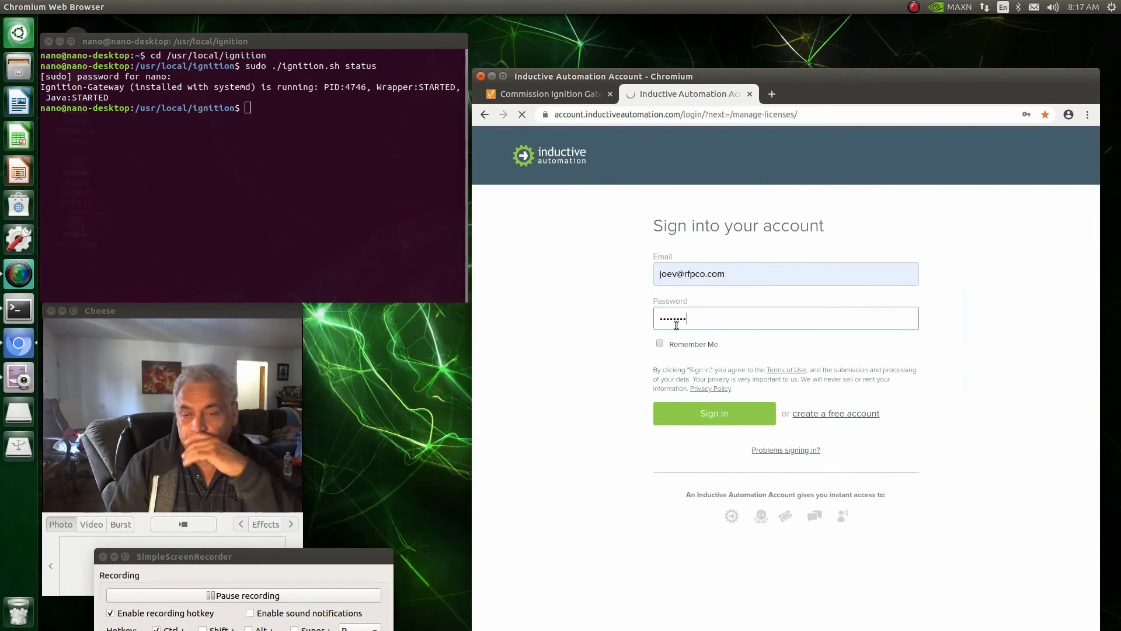
{"action": "left_click", "coordinate": [711, 415]}
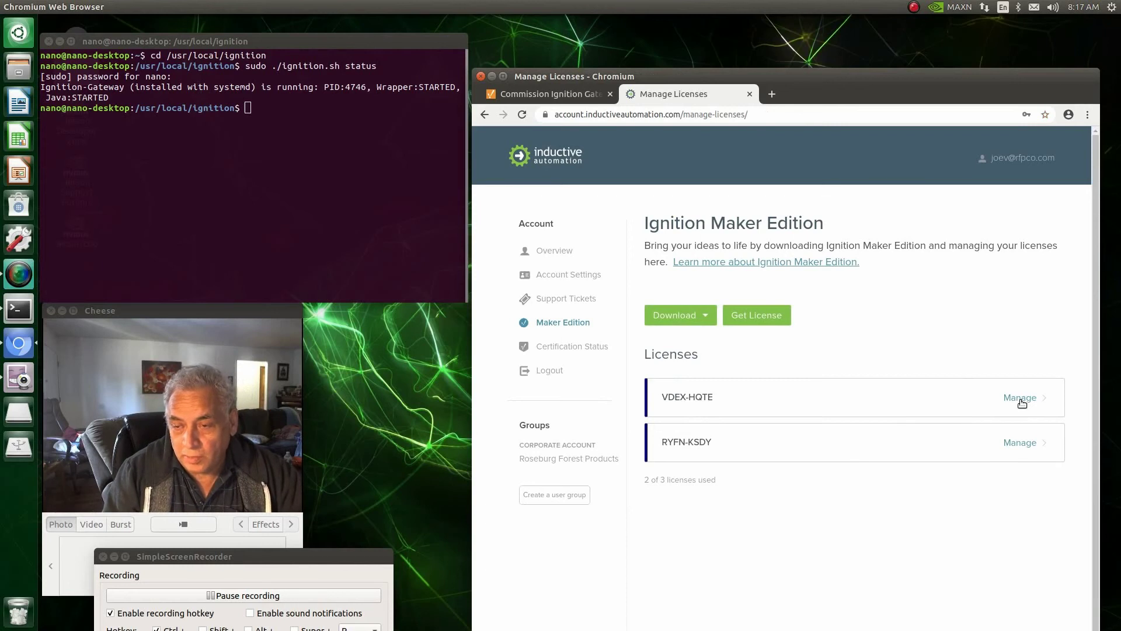
Step: Regenerate the first license's activation token and paste its license key into the gateway
{"action": "left_click", "coordinate": [1021, 399]}
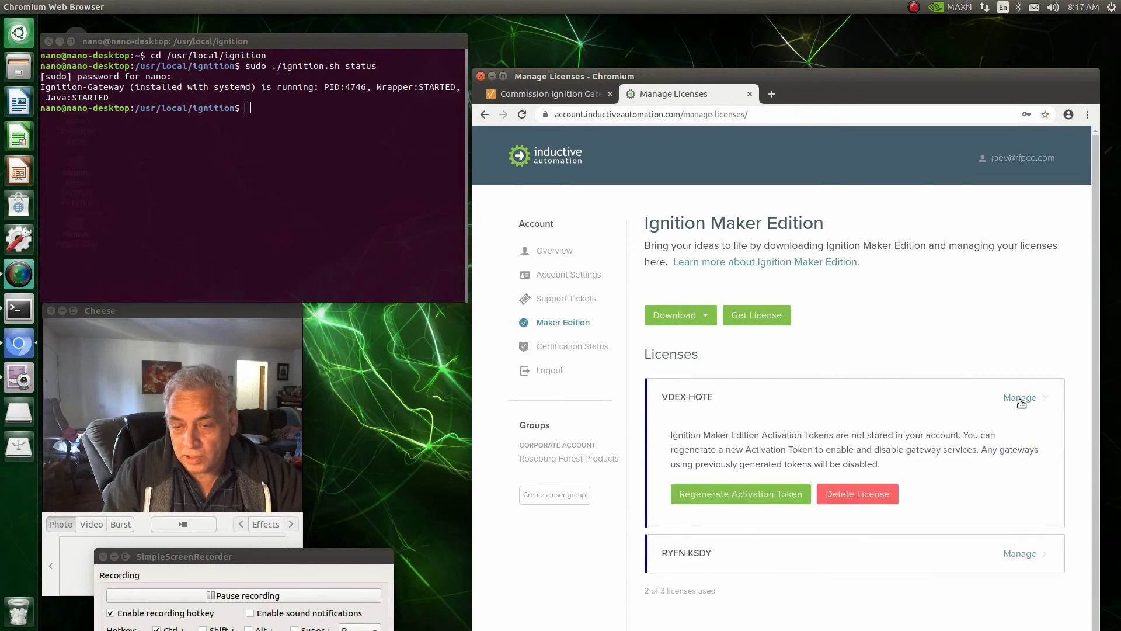
{"action": "left_click", "coordinate": [747, 498]}
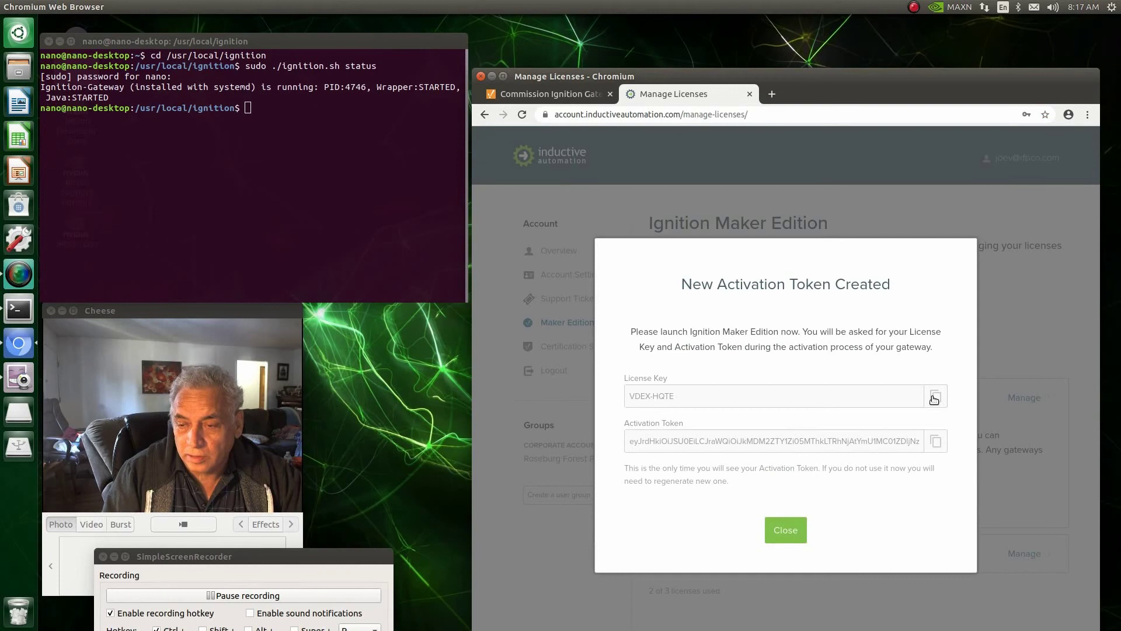
{"action": "left_click", "coordinate": [937, 397]}
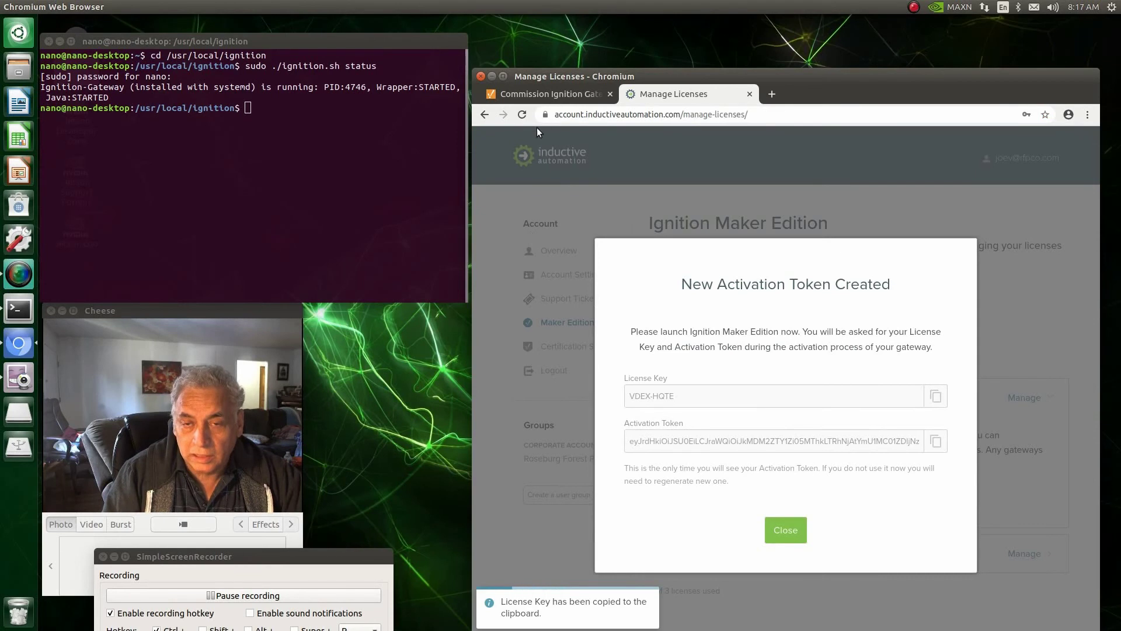
{"action": "left_click", "coordinate": [547, 93]}
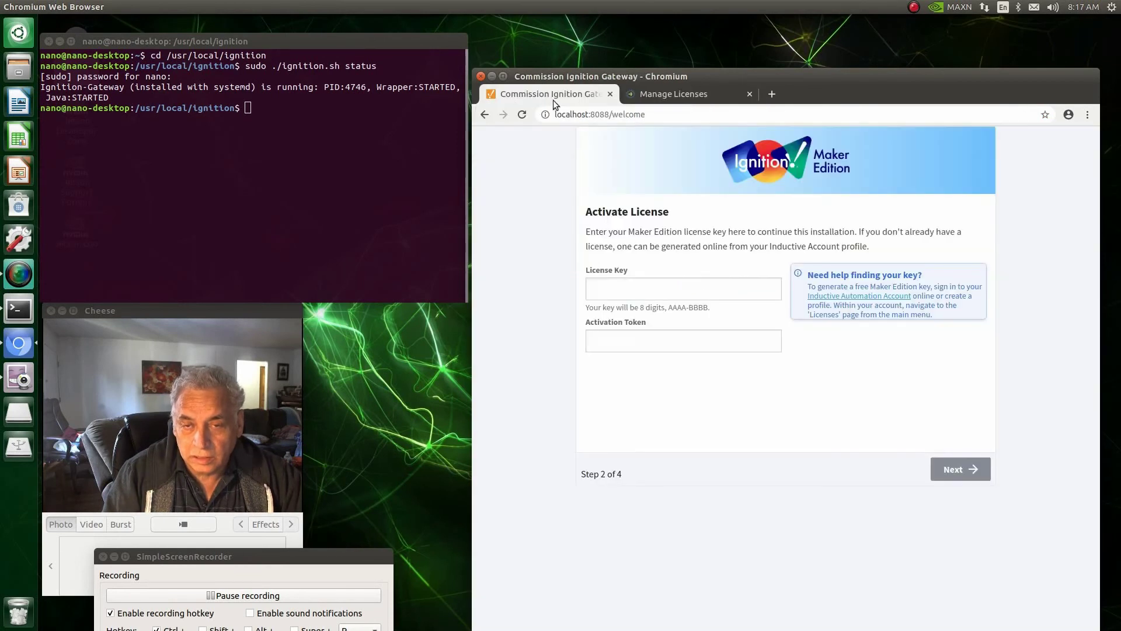
{"action": "left_click", "coordinate": [591, 288]}
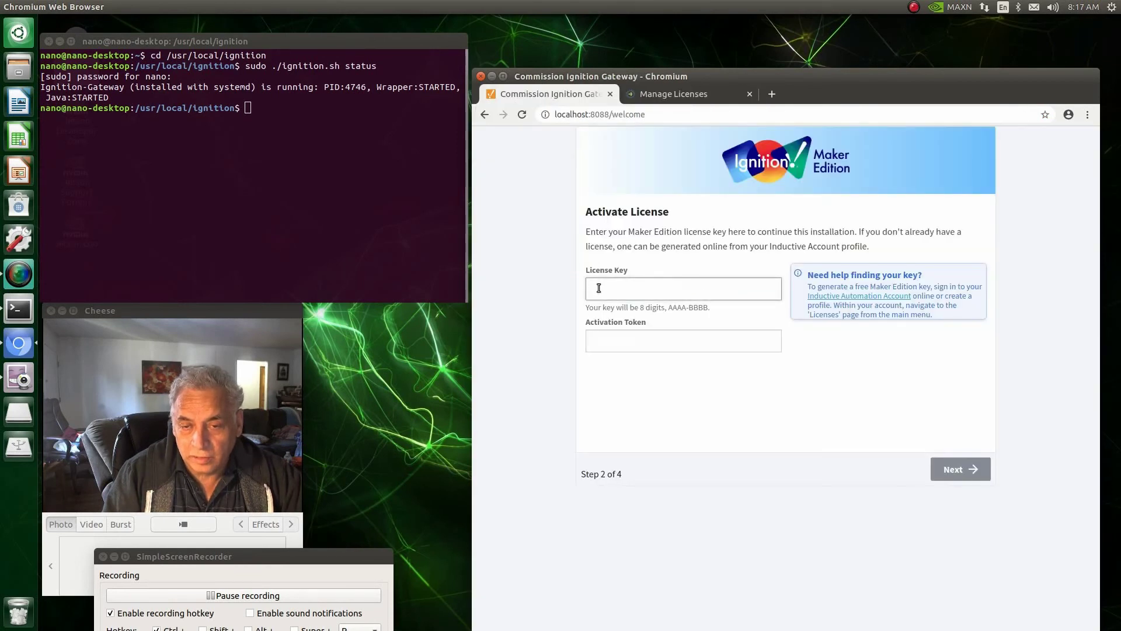
{"action": "right_click", "coordinate": [598, 287]}
{"action": "left_click", "coordinate": [628, 362]}
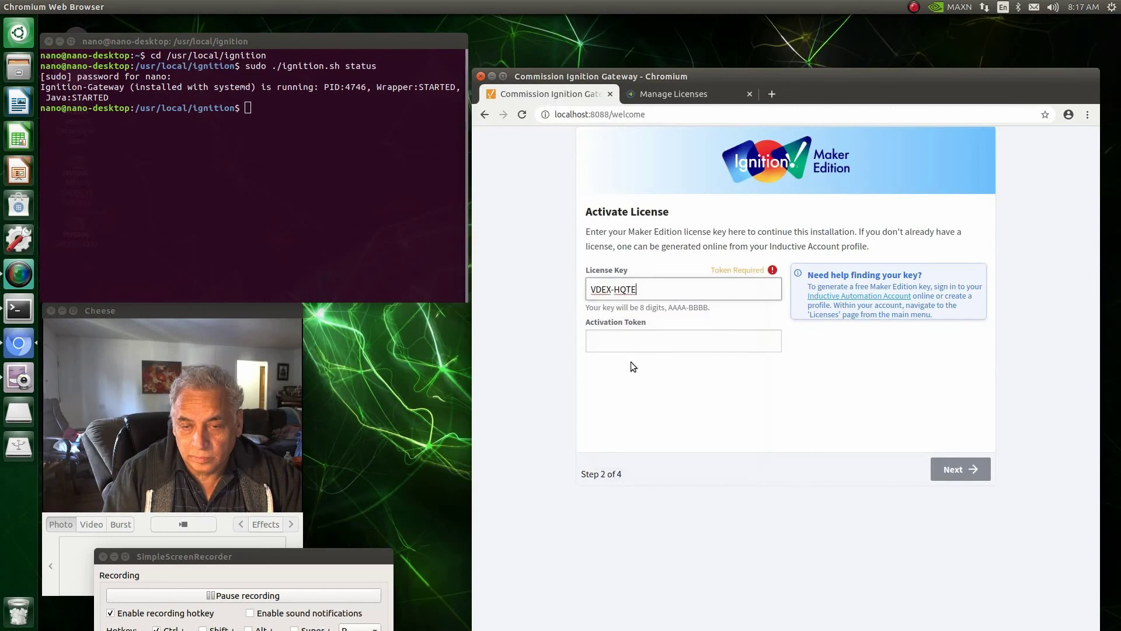
Step: Paste the new activation token into the gateway and continue to user creation
{"action": "left_click", "coordinate": [714, 93]}
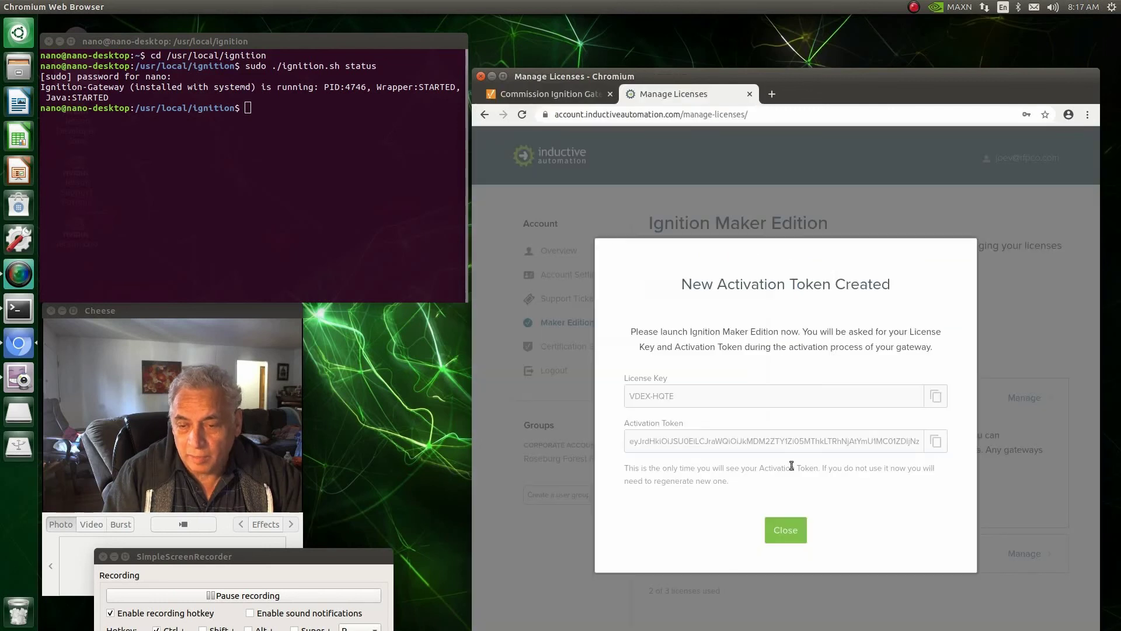
{"action": "left_click", "coordinate": [937, 442]}
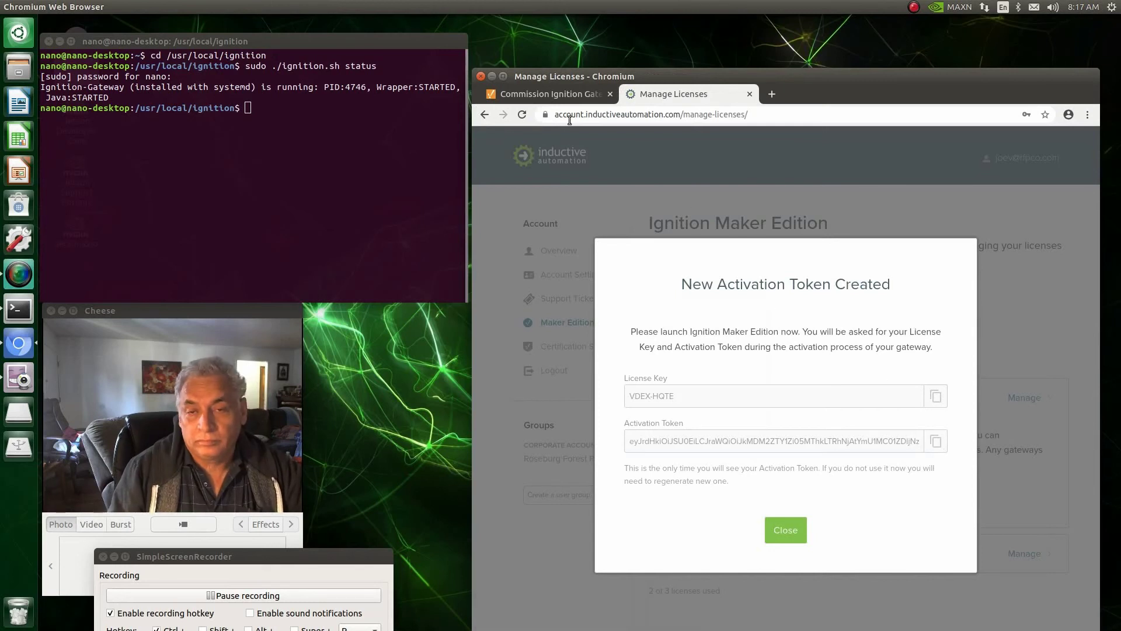
{"action": "left_click", "coordinate": [552, 95]}
{"action": "left_click", "coordinate": [604, 342]}
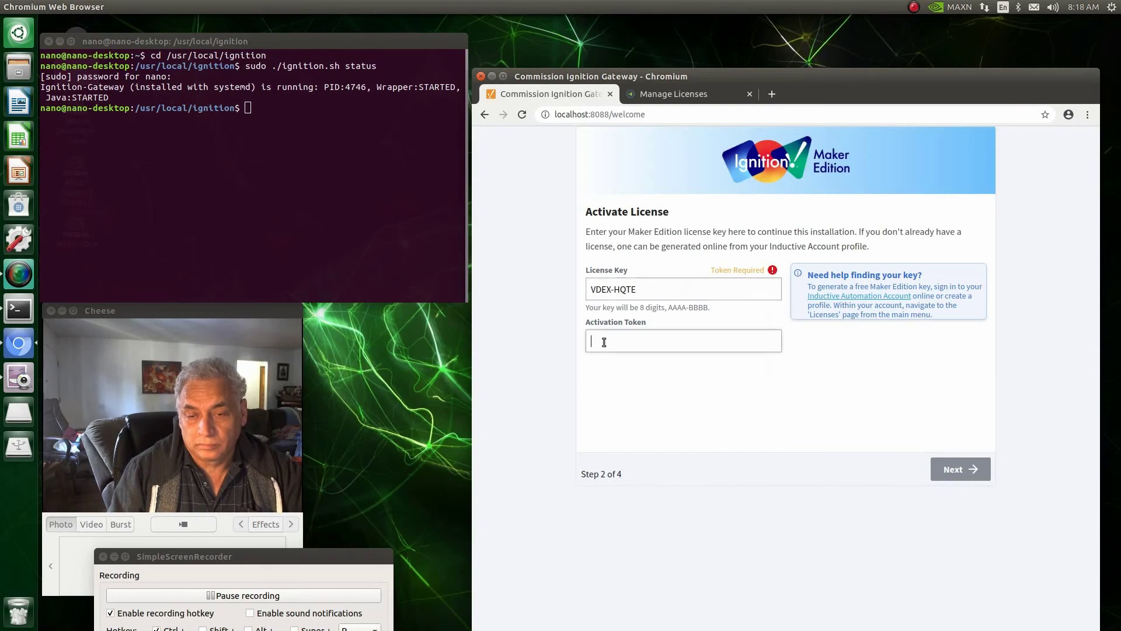
{"action": "right_click", "coordinate": [604, 342]}
{"action": "left_click", "coordinate": [643, 415]}
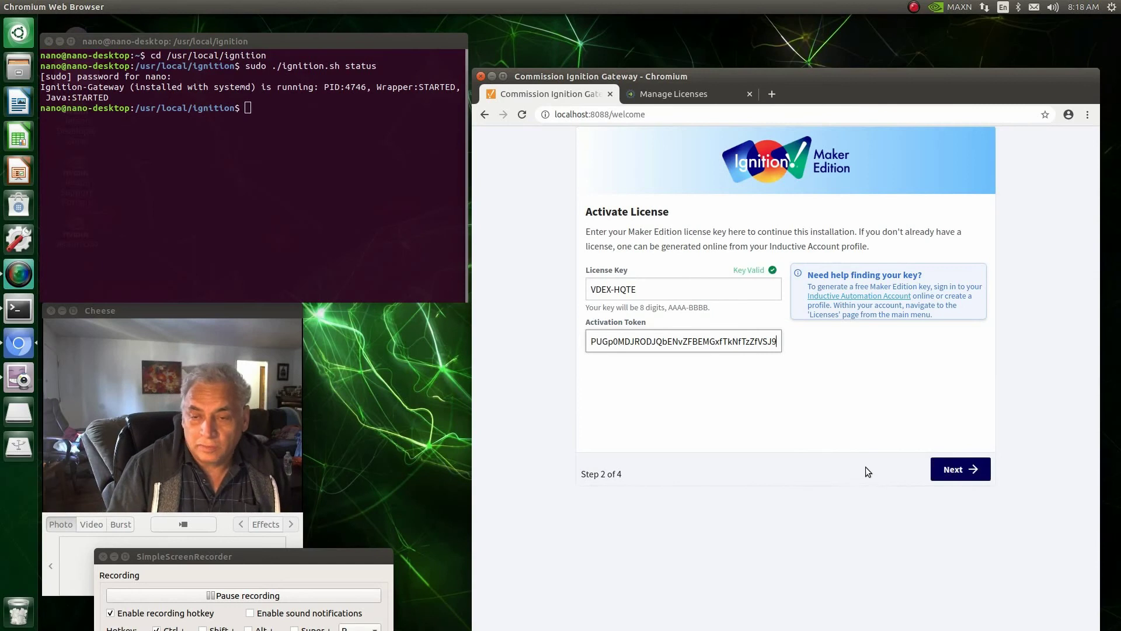
{"action": "left_click", "coordinate": [941, 467]}
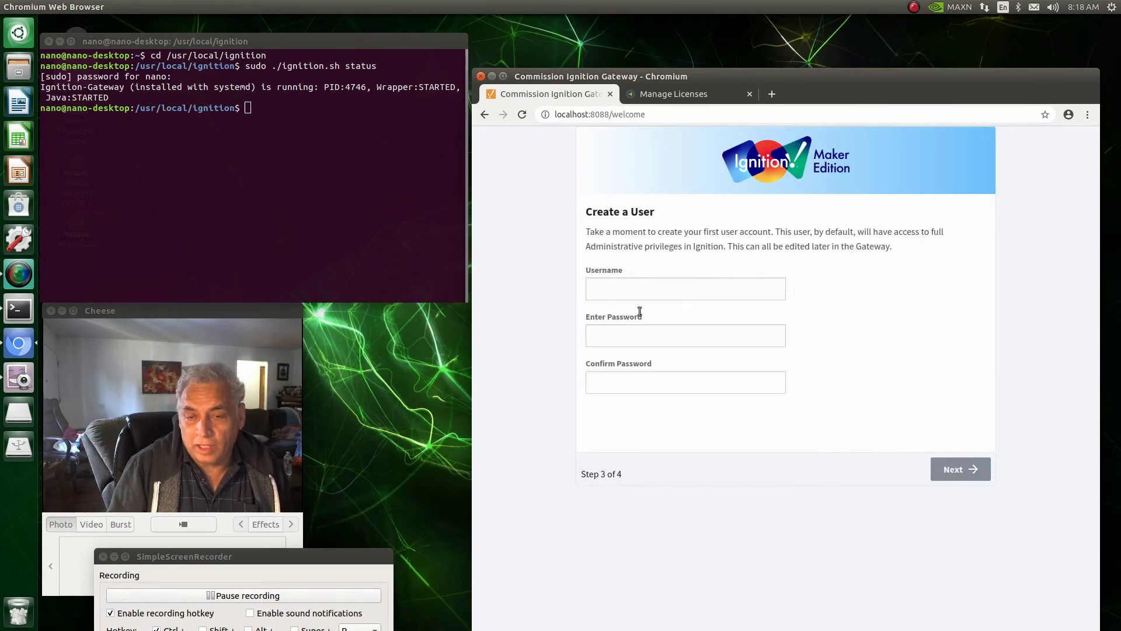
Step: Autofill the admin username, enter a password, and try to continue
{"action": "left_click", "coordinate": [617, 289]}
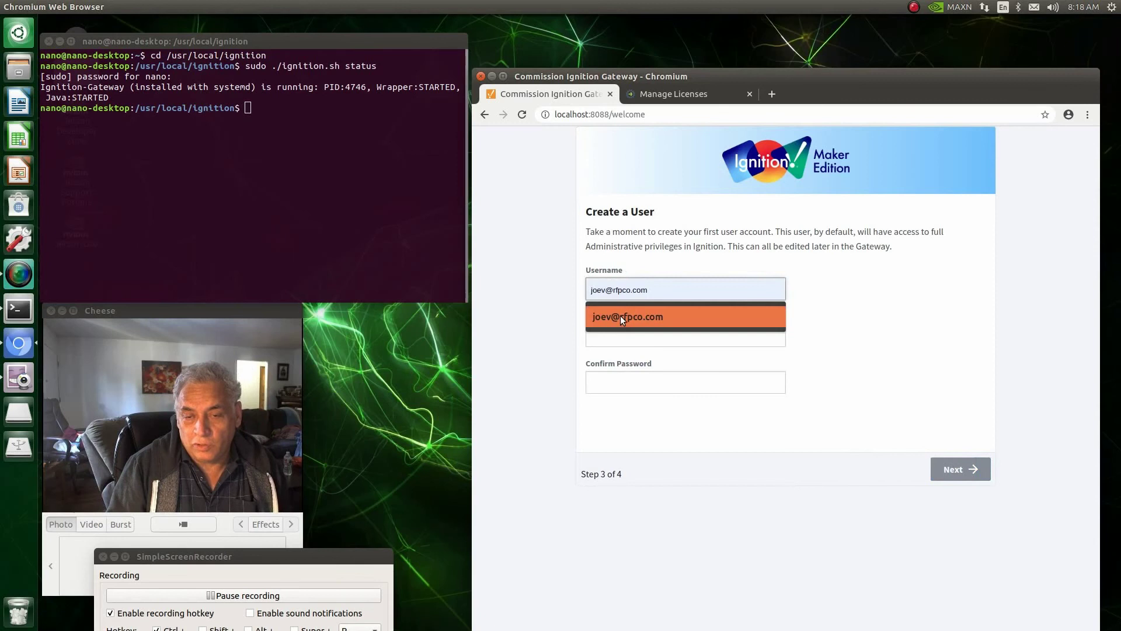
{"action": "left_click", "coordinate": [620, 316]}
{"action": "left_click", "coordinate": [613, 337]}
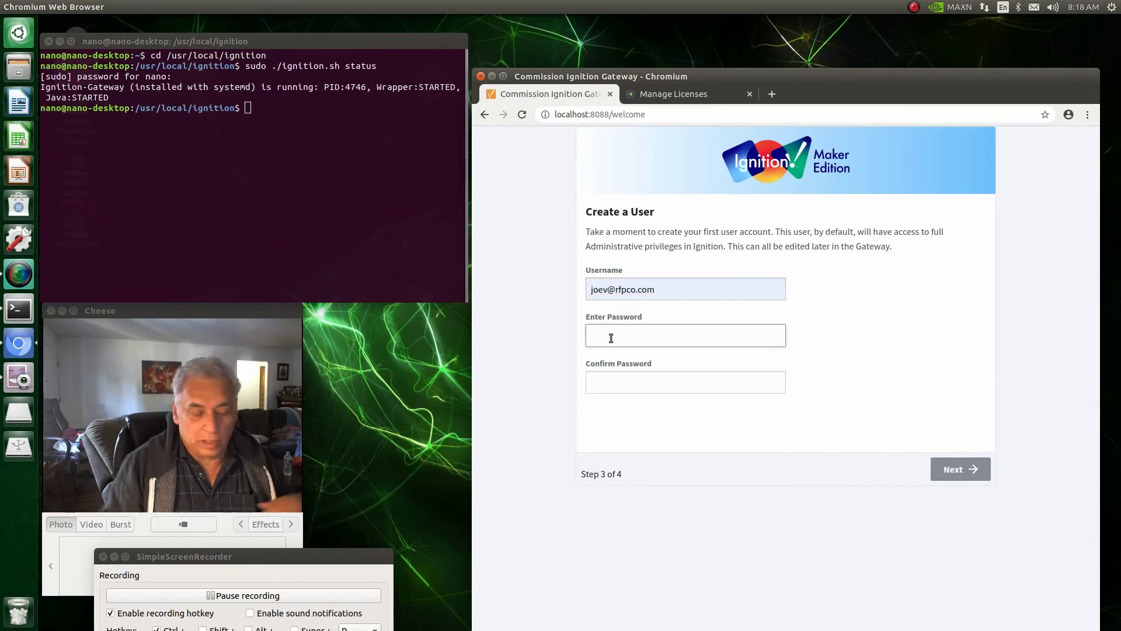
{"action": "type", "text": "••"}
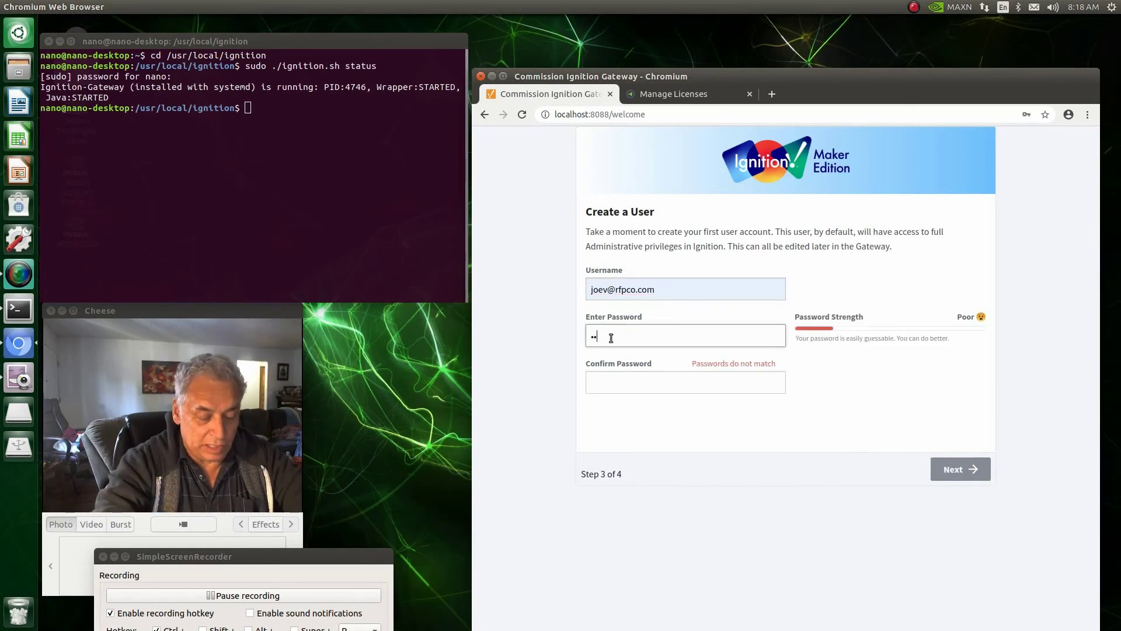
{"action": "type", "text": "•••••"}
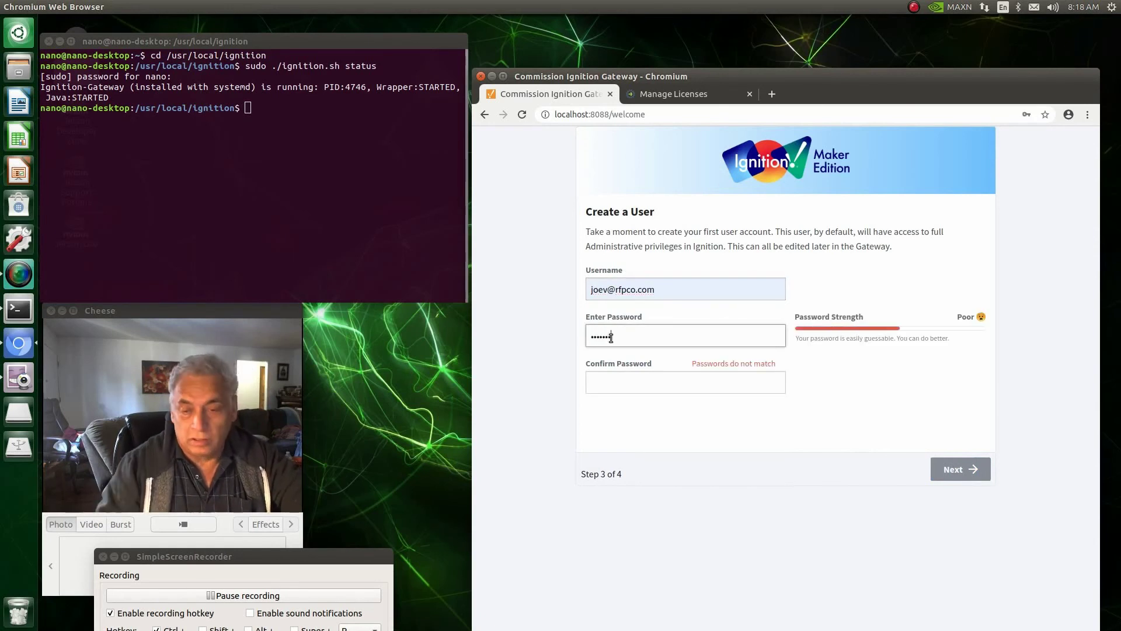
{"action": "left_click", "coordinate": [597, 388]}
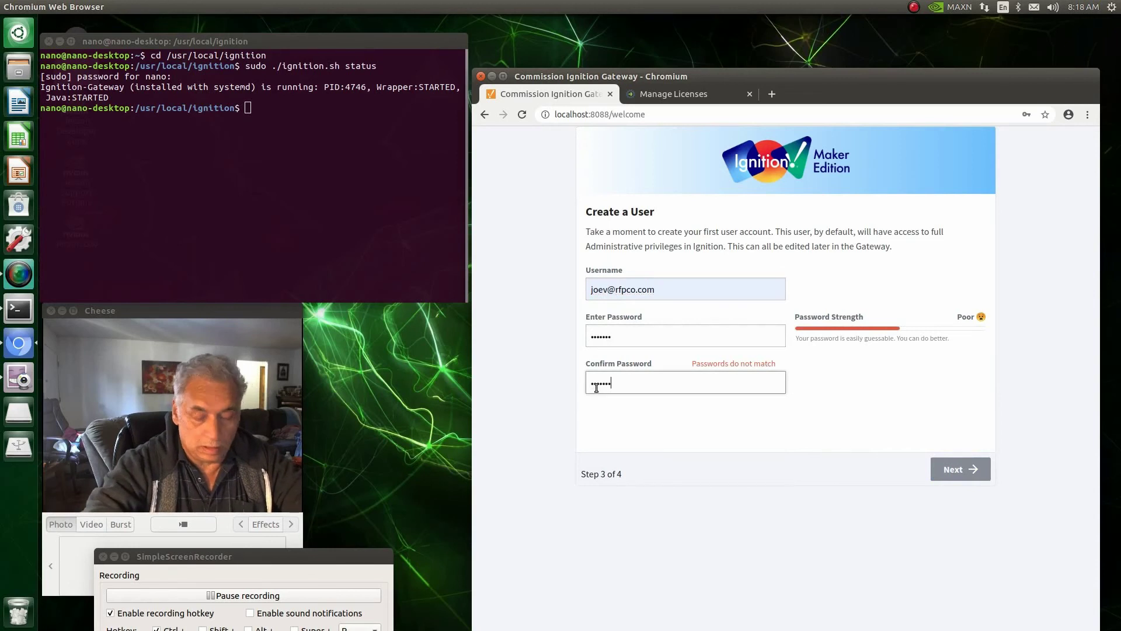
{"action": "left_click", "coordinate": [949, 472]}
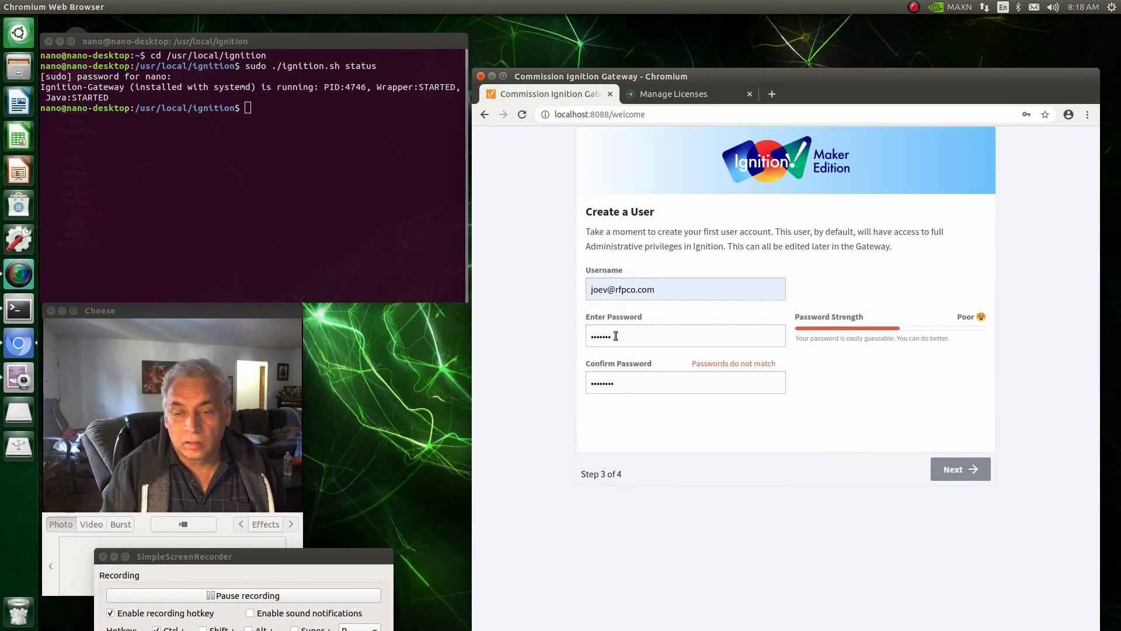
Step: Retype the password identically in both password fields and continue to HTTP Configuration
{"action": "left_click_drag", "start_coordinate": [615, 335], "coordinate": [556, 340]}
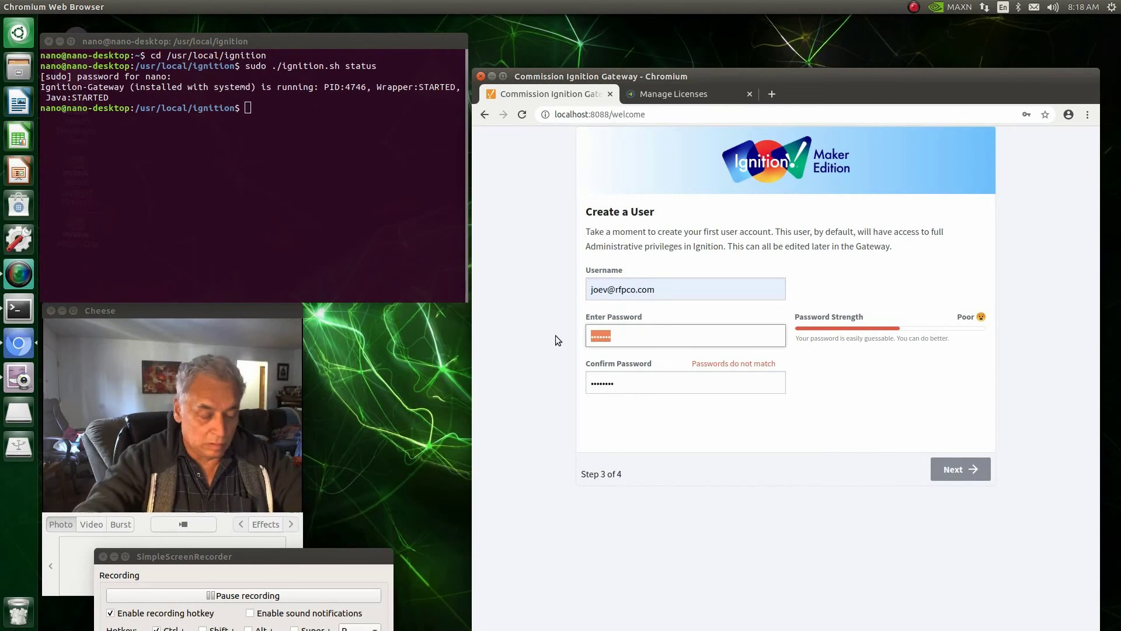
{"action": "type", "text": "pass"}
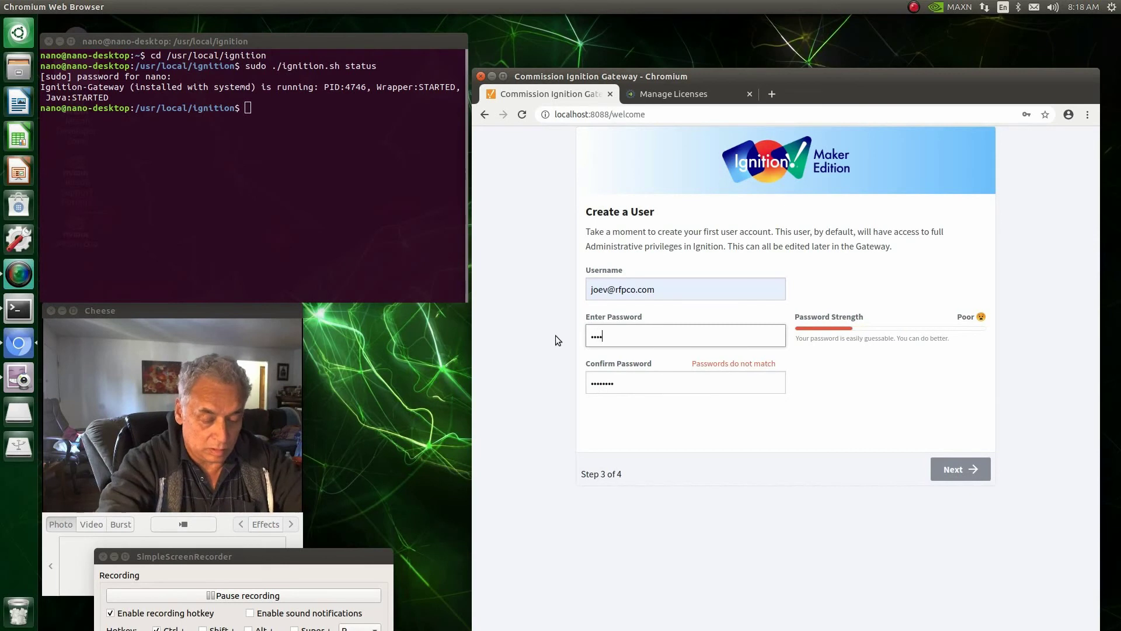
{"action": "type", "text": "word"}
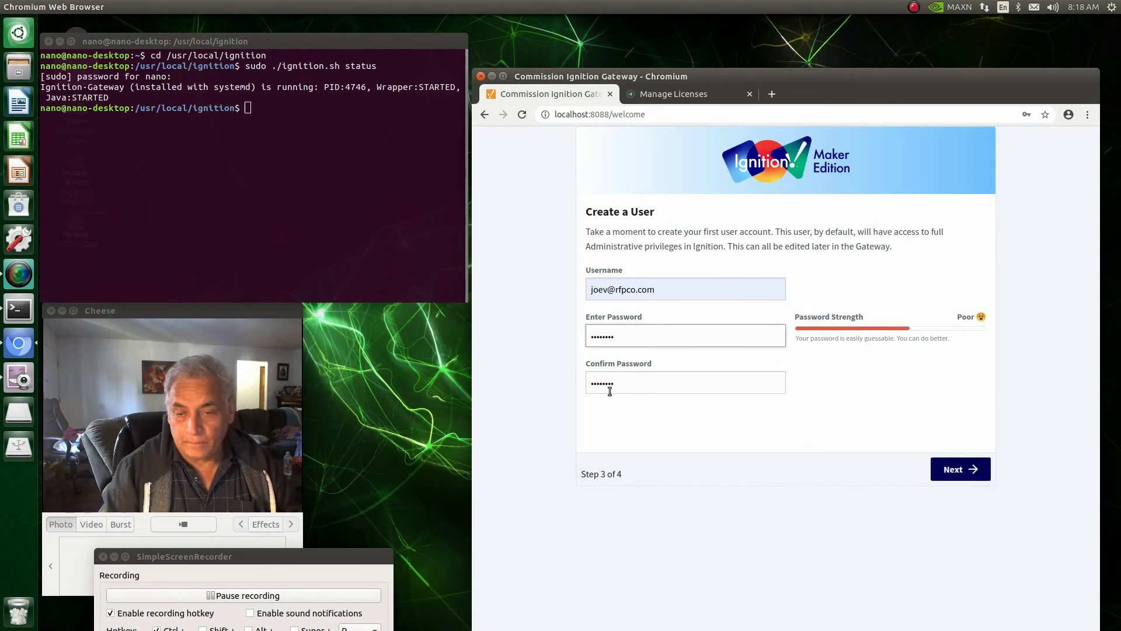
{"action": "left_click_drag", "start_coordinate": [621, 384], "coordinate": [571, 386]}
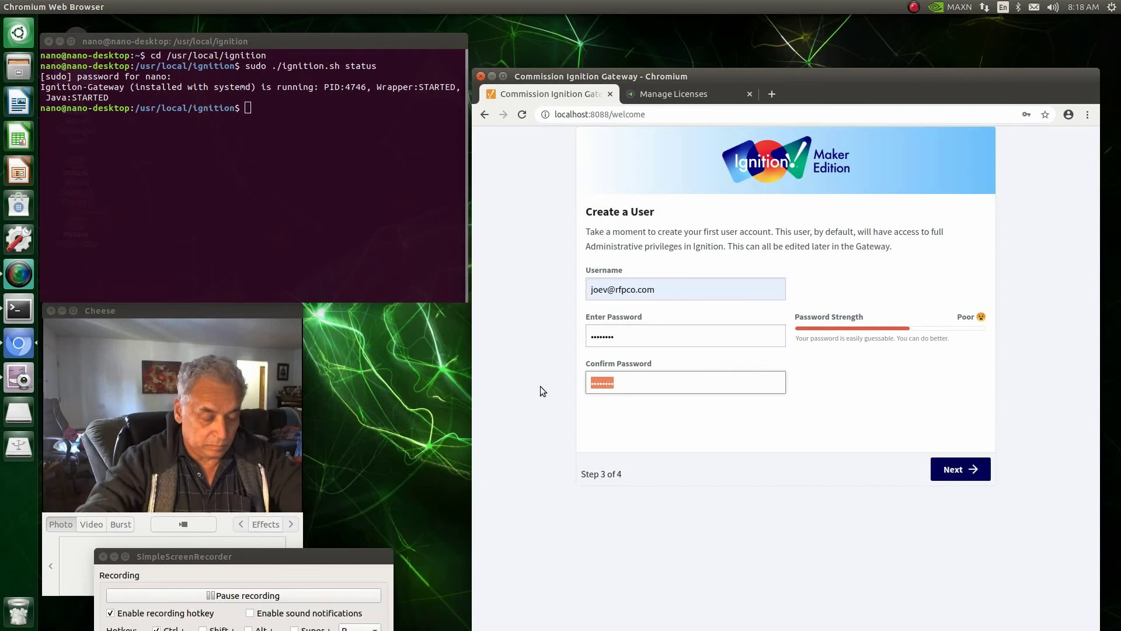
{"action": "type", "text": "passw"}
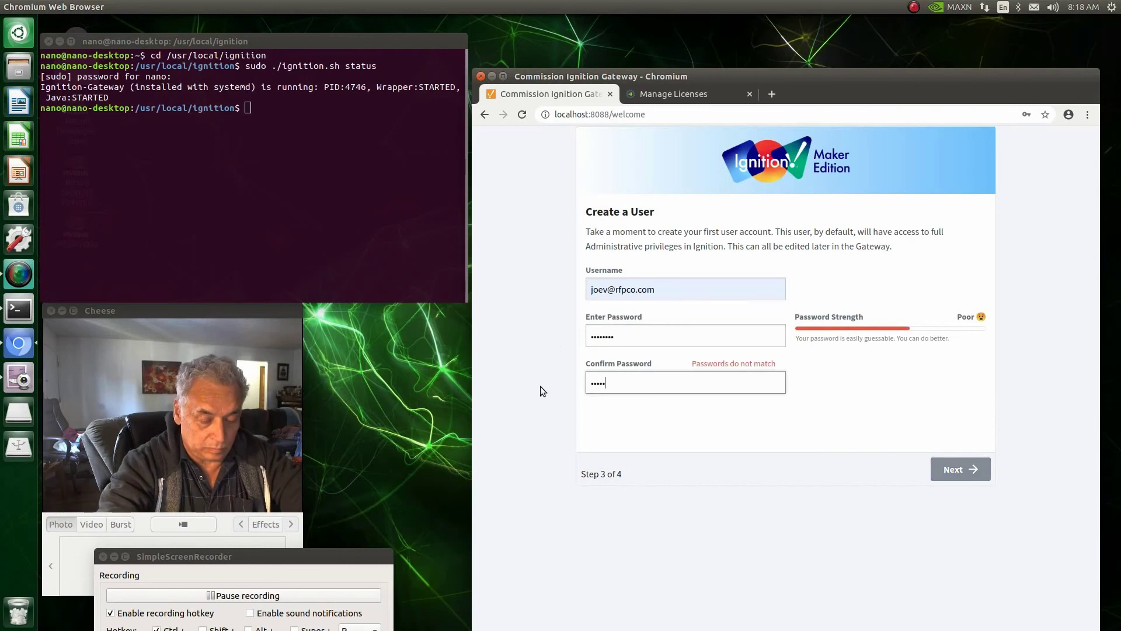
{"action": "type", "text": "ord"}
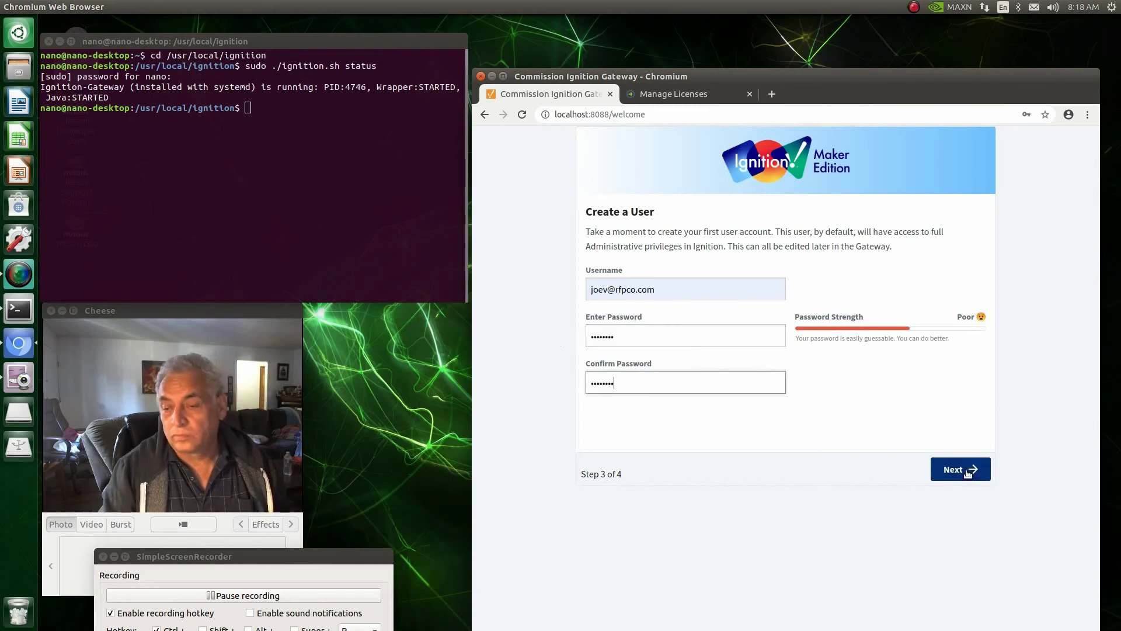
{"action": "left_click", "coordinate": [966, 470]}
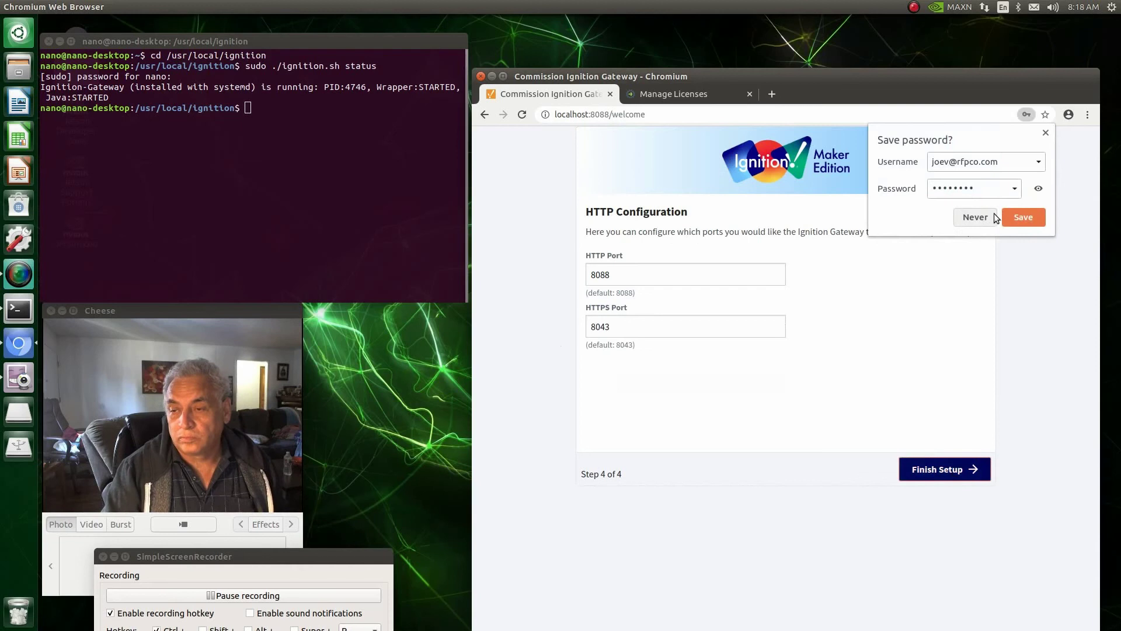
Step: Decline saving the browser password, finish setup, and start the gateway to its Maker Edition home page
{"action": "left_click", "coordinate": [984, 218]}
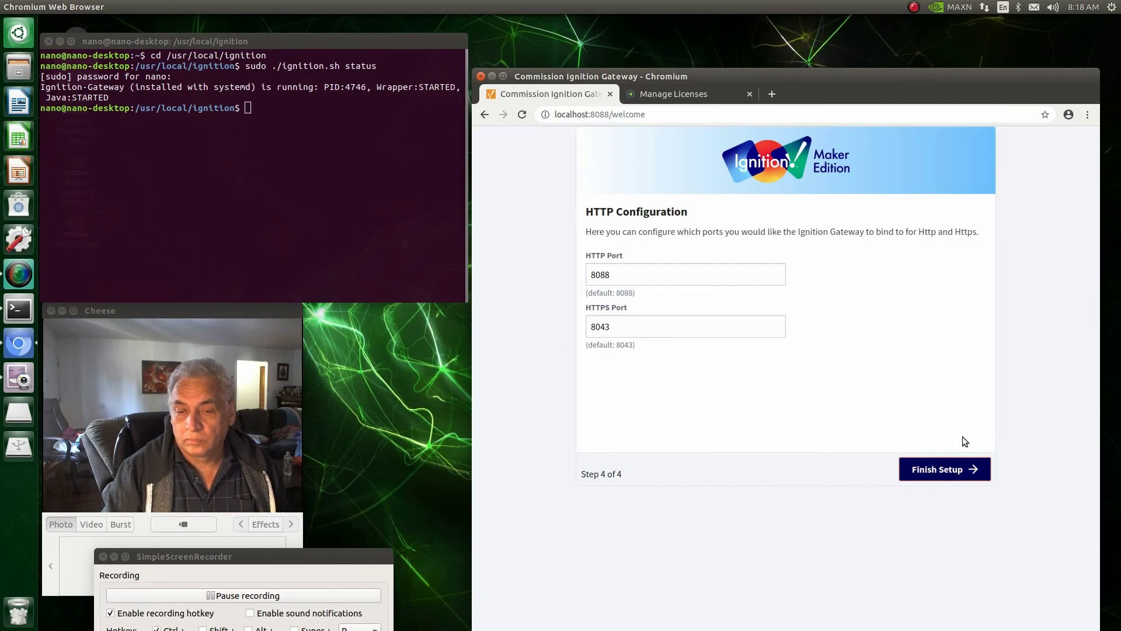
{"action": "left_click", "coordinate": [944, 472]}
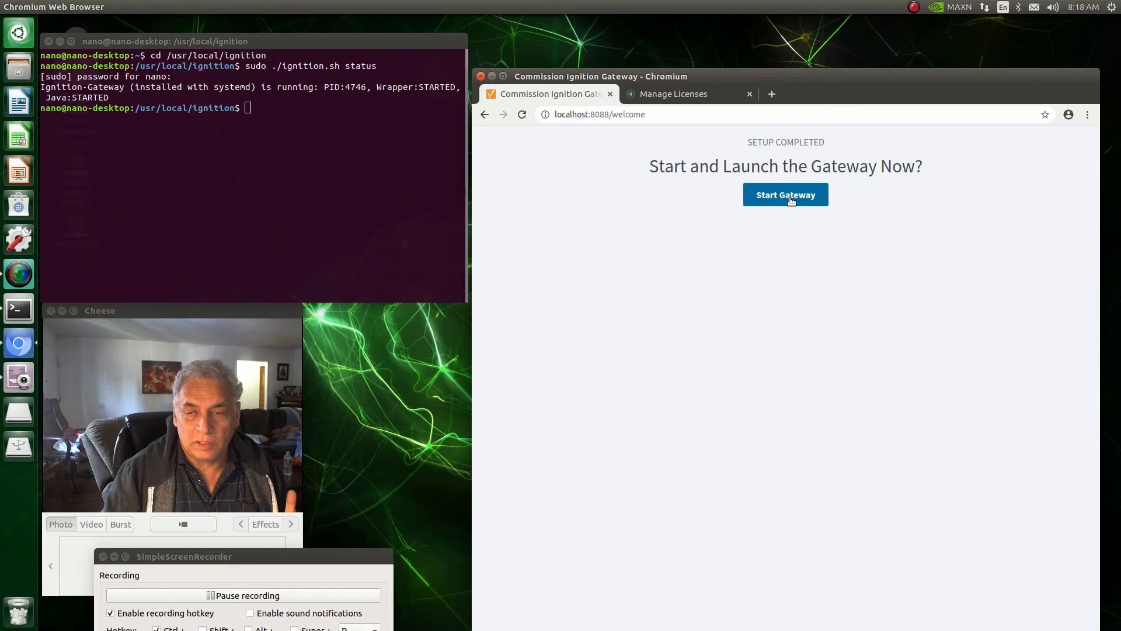
{"action": "left_click", "coordinate": [790, 199]}
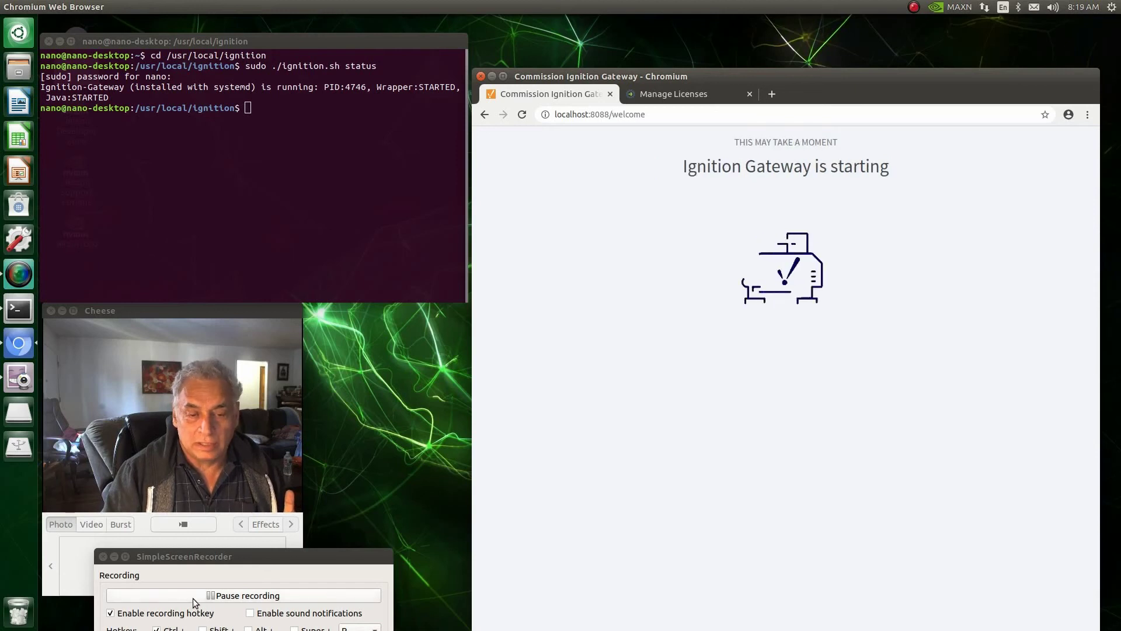
{"action": "left_click", "coordinate": [265, 595]}
{"action": "left_click_drag", "start_coordinate": [788, 75], "coordinate": [787, 25]}
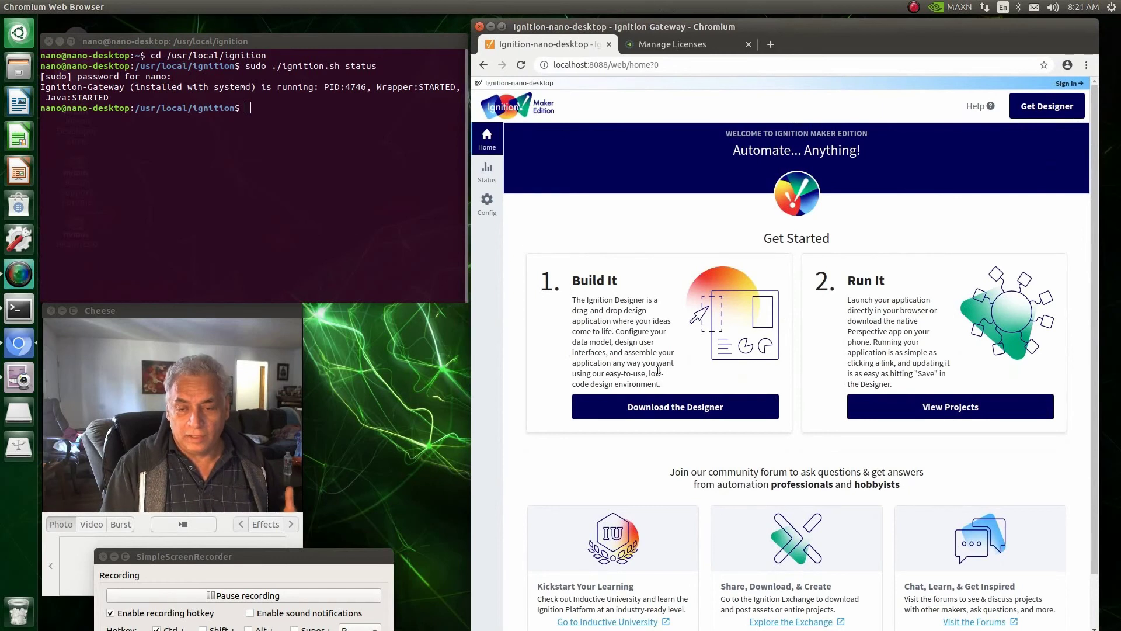
{"action": "scroll", "coordinate": [654, 517], "scroll_direction": "down", "scroll_amount": 2}
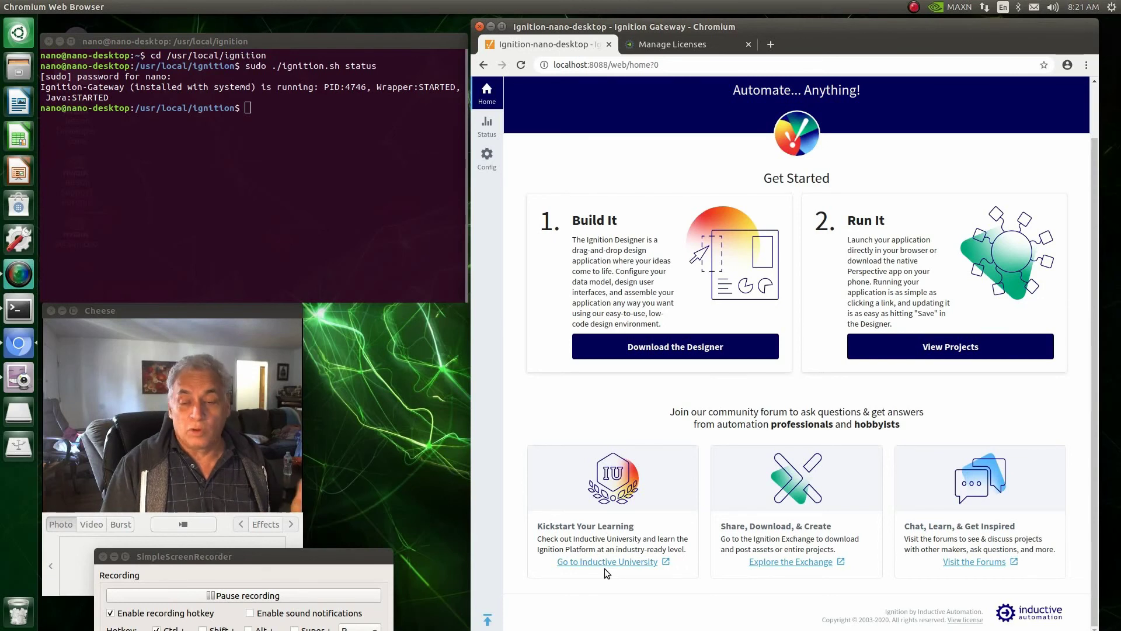
{"action": "left_click", "coordinate": [221, 598]}
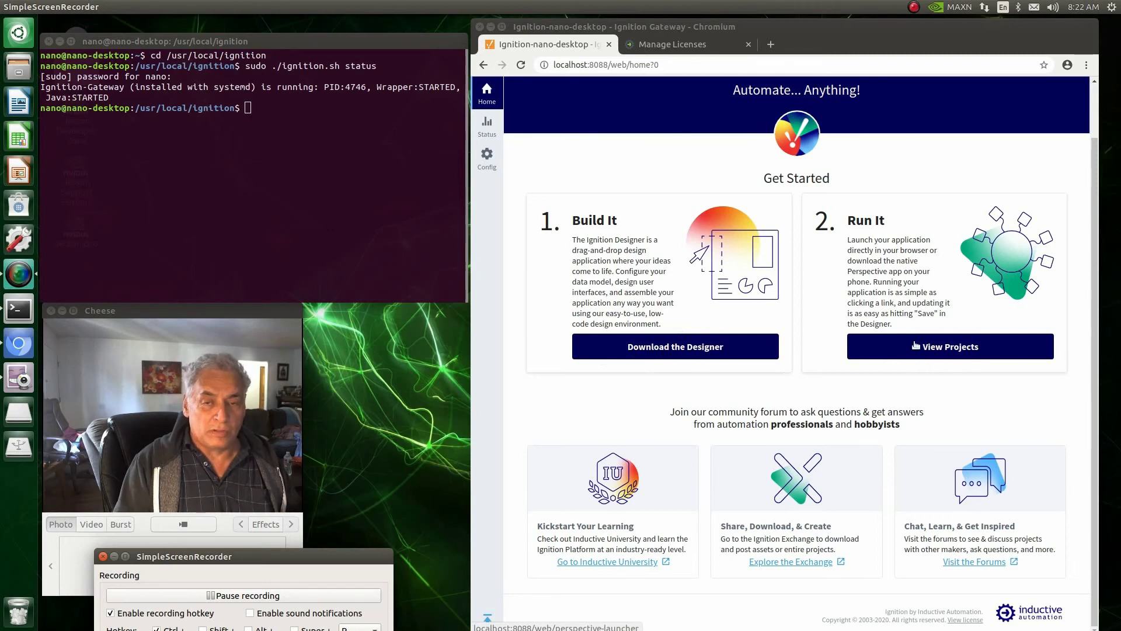
Step: Sign in to Status with the admin username and password and review the overview summary
{"action": "left_click", "coordinate": [489, 129]}
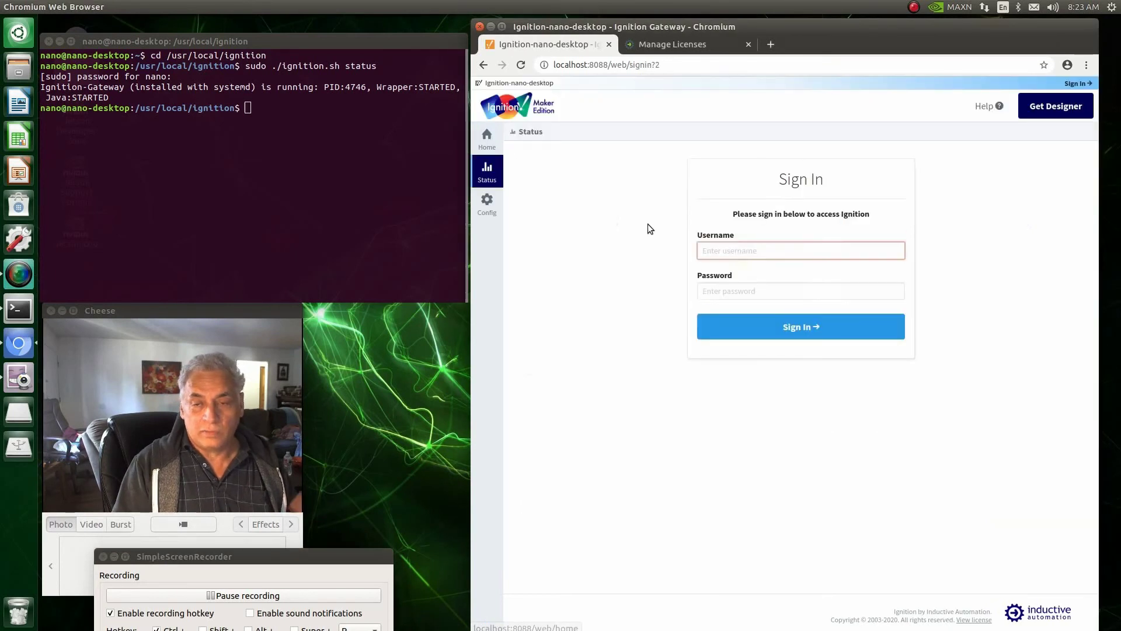
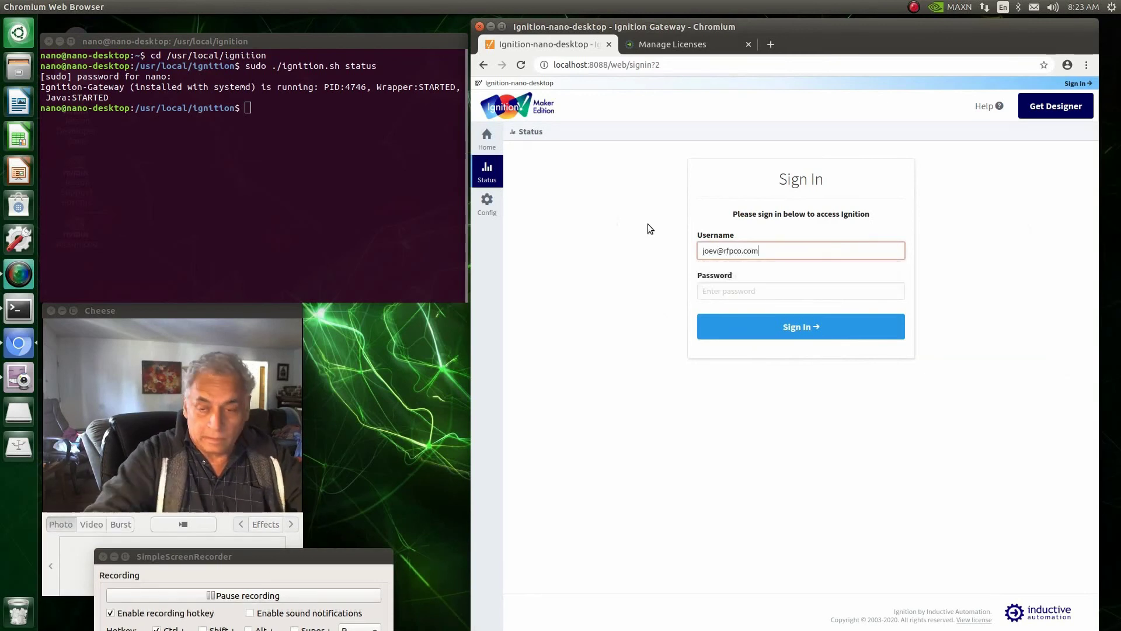
{"action": "left_click", "coordinate": [710, 291]}
{"action": "type", "text": "•"}
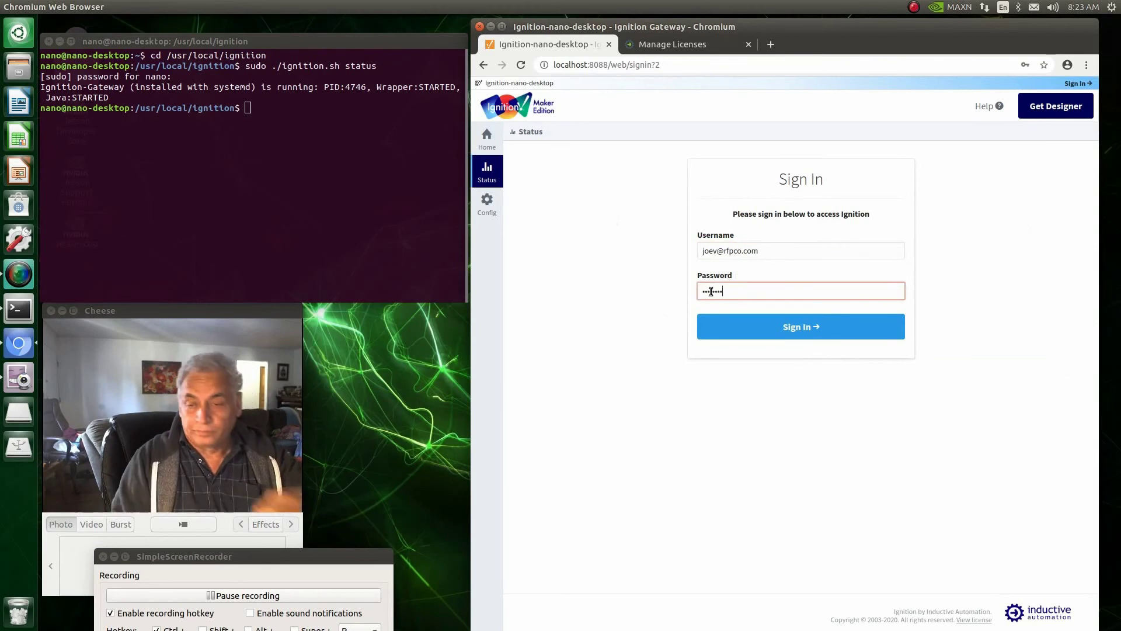
{"action": "left_click", "coordinate": [785, 329]}
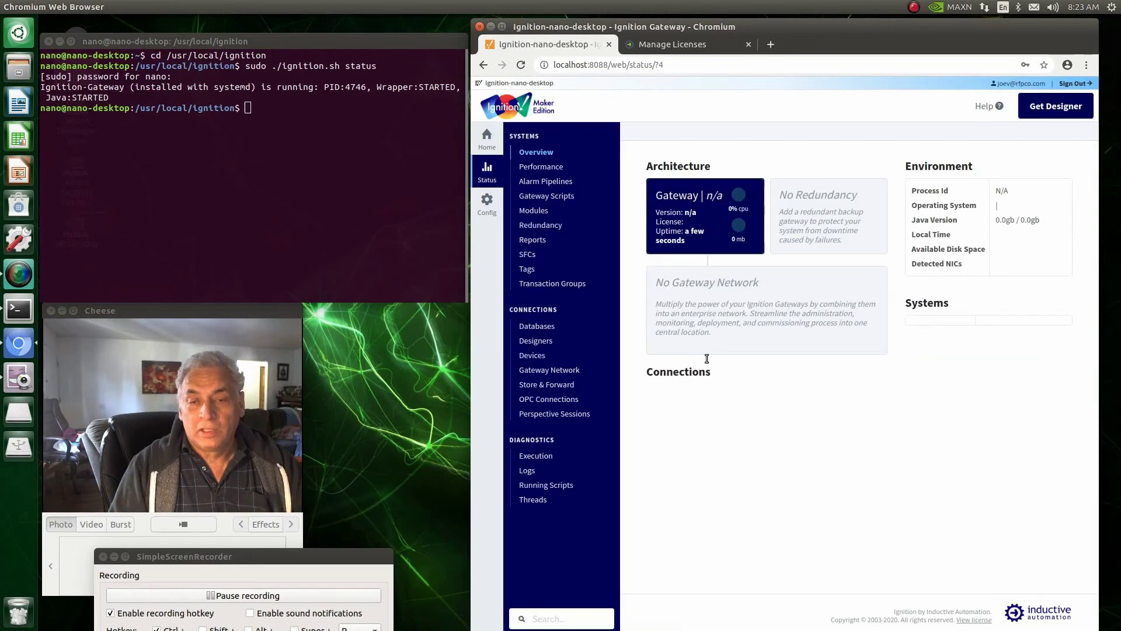
{"action": "scroll", "coordinate": [760, 357], "scroll_direction": "down", "scroll_amount": 2}
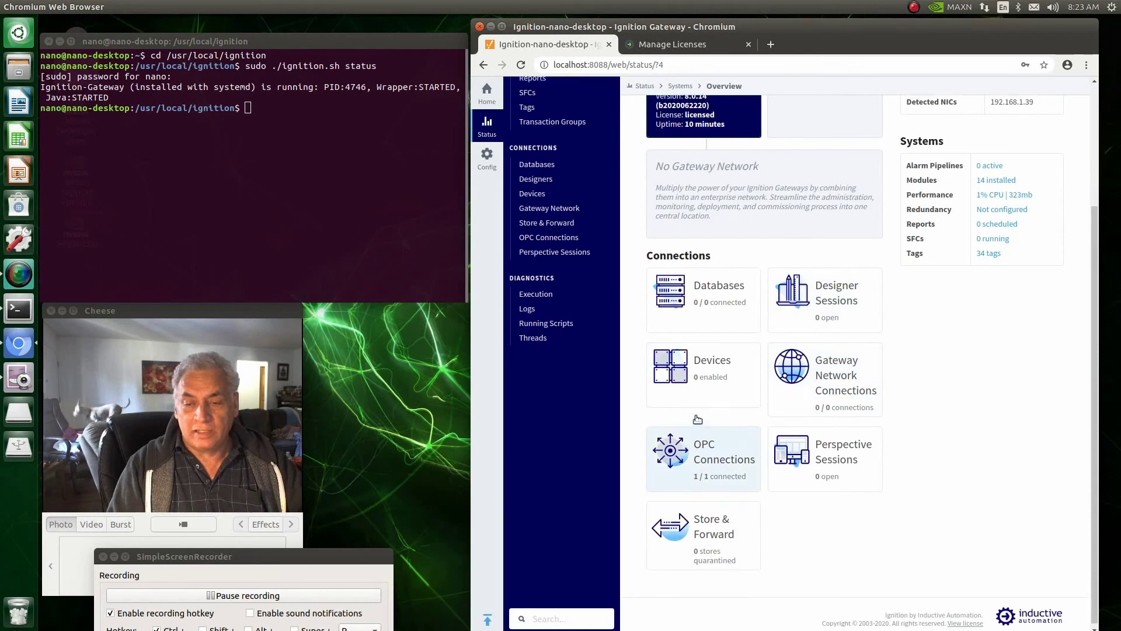
{"action": "scroll", "coordinate": [782, 397], "scroll_direction": "down", "scroll_amount": 1}
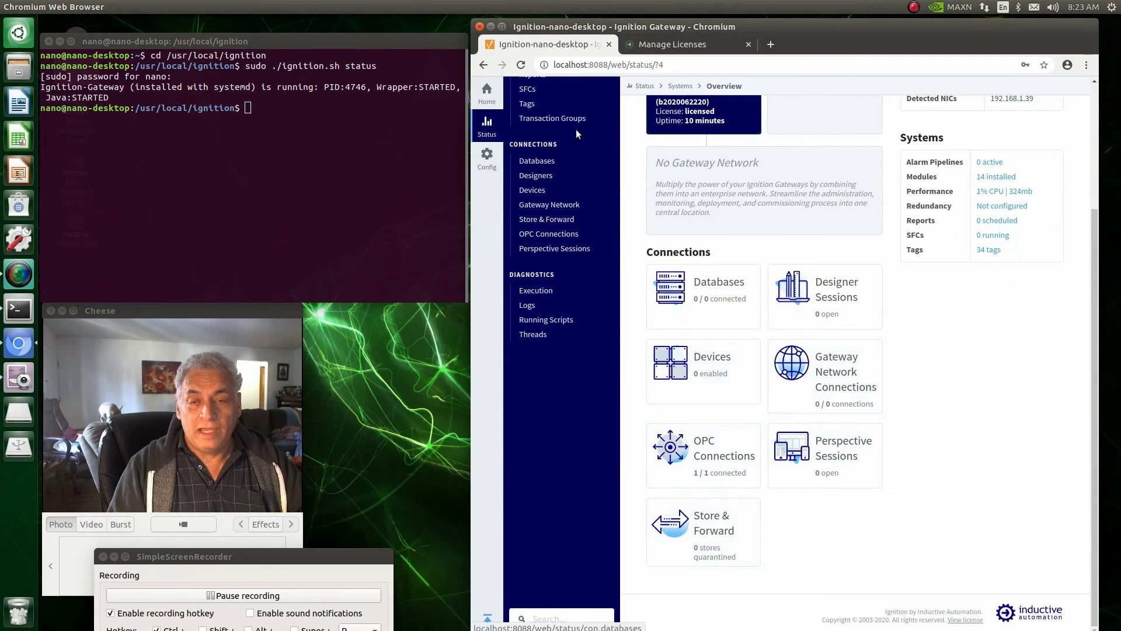
Step: Open Config > OPC UA > Device Connections to view the empty OPC UA Devices list
{"action": "left_click", "coordinate": [487, 162]}
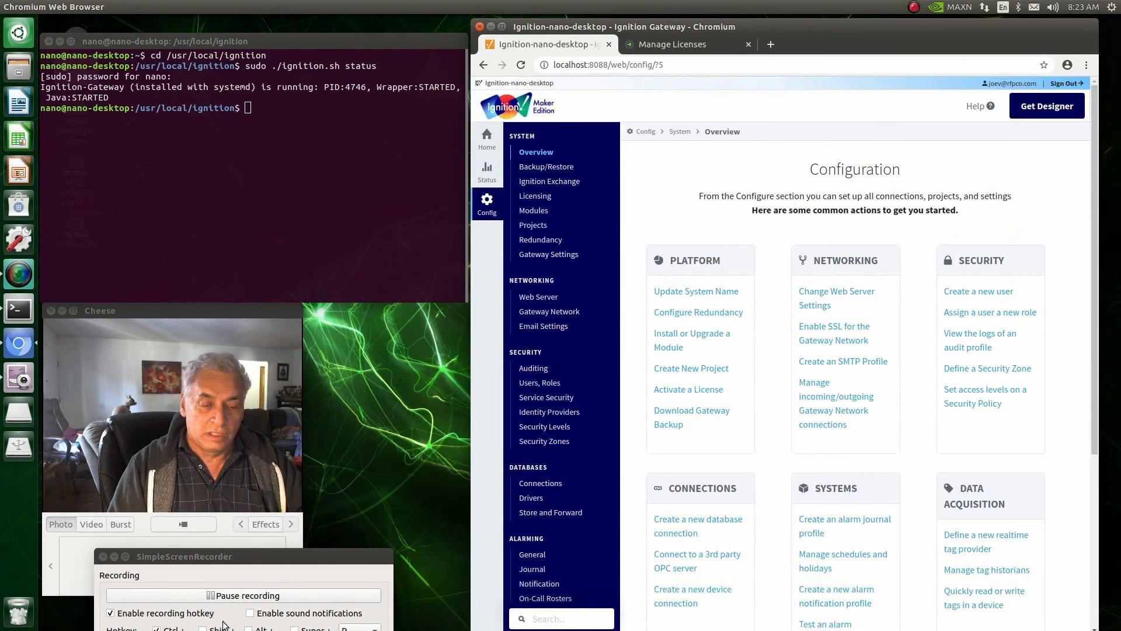
{"action": "left_click", "coordinate": [240, 597]}
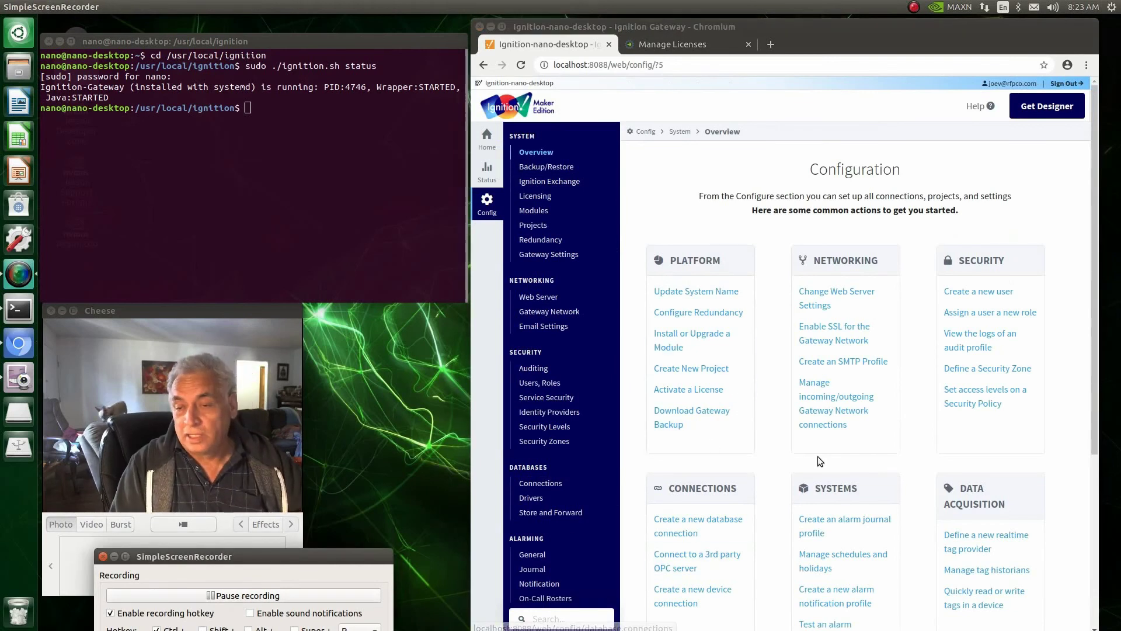
{"action": "scroll", "coordinate": [817, 457], "scroll_direction": "down", "scroll_amount": 3}
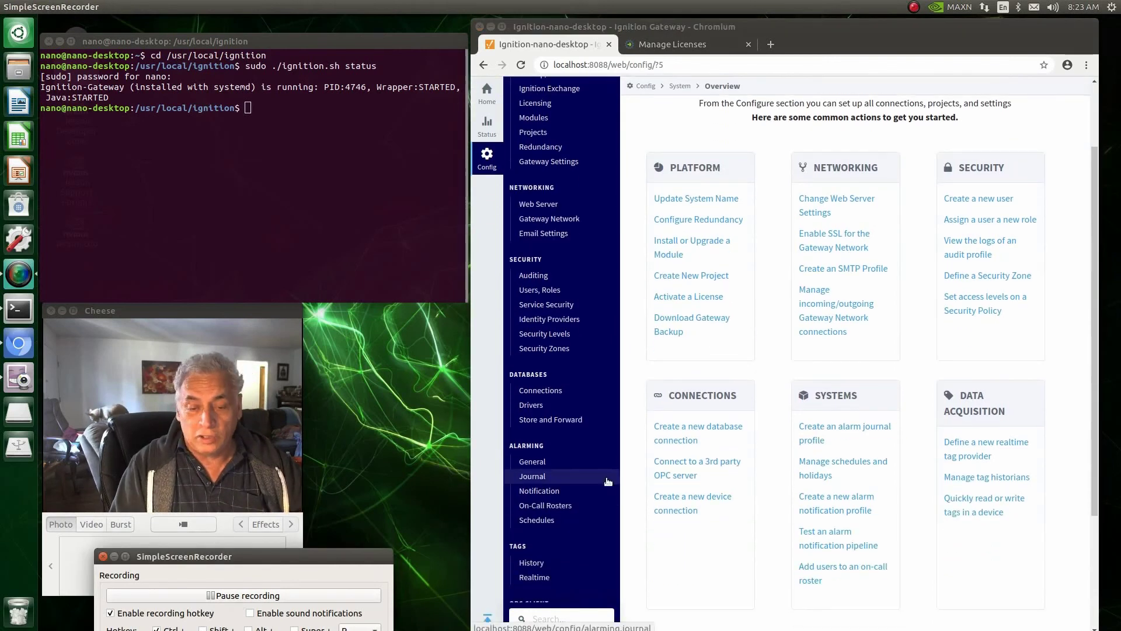
{"action": "scroll", "coordinate": [607, 481], "scroll_direction": "up", "scroll_amount": 3}
{"action": "scroll", "coordinate": [605, 479], "scroll_direction": "down", "scroll_amount": 6}
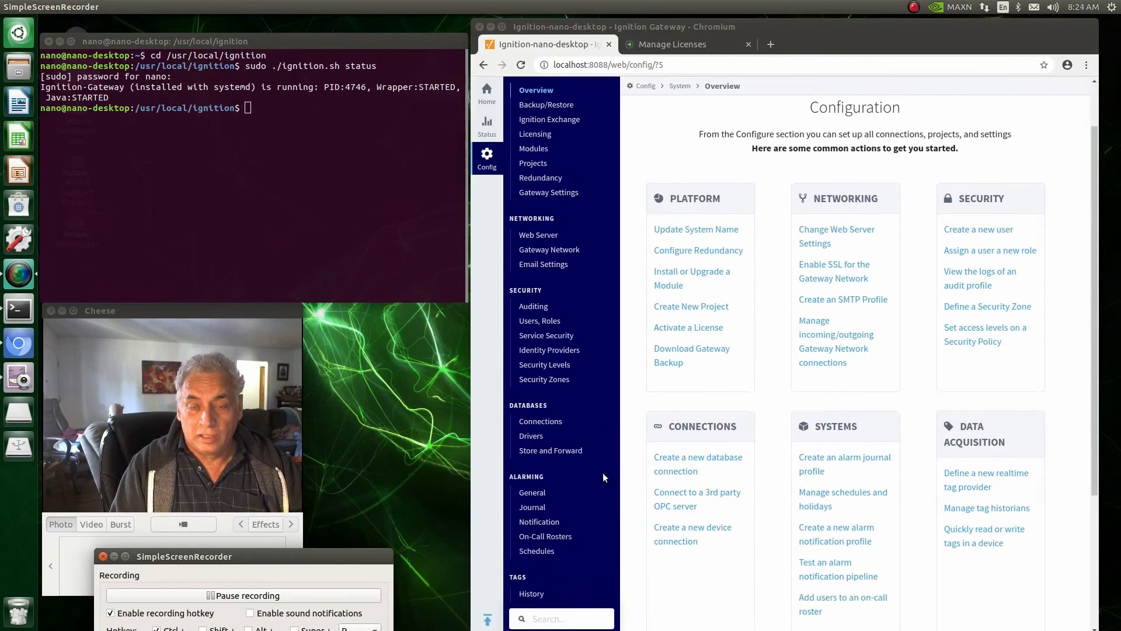
{"action": "scroll", "coordinate": [603, 472], "scroll_direction": "down", "scroll_amount": 2}
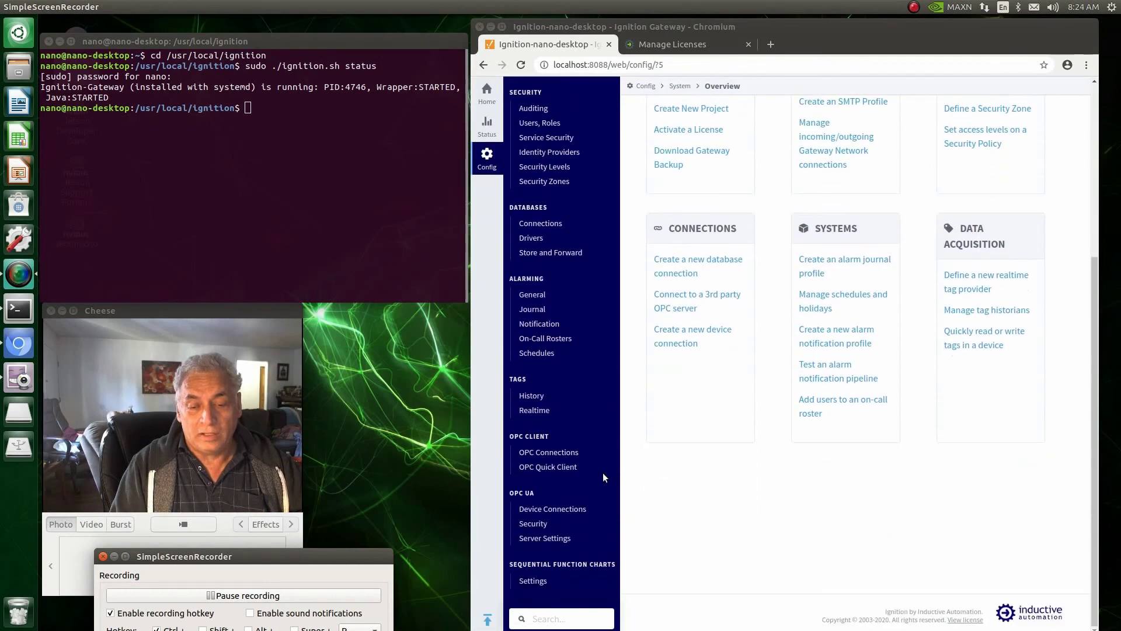
{"action": "left_click", "coordinate": [573, 510]}
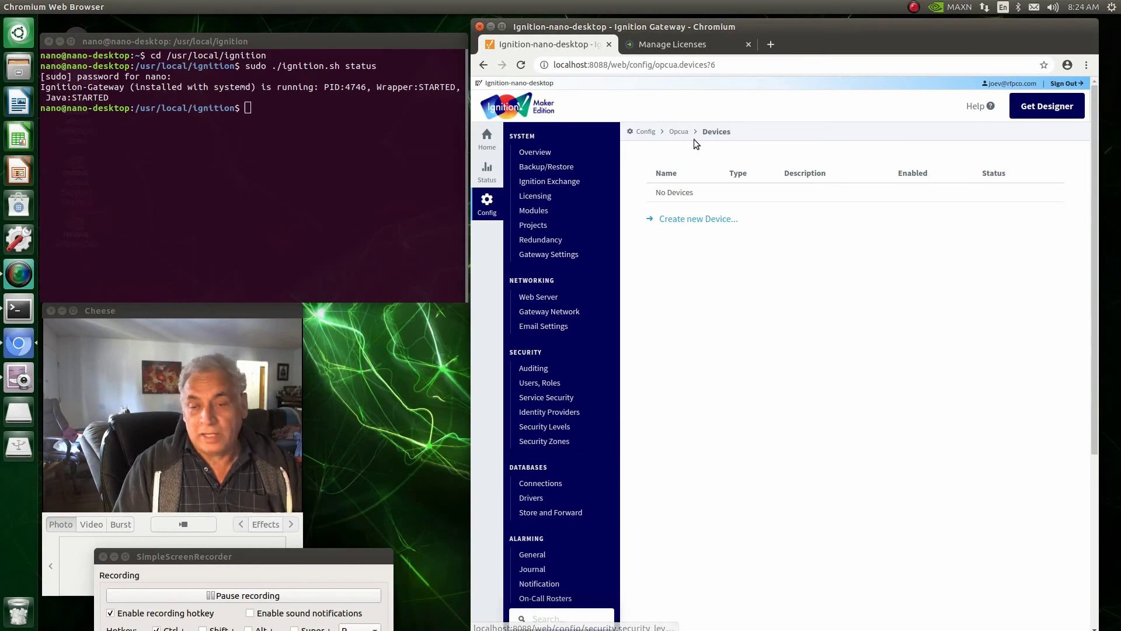
Step: Start a new device and browse driver types from Allen-Bradley CompactLogix (Legacy) to UDP Driver
{"action": "left_click", "coordinate": [689, 221]}
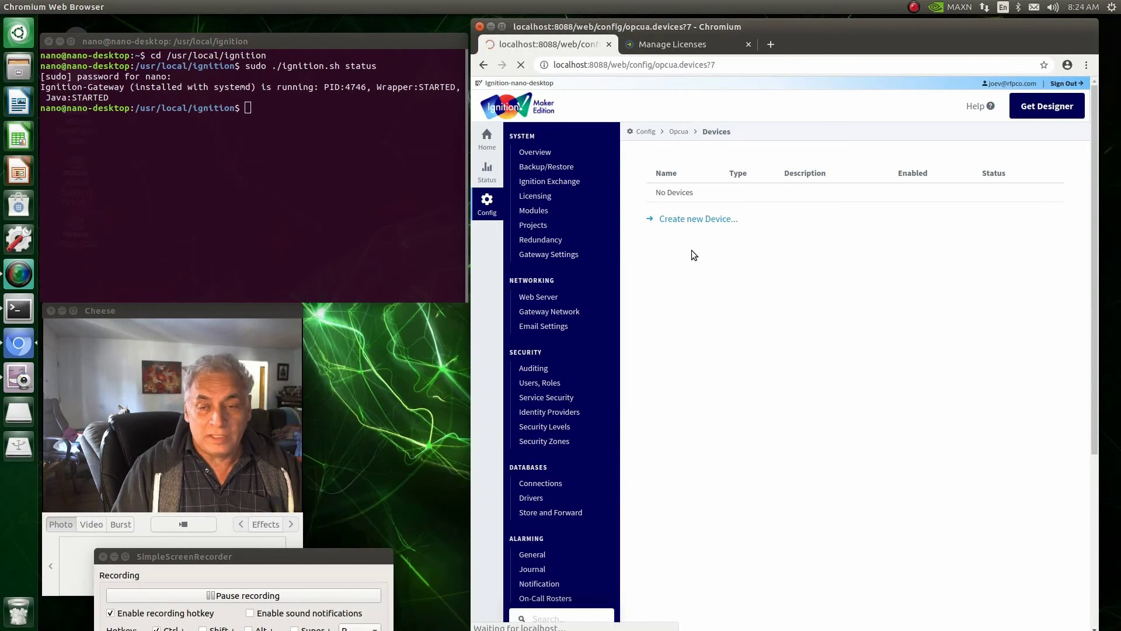
{"action": "scroll", "coordinate": [699, 288], "scroll_direction": "down", "scroll_amount": 4}
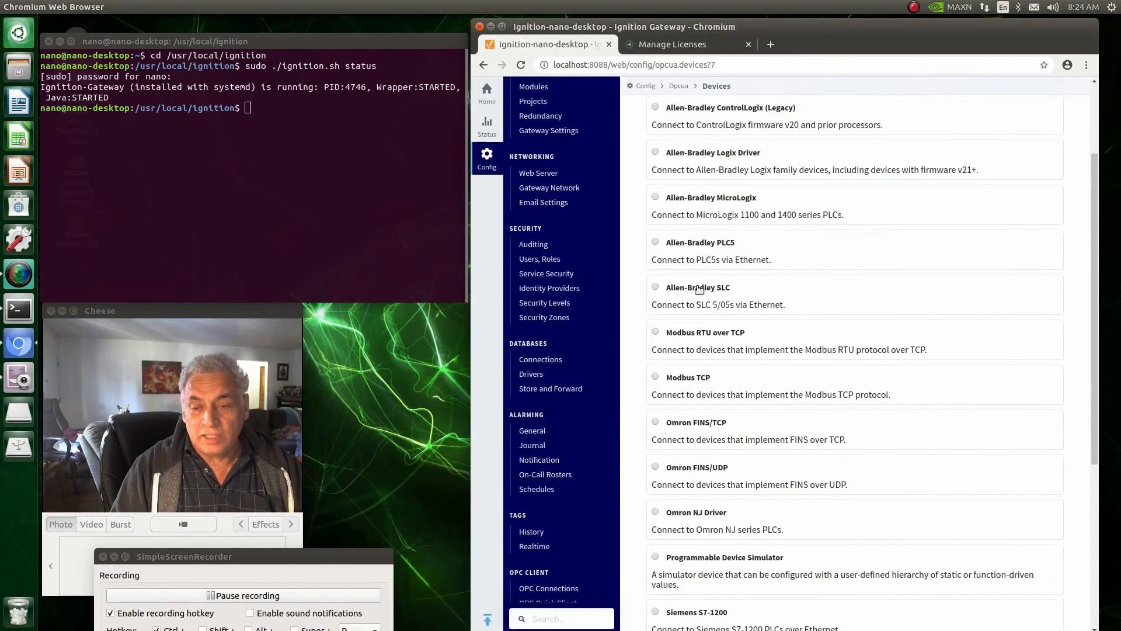
{"action": "scroll", "coordinate": [699, 289], "scroll_direction": "down", "scroll_amount": 9}
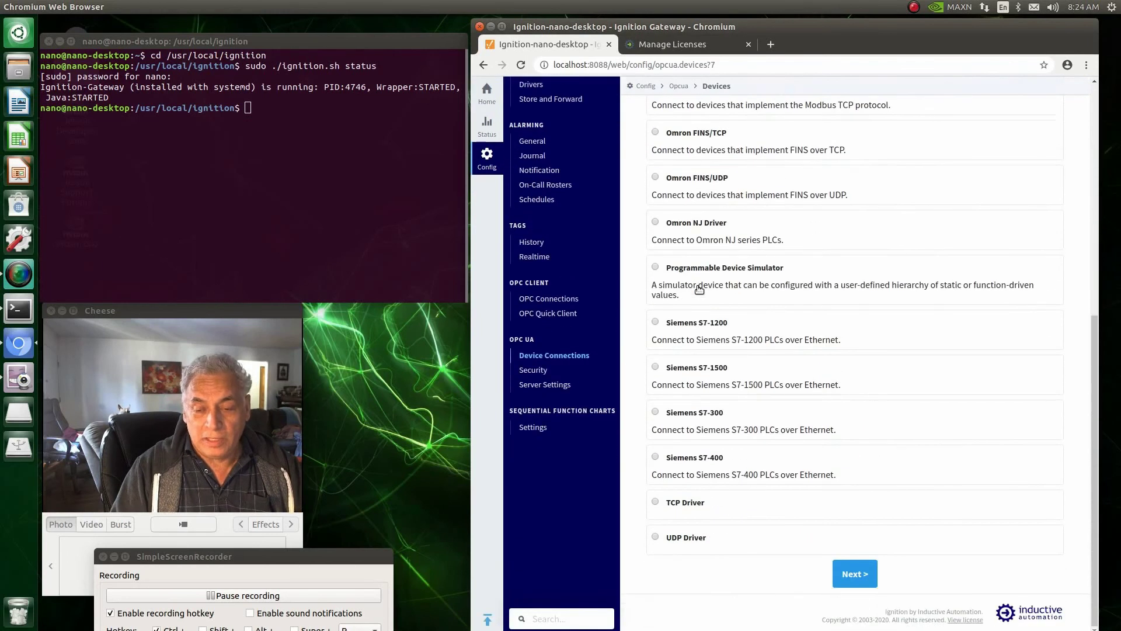
{"action": "scroll", "coordinate": [699, 287], "scroll_direction": "up", "scroll_amount": 13}
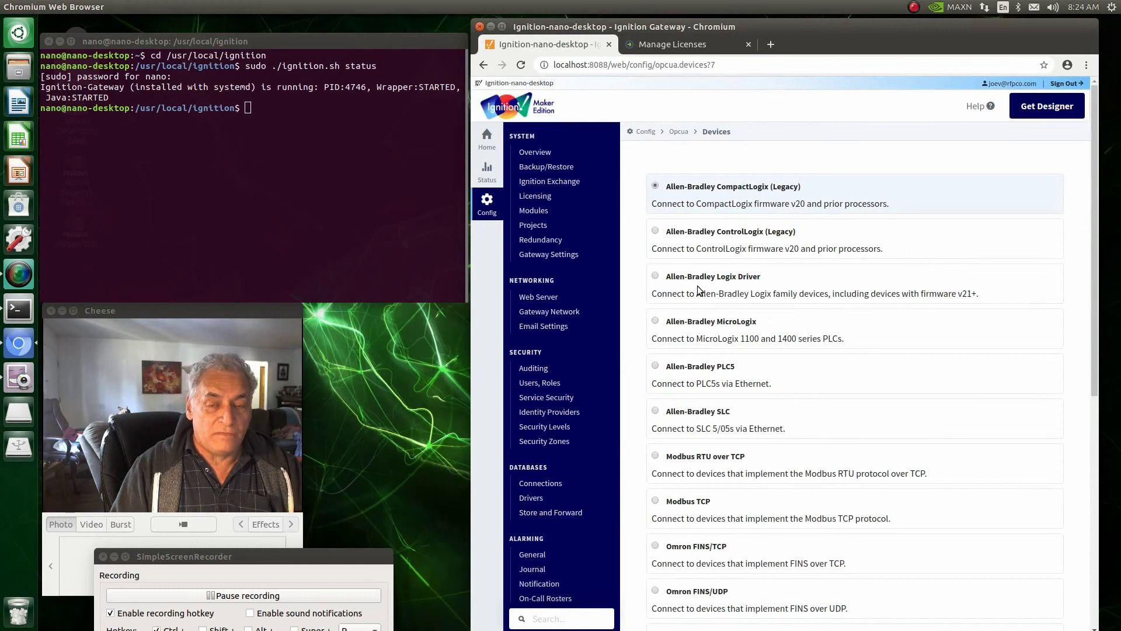
{"action": "scroll", "coordinate": [699, 289], "scroll_direction": "down", "scroll_amount": 7}
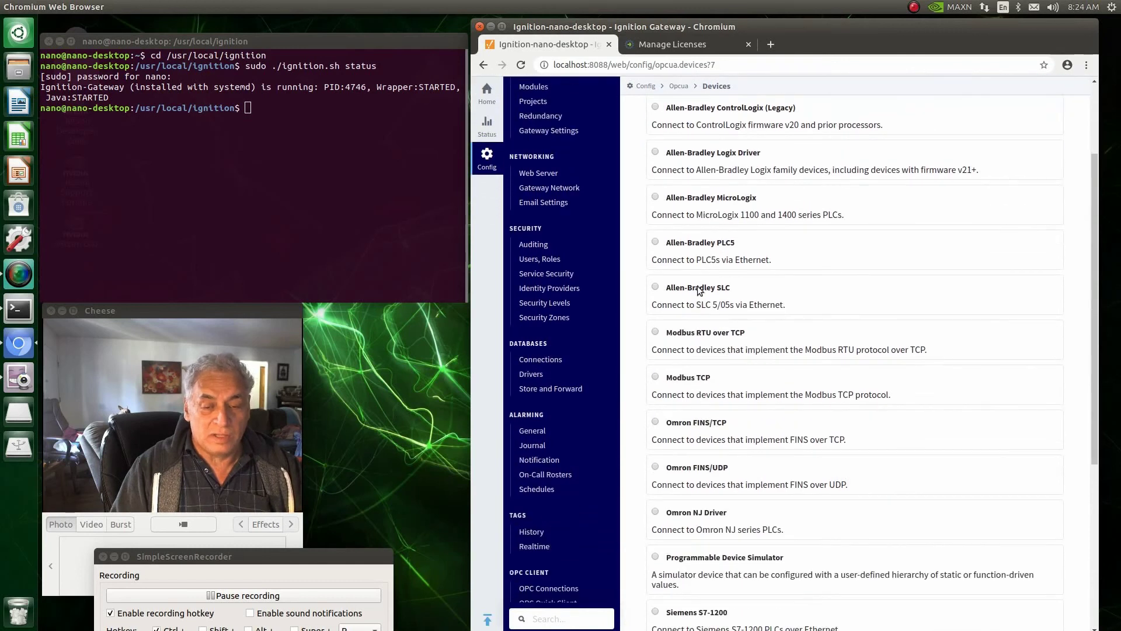
{"action": "scroll", "coordinate": [699, 289], "scroll_direction": "down", "scroll_amount": 2}
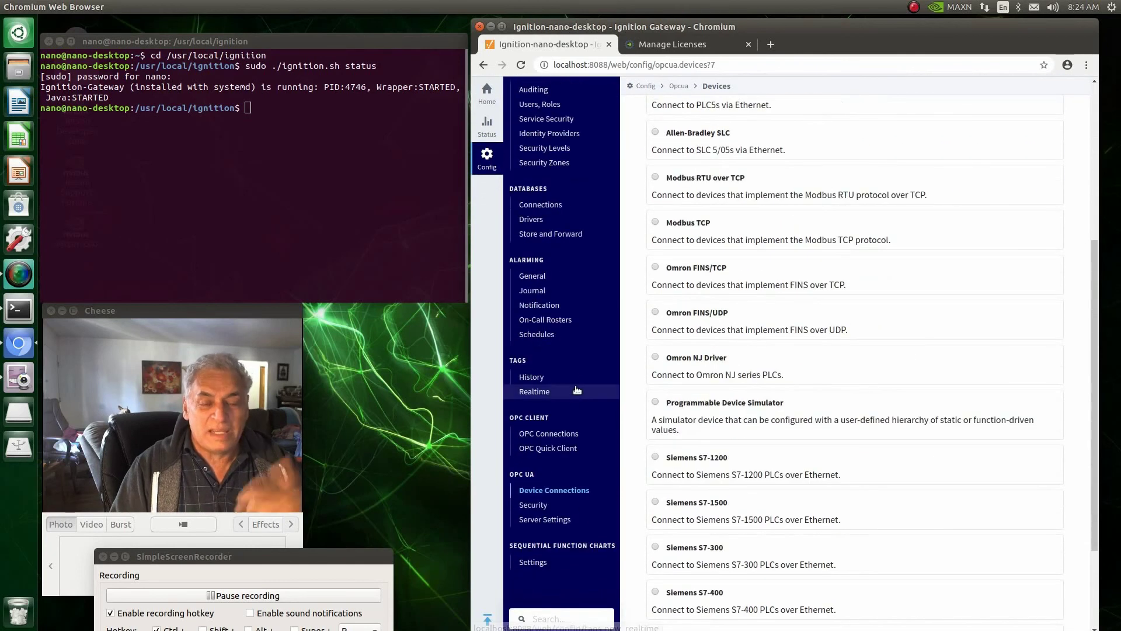
{"action": "scroll", "coordinate": [576, 381], "scroll_direction": "up", "scroll_amount": 5}
{"action": "scroll", "coordinate": [576, 382], "scroll_direction": "up", "scroll_amount": 4}
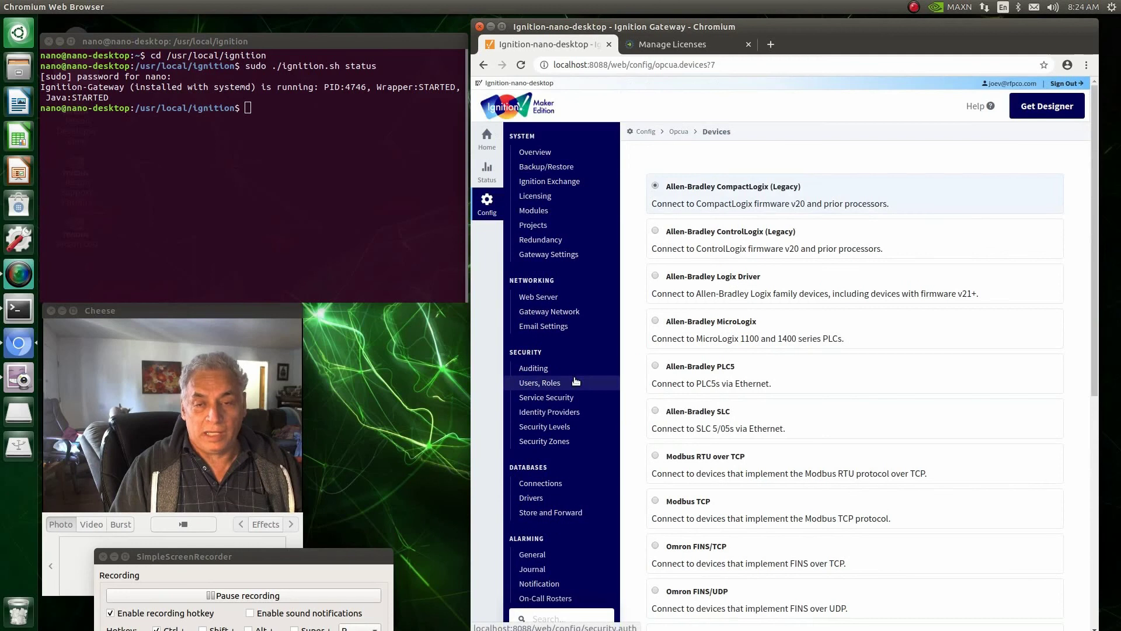
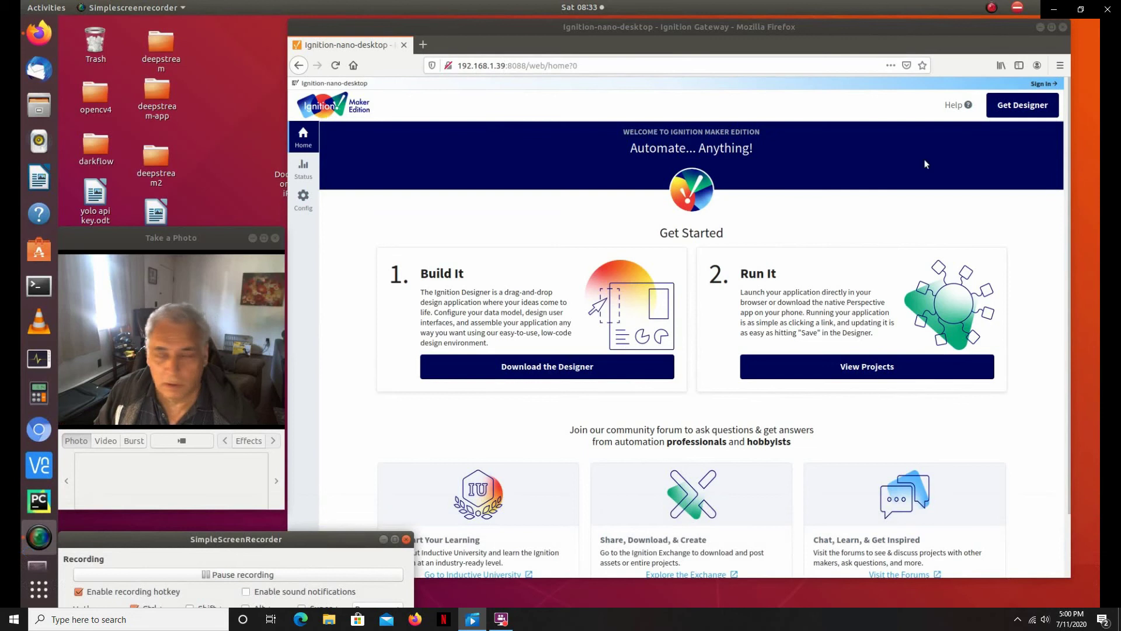
Step: Download the Linux Designer Launcher as designerlauncher(4).tar.gz and open its Downloads folder
{"action": "left_click", "coordinate": [1022, 111]}
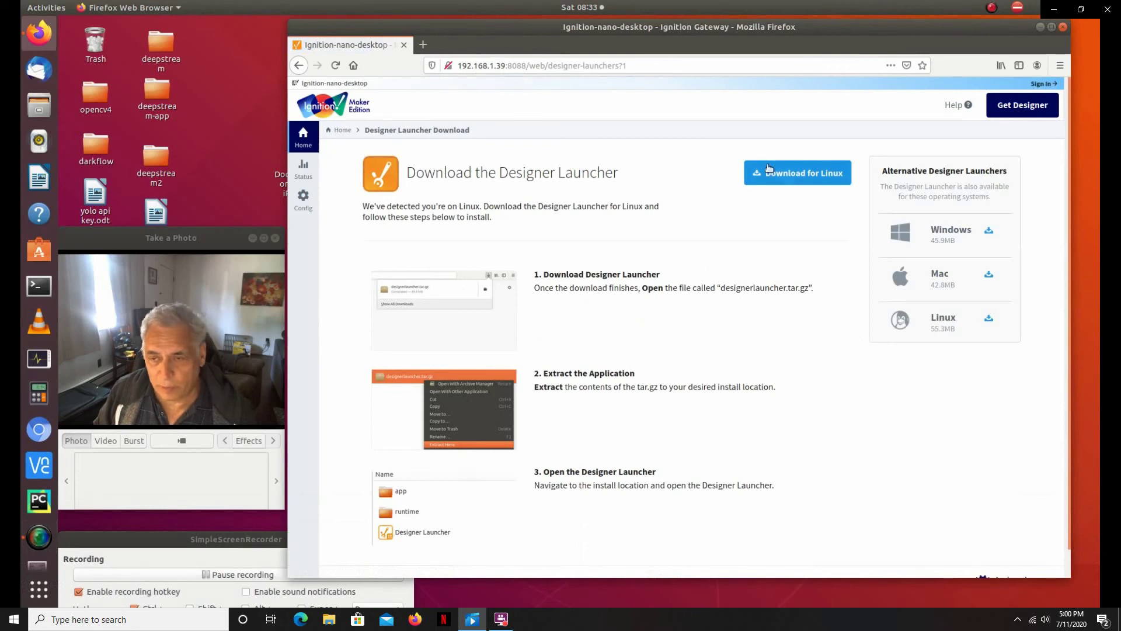
{"action": "left_click", "coordinate": [798, 177]}
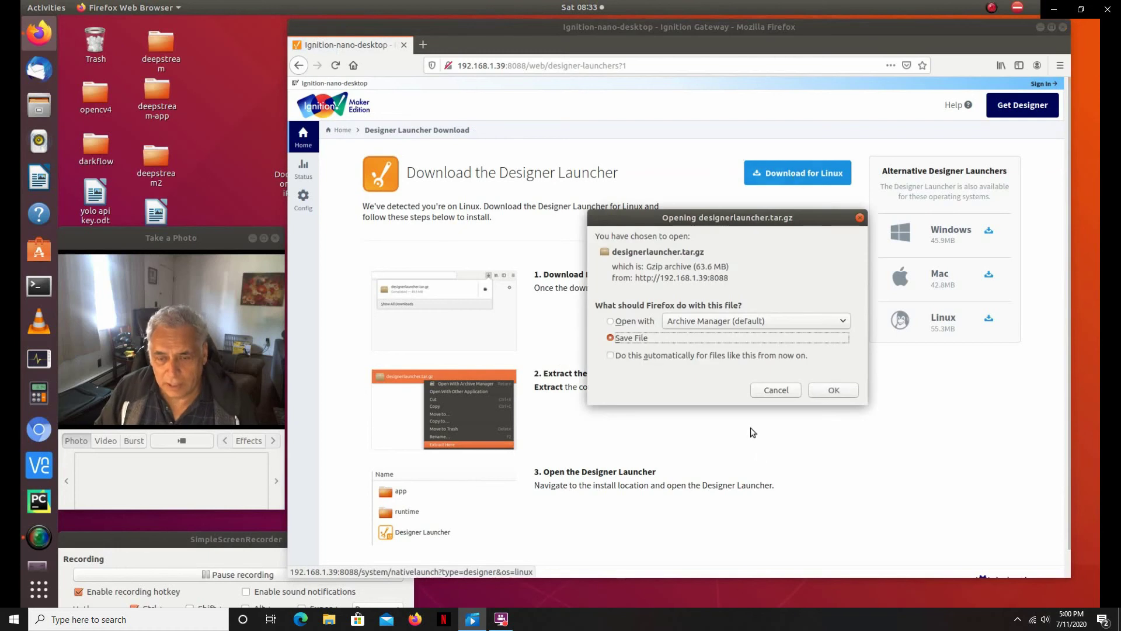
{"action": "left_click", "coordinate": [846, 393]}
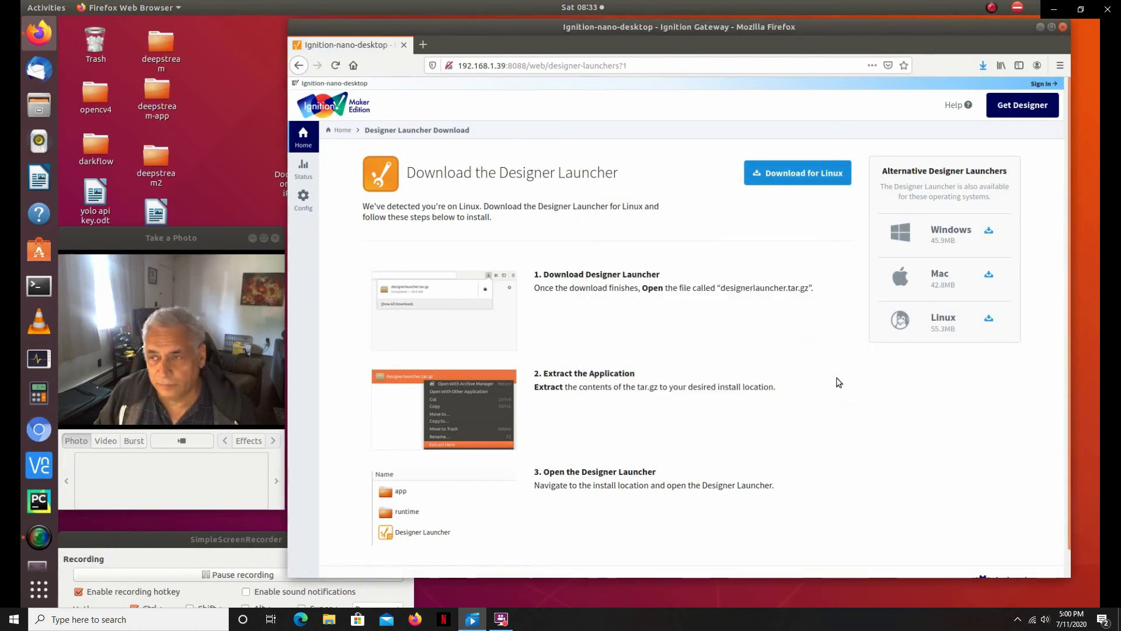
{"action": "left_click", "coordinate": [984, 68]}
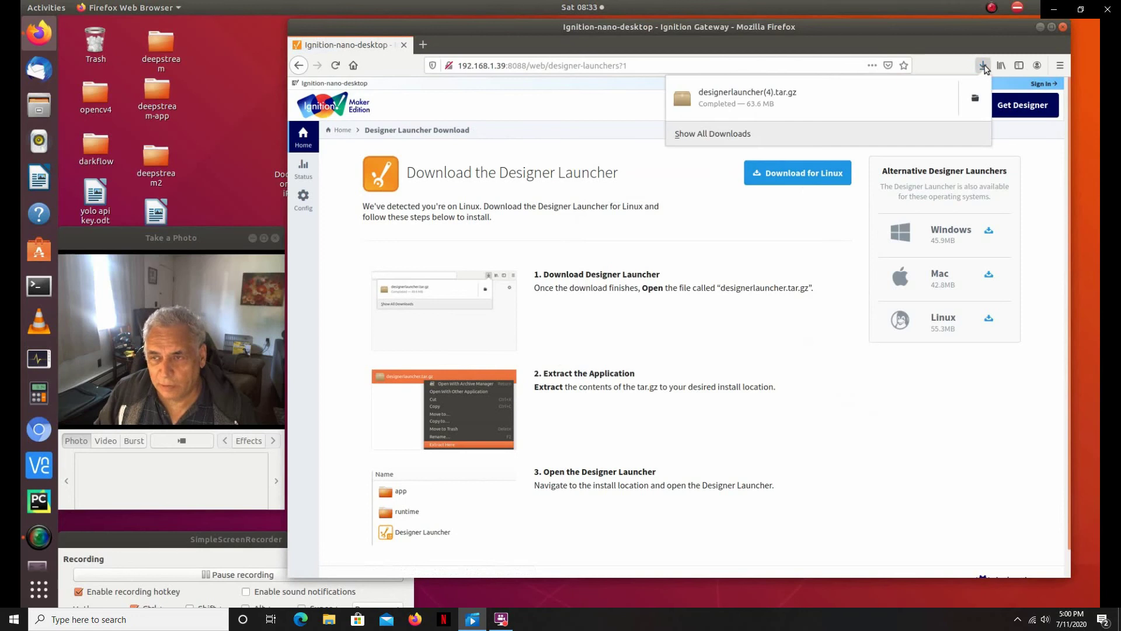
{"action": "left_click", "coordinate": [974, 97]}
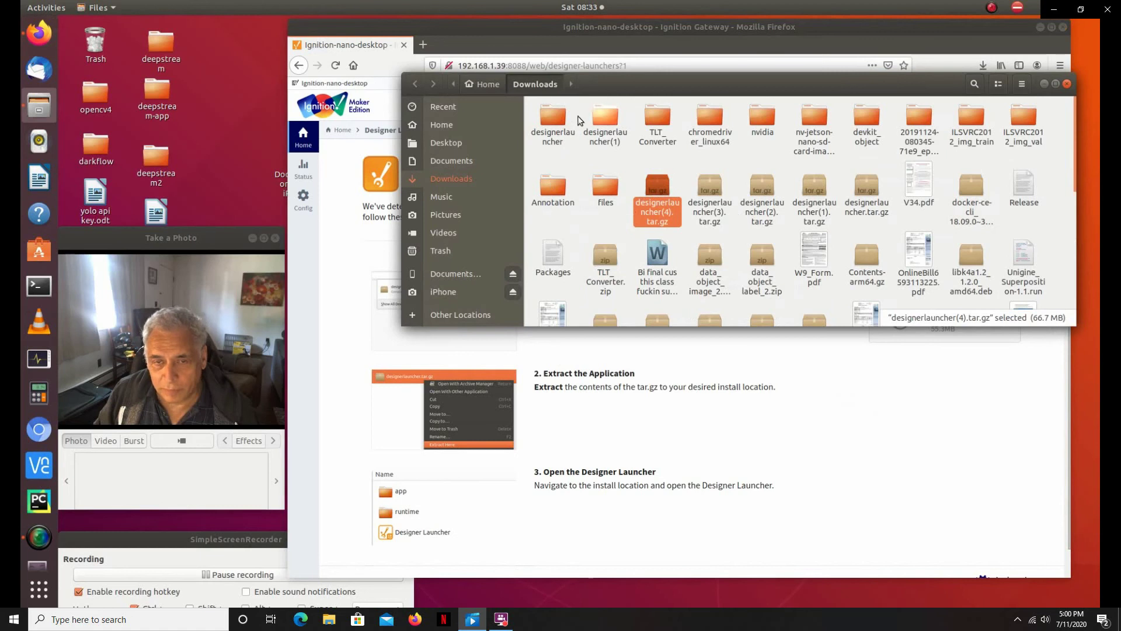
Step: Open the extracted designerlauncher folder and start the Ignition Designer Launcher
{"action": "double_click", "coordinate": [549, 116]}
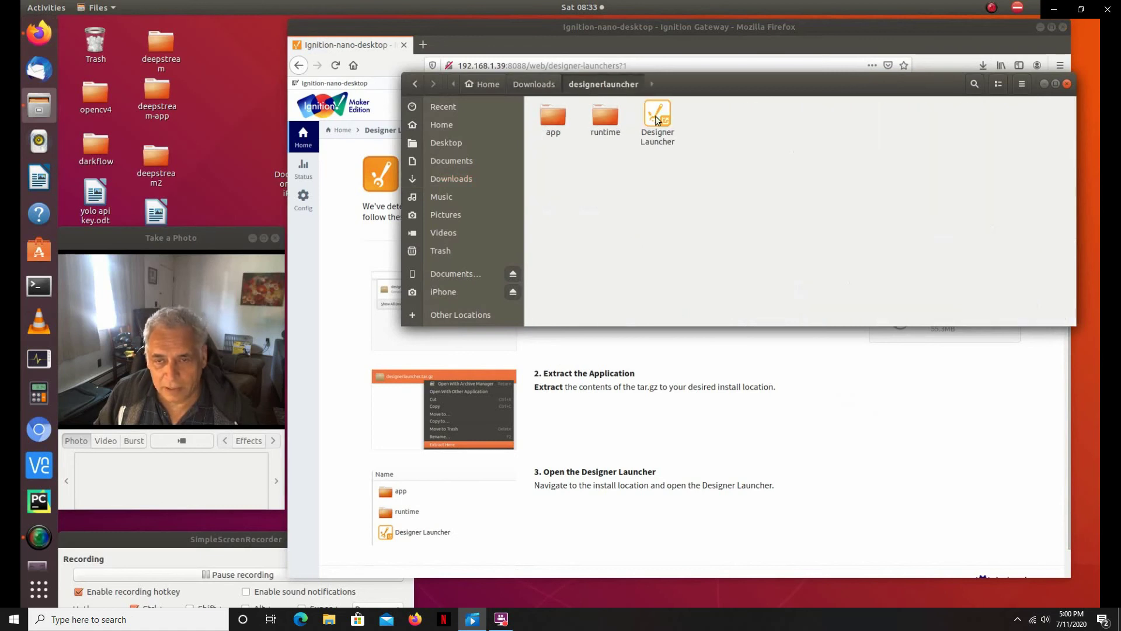
{"action": "left_click", "coordinate": [656, 110]}
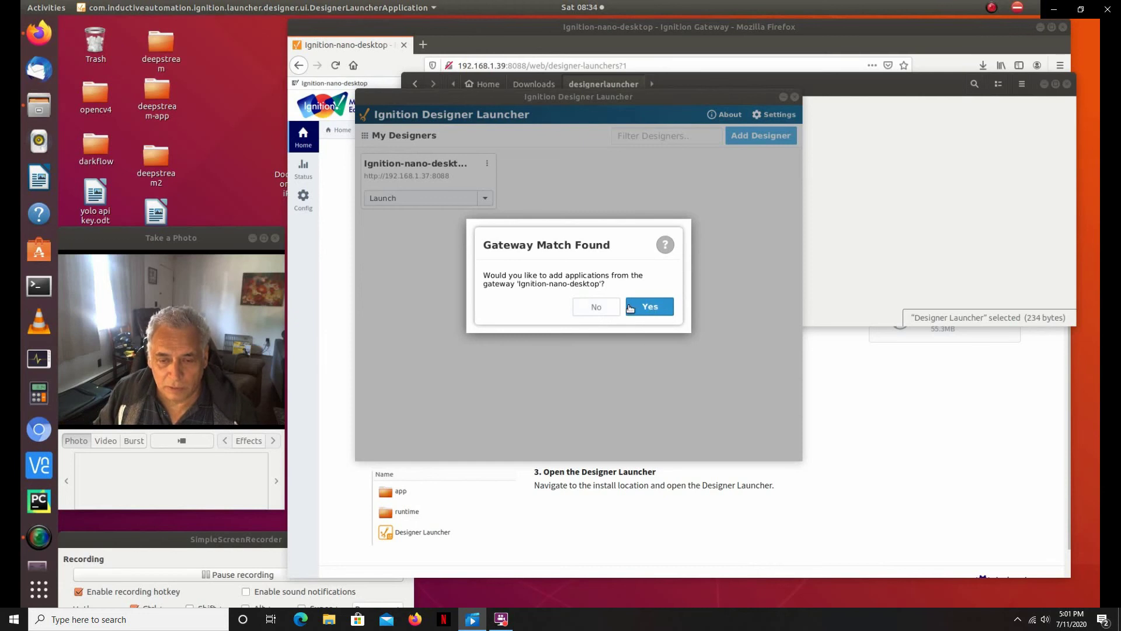
Step: Decline the gateway match prompt and delete the outdated designer entry
{"action": "left_click", "coordinate": [592, 310]}
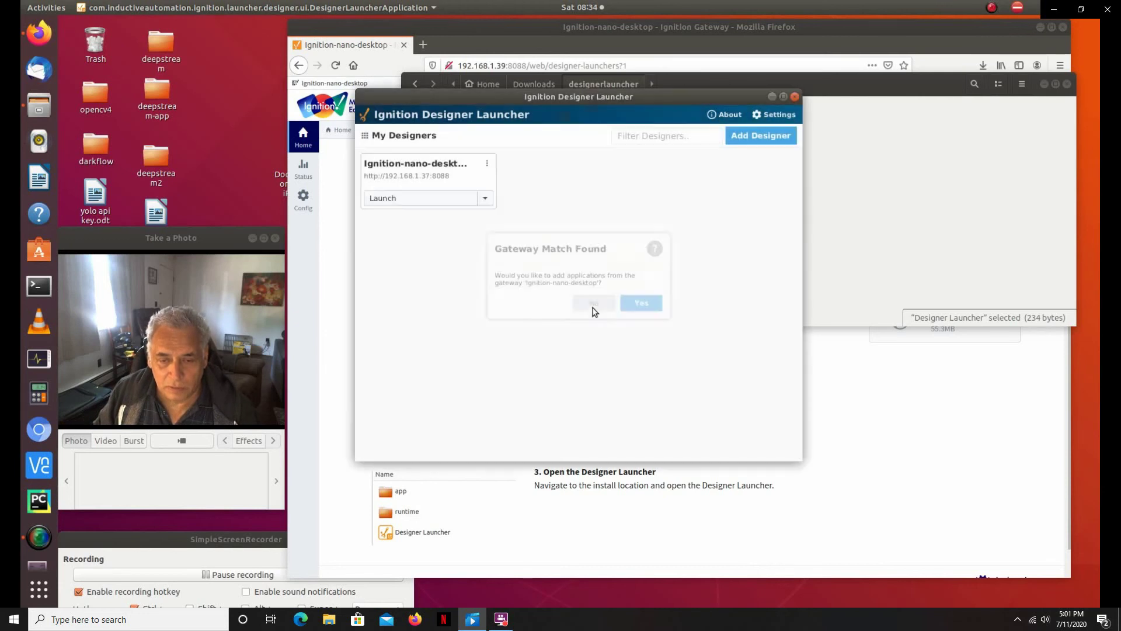
{"action": "left_click", "coordinate": [487, 168]}
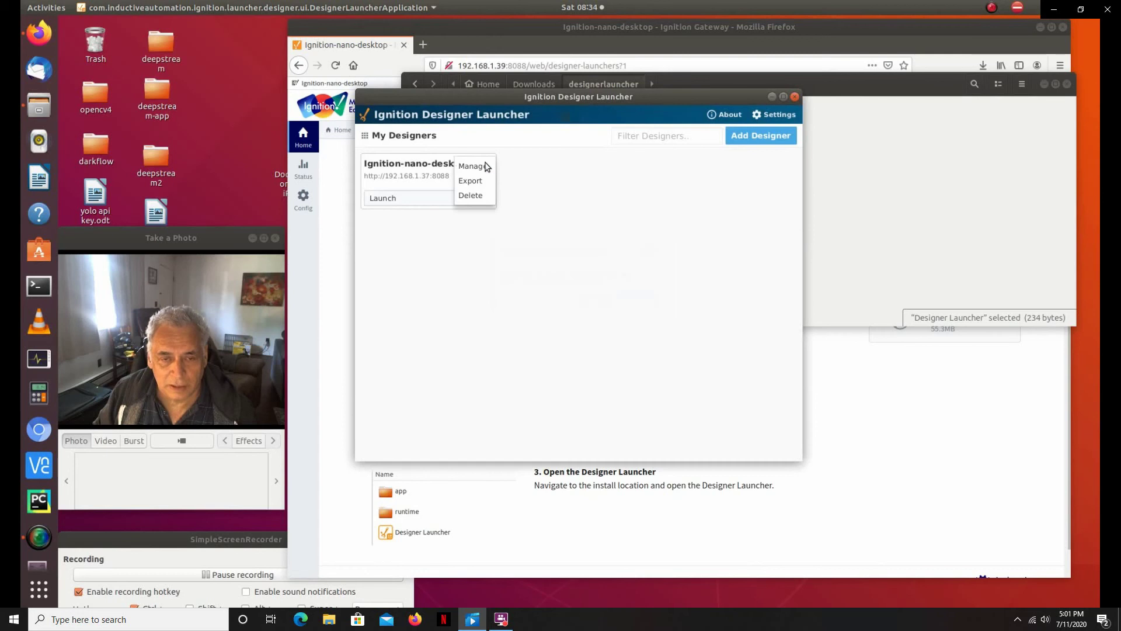
{"action": "left_click", "coordinate": [480, 200]}
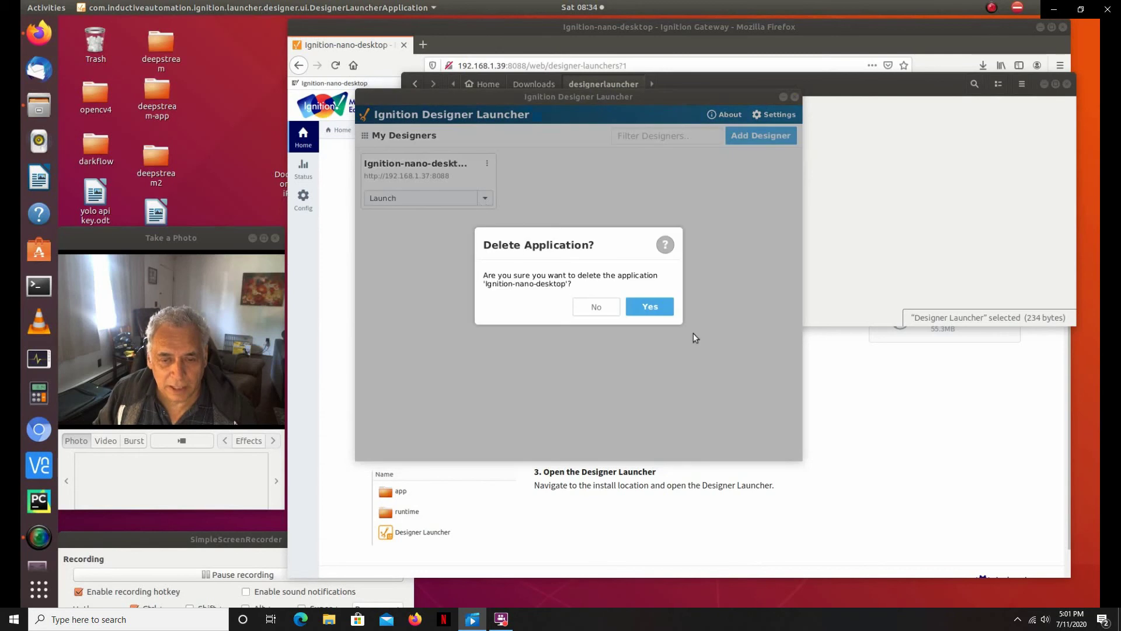
{"action": "left_click", "coordinate": [638, 313]}
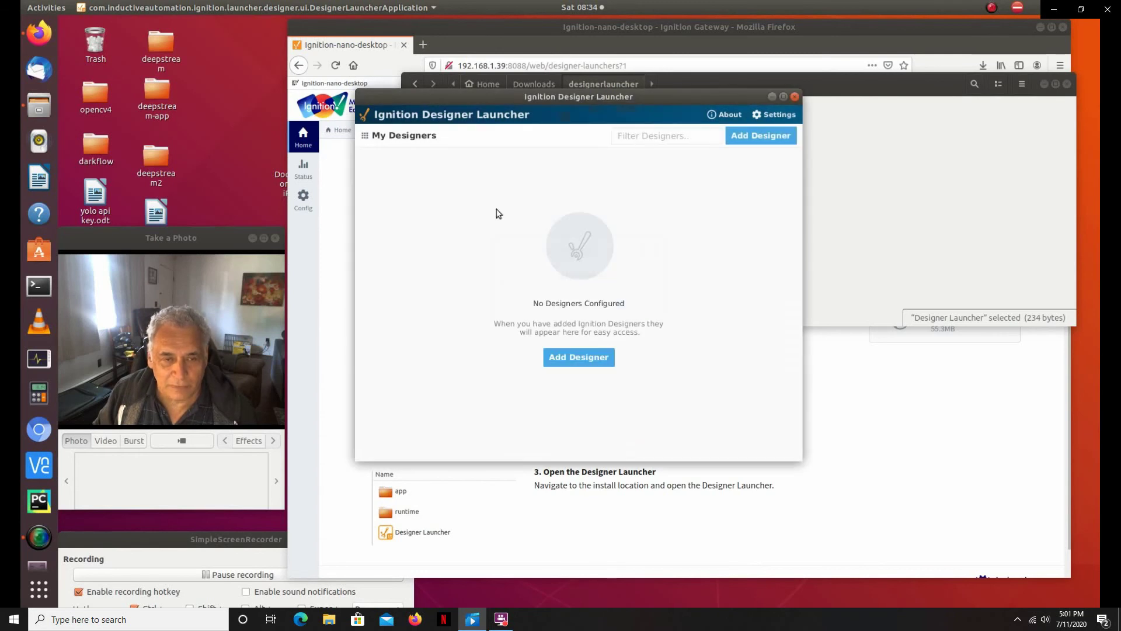
Step: Add a designer for Ignition-nano-desktop and launch it with a desktop shortcut
{"action": "left_click", "coordinate": [769, 136]}
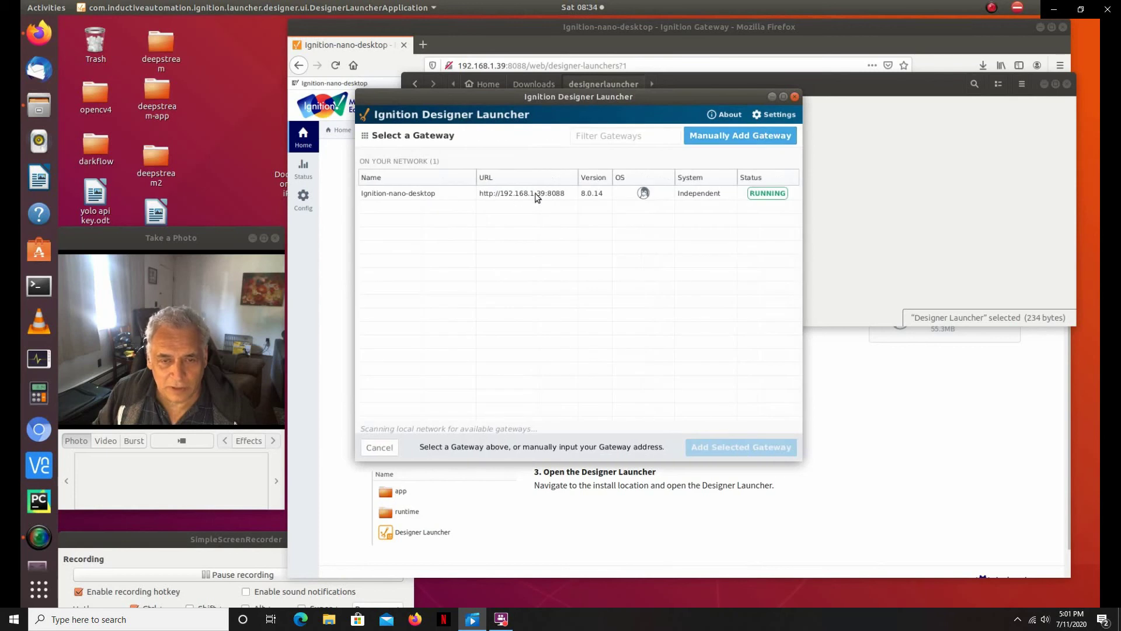
{"action": "left_click", "coordinate": [550, 202]}
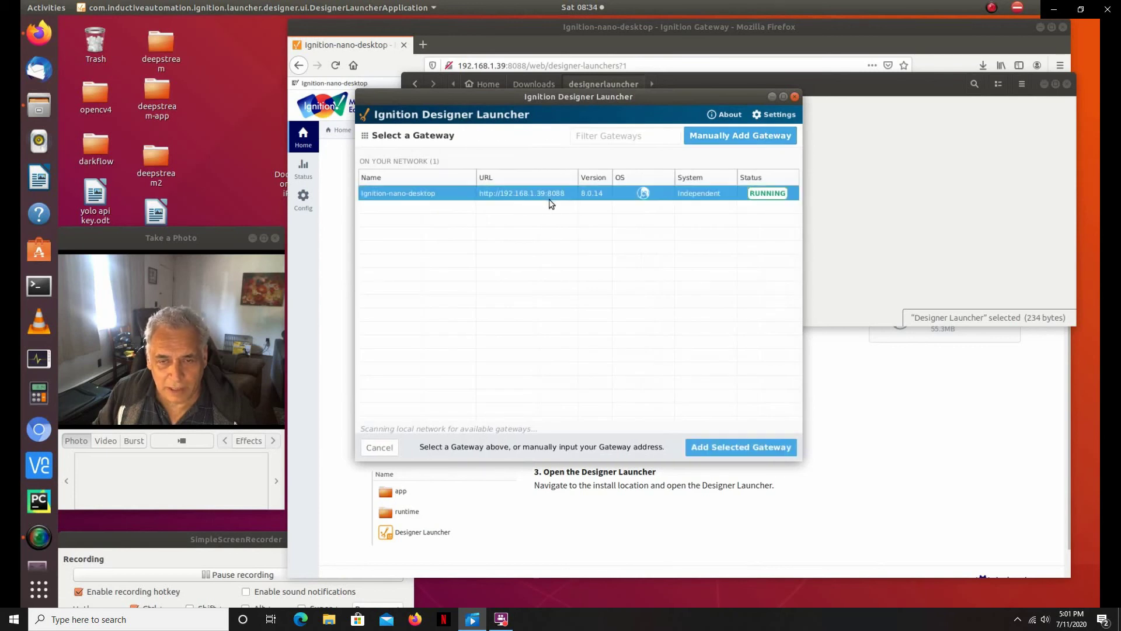
{"action": "left_click", "coordinate": [746, 448]}
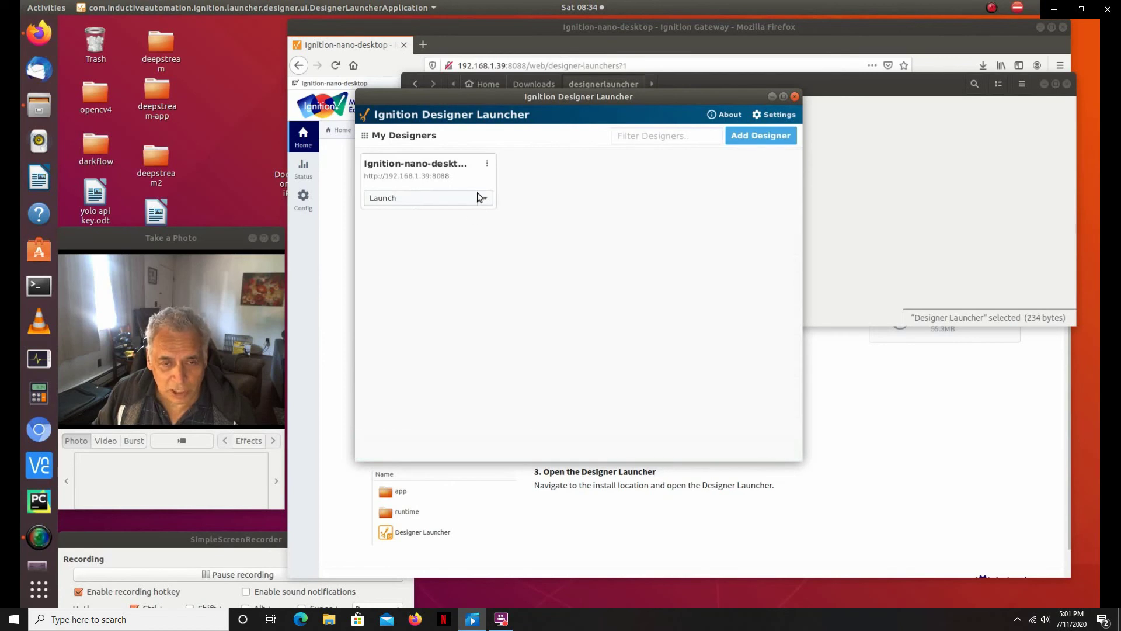
{"action": "left_click", "coordinate": [484, 198]}
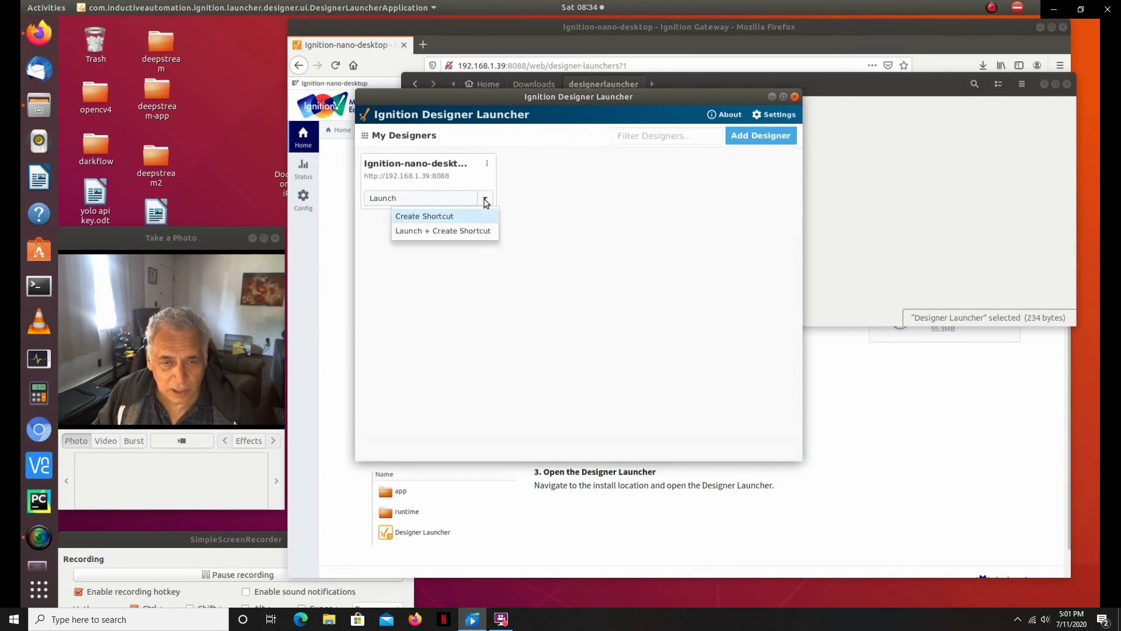
{"action": "left_click", "coordinate": [466, 231]}
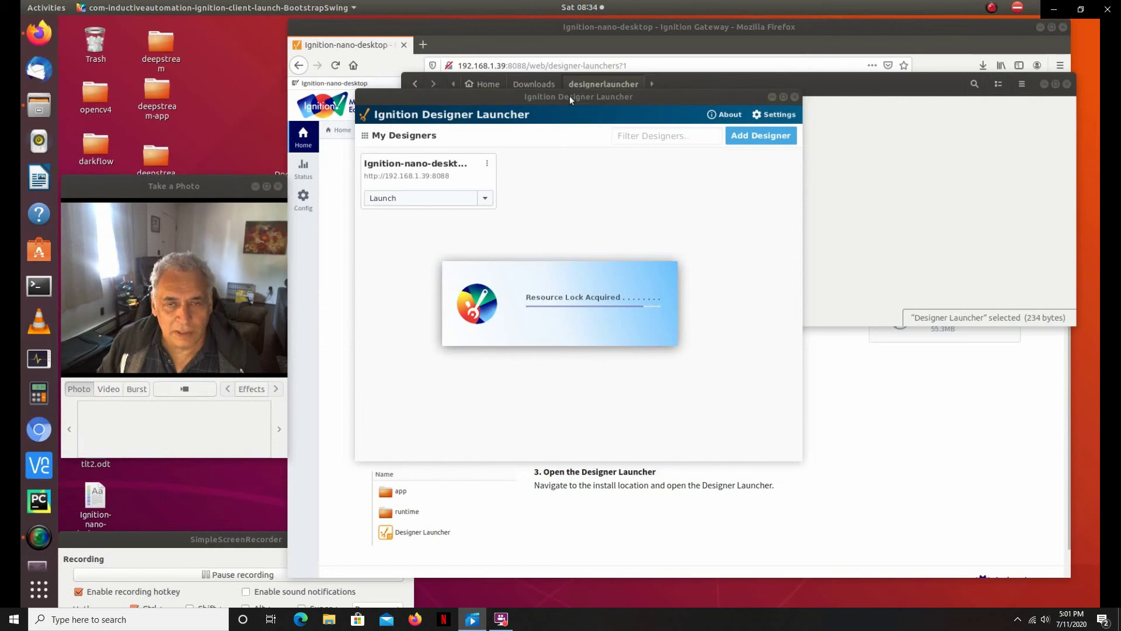
Step: Close the launcher and file manager, log in to Designer with the user's credentials, and minimize Firefox
{"action": "left_click", "coordinate": [795, 97]}
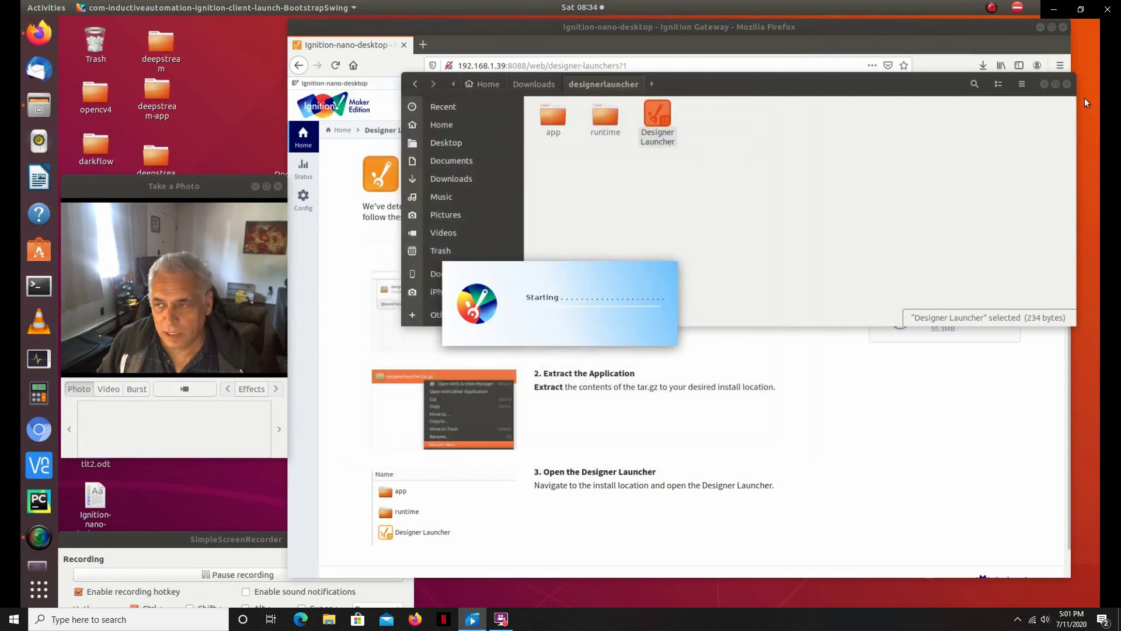
{"action": "left_click", "coordinate": [1067, 84]}
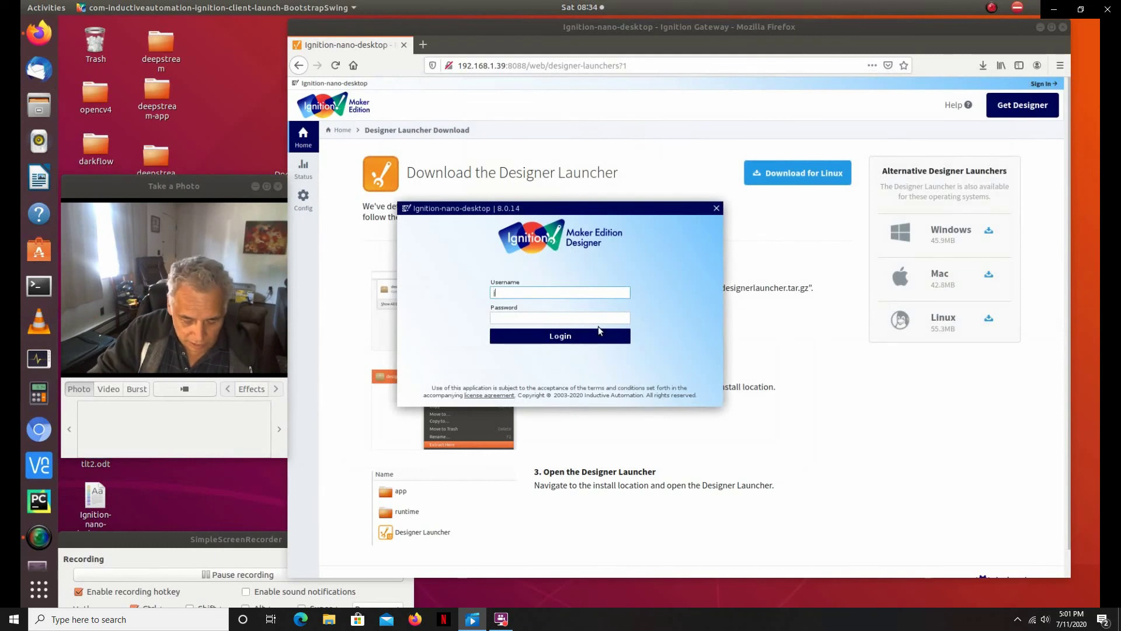
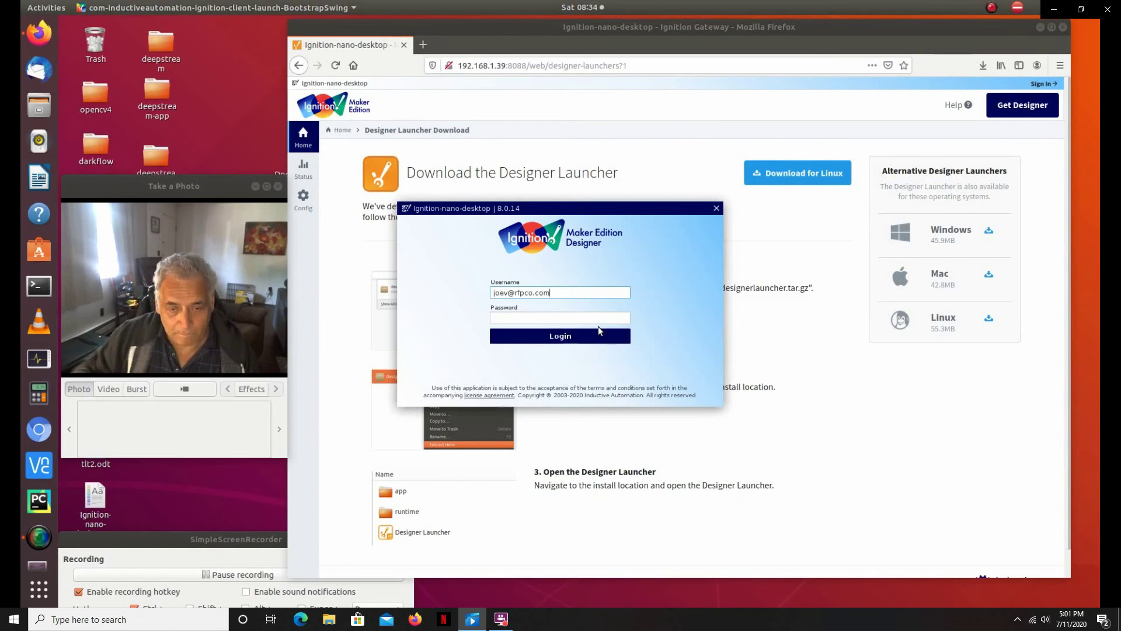
{"action": "left_click", "coordinate": [542, 318]}
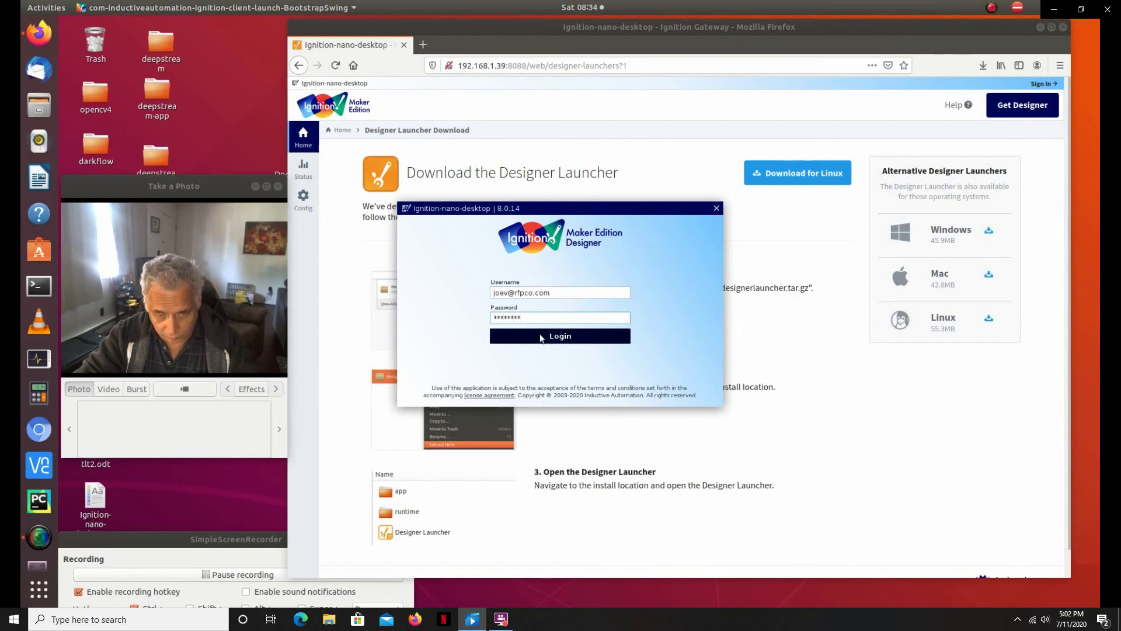
{"action": "left_click", "coordinate": [571, 343]}
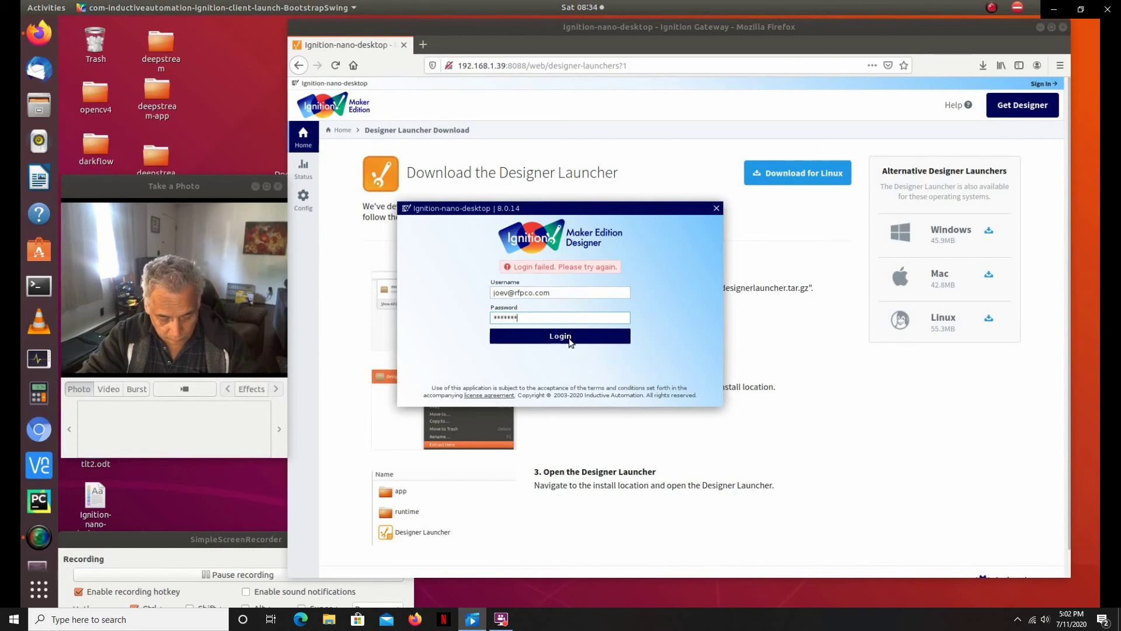
{"action": "left_click", "coordinate": [570, 343]}
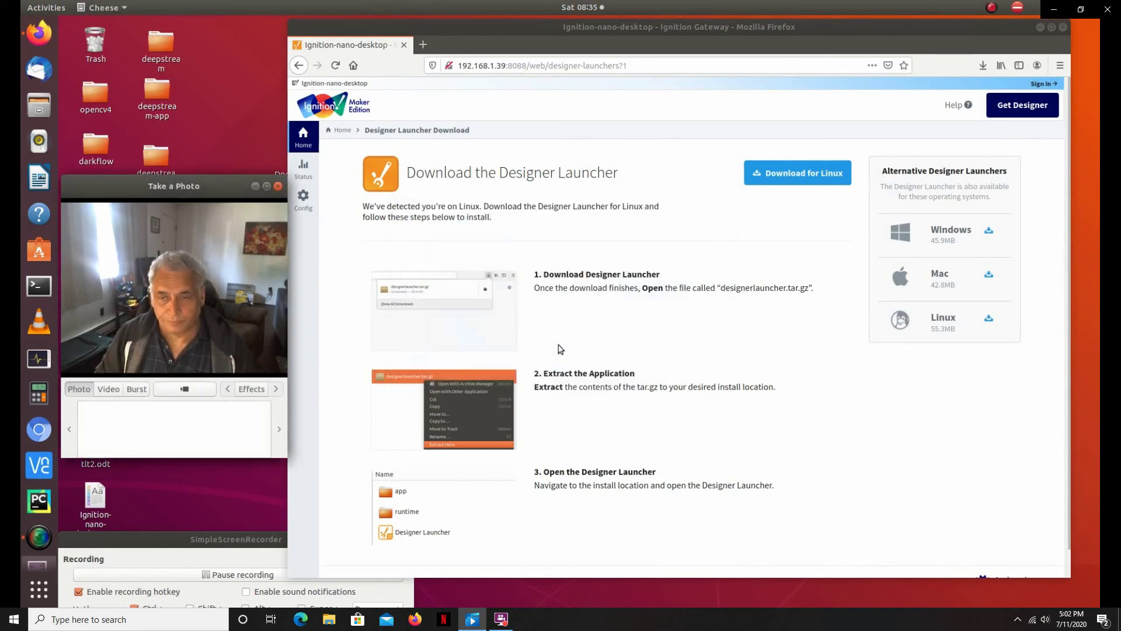
{"action": "left_click", "coordinate": [1039, 27]}
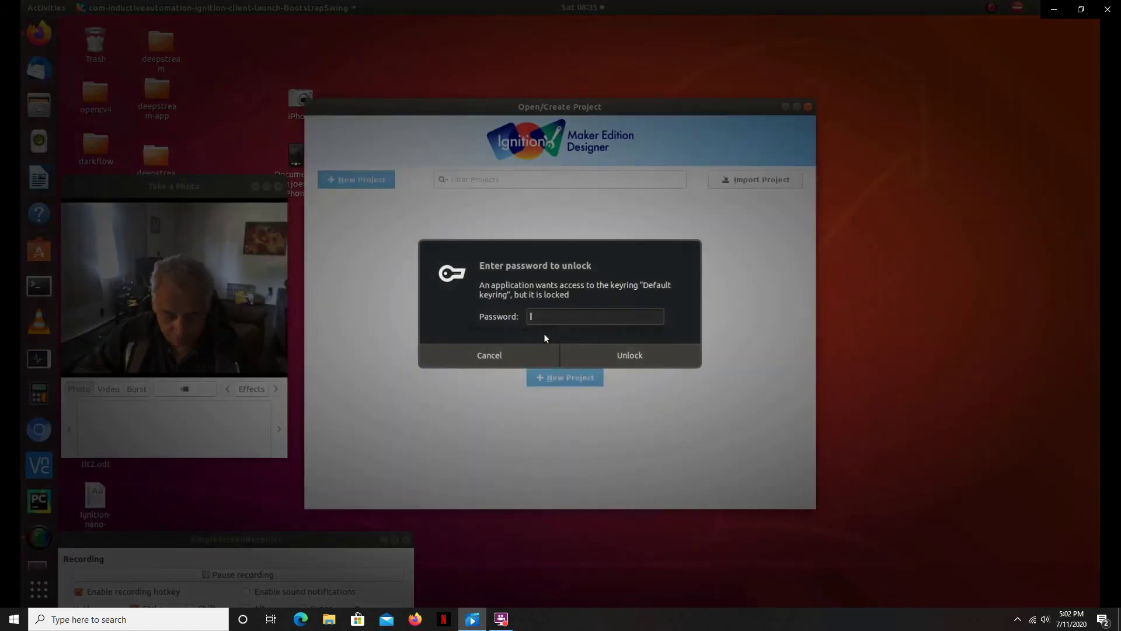
Step: Unlock the default keyring with its password and begin a new project setup
{"action": "type", "text": "***"}
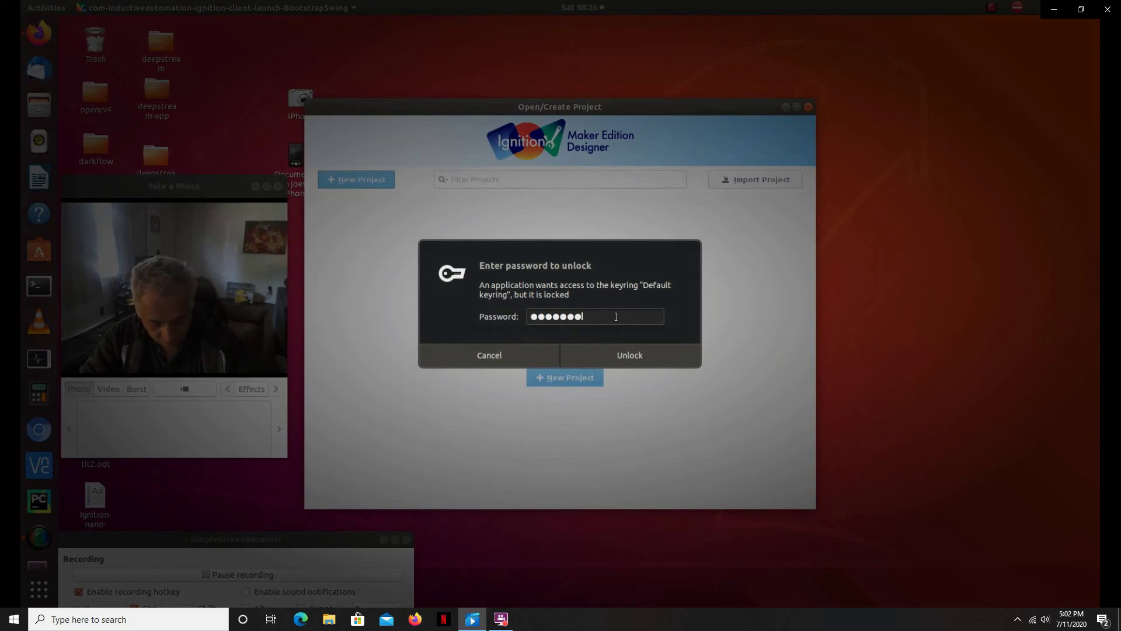
{"action": "key", "text": "Return"}
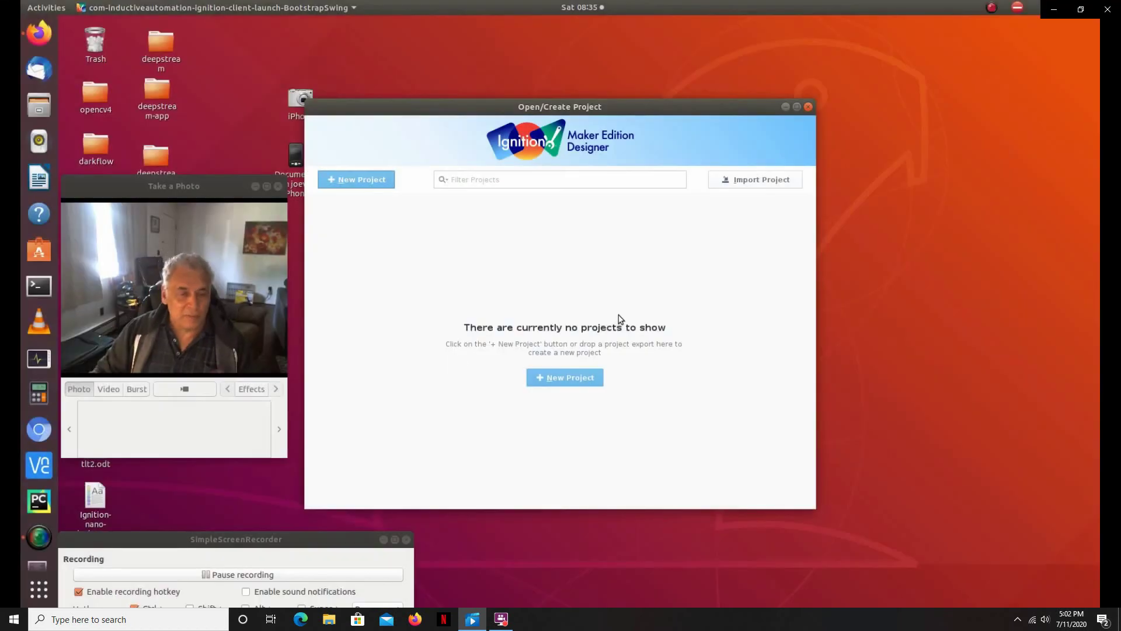
{"action": "left_click", "coordinate": [570, 378]}
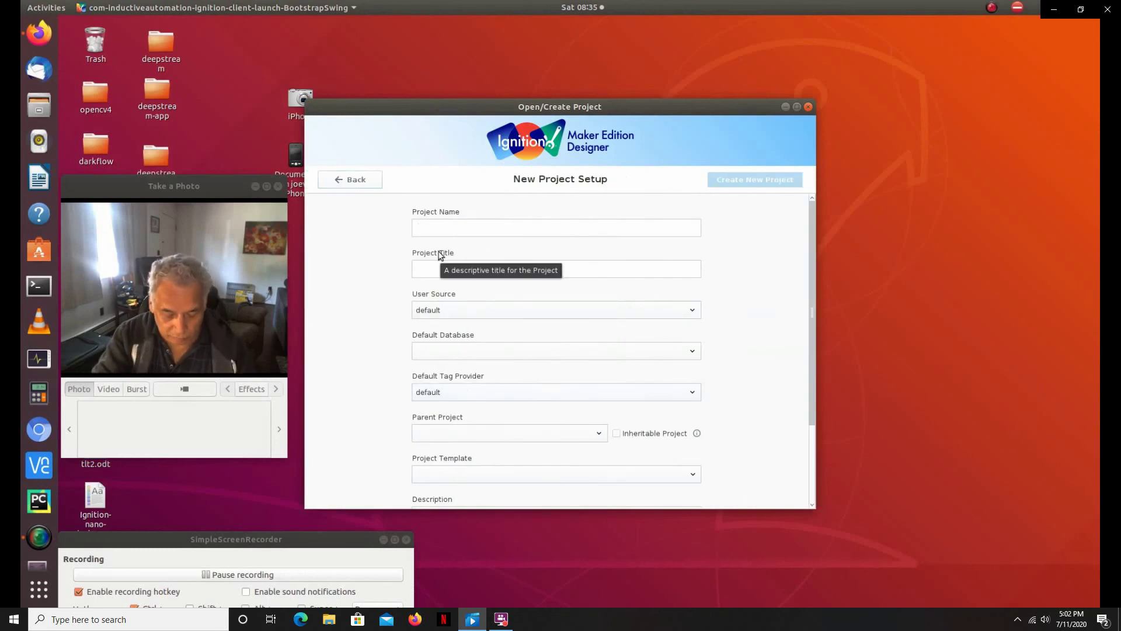
Step: Create a new project named 'first' with title 'first one'
{"action": "type", "text": "first"}
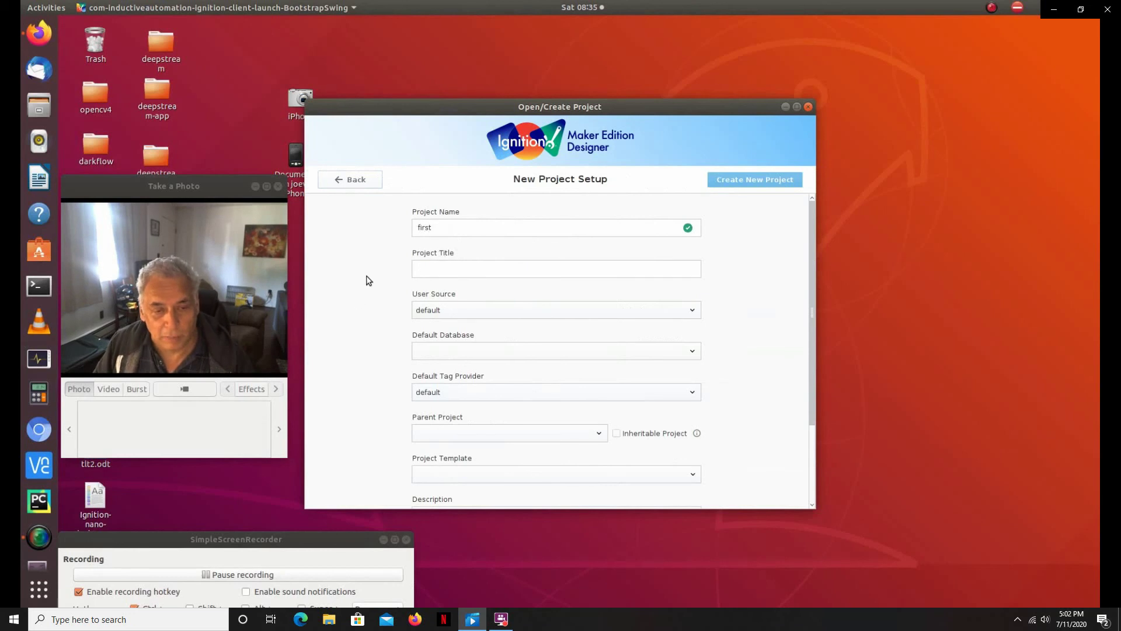
{"action": "left_click", "coordinate": [423, 273]}
{"action": "type", "text": "fi"}
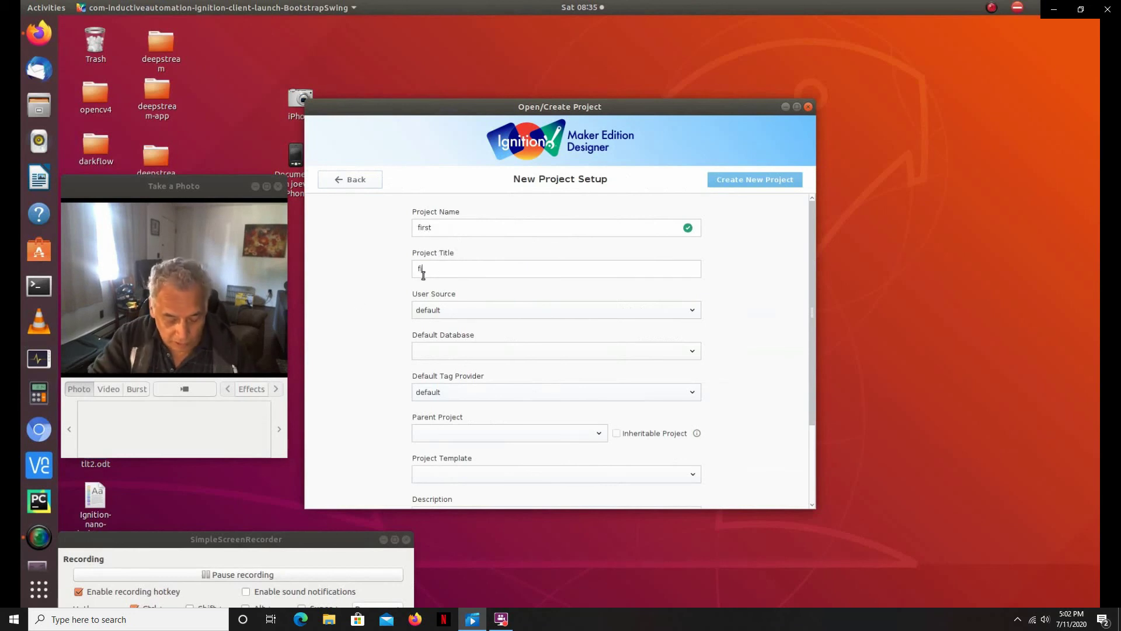
{"action": "type", "text": "rst on"}
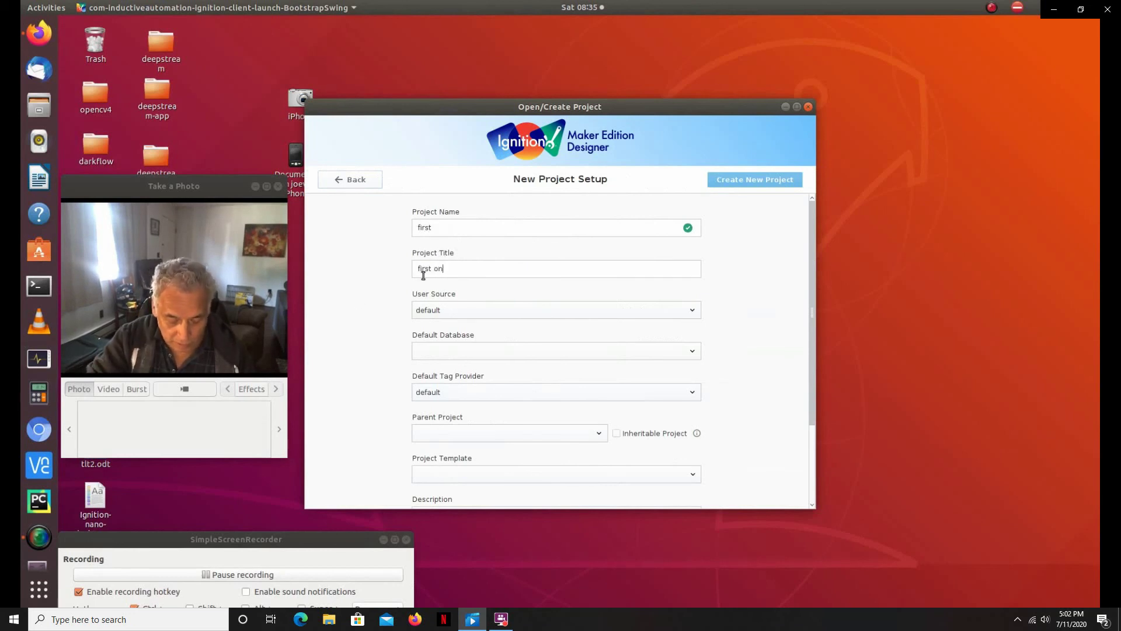
{"action": "type", "text": "e"}
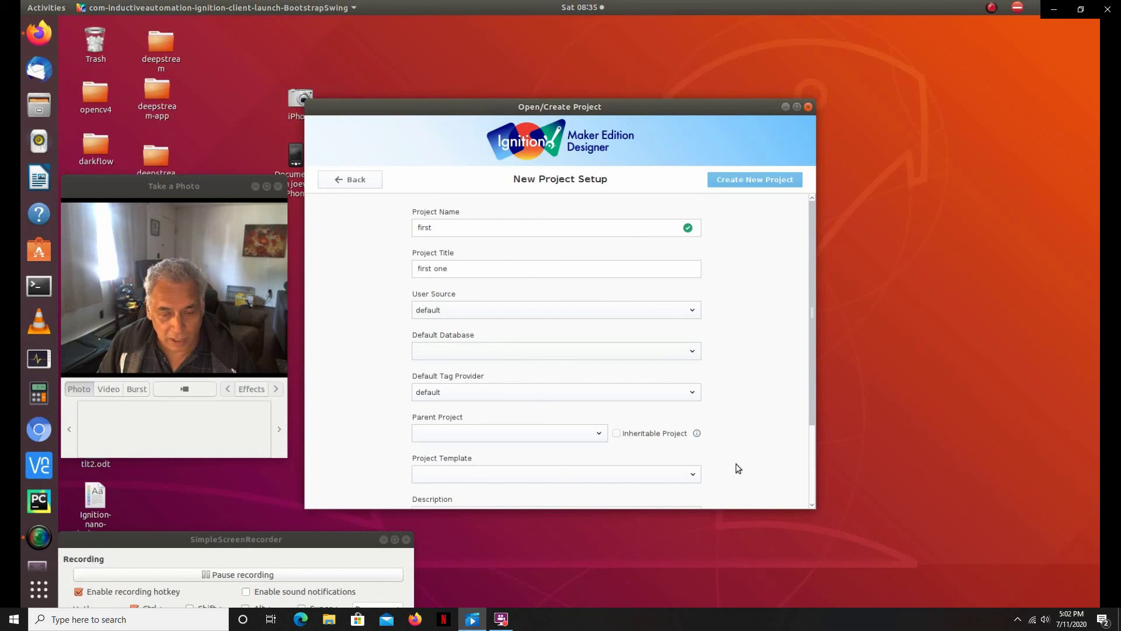
{"action": "scroll", "coordinate": [512, 452], "scroll_direction": "down", "scroll_amount": 3}
{"action": "scroll", "coordinate": [512, 452], "scroll_direction": "down", "scroll_amount": 2}
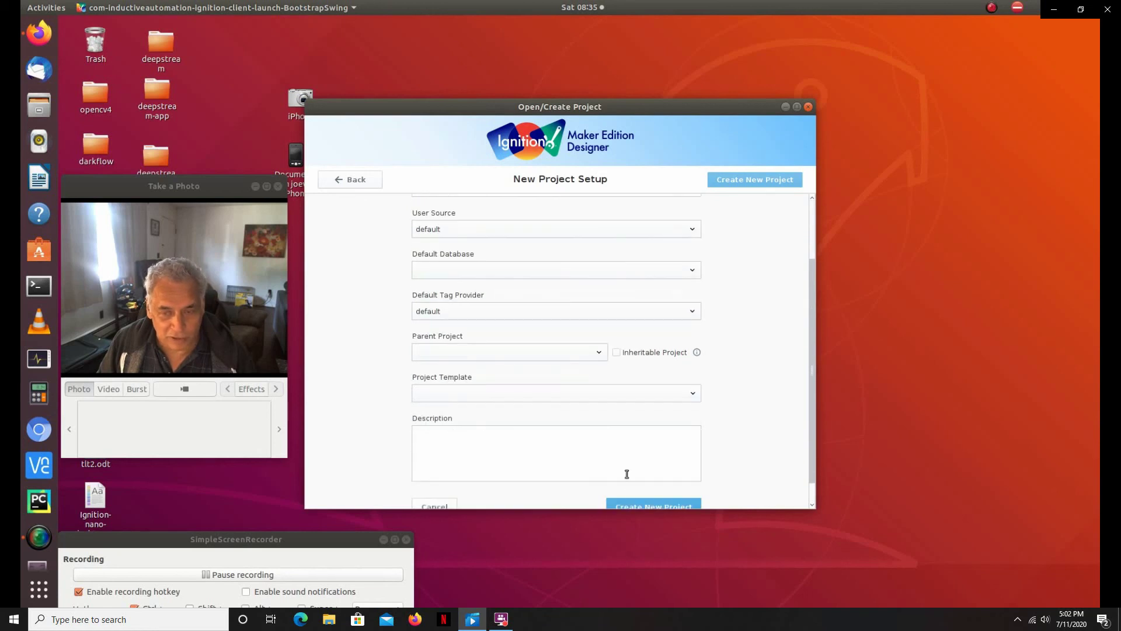
{"action": "scroll", "coordinate": [648, 477], "scroll_direction": "down", "scroll_amount": 1}
{"action": "left_click", "coordinate": [664, 479]}
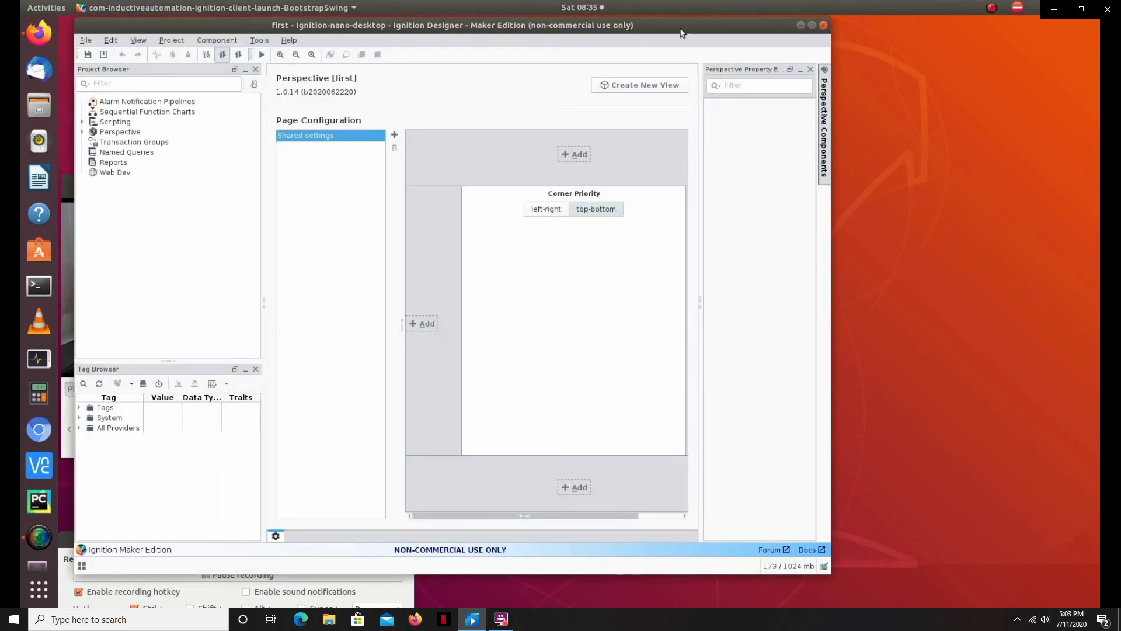
Step: Move the Designer window right, widen it, and expand the Tags folder in the Tag Browser
{"action": "left_click_drag", "start_coordinate": [681, 33], "coordinate": [905, 40]}
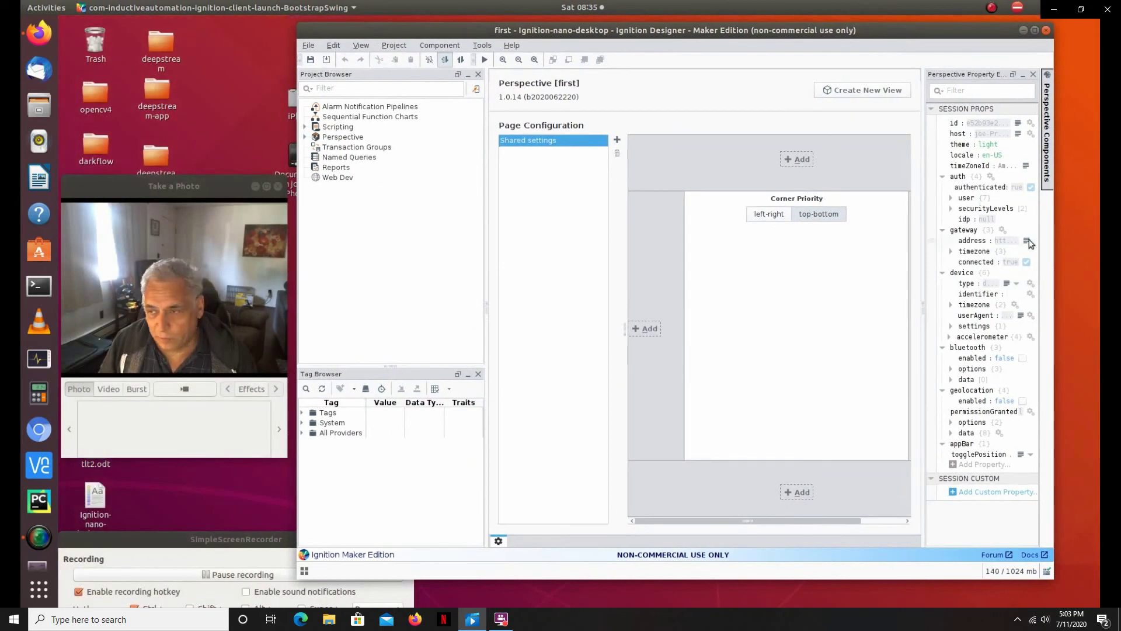
{"action": "left_click_drag", "start_coordinate": [1050, 237], "coordinate": [1079, 237]}
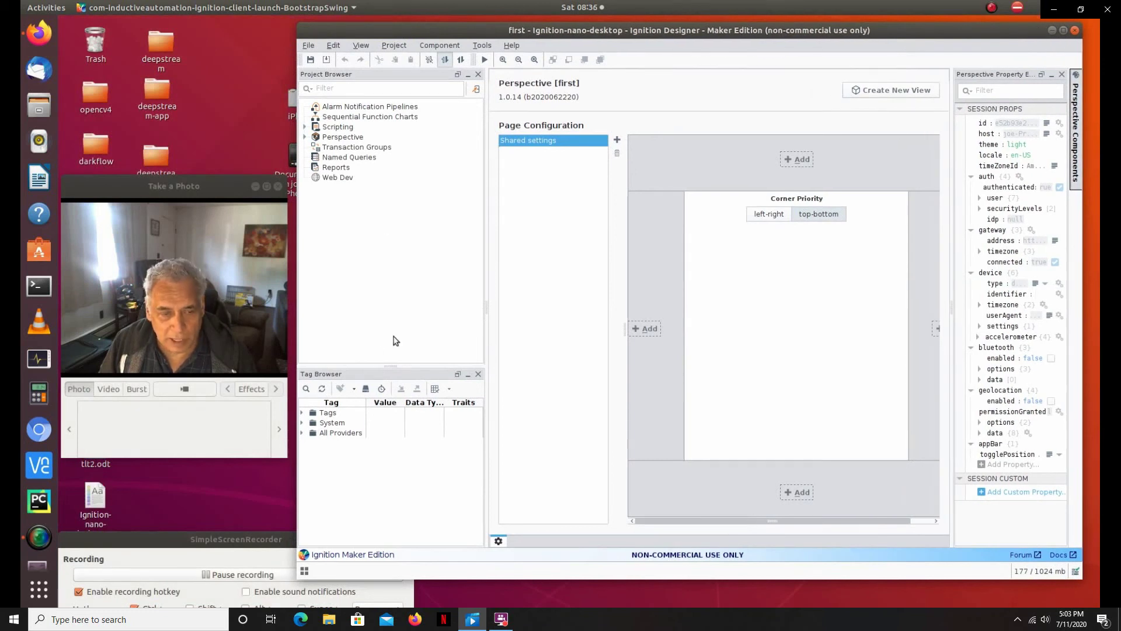
{"action": "left_click", "coordinate": [355, 424]}
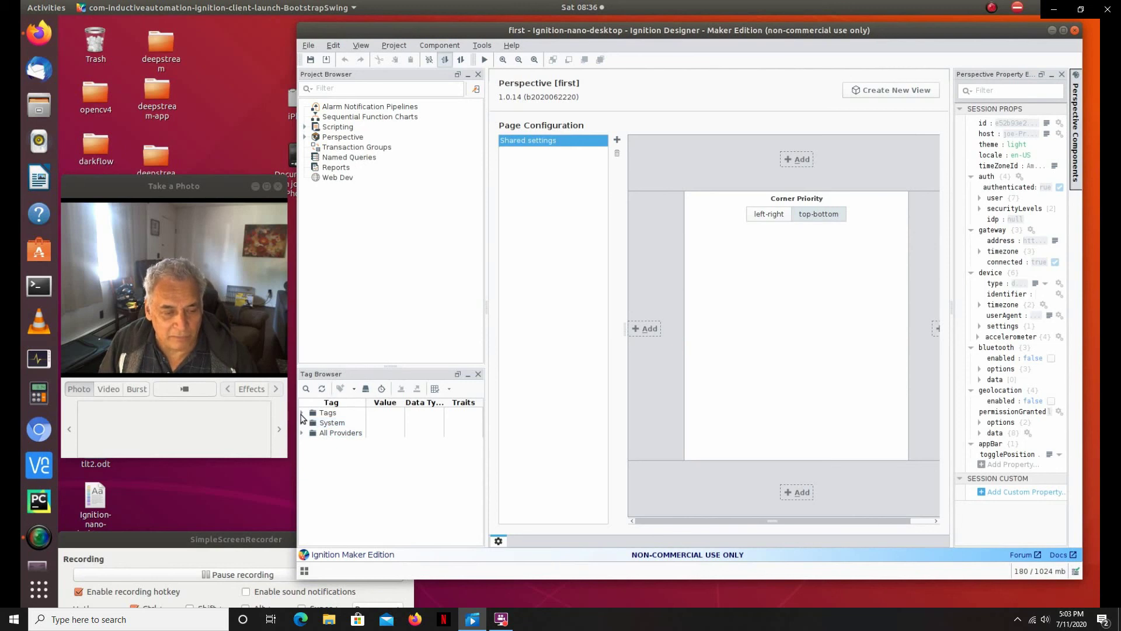
{"action": "left_click", "coordinate": [301, 412]}
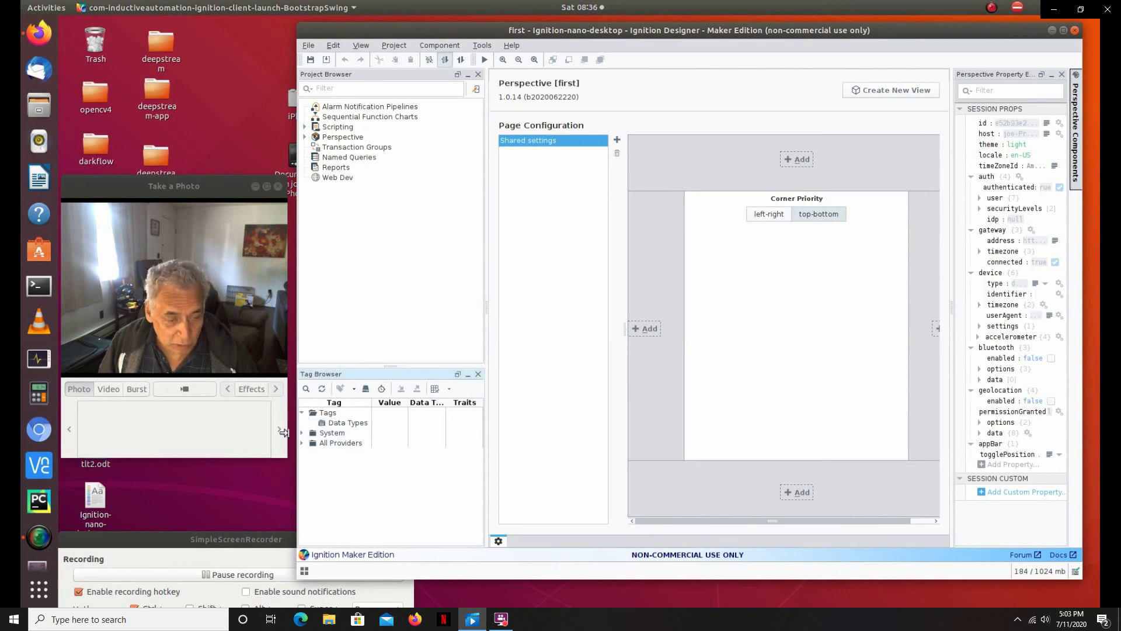
Step: Expand System and All Providers in the Tag Browser and select Data Types
{"action": "left_click", "coordinate": [301, 433]}
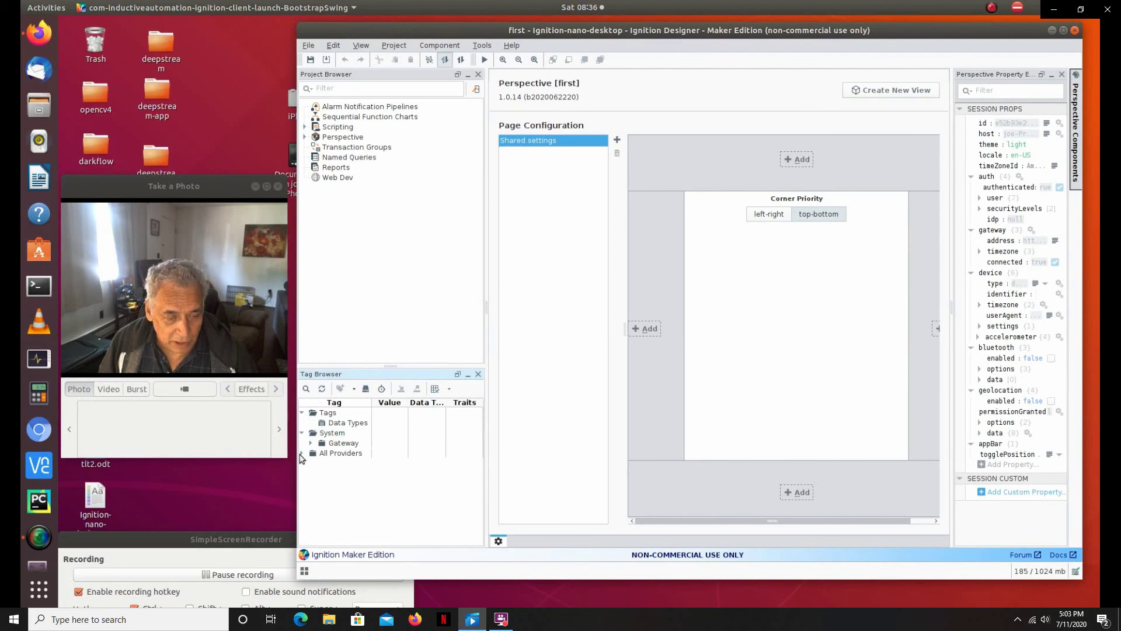
{"action": "left_click", "coordinate": [302, 453]}
{"action": "left_click", "coordinate": [359, 423]}
Step: Start a New Data Type from Data Types, then close the Tag Editor without saving
{"action": "right_click", "coordinate": [362, 422]}
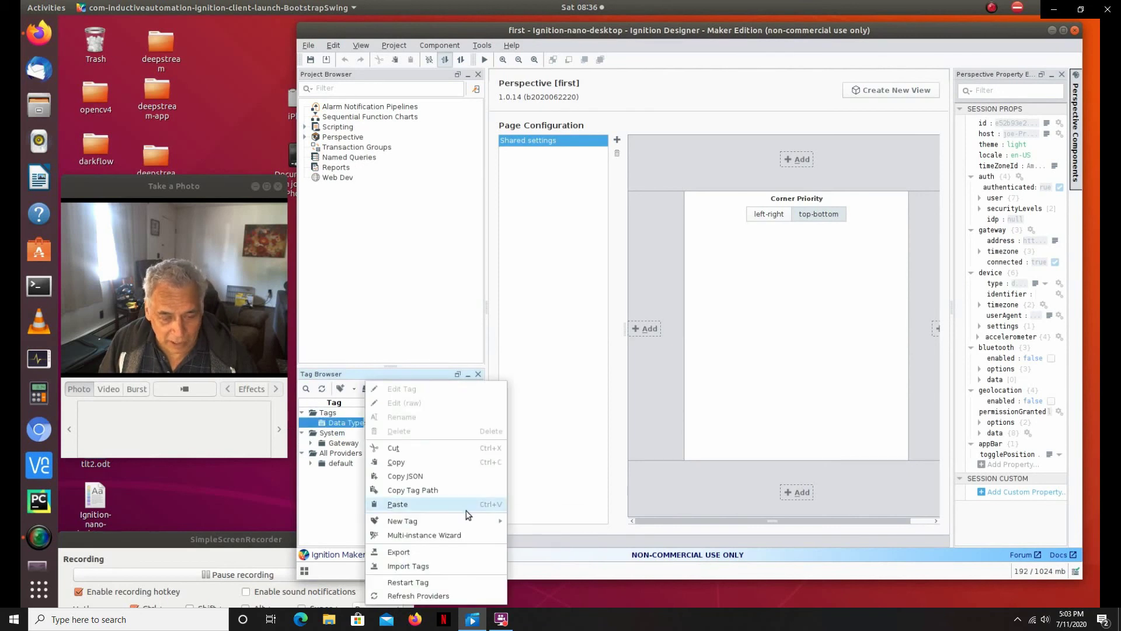
{"action": "mouse_move", "coordinate": [474, 521]}
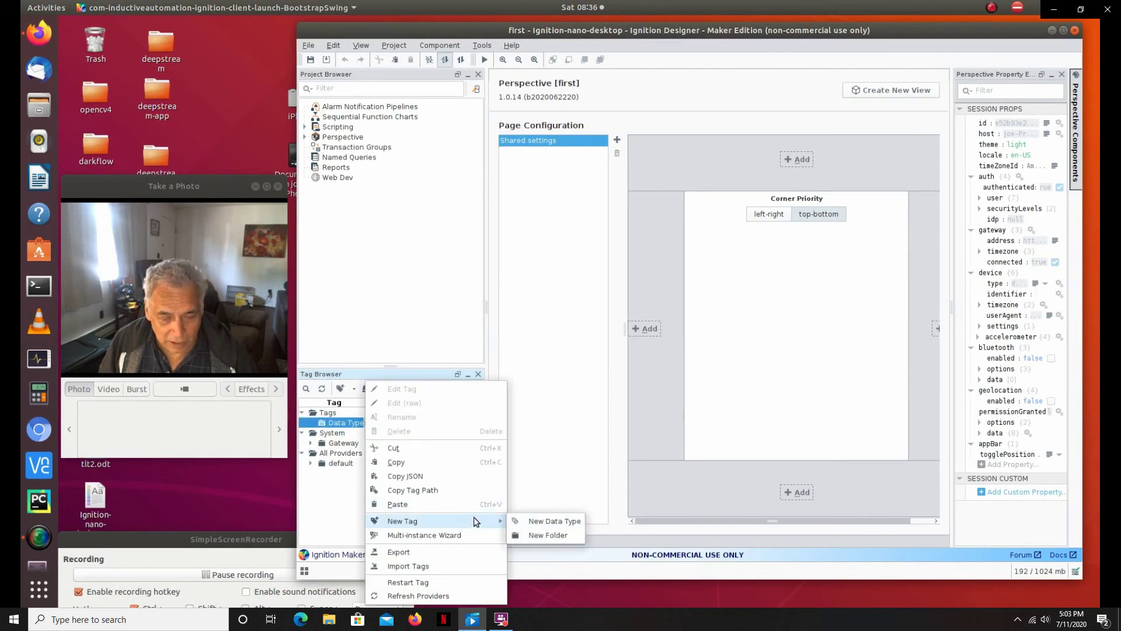
{"action": "left_click", "coordinate": [549, 523]}
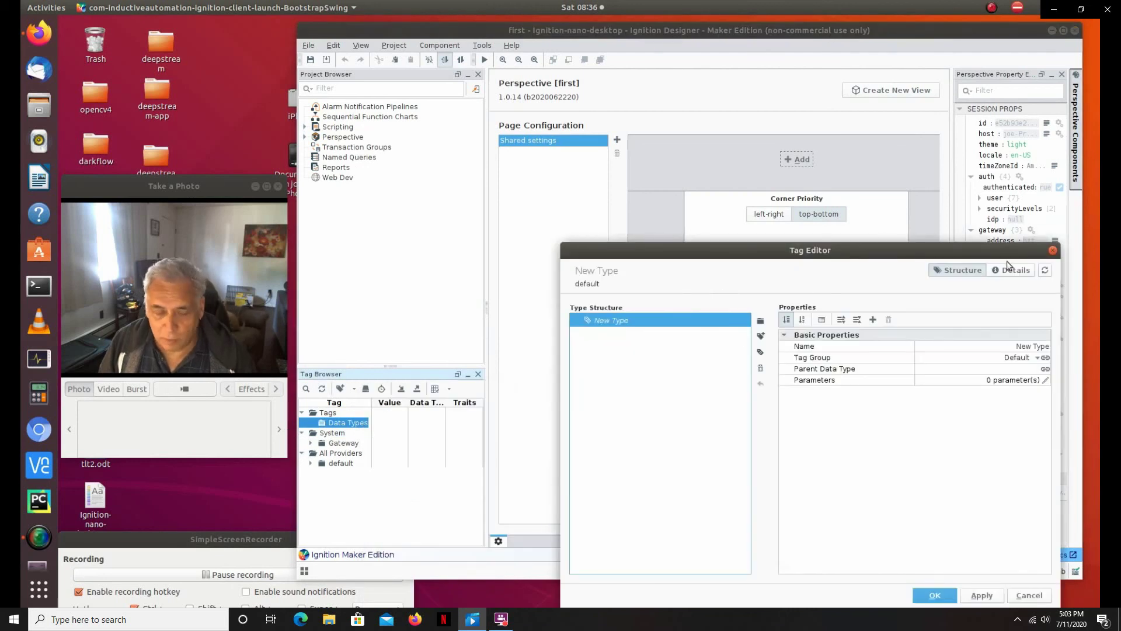
{"action": "left_click", "coordinate": [1053, 251]}
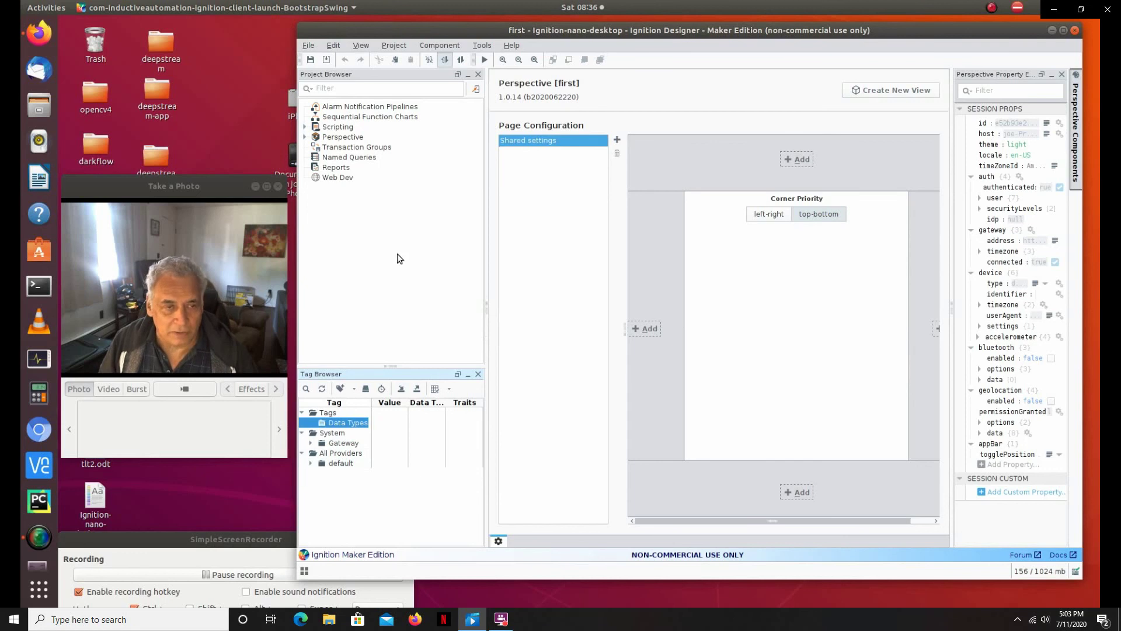
Step: Create a Coordinate view named 'View' at page URL '/' under Perspective Views
{"action": "left_click", "coordinate": [304, 137]}
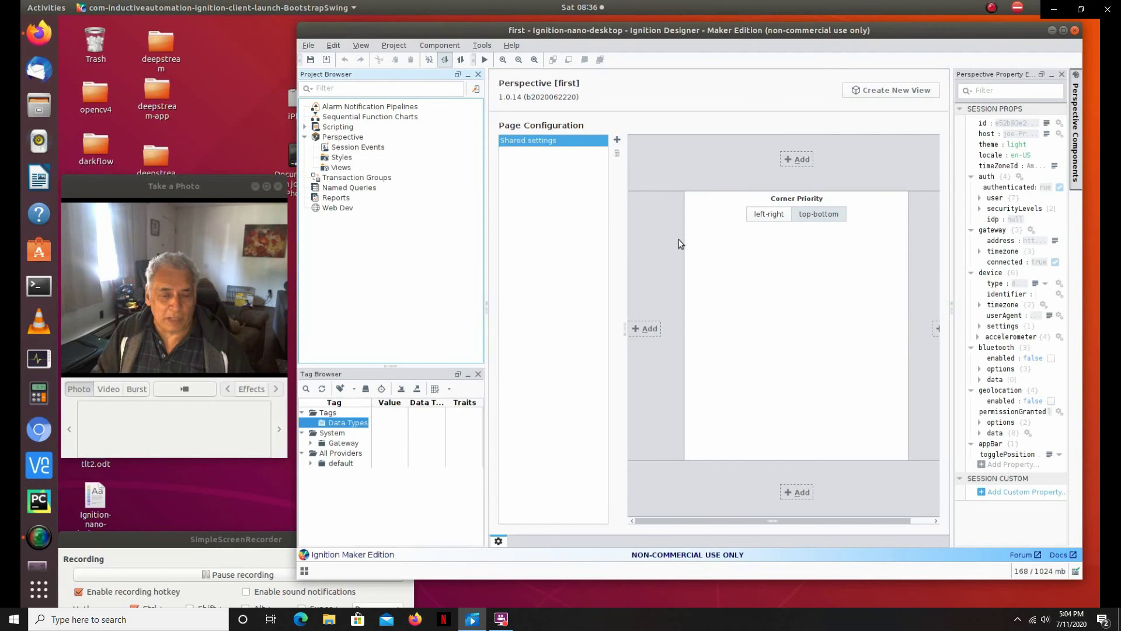
{"action": "left_click", "coordinate": [877, 91]}
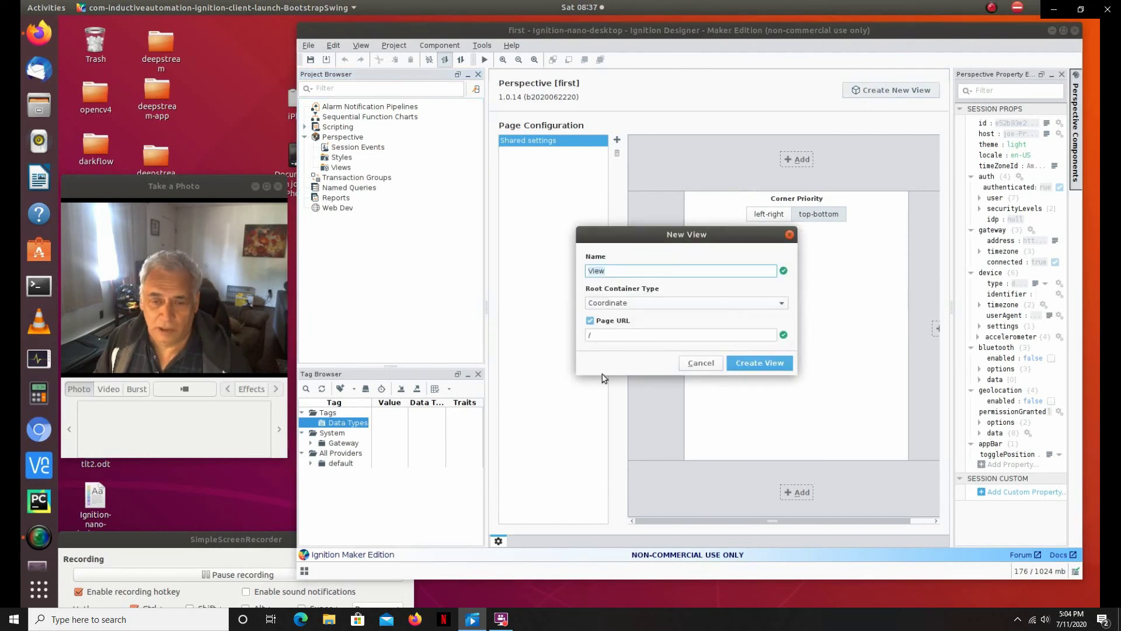
{"action": "left_click", "coordinate": [768, 366]}
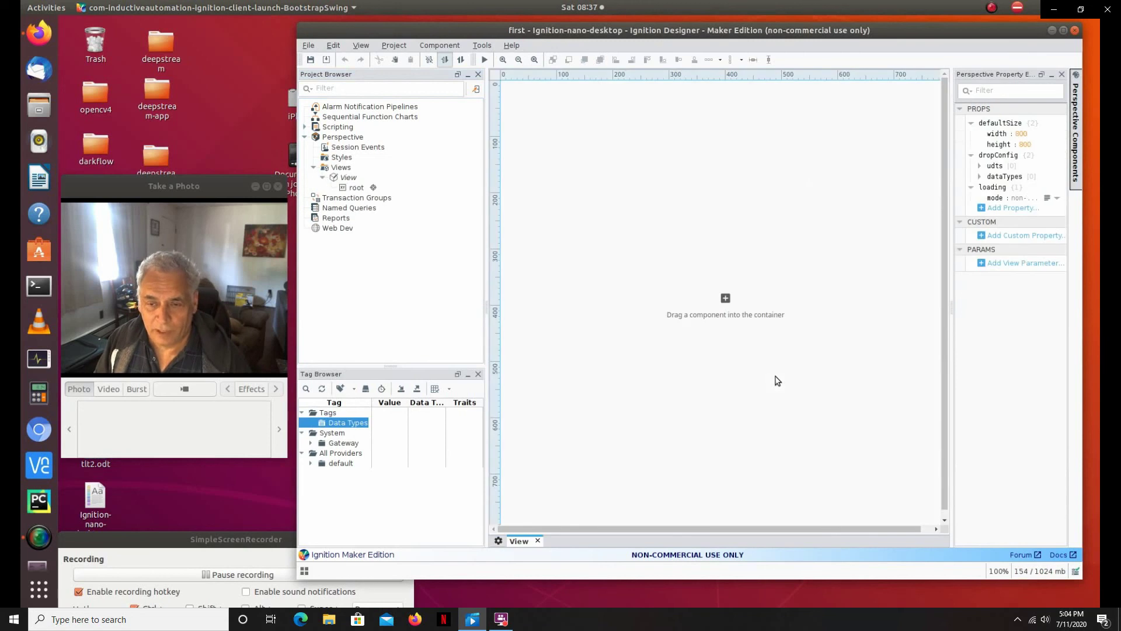
Step: Add a Simple Gauge to the view and place an LED Display below it
{"action": "left_click", "coordinate": [1080, 157]}
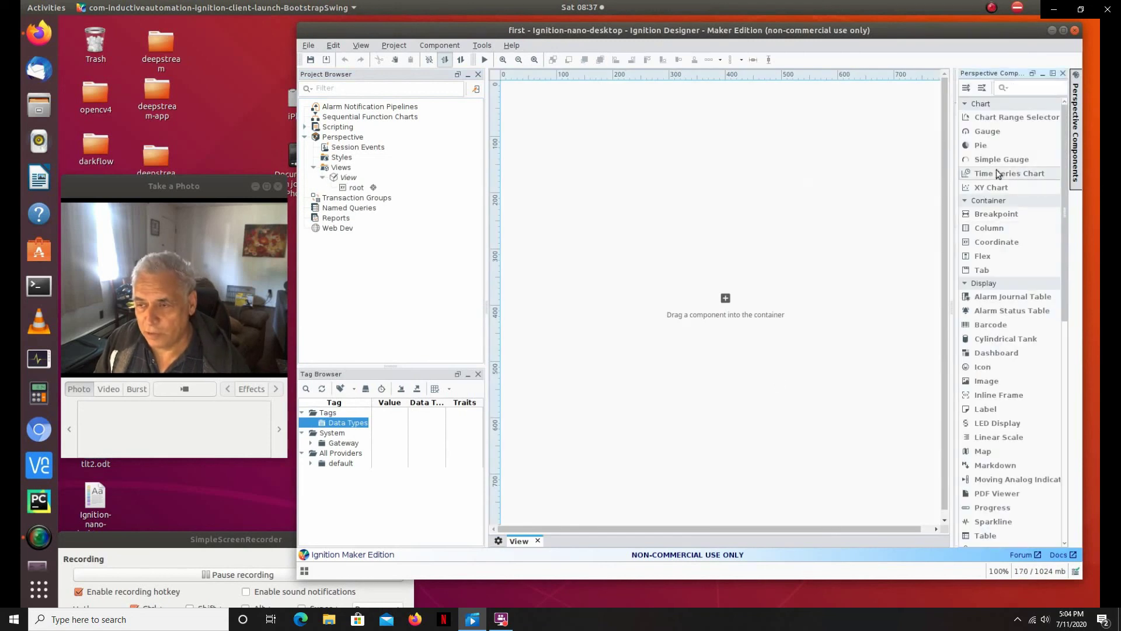
{"action": "left_click_drag", "start_coordinate": [994, 160], "coordinate": [589, 161]}
{"action": "left_click_drag", "start_coordinate": [670, 178], "coordinate": [645, 142]}
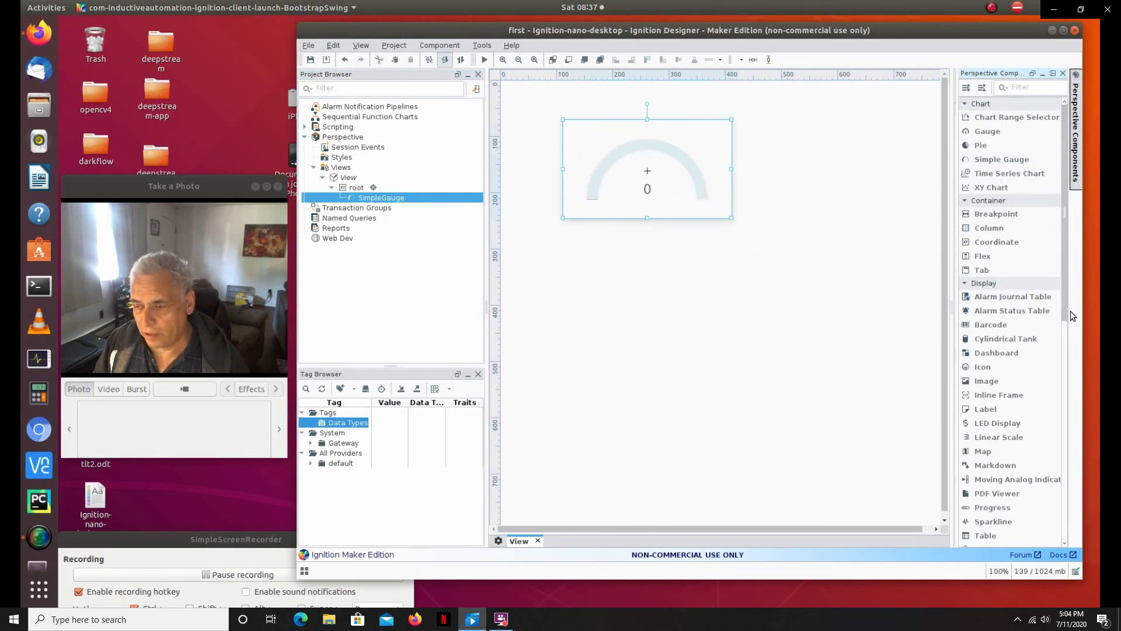
{"action": "left_click", "coordinate": [1075, 156]}
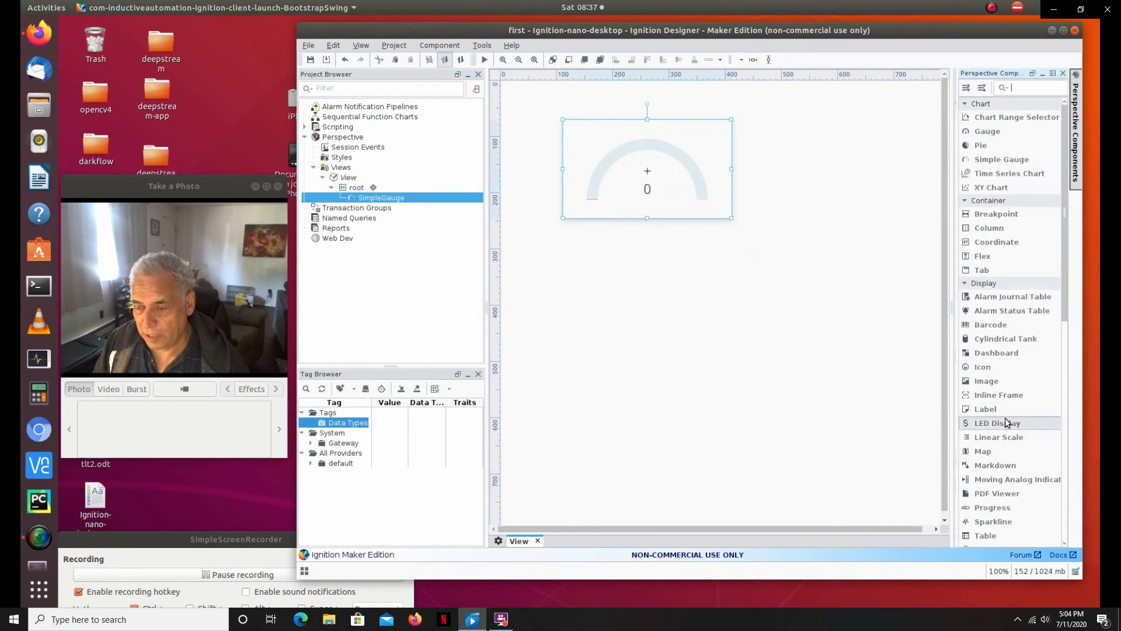
{"action": "left_click_drag", "start_coordinate": [558, 314], "coordinate": [636, 334]}
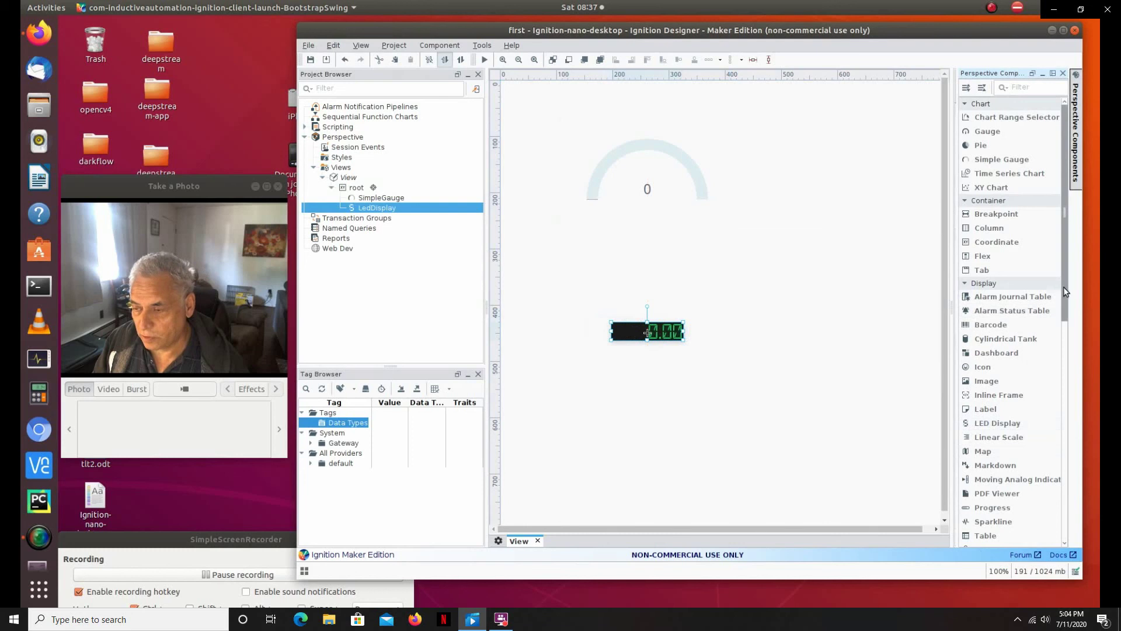
Step: Add a Slider from the component palette between the gauge and the LED display
{"action": "mouse_move", "coordinate": [1082, 128]}
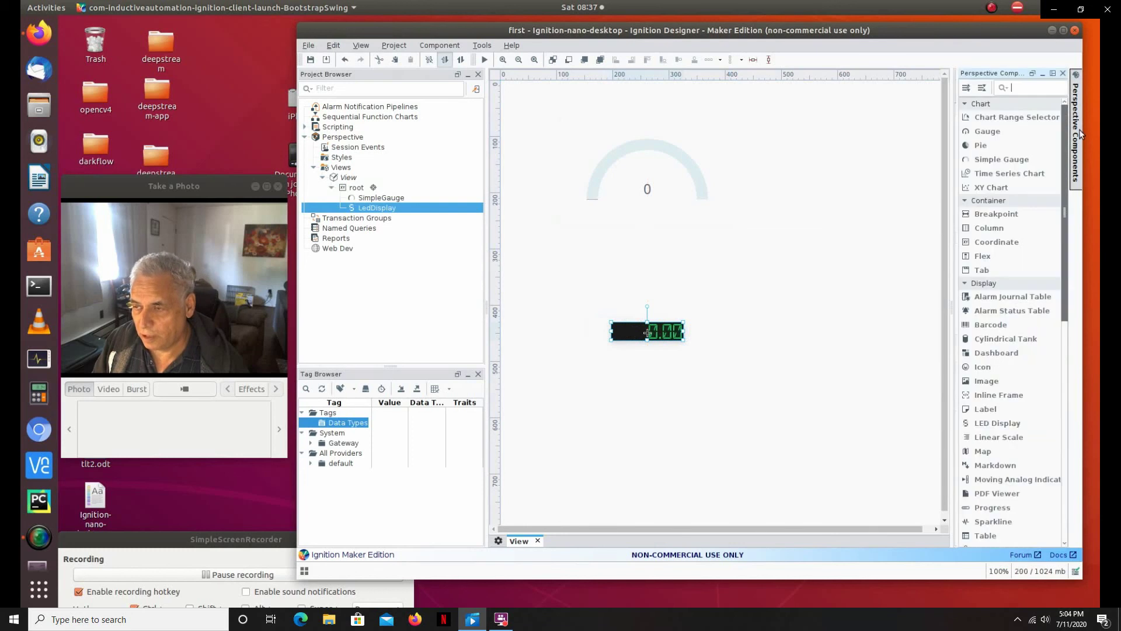
{"action": "scroll", "coordinate": [1010, 455], "scroll_direction": "down", "scroll_amount": 6}
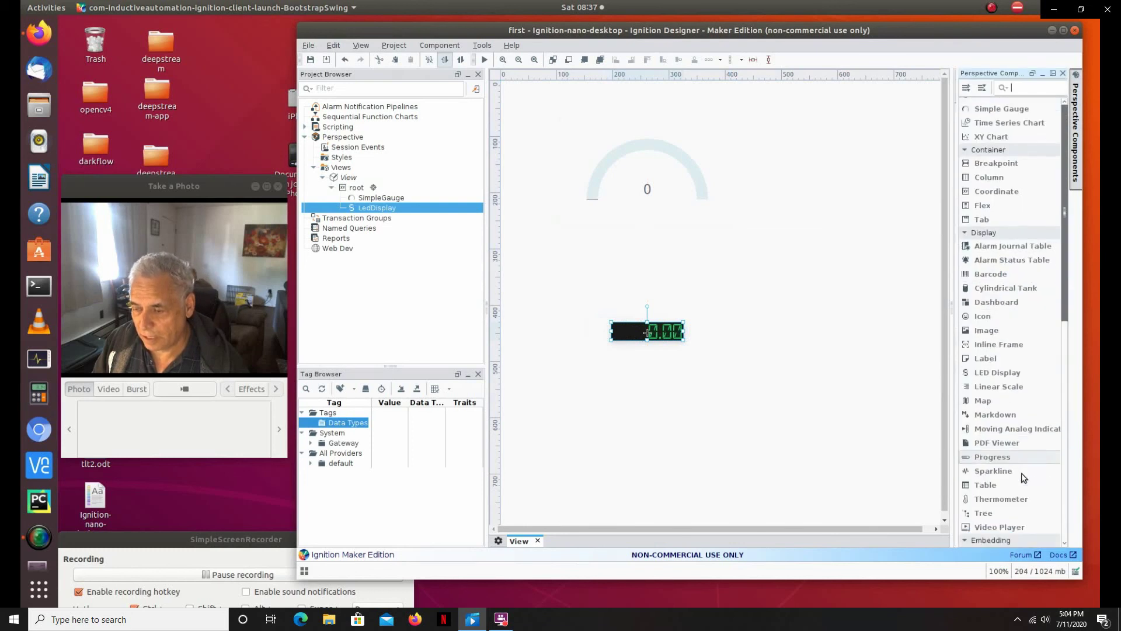
{"action": "scroll", "coordinate": [1029, 464], "scroll_direction": "down", "scroll_amount": 5}
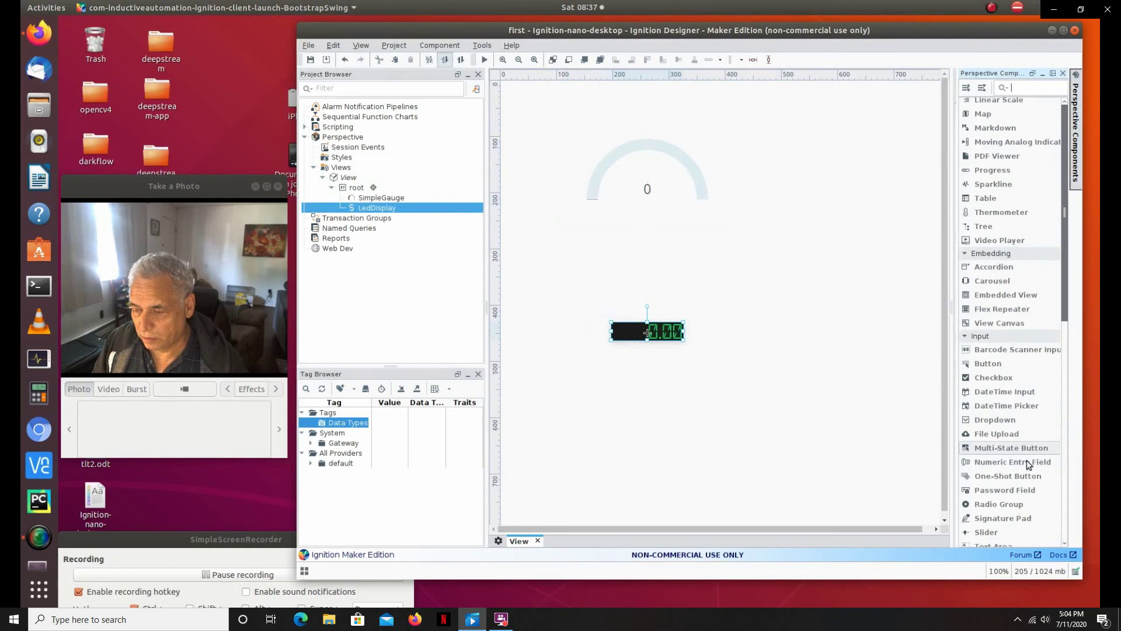
{"action": "scroll", "coordinate": [1025, 455], "scroll_direction": "up", "scroll_amount": 4}
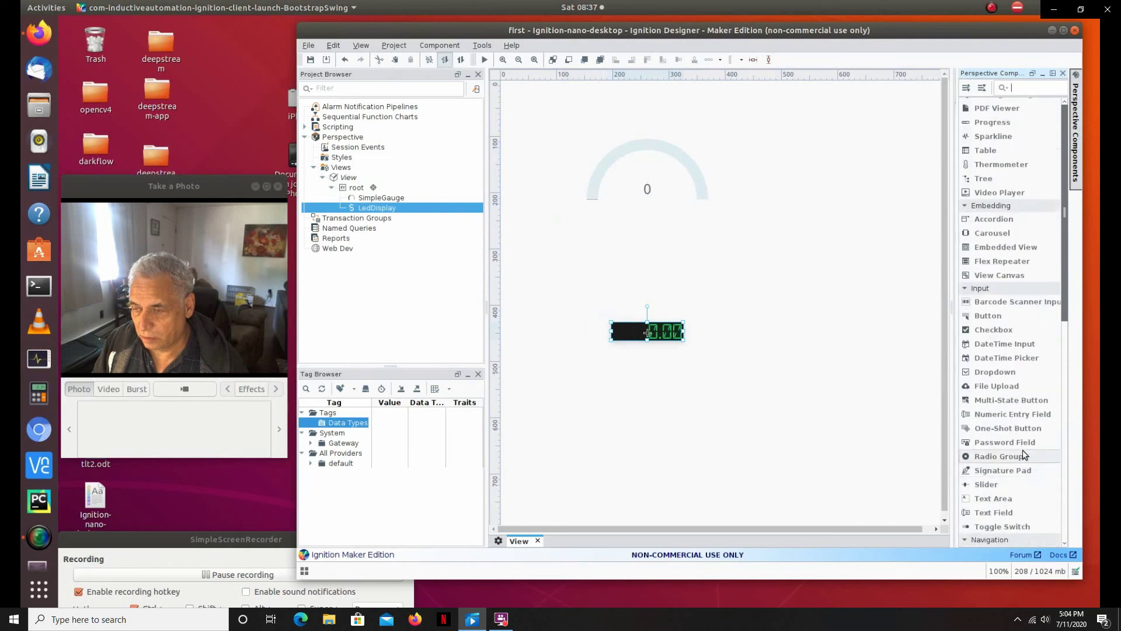
{"action": "scroll", "coordinate": [1021, 453], "scroll_direction": "up", "scroll_amount": 1}
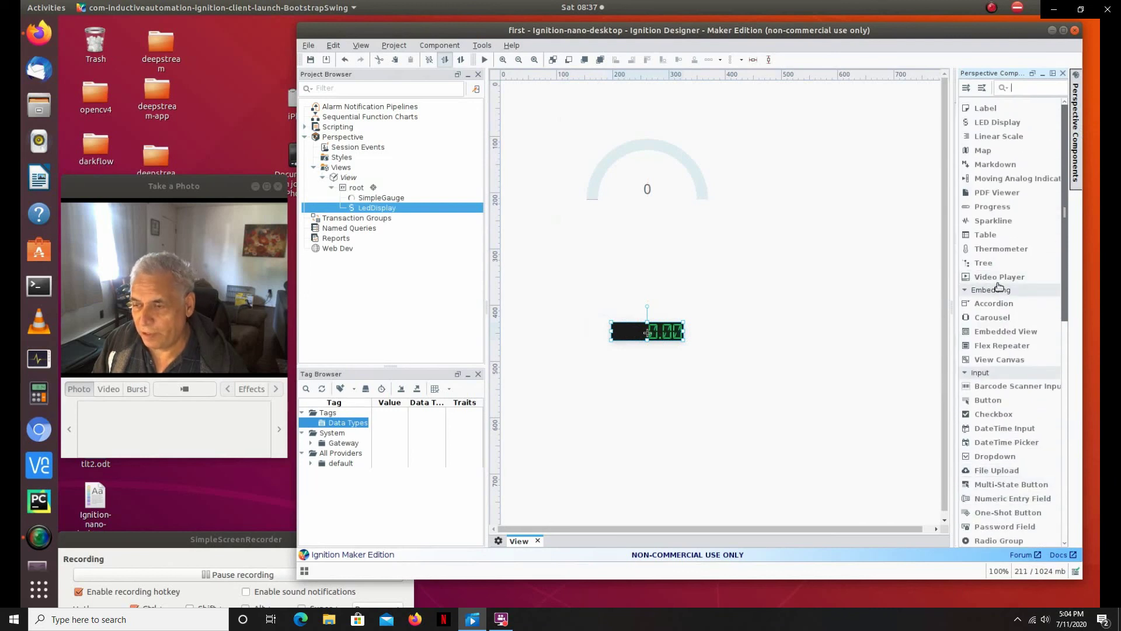
{"action": "scroll", "coordinate": [992, 394], "scroll_direction": "down", "scroll_amount": 1}
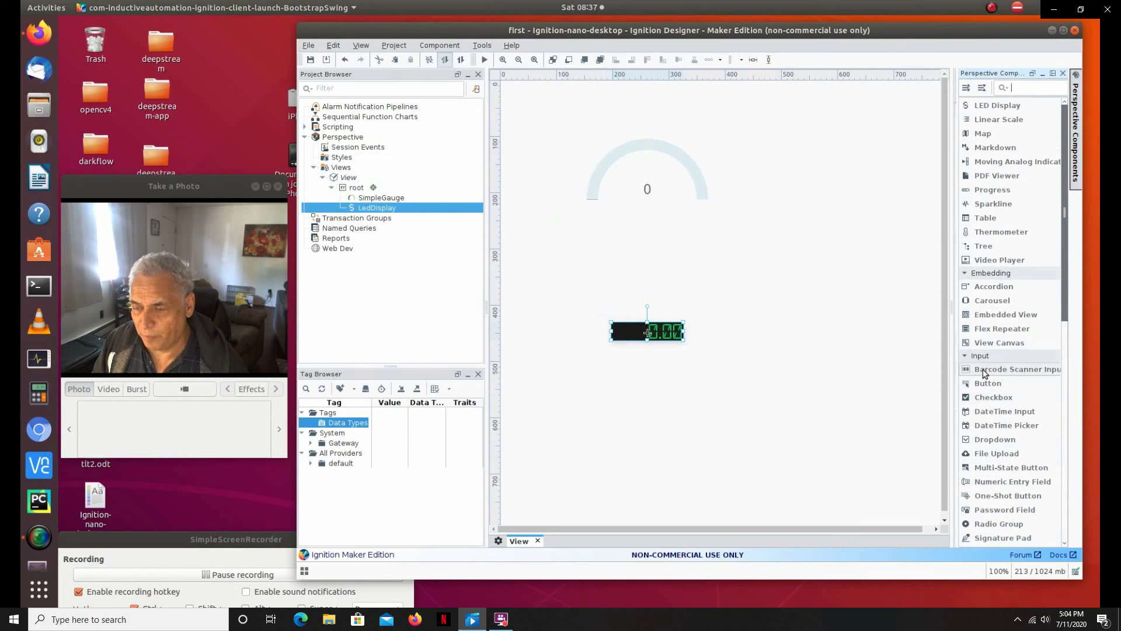
{"action": "scroll", "coordinate": [995, 373], "scroll_direction": "down", "scroll_amount": 2}
{"action": "scroll", "coordinate": [1016, 408], "scroll_direction": "down", "scroll_amount": 2}
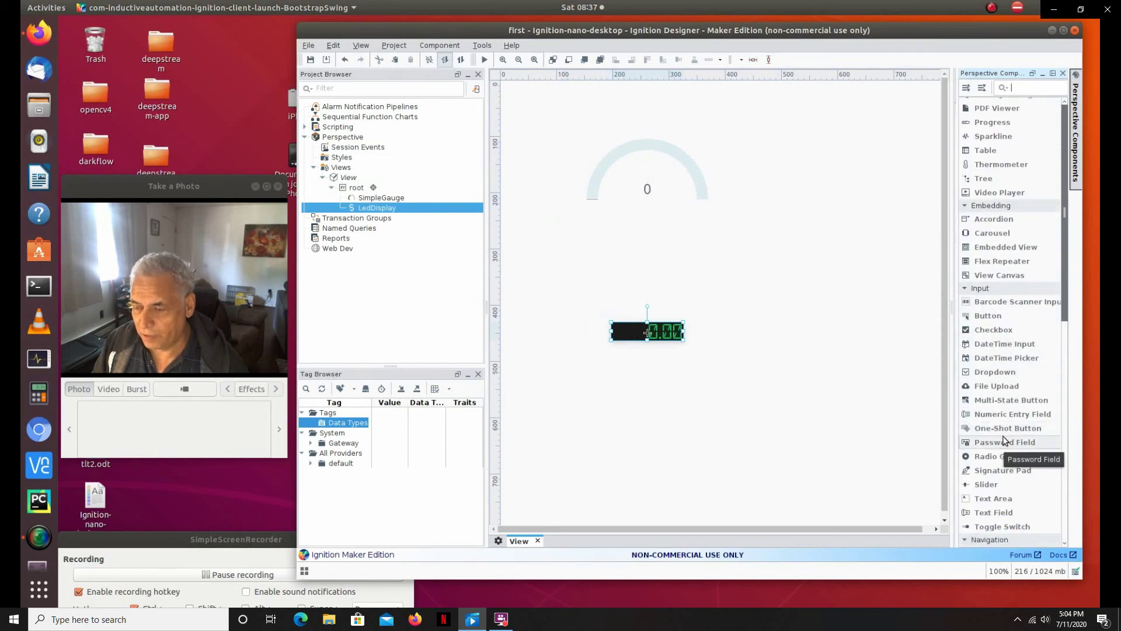
{"action": "left_click_drag", "start_coordinate": [993, 486], "coordinate": [638, 267]}
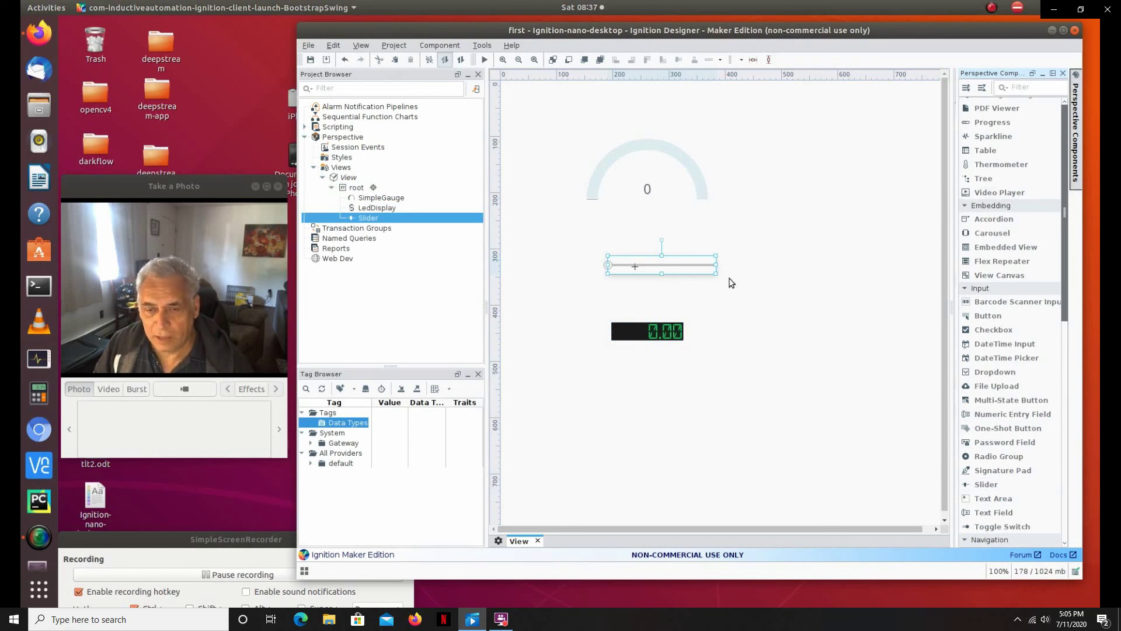
Step: Set the SimpleGauge's props.value to 2 and open the Edit Binding dialog for it
{"action": "left_click", "coordinate": [649, 154]}
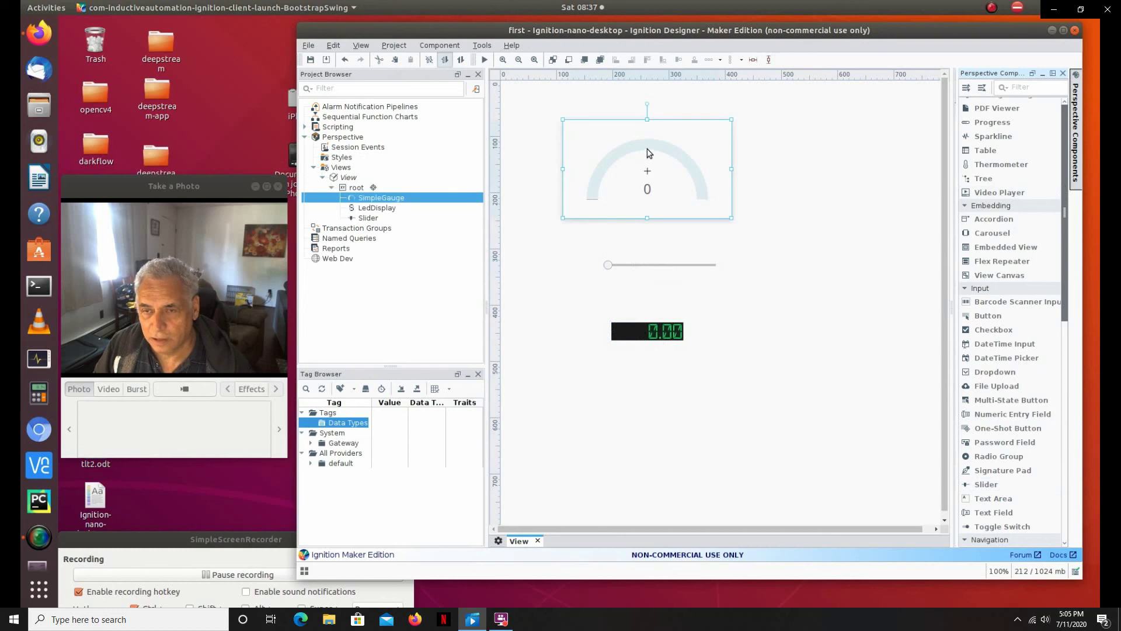
{"action": "left_click", "coordinate": [1063, 73]}
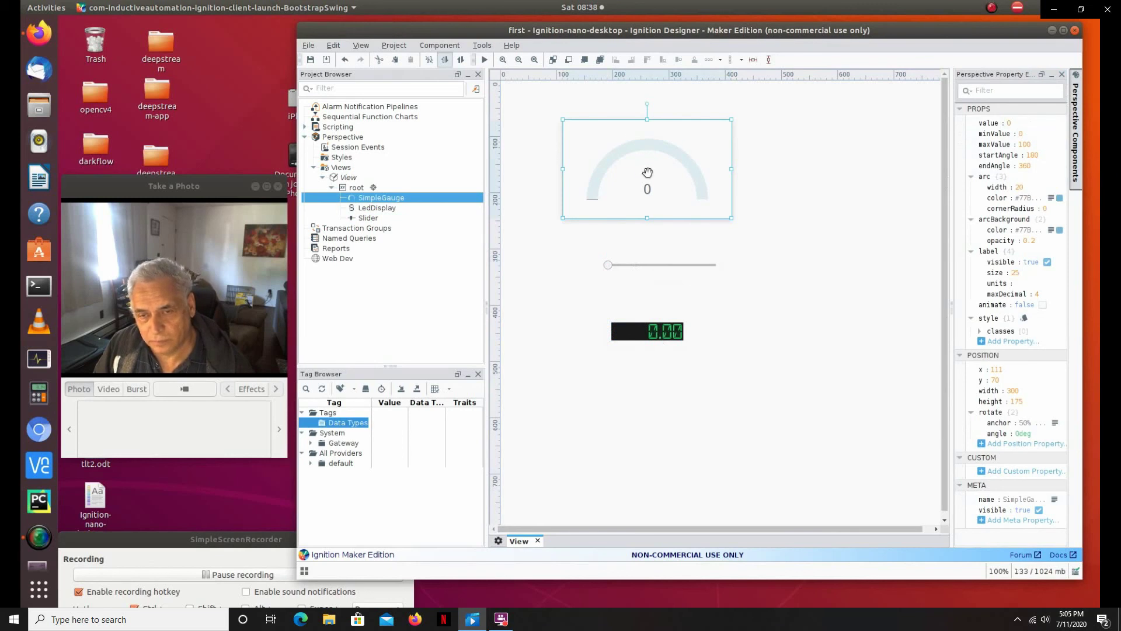
{"action": "left_click", "coordinate": [1012, 124]}
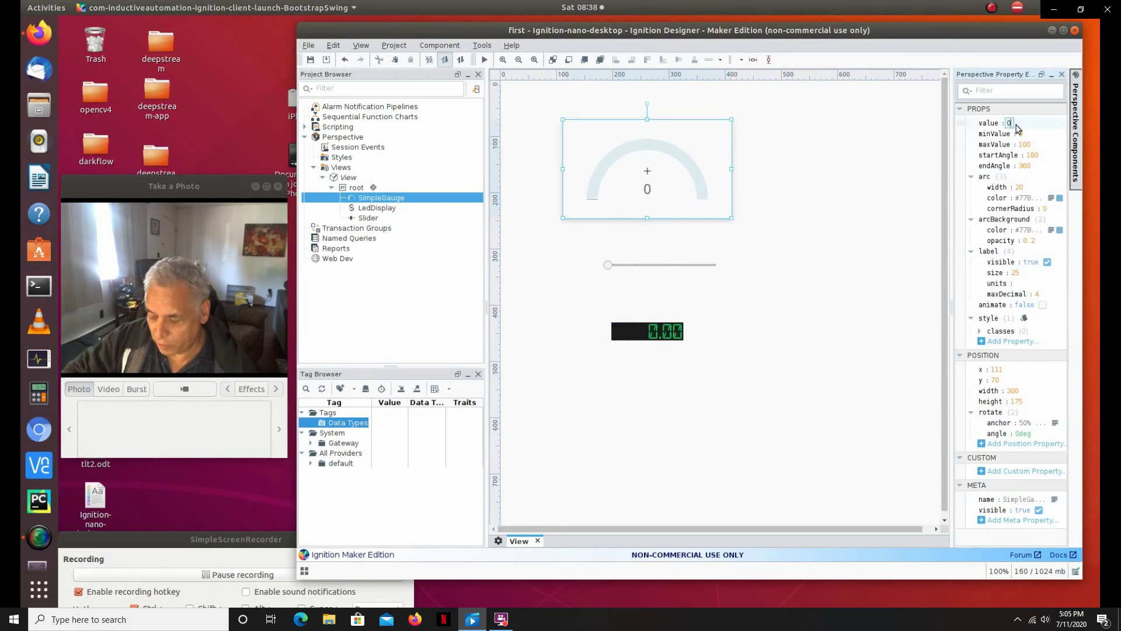
{"action": "type", "text": "2"}
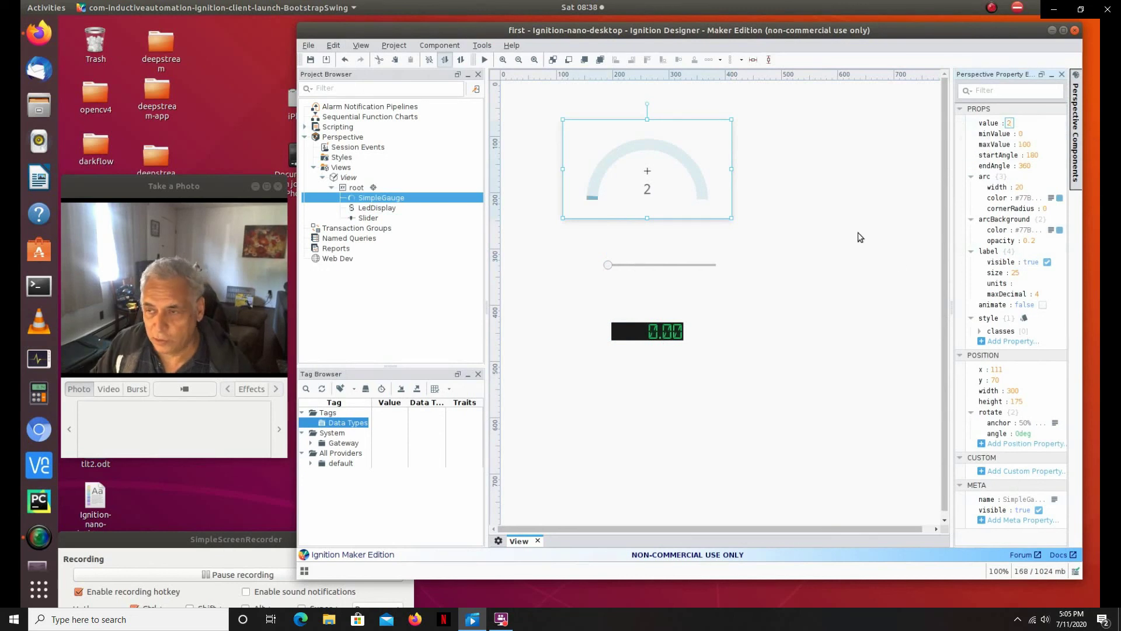
{"action": "left_click", "coordinate": [744, 206]}
{"action": "left_click", "coordinate": [582, 194]}
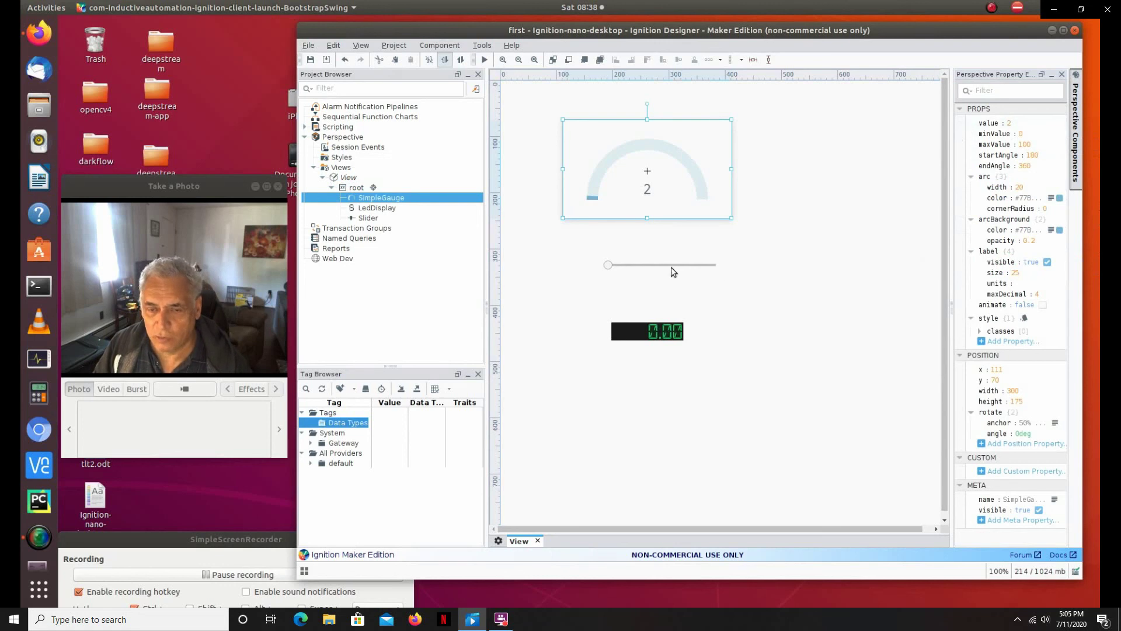
{"action": "left_click", "coordinate": [961, 124]}
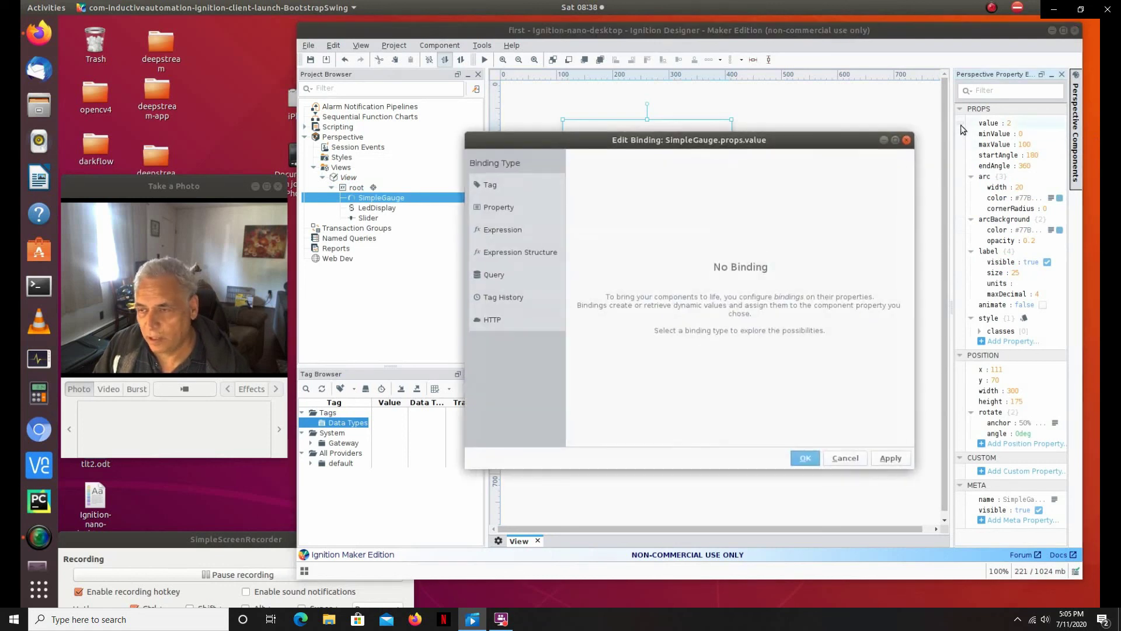
Step: Review the binding types in the binding editor: Tag, Property, Expression, Expression Structure, Query, Tag History, HTTP
{"action": "left_click_drag", "start_coordinate": [855, 141], "coordinate": [960, 171]}
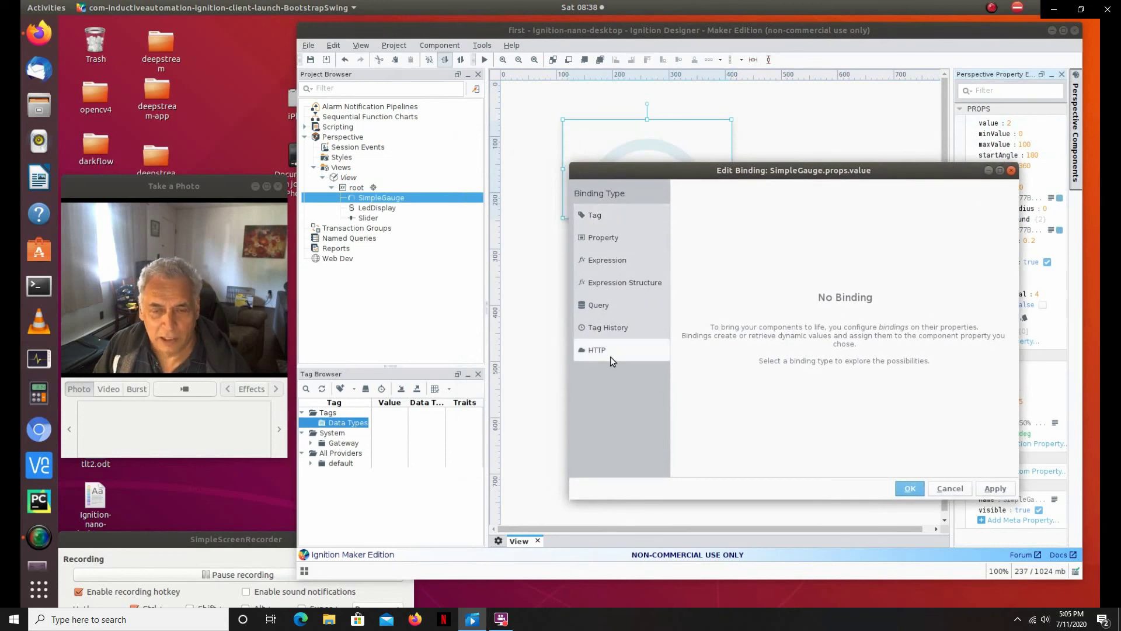
{"action": "left_click", "coordinate": [612, 213]}
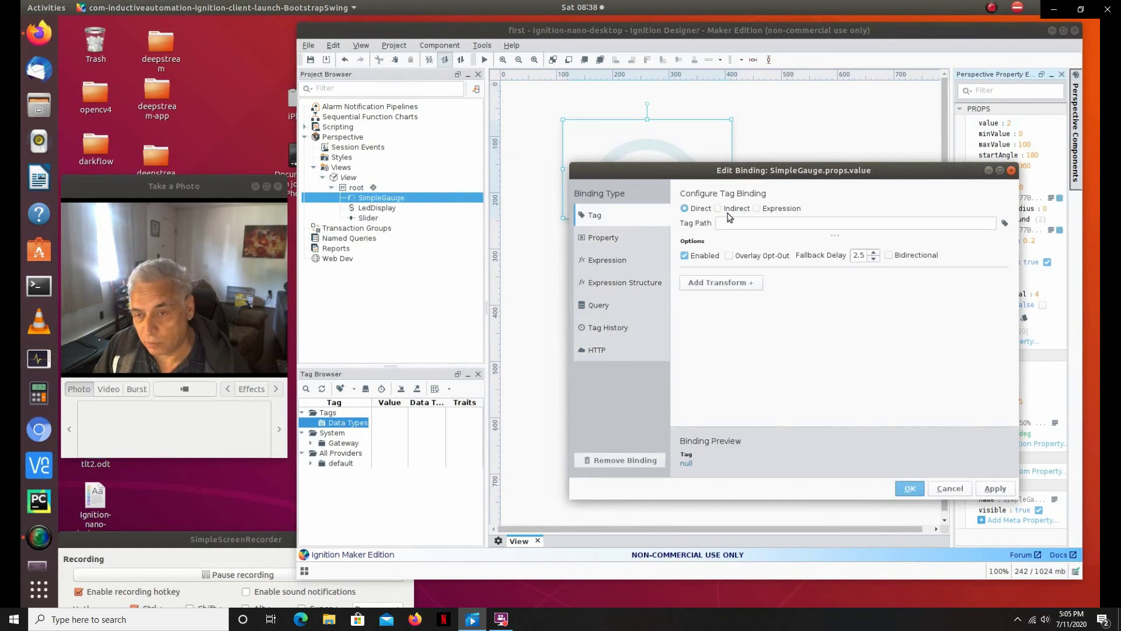
{"action": "left_click", "coordinate": [613, 241]}
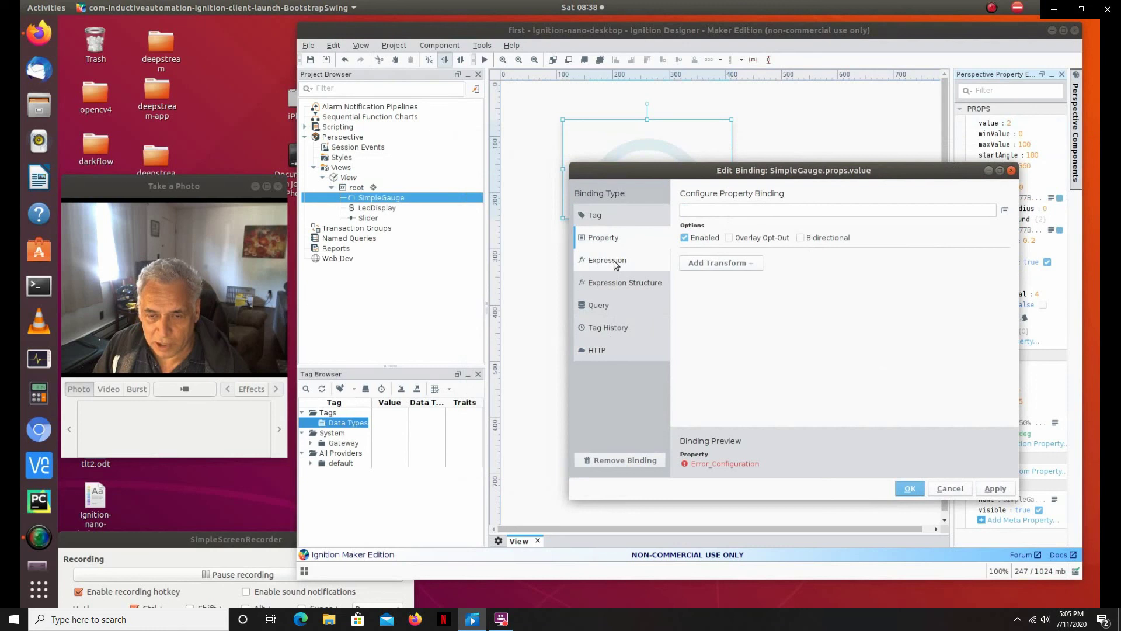
{"action": "left_click", "coordinate": [616, 265]}
{"action": "left_click", "coordinate": [617, 285]}
{"action": "left_click", "coordinate": [605, 311]}
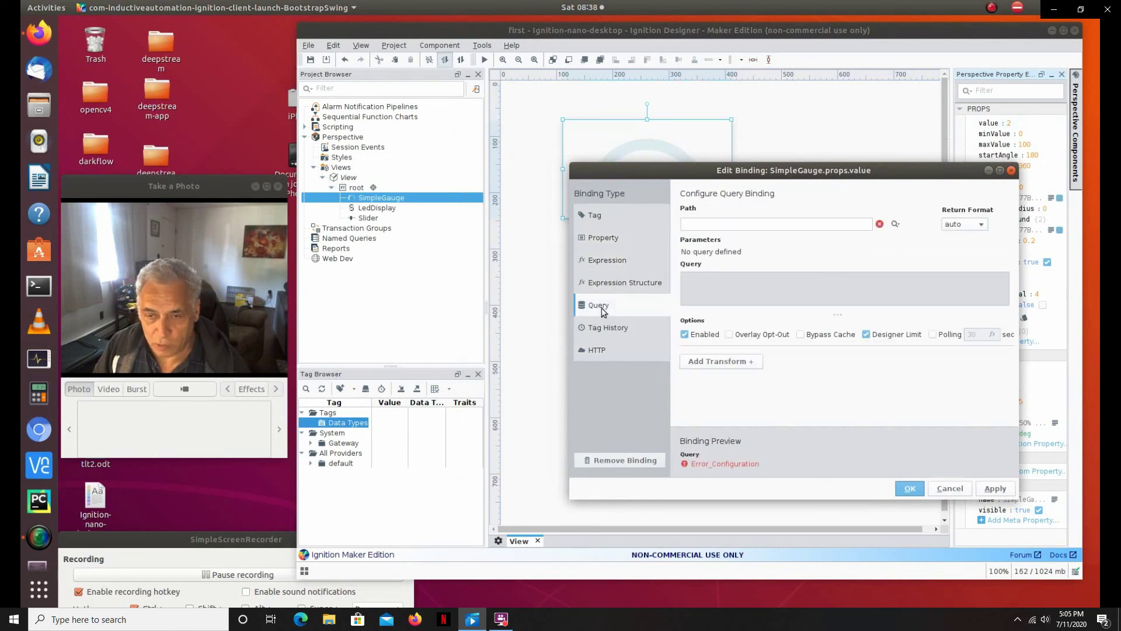
{"action": "left_click", "coordinate": [604, 332]}
{"action": "left_click", "coordinate": [601, 352]}
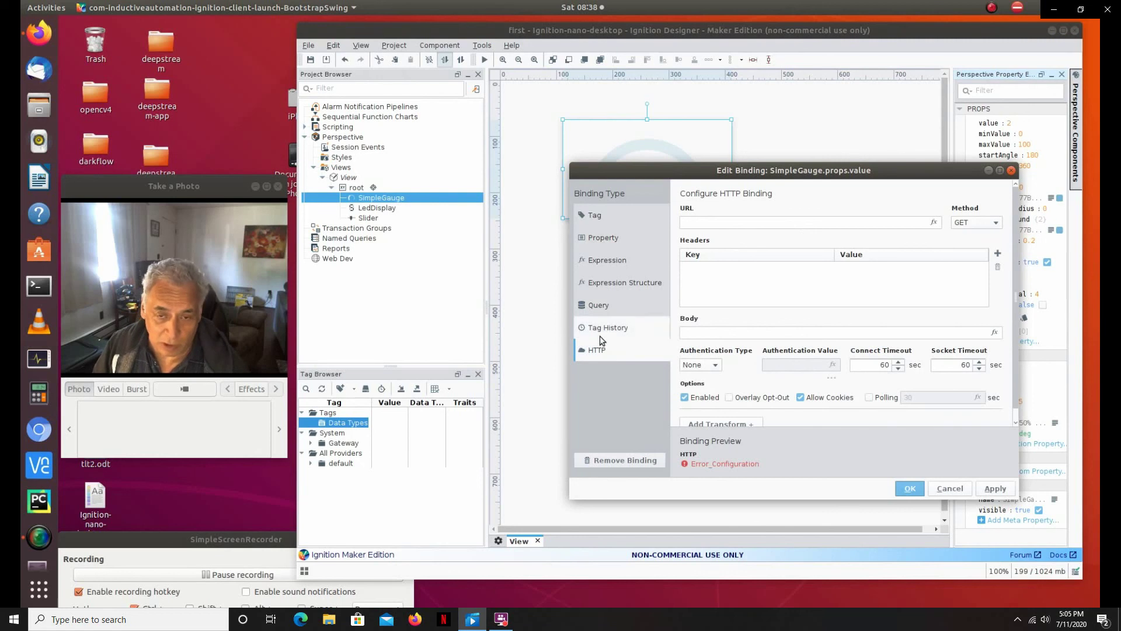
Step: Give the gauge value a Property binding to ../Slider.props.value
{"action": "left_click", "coordinate": [603, 238]}
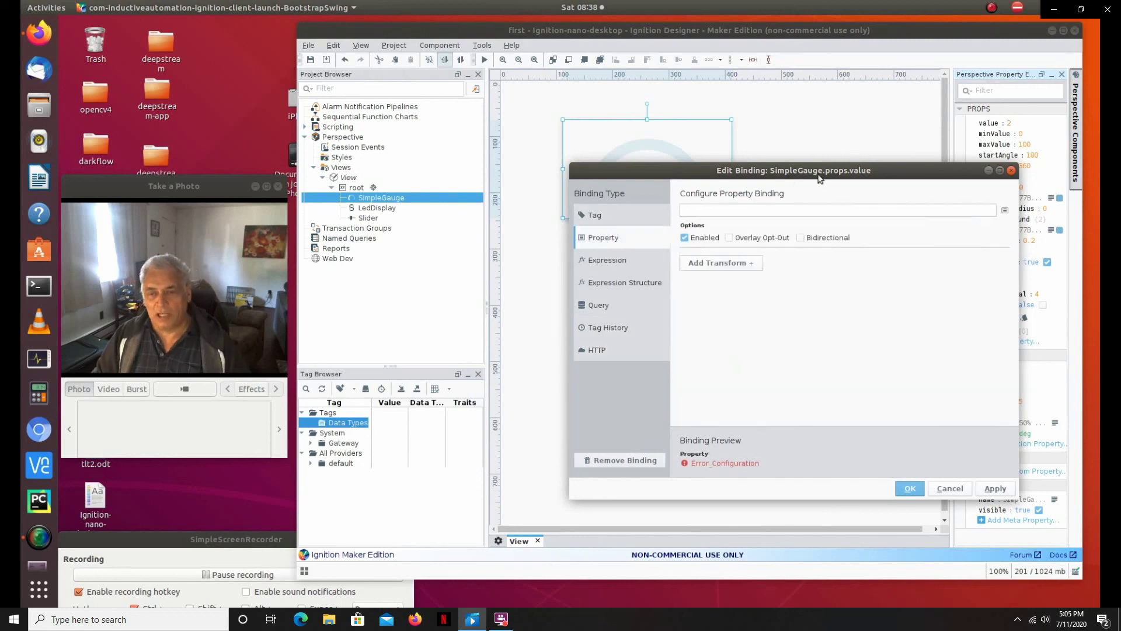
{"action": "left_click", "coordinate": [1006, 211]}
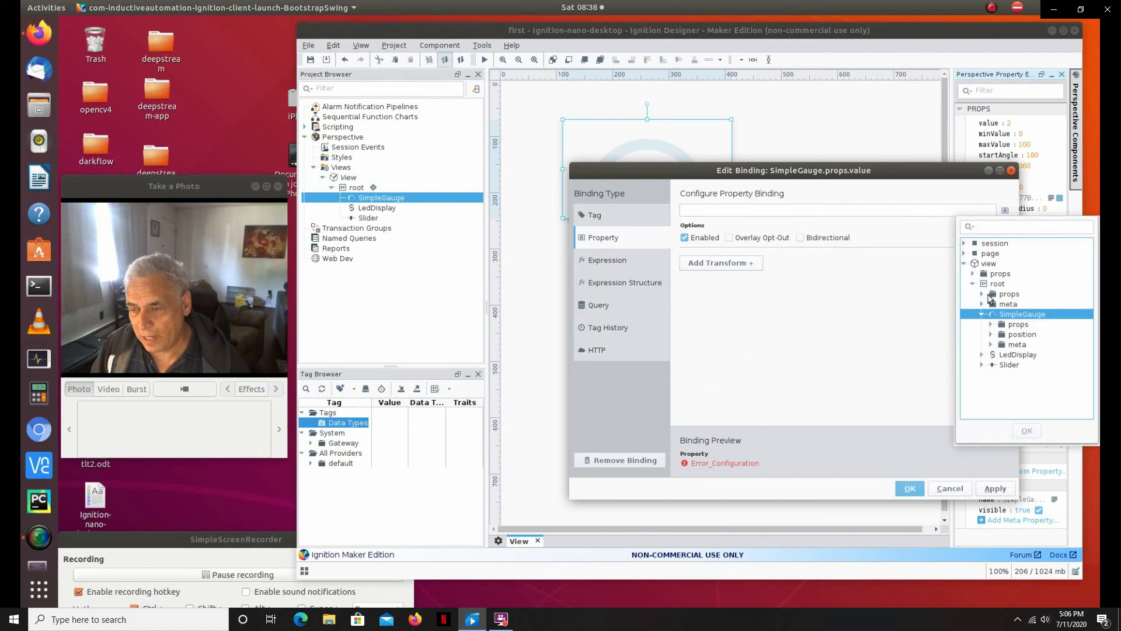
{"action": "left_click", "coordinate": [981, 365]}
{"action": "left_click", "coordinate": [991, 376]}
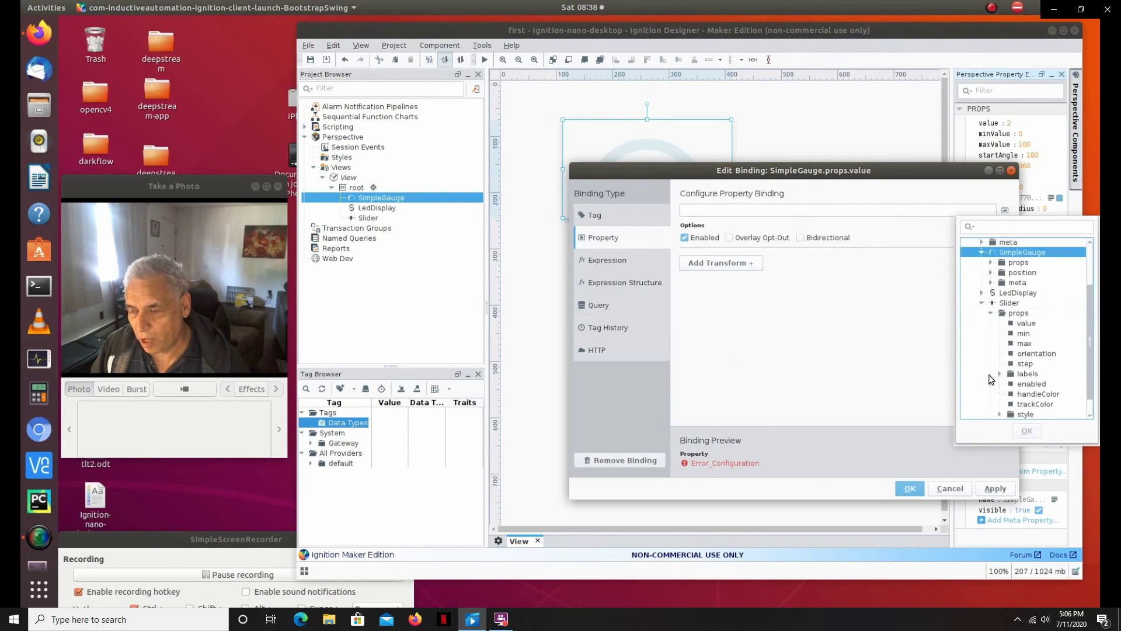
{"action": "left_click", "coordinate": [1026, 323]}
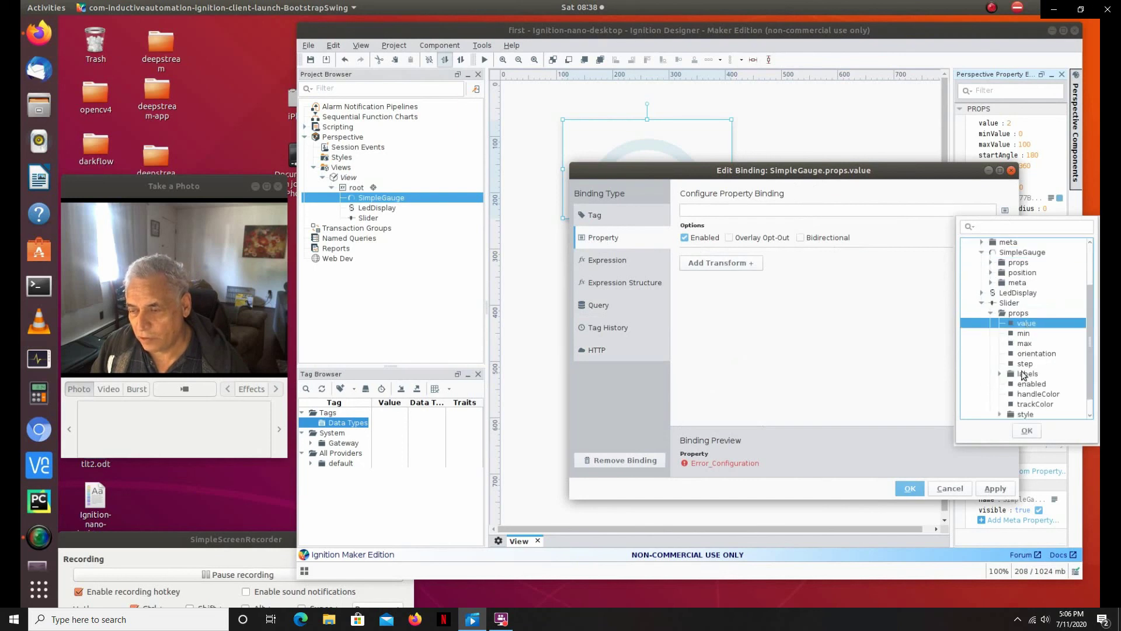
{"action": "left_click", "coordinate": [1026, 431]}
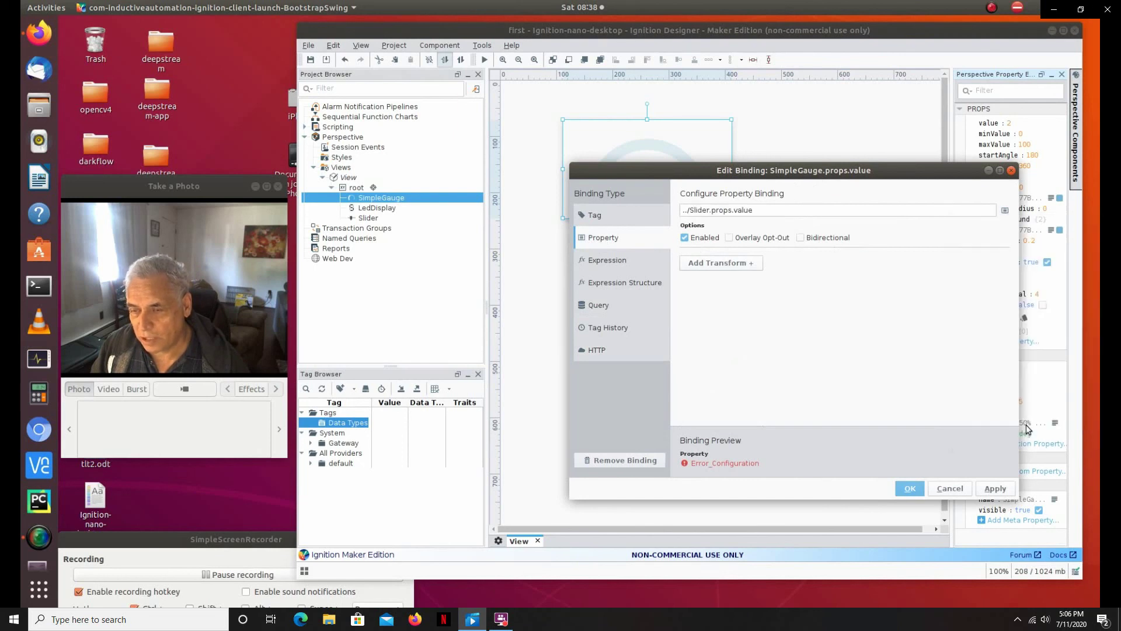
{"action": "left_click", "coordinate": [912, 489]}
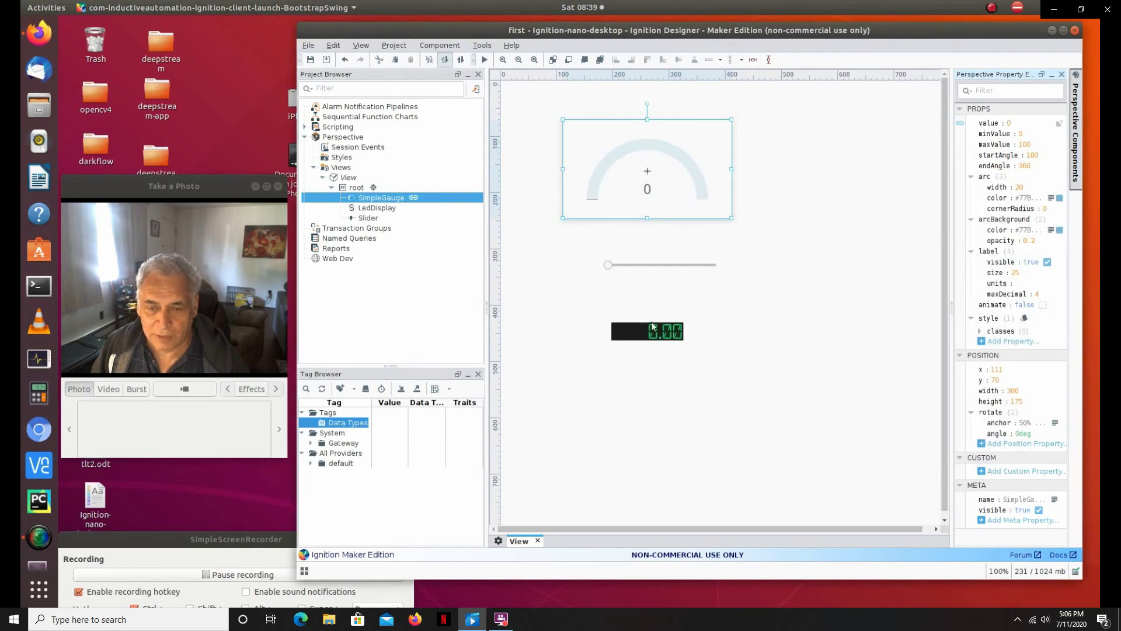
{"action": "left_click", "coordinate": [658, 332]}
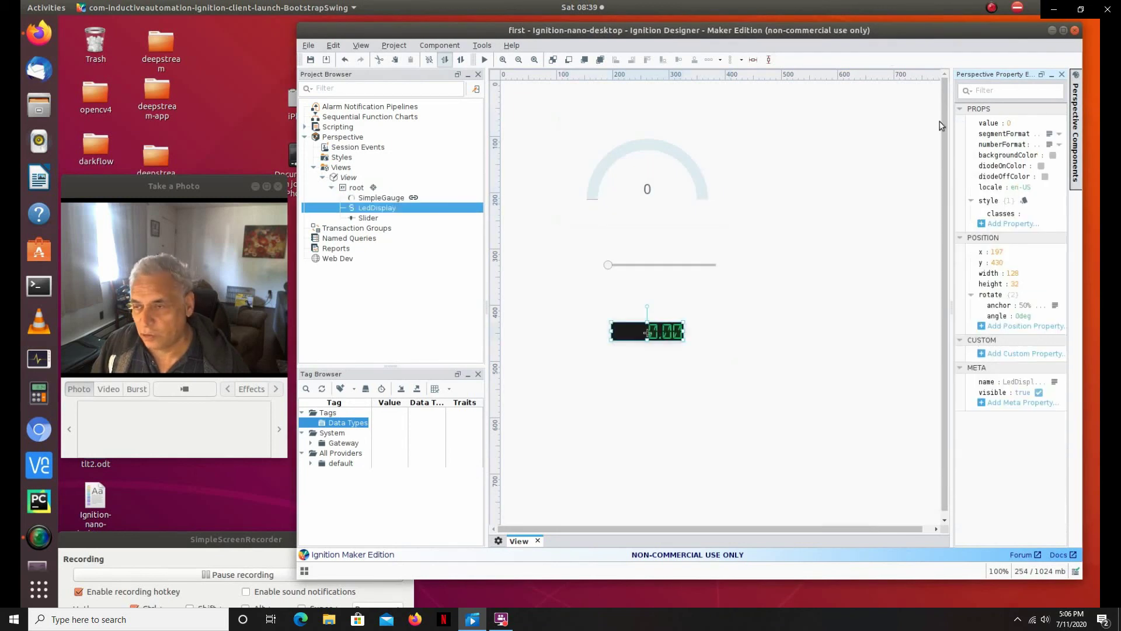
Step: Give the LedDisplay value a Property binding to ../Slider.props.value
{"action": "left_click", "coordinate": [961, 124]}
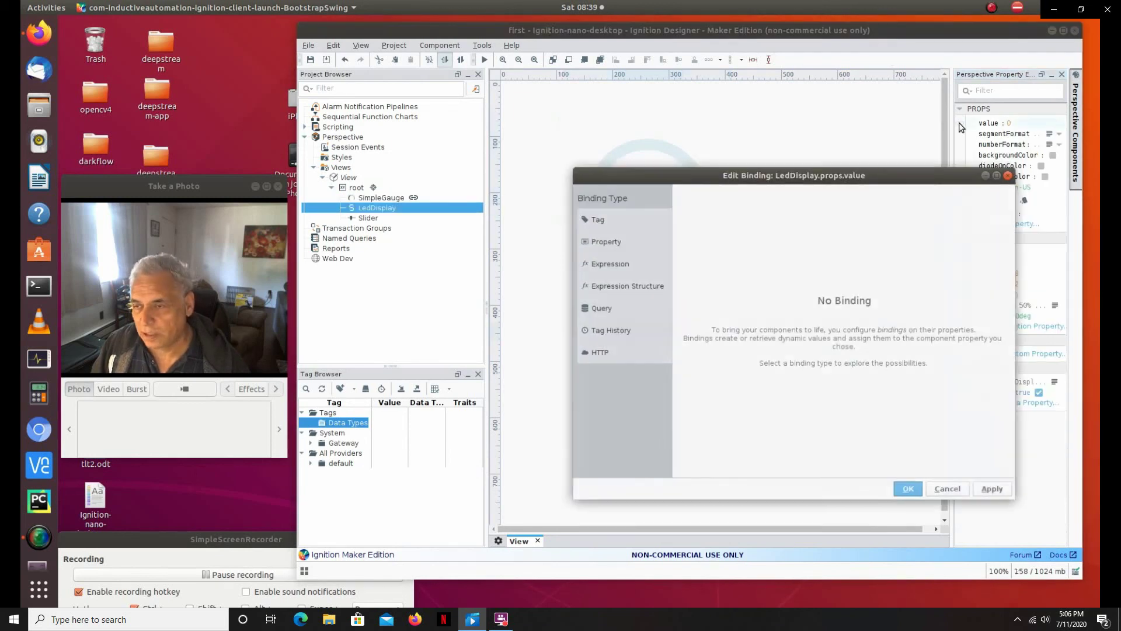
{"action": "left_click", "coordinate": [628, 236]}
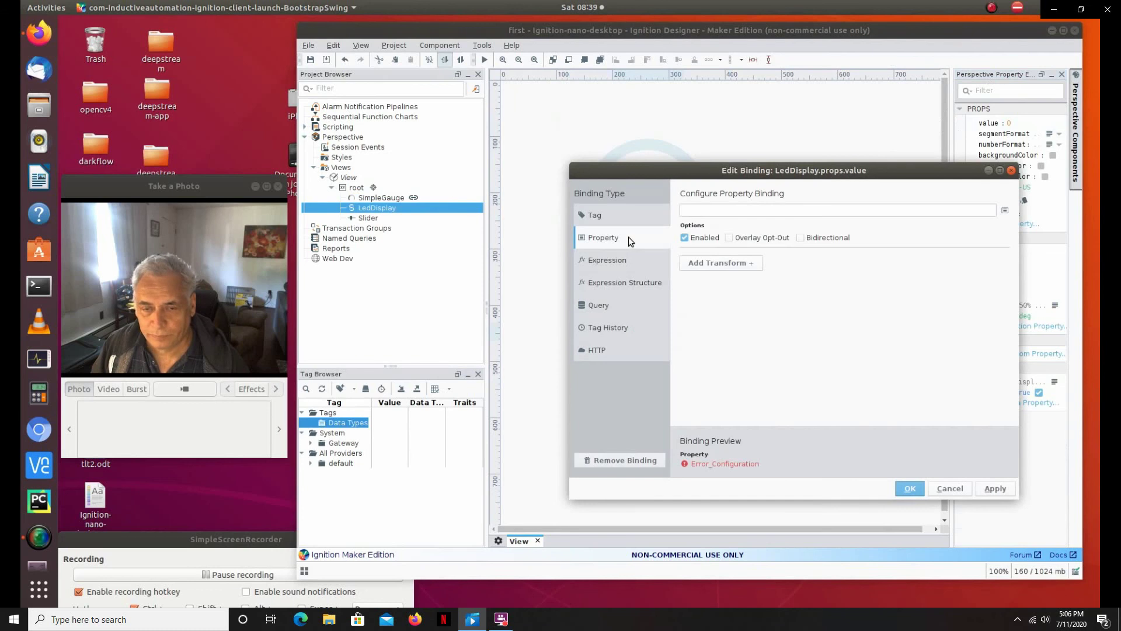
{"action": "left_click", "coordinate": [1005, 211]}
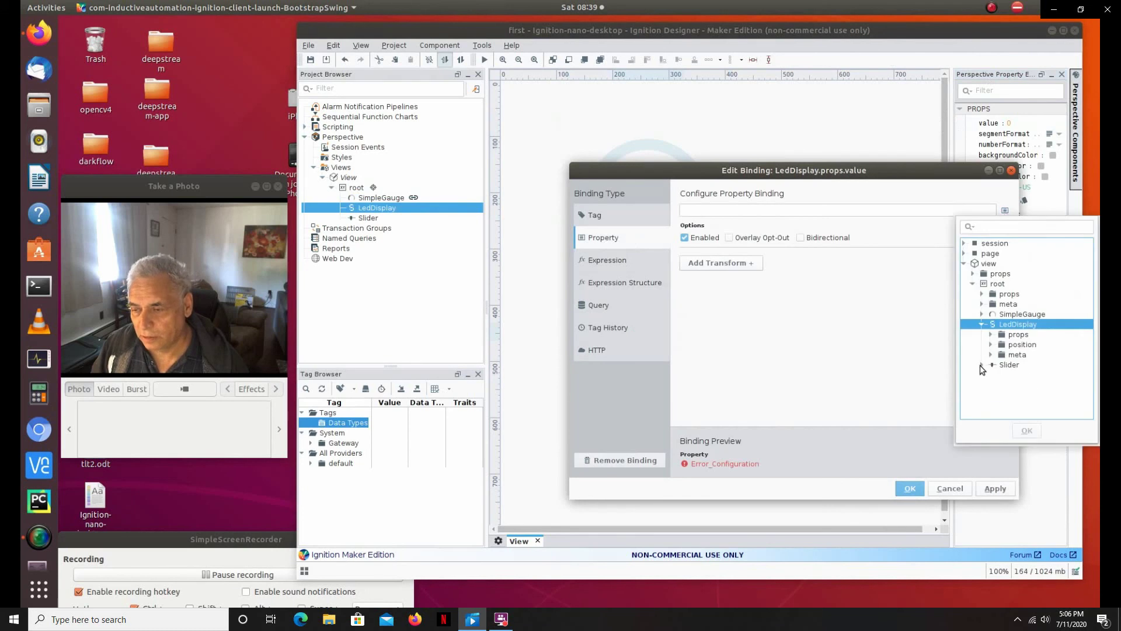
{"action": "left_click", "coordinate": [981, 365]}
{"action": "left_click", "coordinate": [990, 375]}
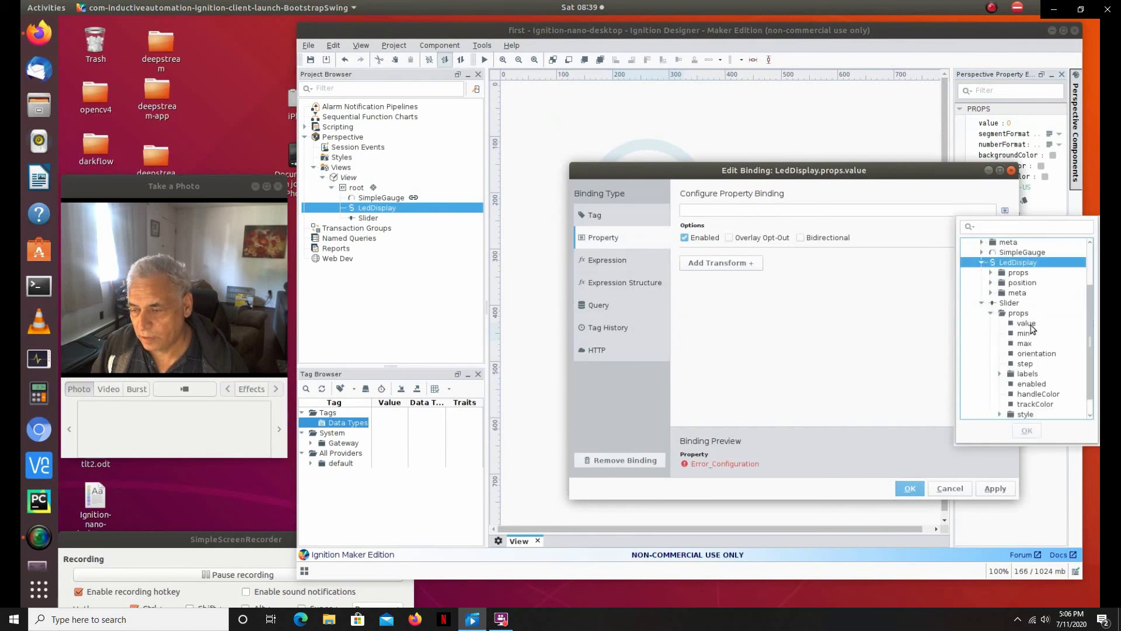
{"action": "left_click", "coordinate": [1026, 323]}
{"action": "left_click", "coordinate": [1026, 431]}
{"action": "left_click", "coordinate": [909, 489]}
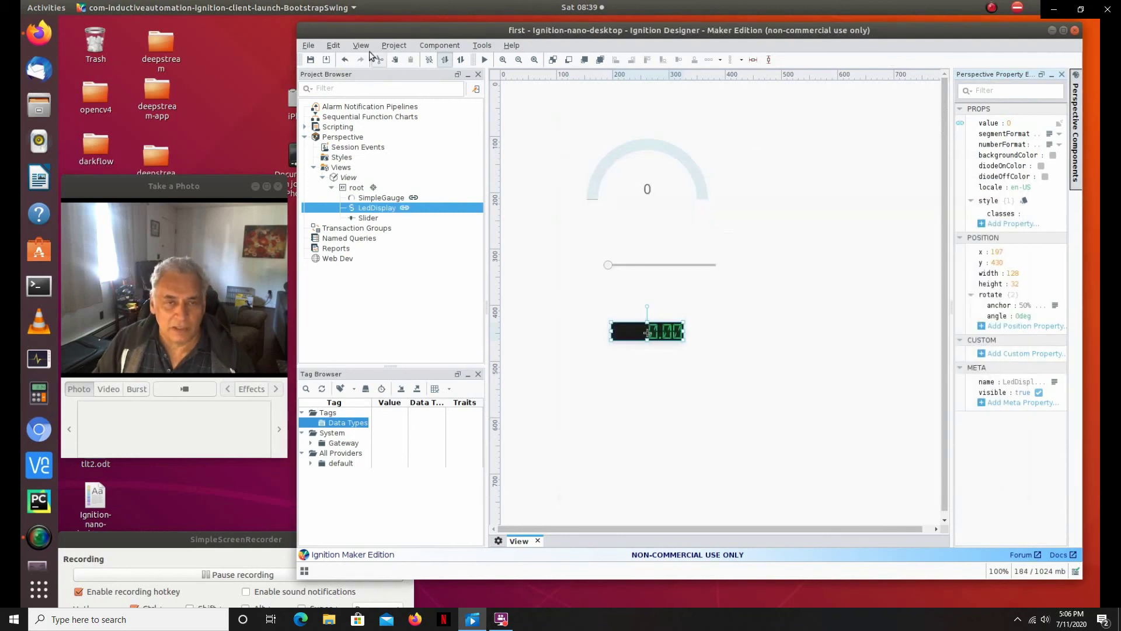
Step: Preview the view and move the slider to 27 to confirm gauge and LED follow
{"action": "left_click", "coordinate": [483, 61]}
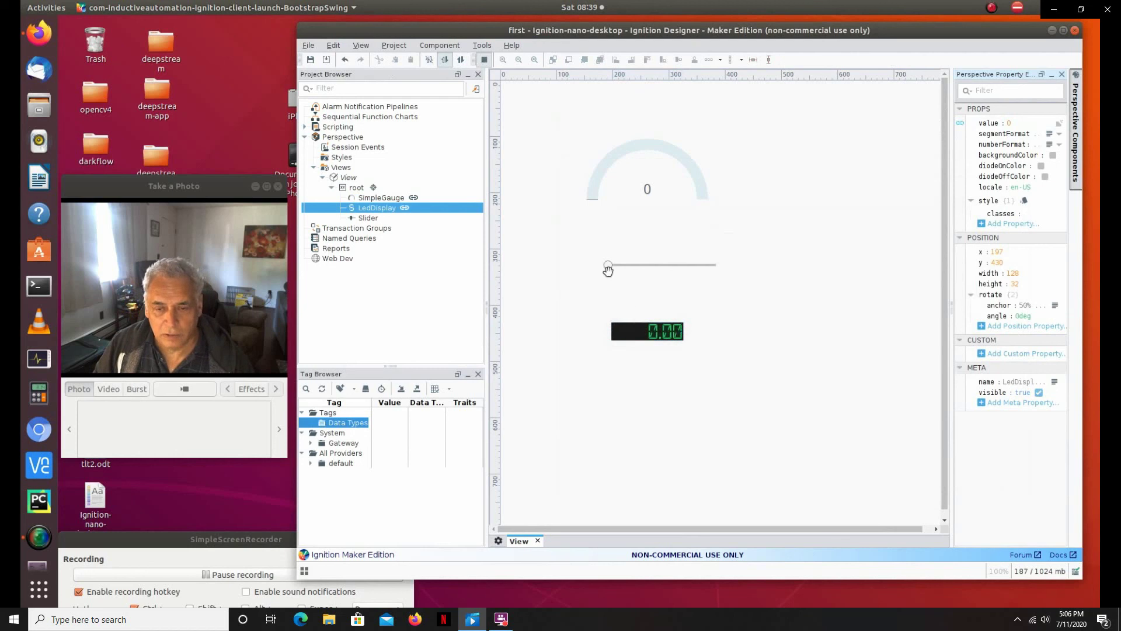
{"action": "left_click_drag", "start_coordinate": [608, 264], "coordinate": [639, 270]}
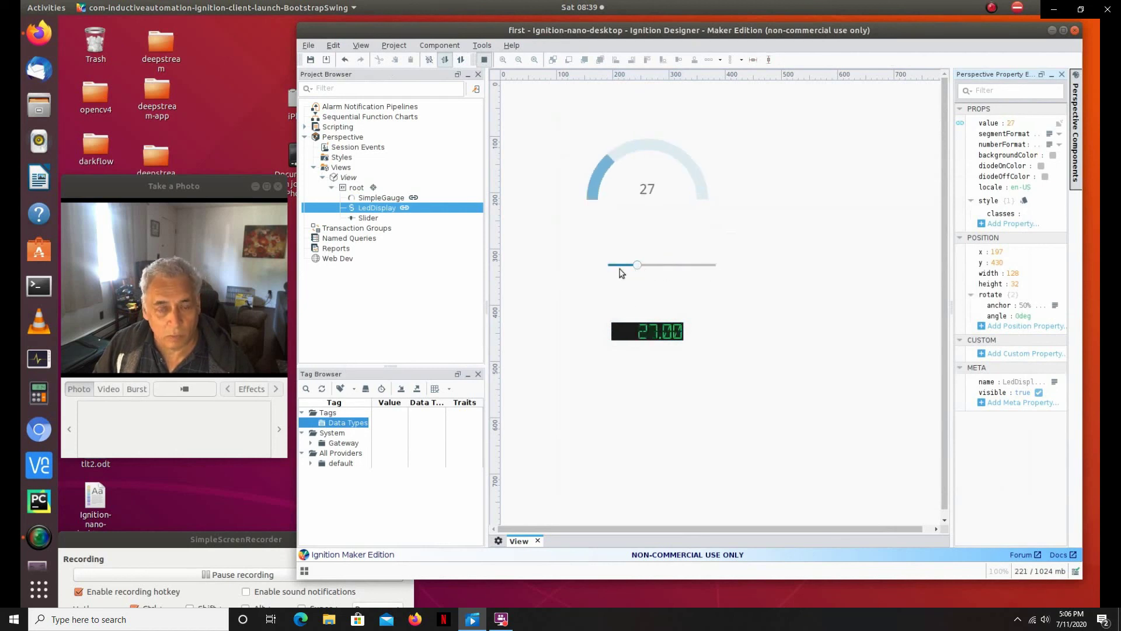
{"action": "left_click", "coordinate": [485, 60]}
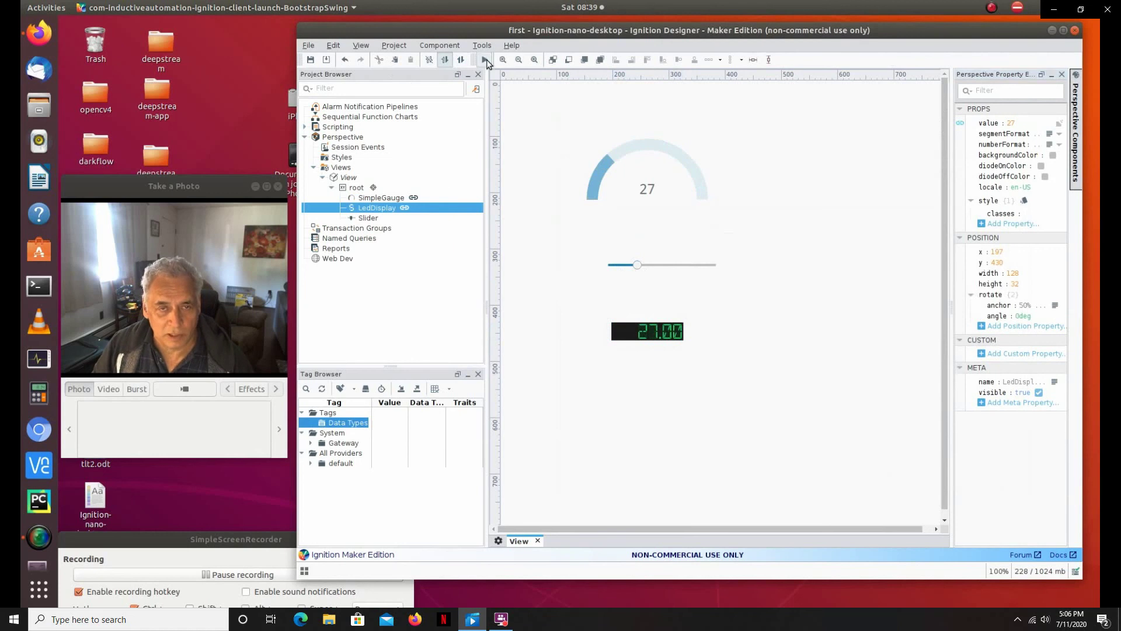
Step: Save the project, push it to the gateway, and minimize the Designer window
{"action": "left_click", "coordinate": [310, 61]}
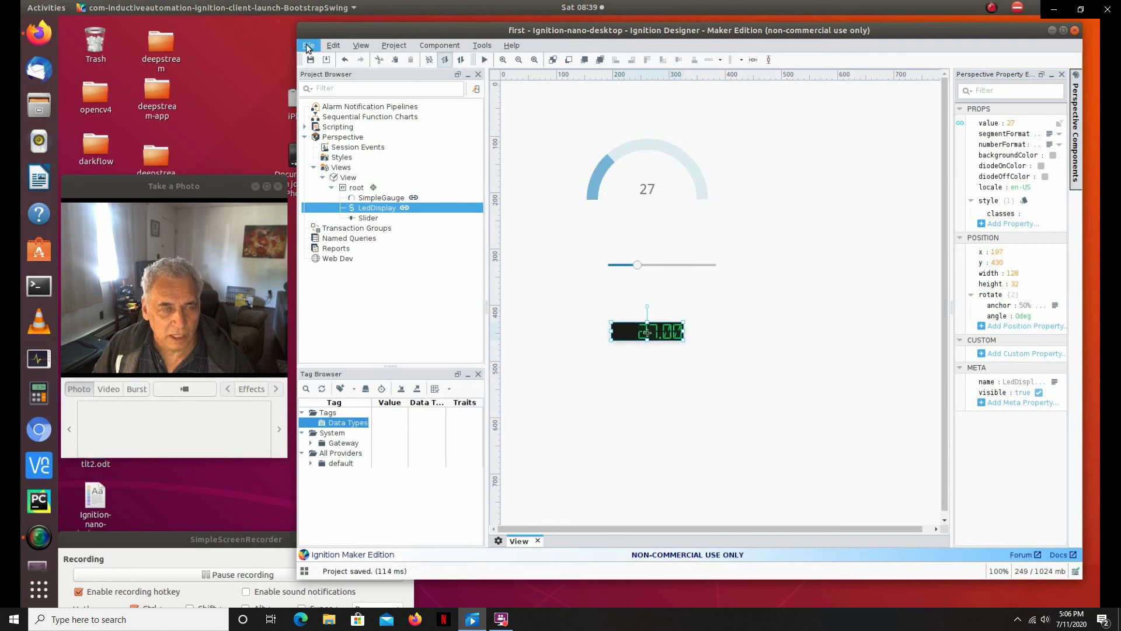
{"action": "left_click", "coordinate": [308, 46]}
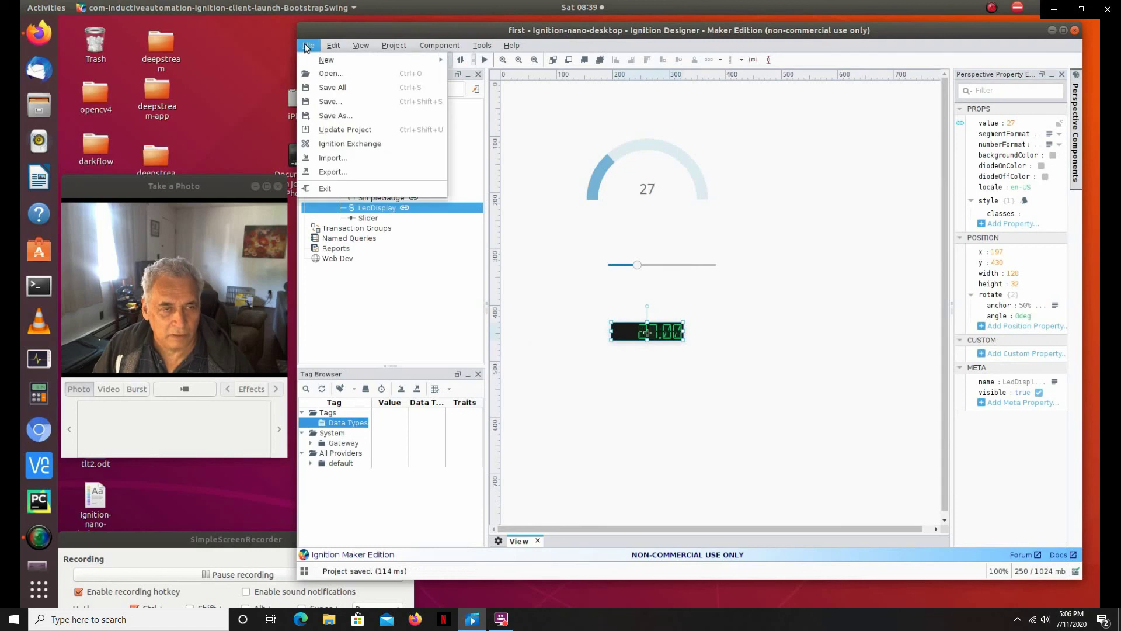
{"action": "left_click", "coordinate": [354, 130]}
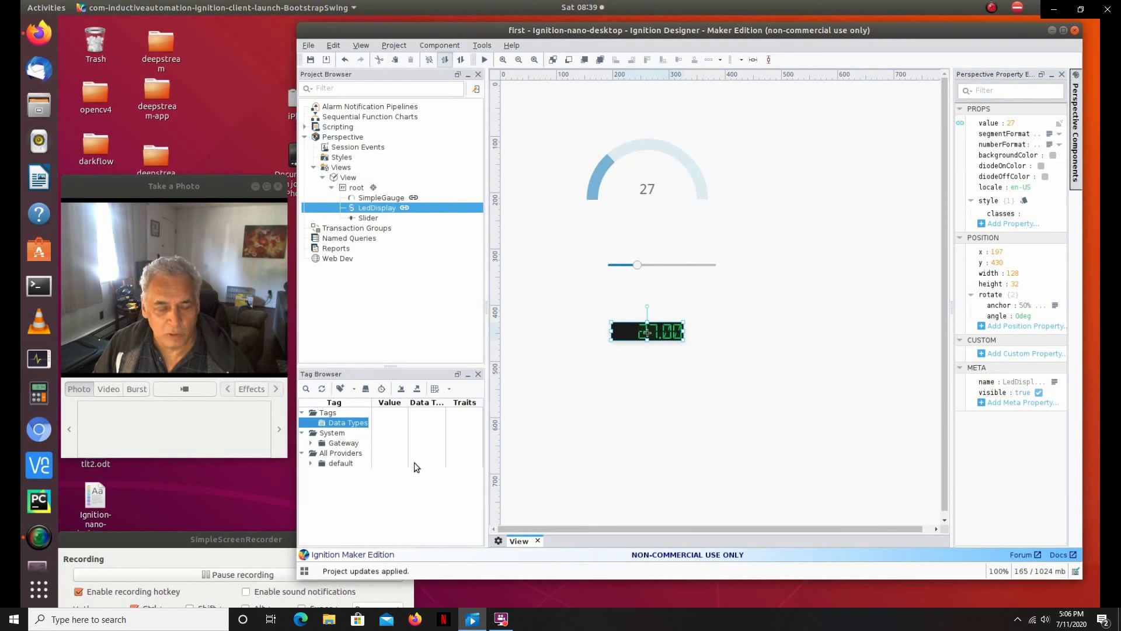
{"action": "left_click", "coordinate": [1051, 30]}
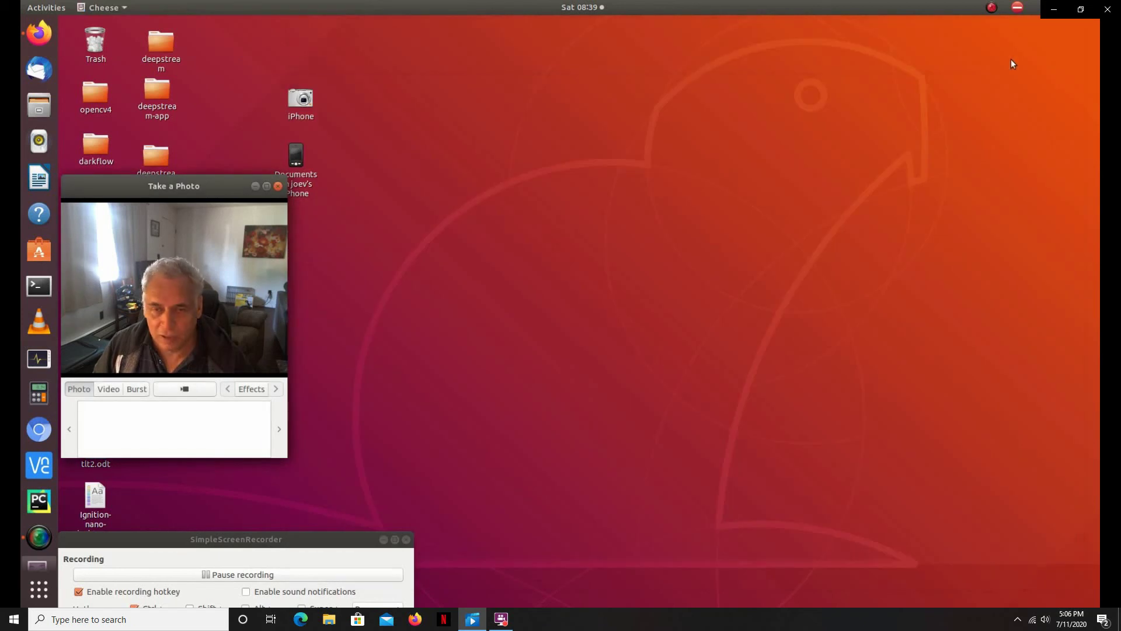
Step: In Firefox, launch the 'first one' Perspective project from the gateway and accept the notice
{"action": "left_click", "coordinate": [40, 41]}
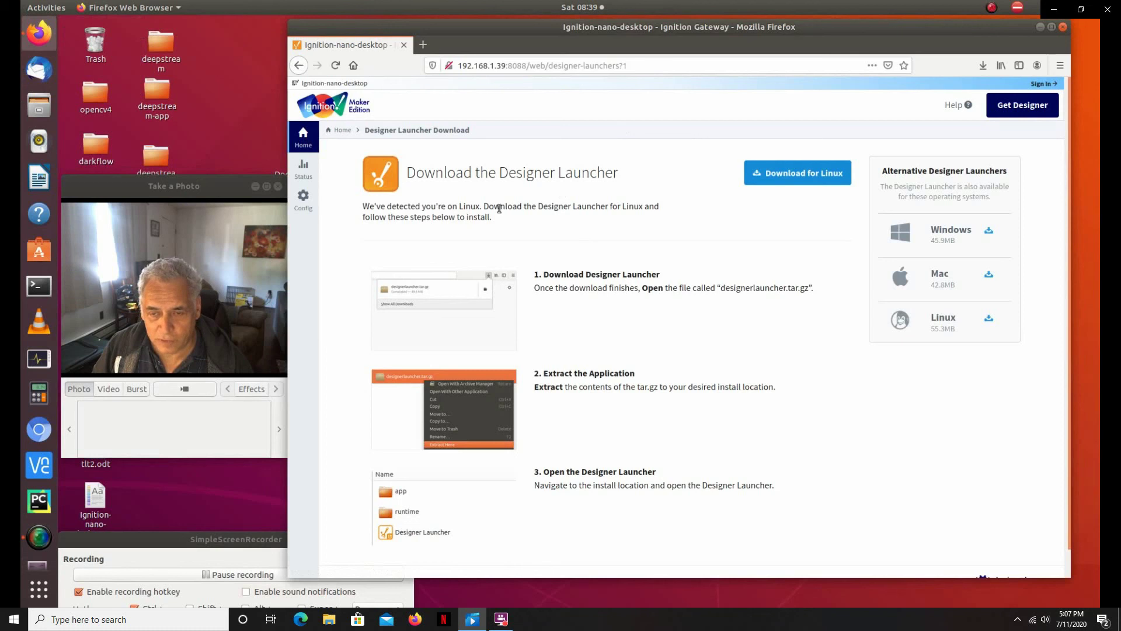
{"action": "left_click", "coordinate": [303, 136]}
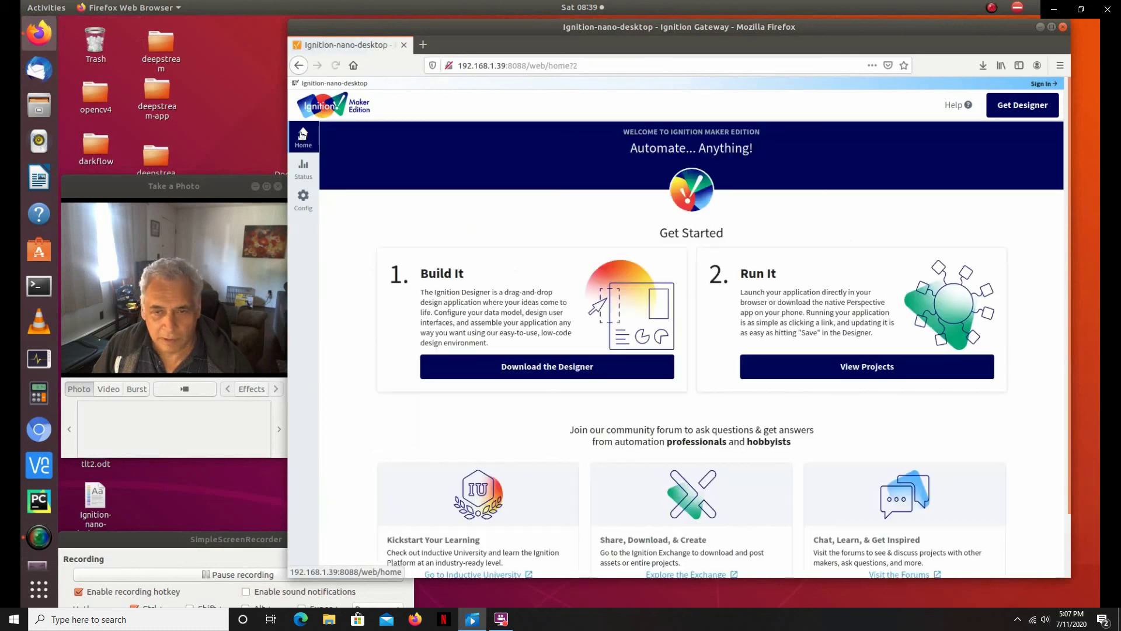
{"action": "left_click", "coordinate": [837, 371]}
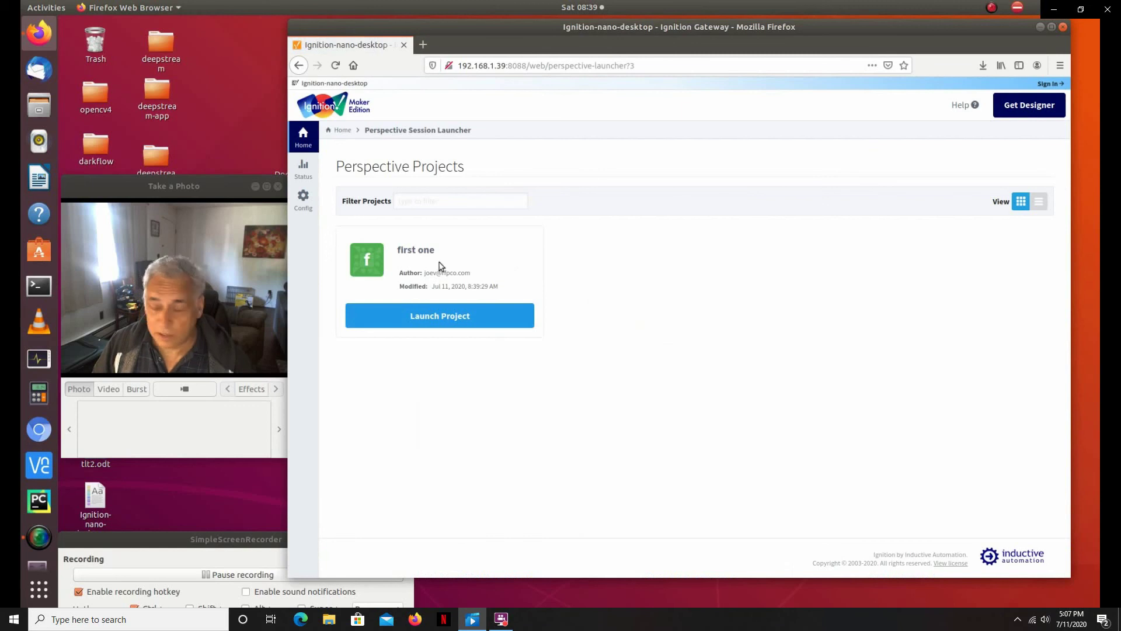
{"action": "left_click", "coordinate": [444, 317]}
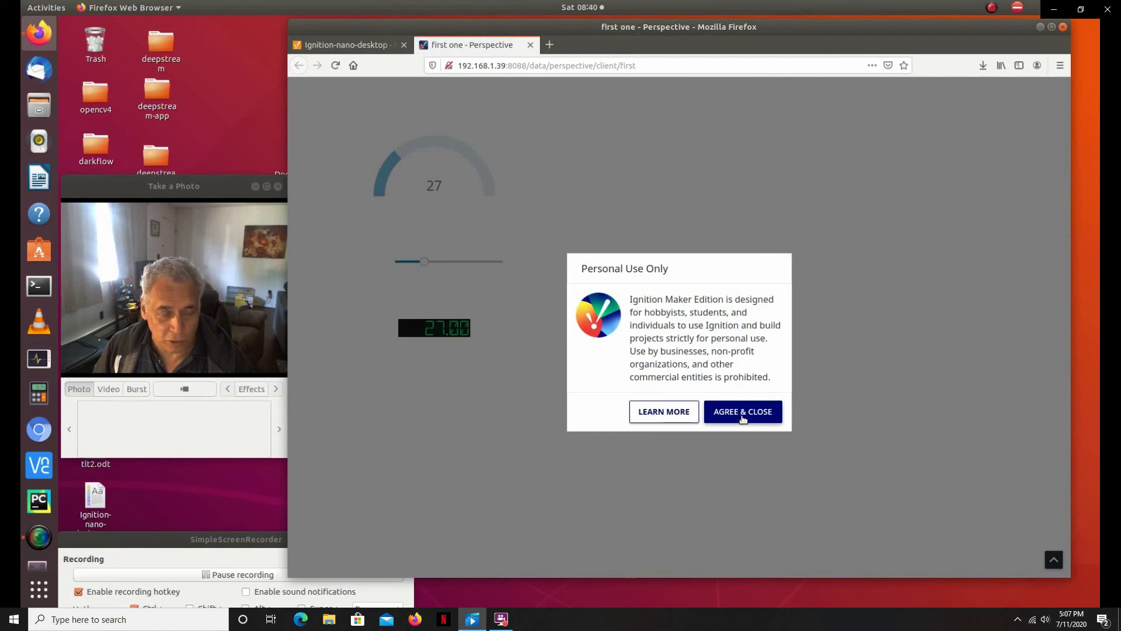
{"action": "left_click", "coordinate": [743, 413]}
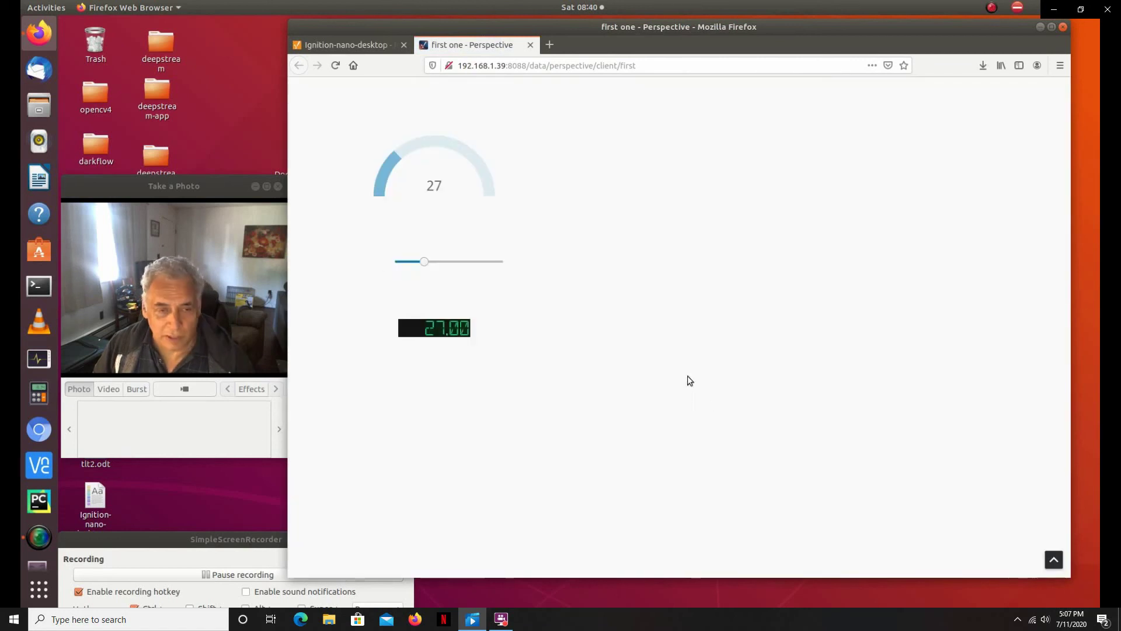
Step: Drag the slider in the live session until the gauge and LED display read 34
{"action": "mouse_move", "coordinate": [426, 261]}
{"action": "left_mouse_down"}
{"action": "mouse_move", "coordinate": [496, 261]}
{"action": "mouse_move", "coordinate": [410, 265]}
{"action": "mouse_move", "coordinate": [473, 268]}
{"action": "mouse_move", "coordinate": [432, 268]}
{"action": "left_mouse_up"}
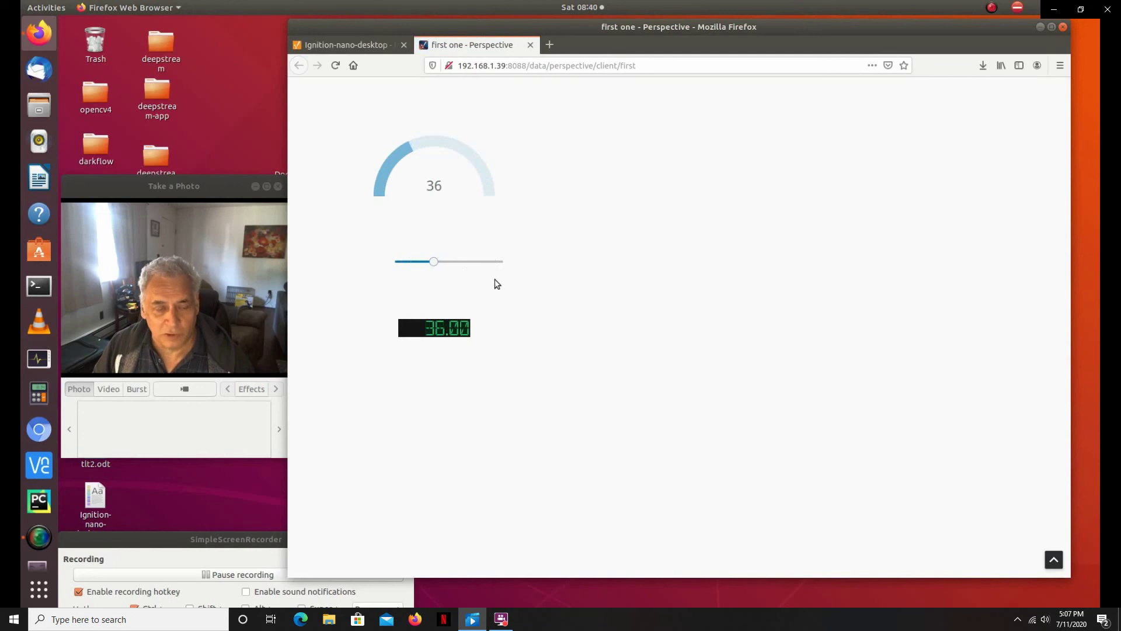
{"action": "mouse_move", "coordinate": [433, 261]}
{"action": "left_mouse_down"}
{"action": "mouse_move", "coordinate": [465, 263]}
{"action": "mouse_move", "coordinate": [423, 269]}
{"action": "mouse_move", "coordinate": [432, 262]}
{"action": "left_mouse_up"}
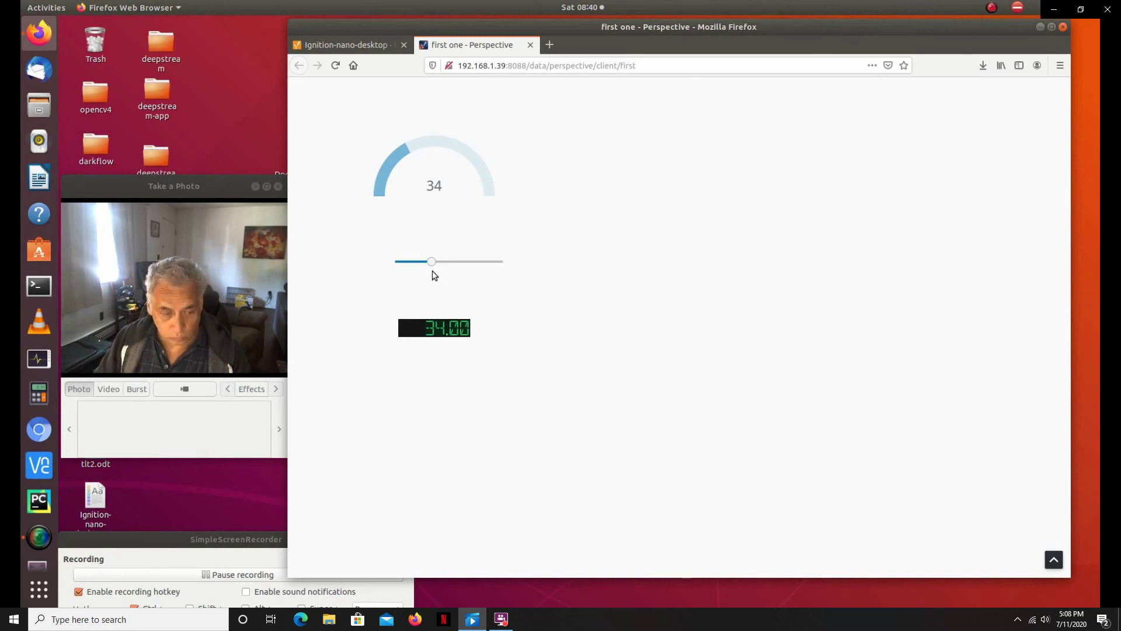
{"action": "left_click", "coordinate": [286, 579]}
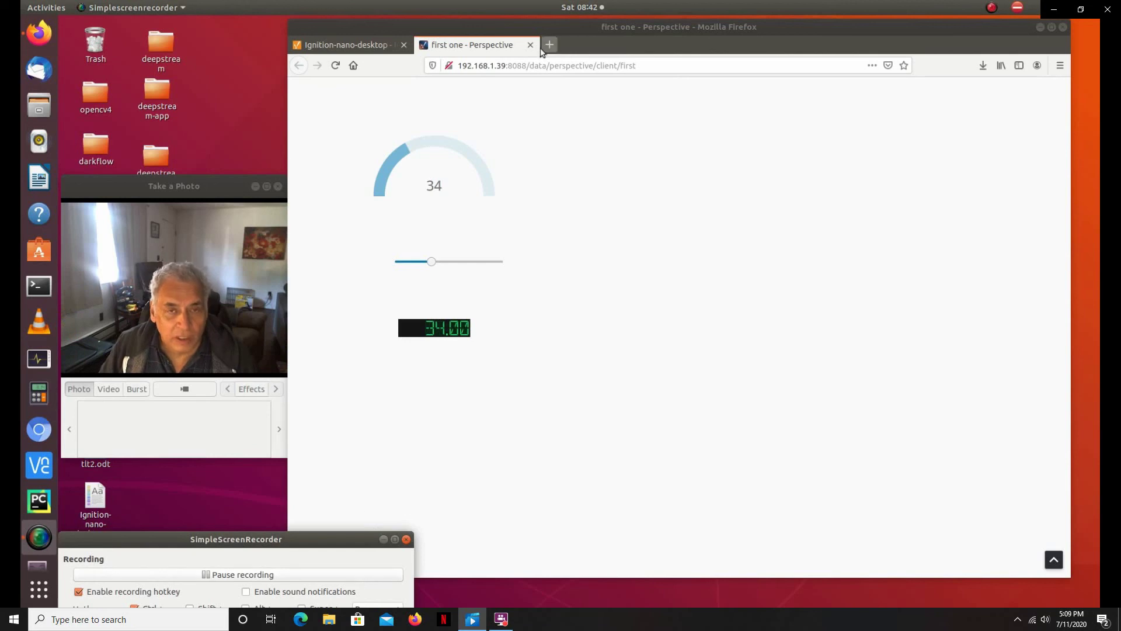
Step: Close the Perspective session tab, move the webcam preview lower left, and minimize Firefox
{"action": "left_click", "coordinate": [531, 45]}
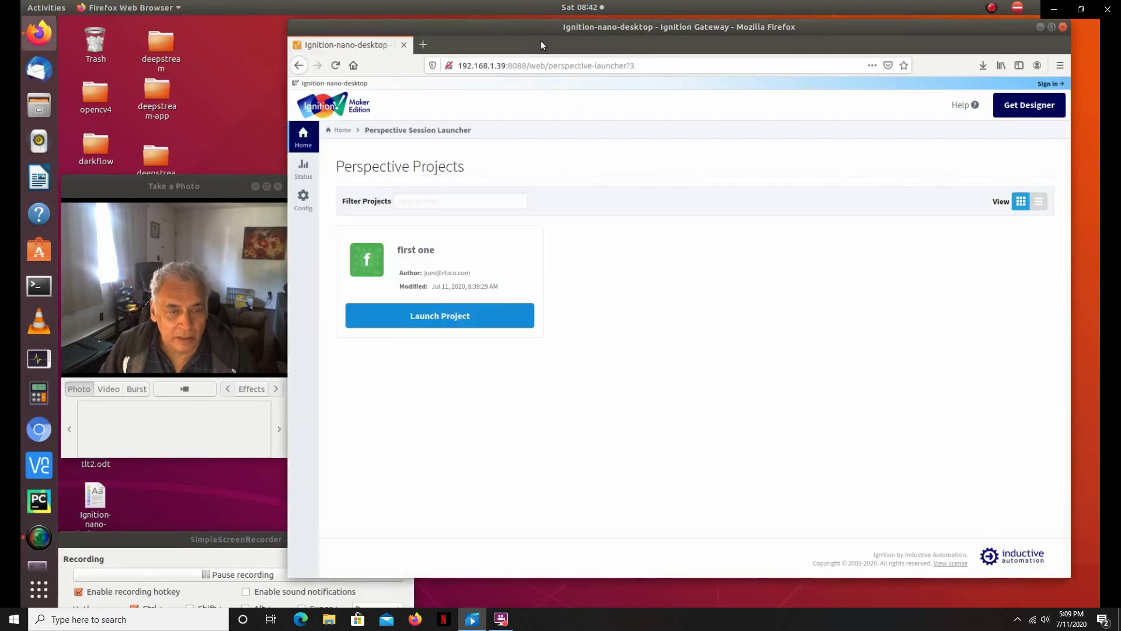
{"action": "left_click_drag", "start_coordinate": [240, 187], "coordinate": [286, 91]}
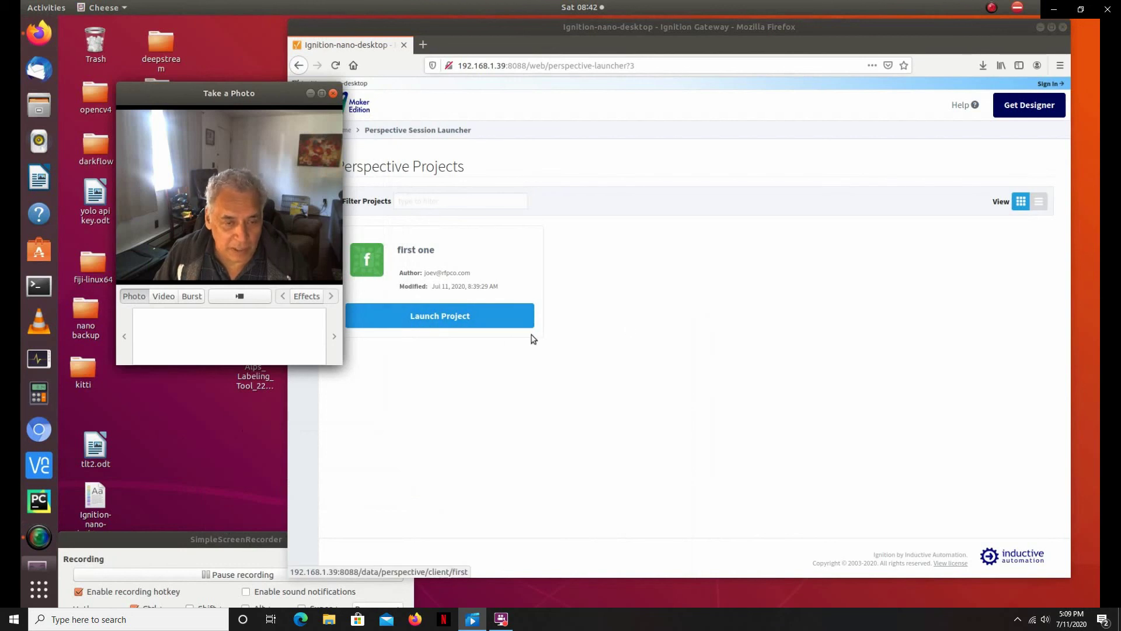
{"action": "left_click_drag", "start_coordinate": [268, 93], "coordinate": [209, 259]}
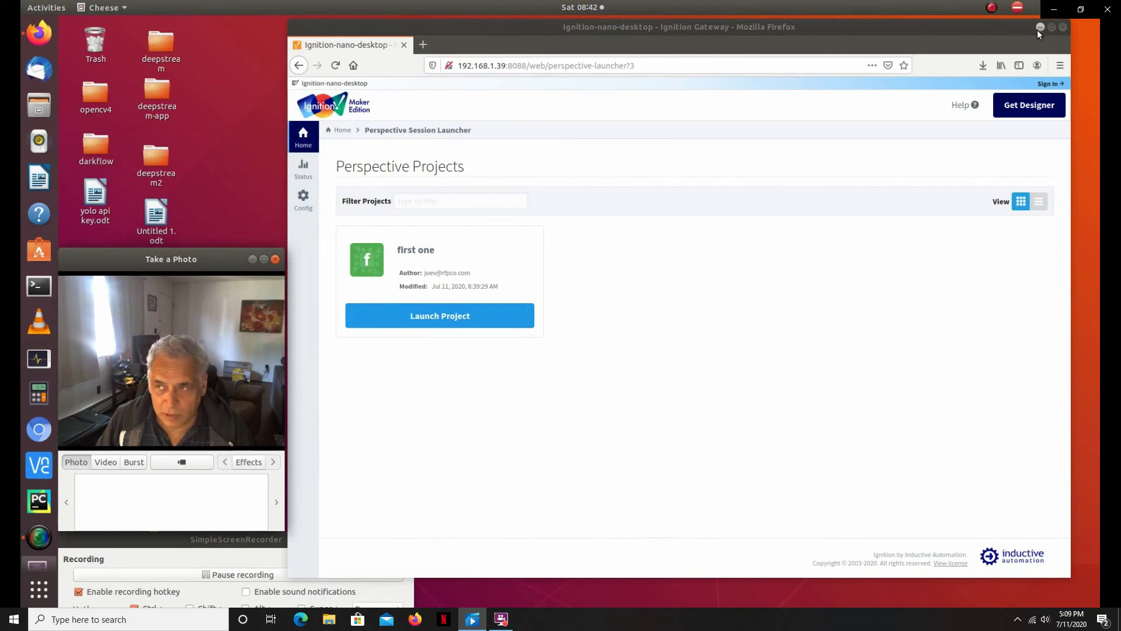
{"action": "left_click", "coordinate": [1039, 26]}
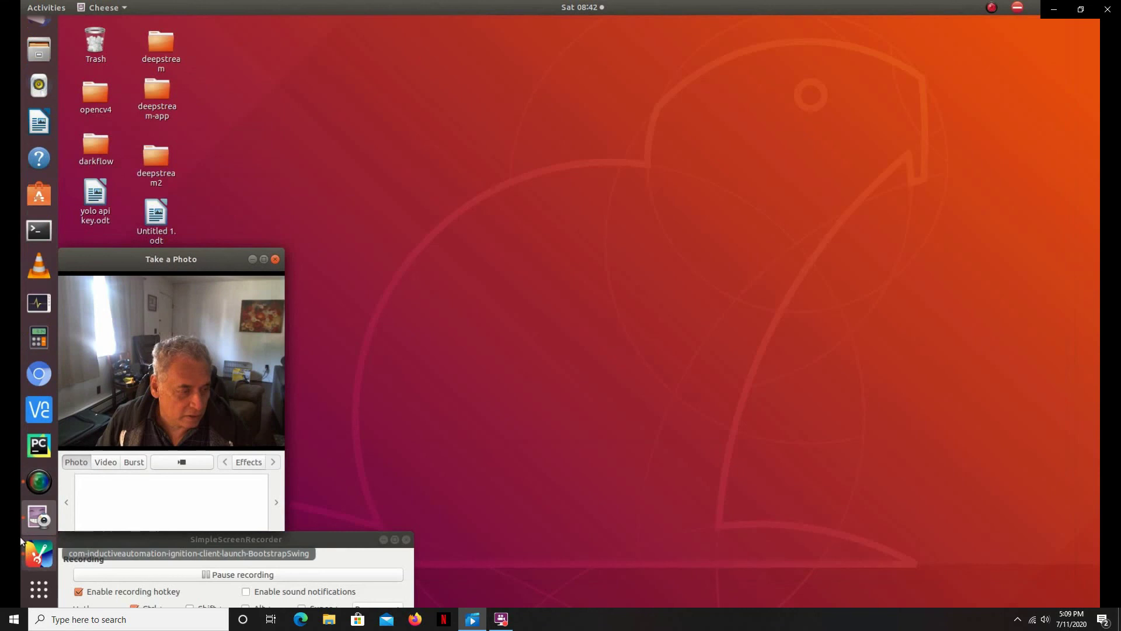
Step: Restore the Designer window, move it to the lower right, and launch Chromium
{"action": "left_click", "coordinate": [34, 552]}
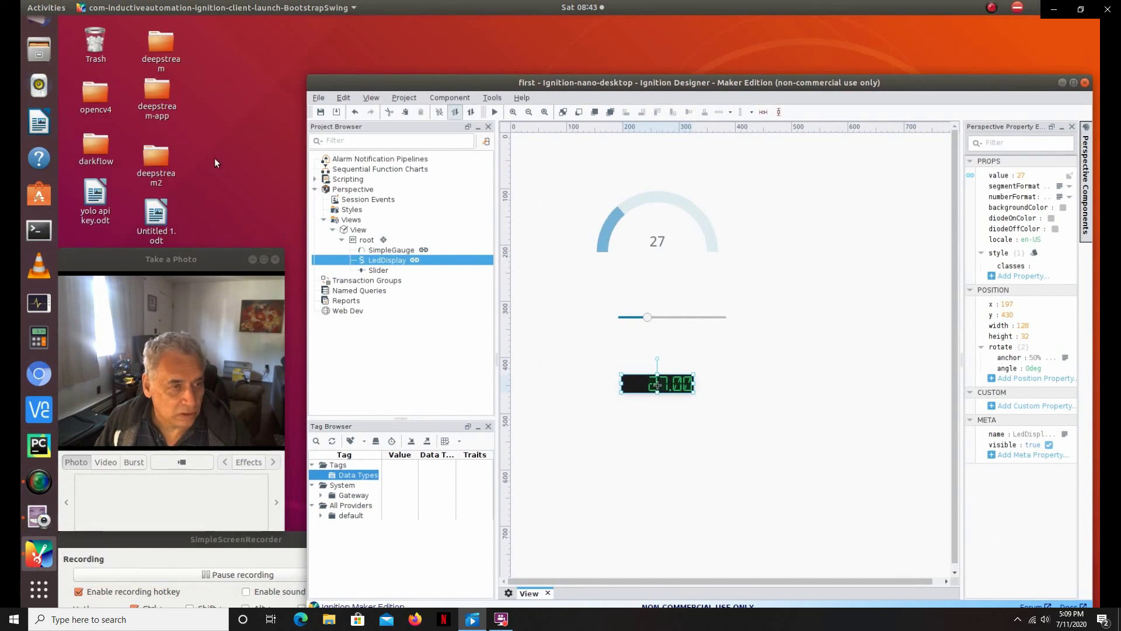
{"action": "left_click", "coordinate": [213, 158]}
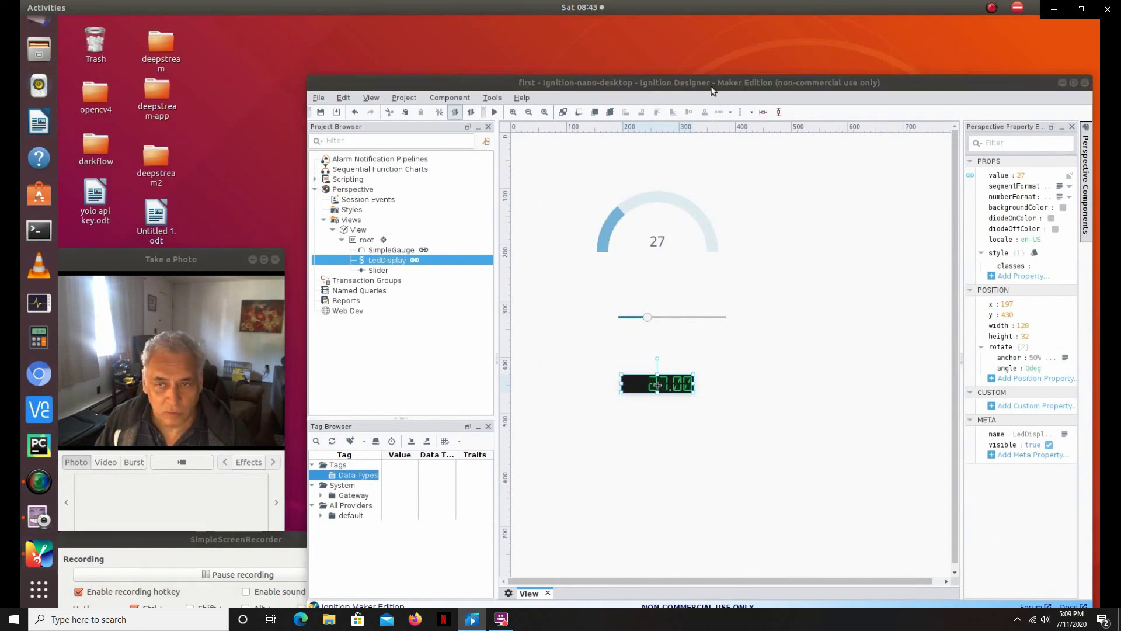
{"action": "left_click_drag", "start_coordinate": [712, 91], "coordinate": [762, 406]}
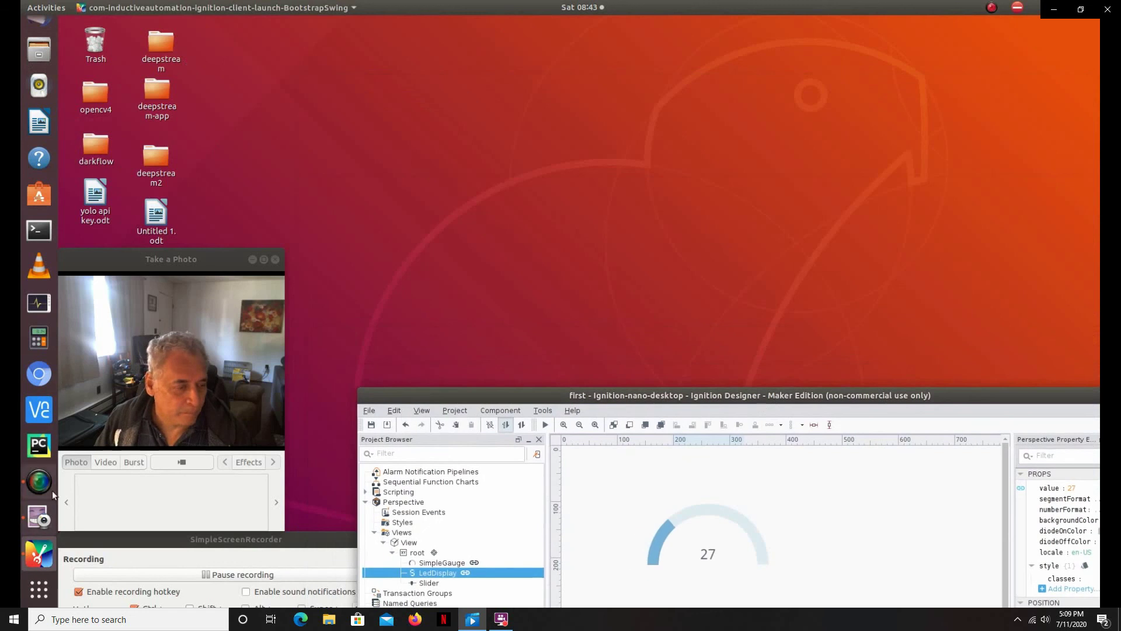
{"action": "left_click", "coordinate": [39, 373]}
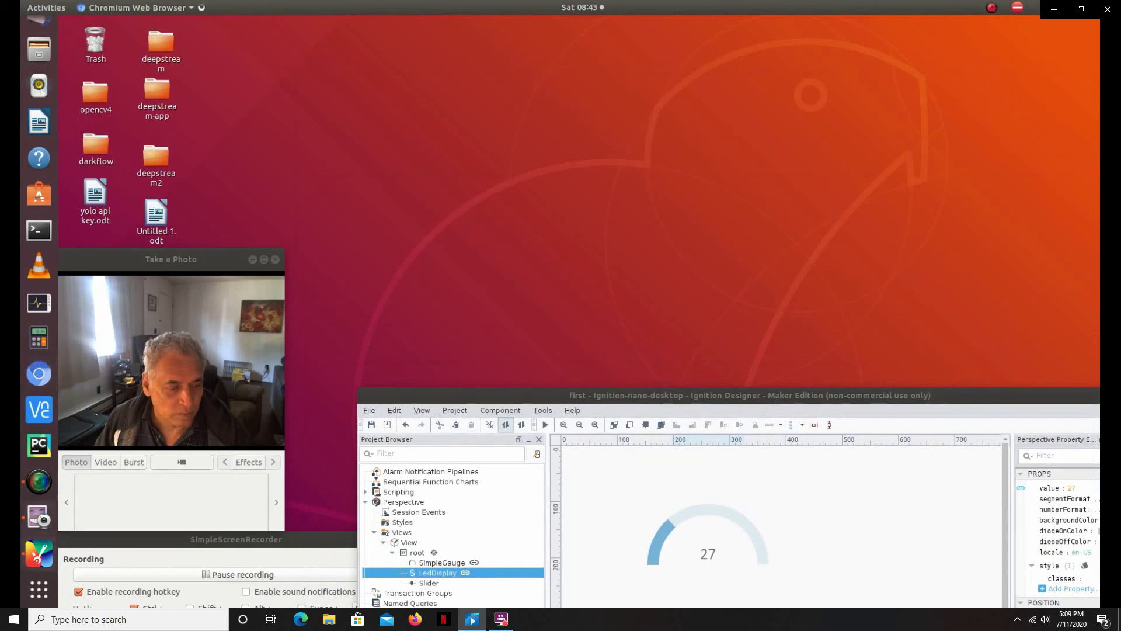
Step: Raise the slider in the Chromium session so the gauge reads 48, then return to Designer
{"action": "left_click", "coordinate": [251, 575]}
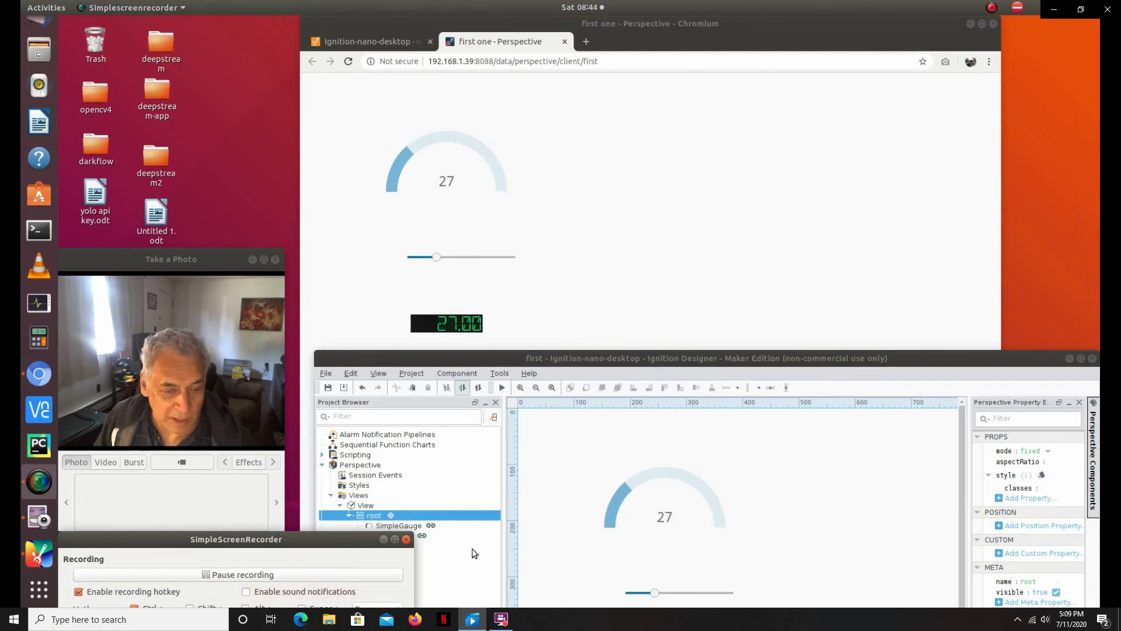
{"action": "left_click_drag", "start_coordinate": [914, 363], "coordinate": [906, 355]}
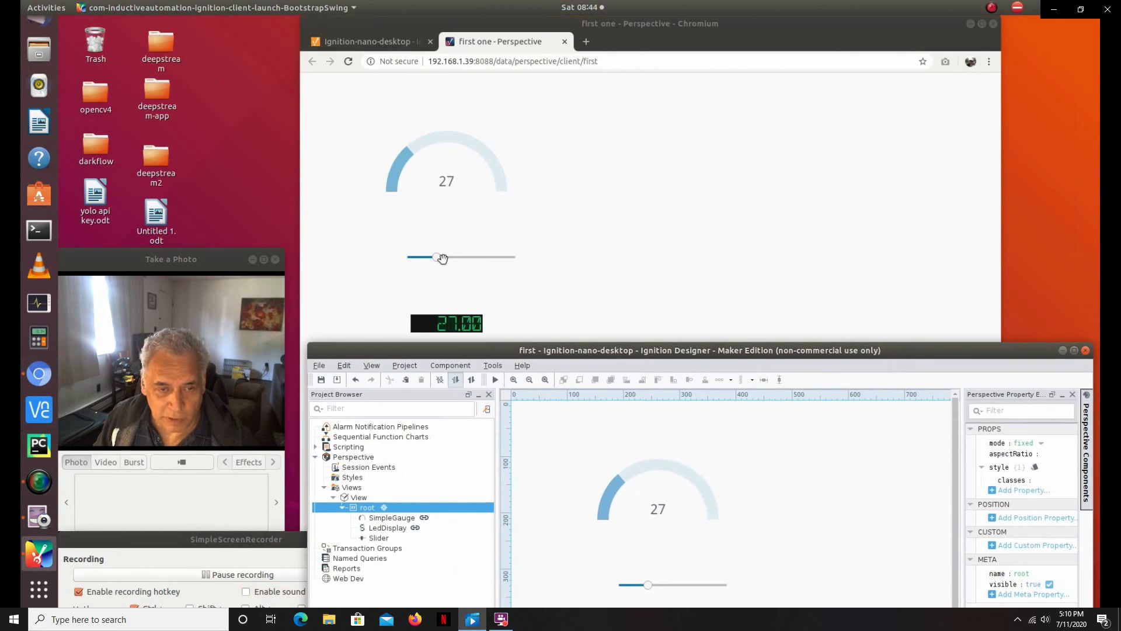
{"action": "left_click_drag", "start_coordinate": [442, 258], "coordinate": [459, 258]}
{"action": "left_click", "coordinate": [1023, 351]}
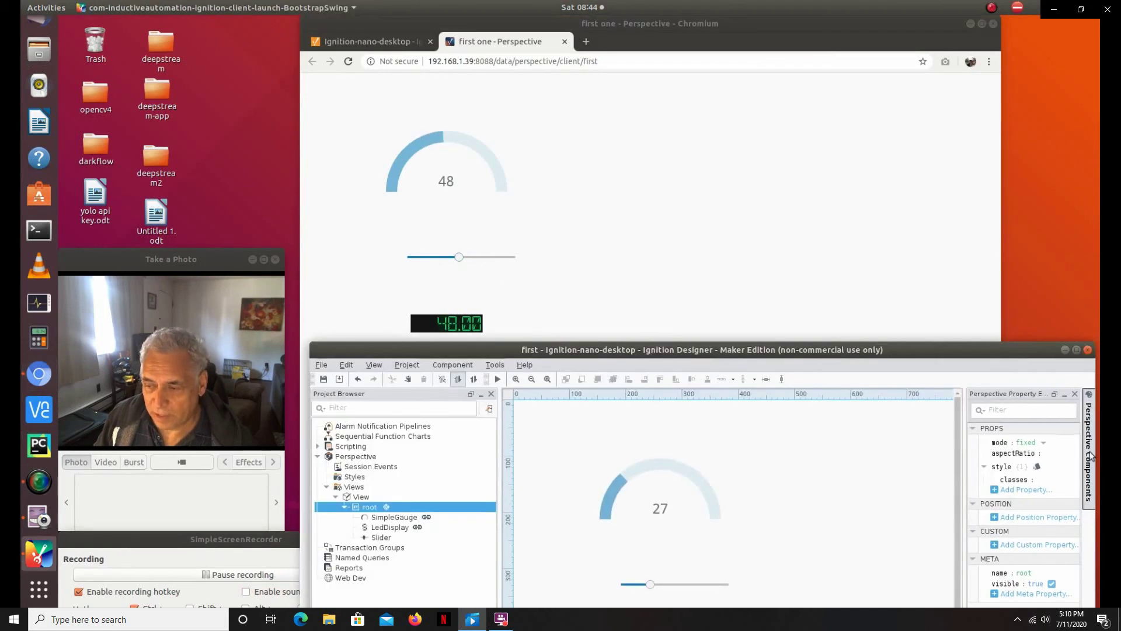
Step: Add a Pie chart to the view, shrink and reposition PieChart_0, and save the project
{"action": "mouse_move", "coordinate": [1086, 443]}
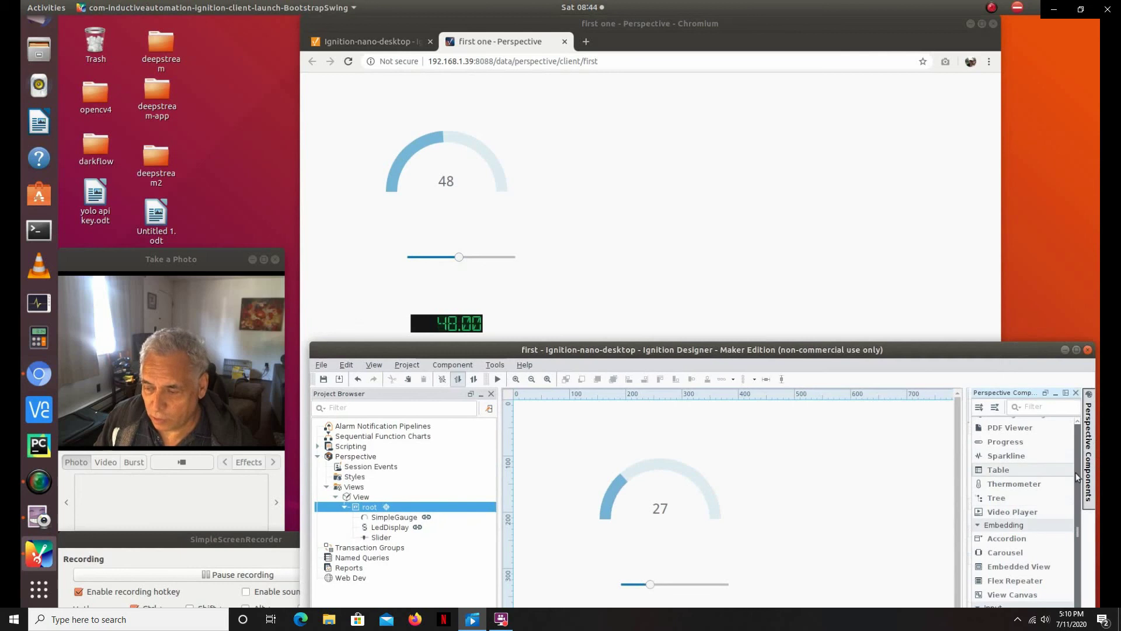
{"action": "scroll", "coordinate": [1069, 467], "scroll_direction": "up", "scroll_amount": 5}
{"action": "mouse_move", "coordinate": [1083, 481]}
{"action": "left_mouse_down"}
{"action": "mouse_move", "coordinate": [1091, 608]}
{"action": "mouse_move", "coordinate": [1067, 474]}
{"action": "left_mouse_up"}
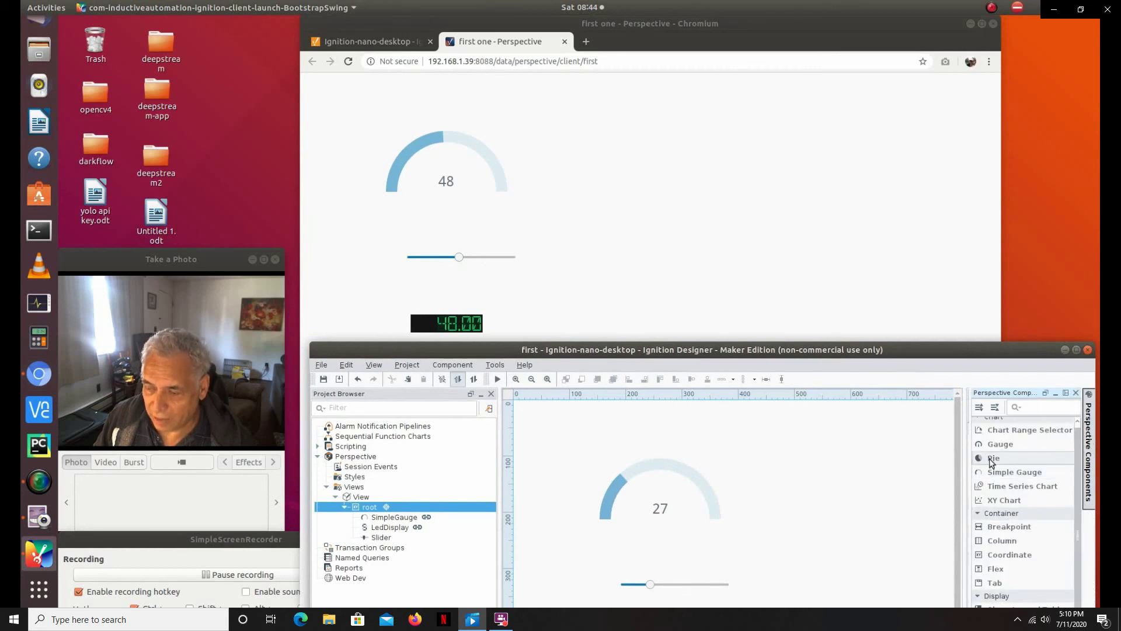
{"action": "left_click_drag", "start_coordinate": [990, 461], "coordinate": [812, 475]}
{"action": "left_click_drag", "start_coordinate": [862, 509], "coordinate": [809, 463]}
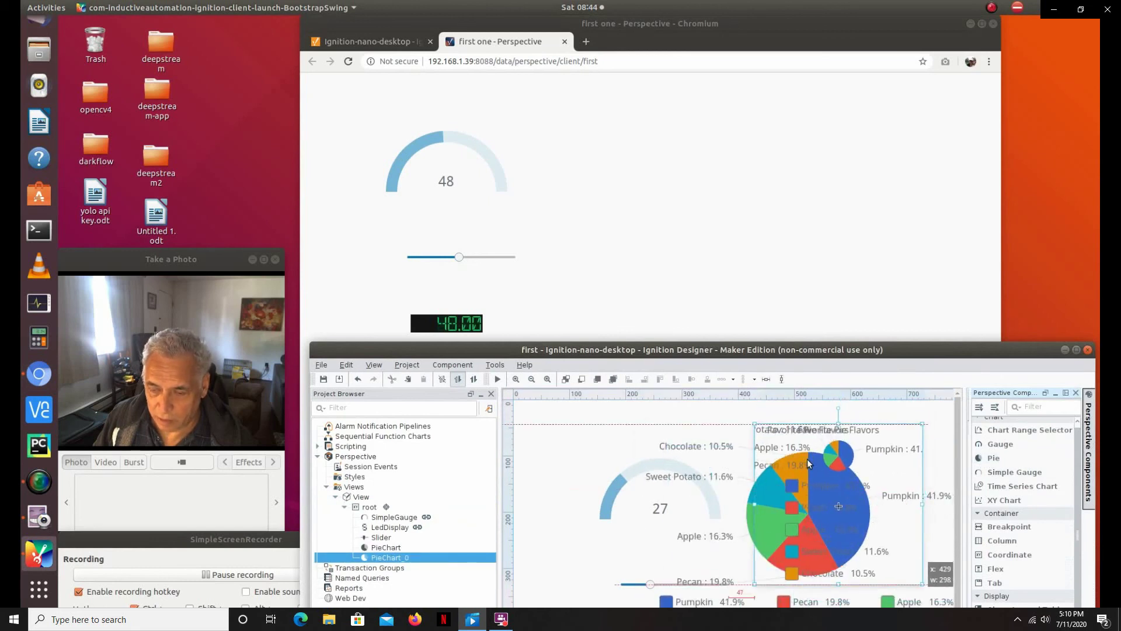
{"action": "left_click", "coordinate": [950, 450]}
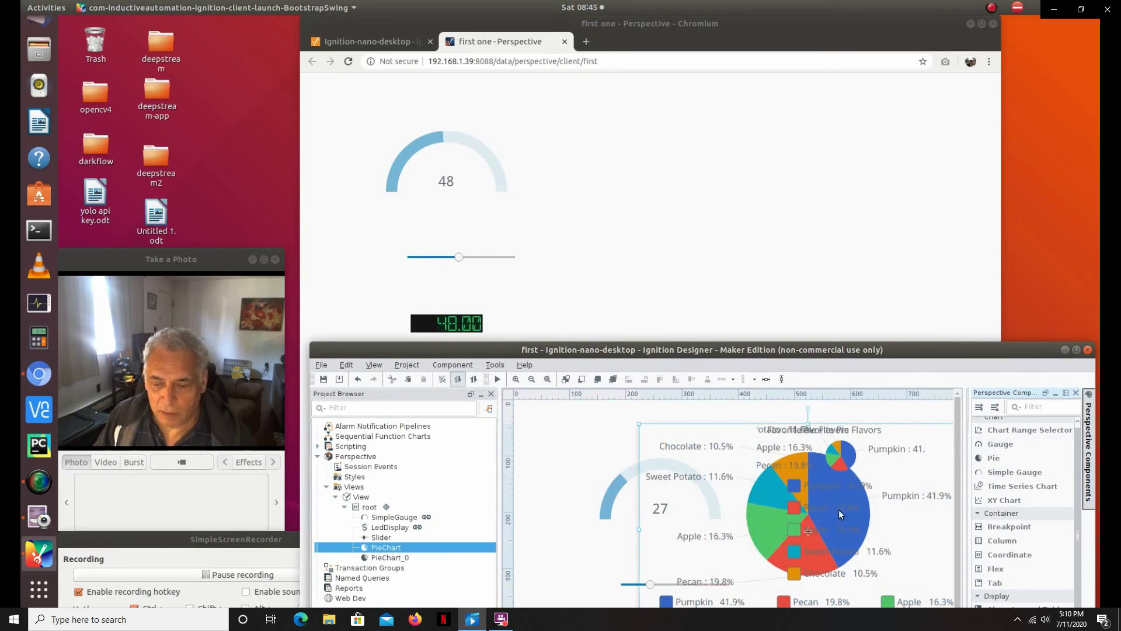
{"action": "left_click", "coordinate": [322, 380]}
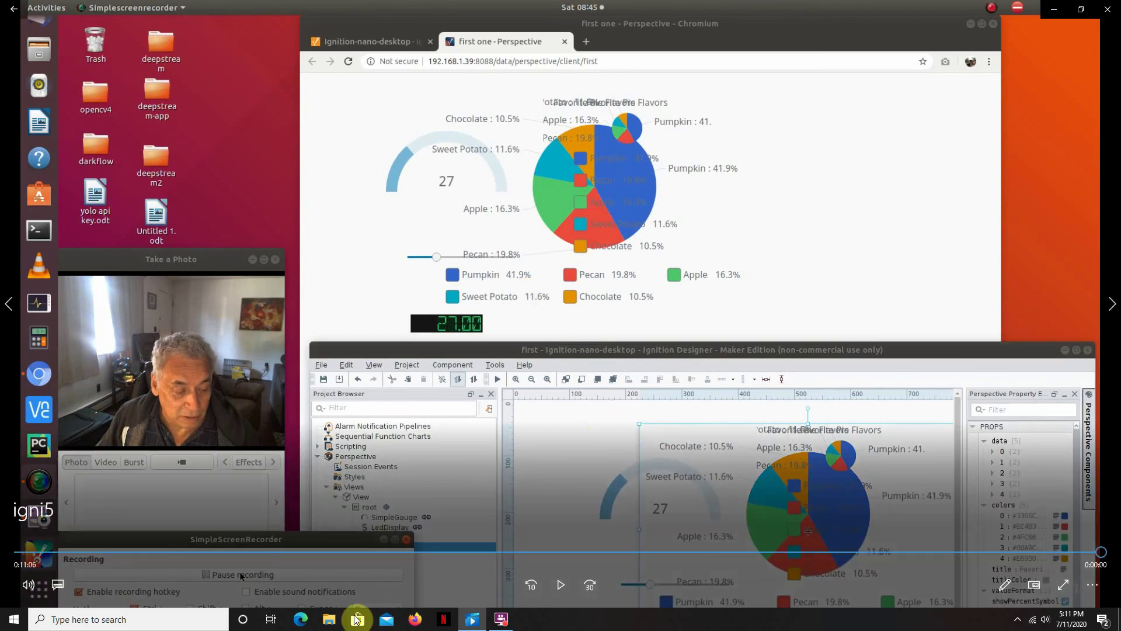
Step: Let the Chromium session reload to show the Favorite Pie Flavors charts beside gauge and LED at 27
{"action": "left_click", "coordinate": [501, 619]}
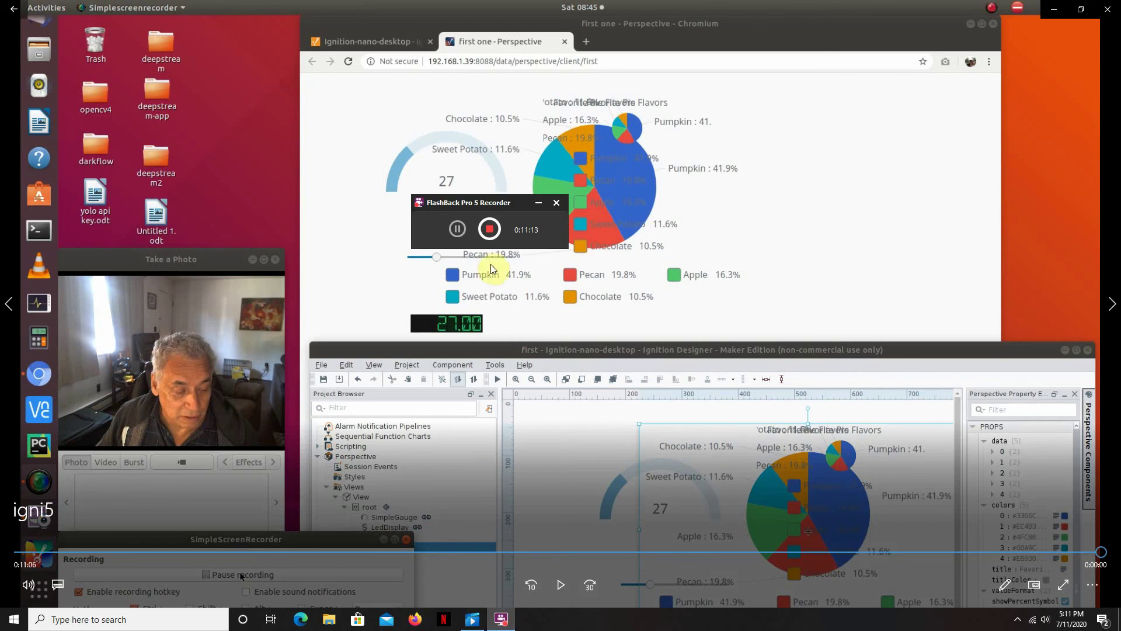